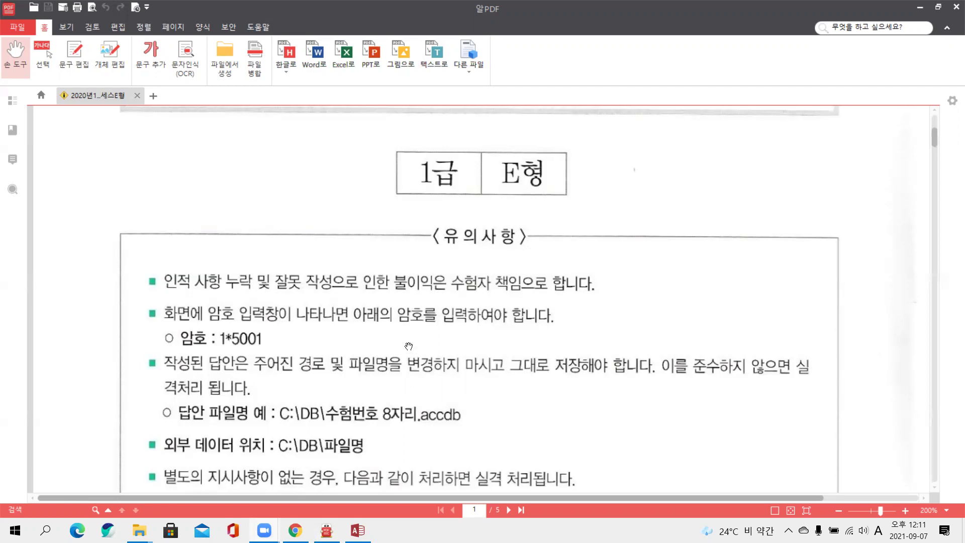
Step: Bring the table instructions of 문제 1 (DB 구축) on page 2 of the exam PDF into view
scroll(460, 325, "down", 4)
scroll(460, 326, "down", 10)
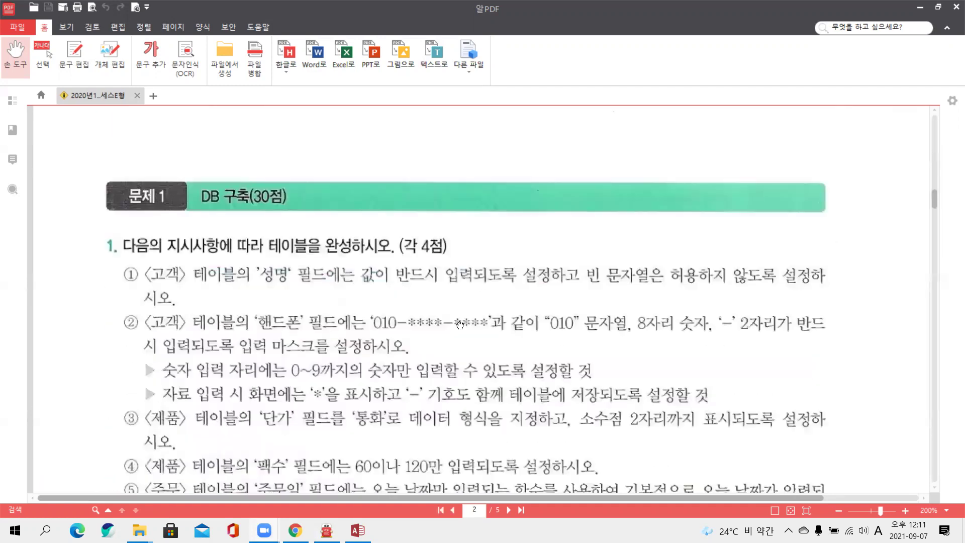
scroll(460, 326, "down", 1)
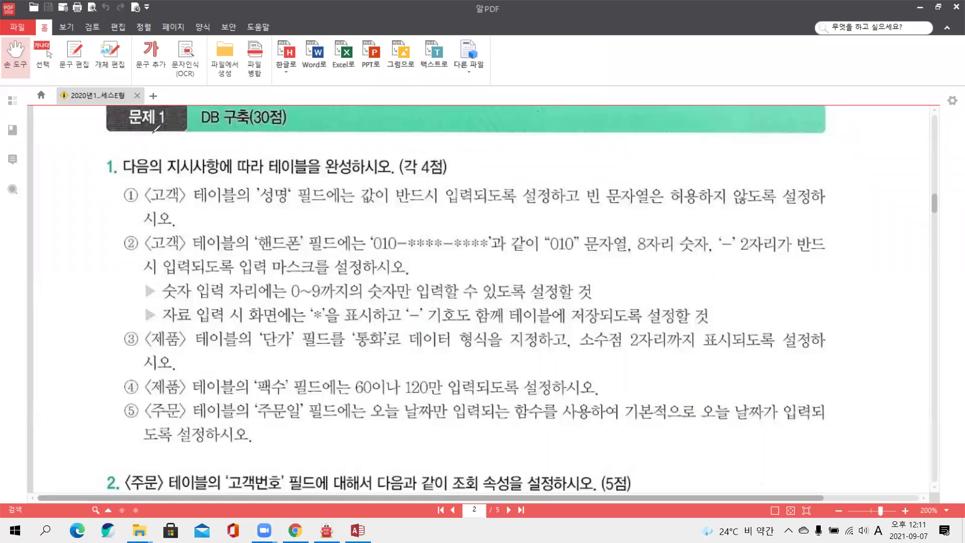
Step: Underline "DB 구축(30점)" and "테이블을 완성" with the pen, and circle the table names 고객, 제품 and 주문
left_click_drag(187, 131, 279, 129)
left_click_drag(261, 177, 362, 174)
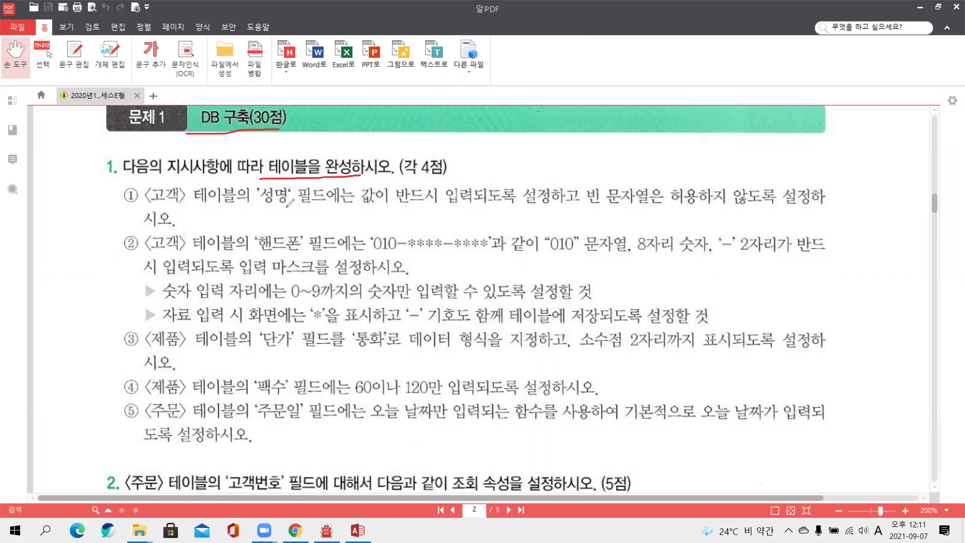
mouse_move(177, 203)
left_mouse_down()
mouse_move(164, 167)
mouse_move(175, 205)
left_mouse_up()
mouse_move(178, 340)
left_mouse_down()
mouse_move(150, 336)
mouse_move(172, 353)
left_mouse_up()
mouse_move(180, 425)
left_mouse_down()
mouse_move(153, 403)
mouse_move(175, 422)
left_mouse_up()
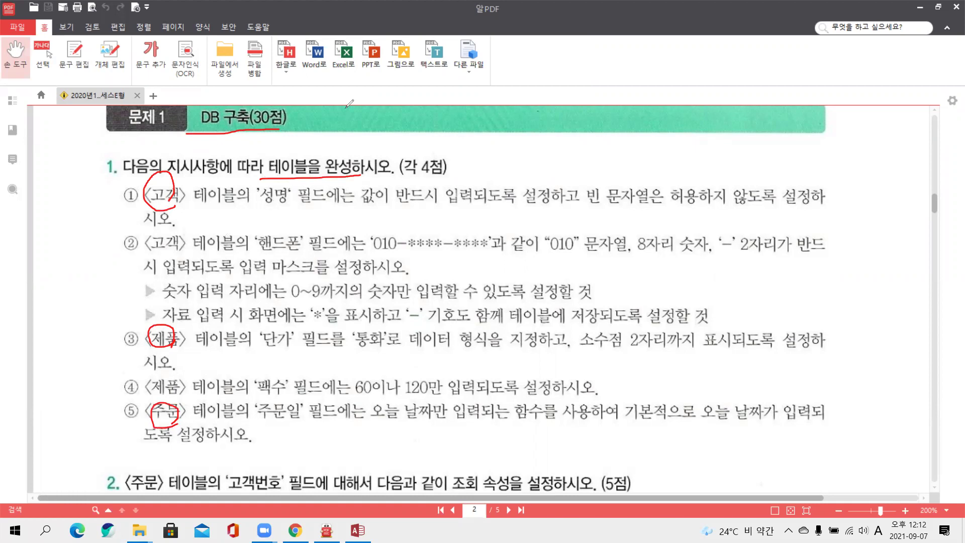
Step: In item 1, box 성명, underline the required-value and empty-string conditions, and handwrite 필수 below them
left_click_drag(260, 187, 296, 206)
left_click_drag(365, 204, 541, 204)
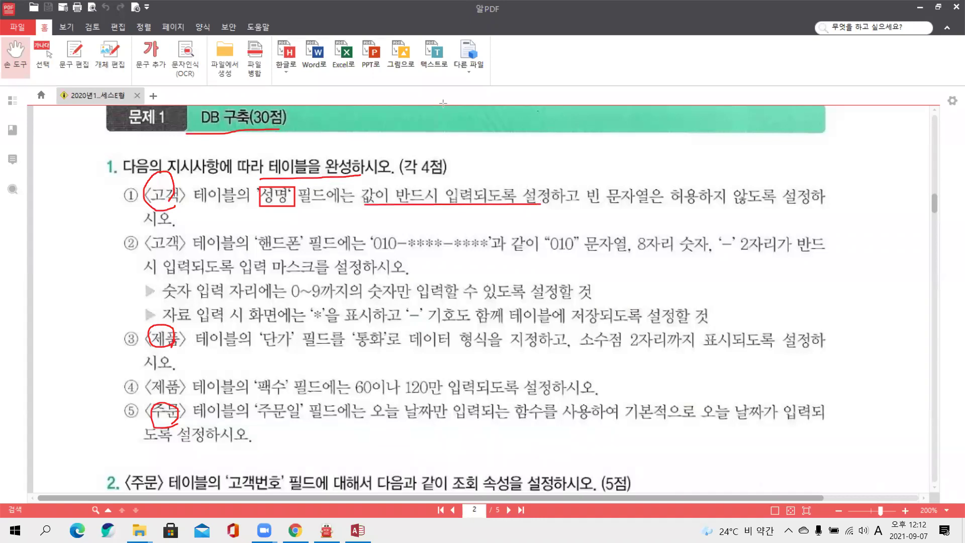
mouse_move(402, 213)
left_mouse_down()
mouse_move(421, 232)
mouse_move(421, 219)
mouse_move(438, 233)
left_mouse_up()
left_click_drag(587, 204, 701, 203)
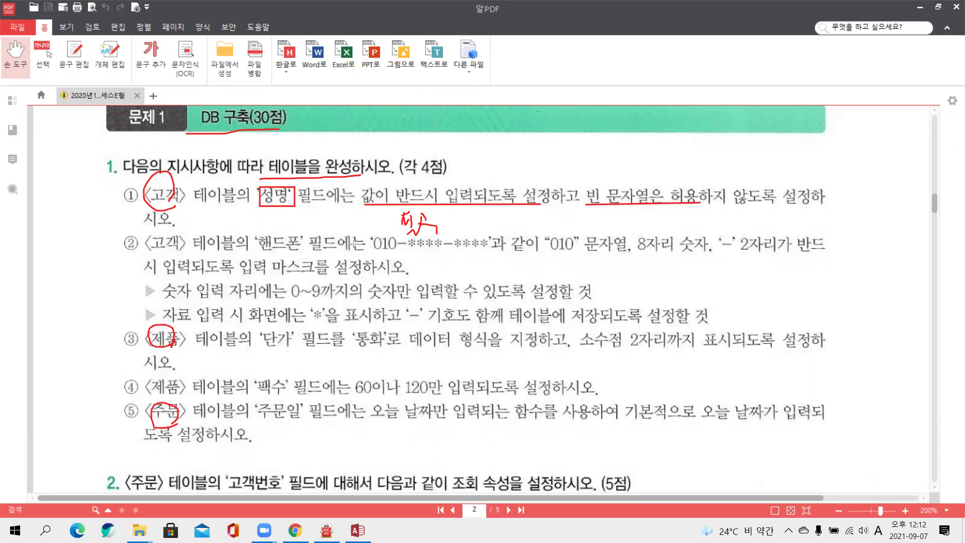
Step: In item 2, underline "010" 문자열 and 8자리 숫자, emphasise the quotation marks, and box 입력 마스크
left_click_drag(546, 253, 627, 252)
left_click_drag(539, 234, 540, 240)
left_click_drag(542, 233, 580, 239)
left_click_drag(639, 252, 708, 250)
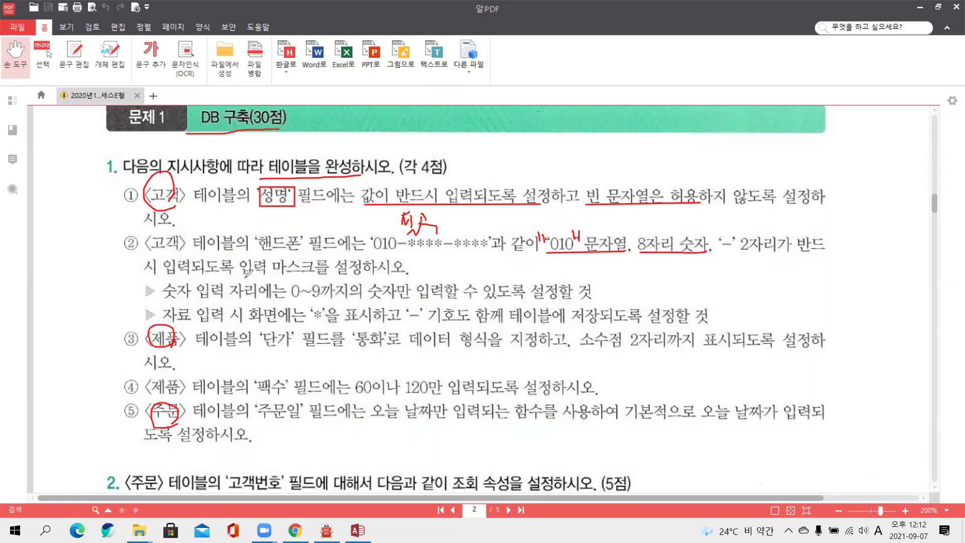
left_click_drag(241, 275, 309, 275)
left_click_drag(236, 258, 318, 275)
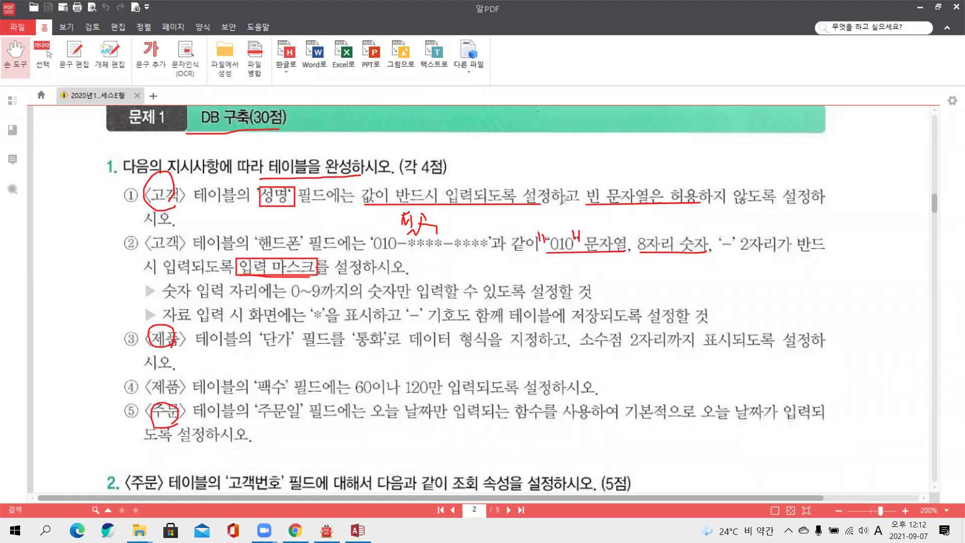
Step: Handwrite the mask symbols 0, 9 and # under 8자리 숫자, add quotes around the hyphen, and mark both hyphens in the phone pattern
mouse_move(649, 262)
left_mouse_down()
mouse_move(645, 297)
mouse_move(661, 291)
mouse_move(652, 303)
left_mouse_up()
left_click_drag(722, 232, 736, 237)
left_click_drag(399, 242, 447, 257)
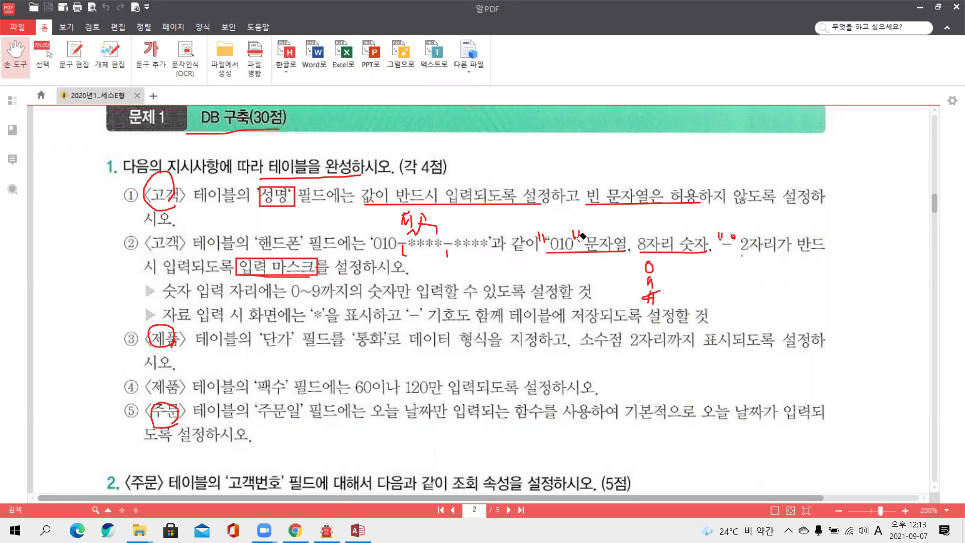
Step: Erase the handwritten 9 and #, and write the mask "010"-0000-0000 below item 2's condition
mouse_move(665, 286)
left_mouse_down()
mouse_move(641, 299)
mouse_move(652, 297)
left_mouse_up()
mouse_move(608, 275)
left_mouse_down()
mouse_move(628, 290)
mouse_move(636, 282)
left_mouse_up()
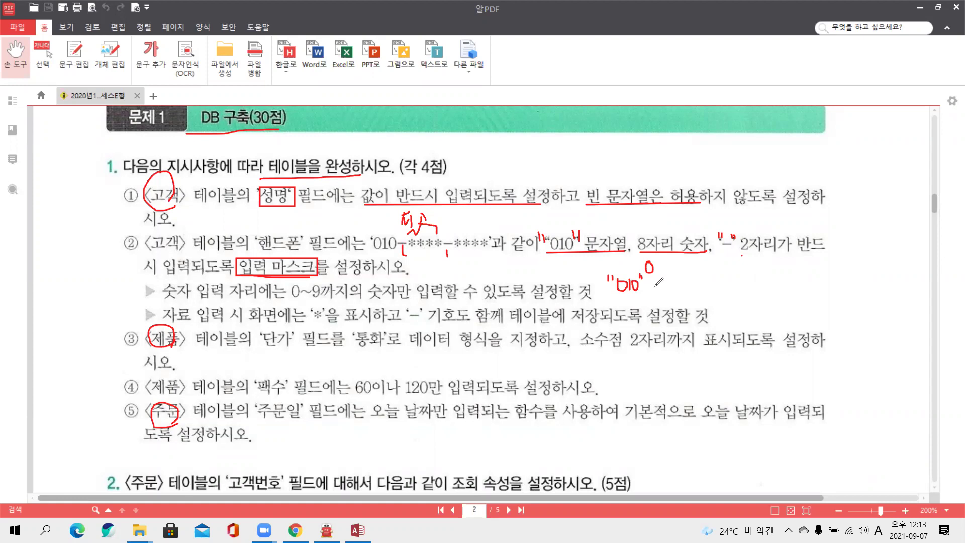
mouse_move(651, 286)
left_mouse_down()
mouse_move(672, 295)
mouse_move(675, 279)
mouse_move(703, 292)
mouse_move(710, 281)
mouse_move(740, 291)
mouse_move(744, 277)
left_mouse_up()
left_click(724, 281)
mouse_move(753, 276)
left_mouse_down()
mouse_move(755, 290)
mouse_move(773, 269)
mouse_move(779, 288)
mouse_move(786, 276)
left_mouse_up()
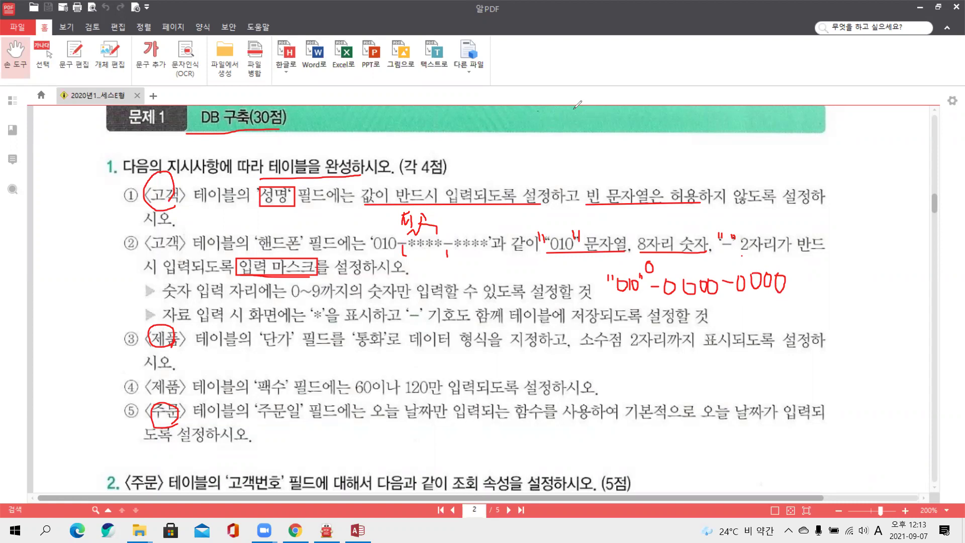
Step: Erase the quotes around the hyphen, mark the '*' display and 저장 conditions, and append ;0;* to the handwritten mask
left_click_drag(720, 233, 746, 234)
mouse_move(171, 326)
left_mouse_down()
mouse_move(337, 312)
mouse_move(309, 306)
mouse_move(335, 299)
mouse_move(388, 326)
left_mouse_up()
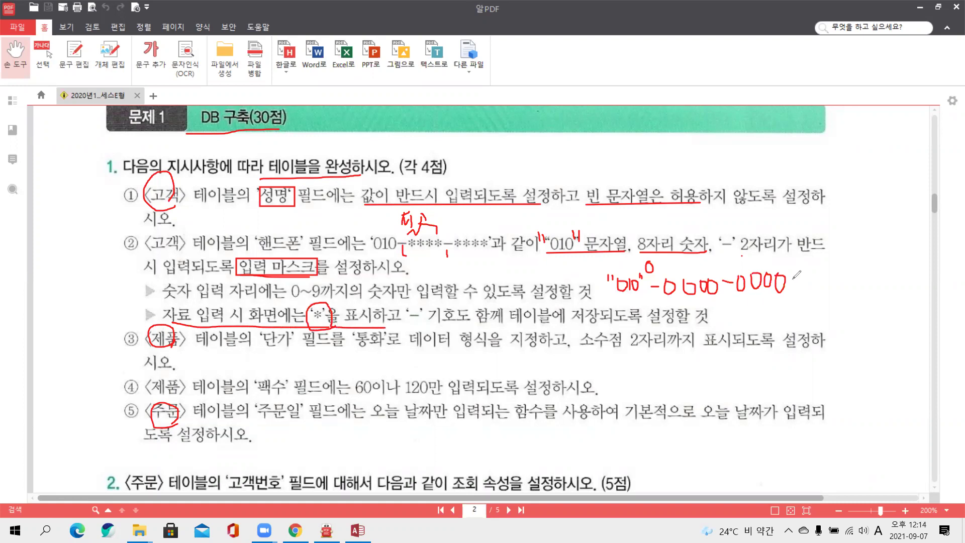
left_click(796, 279)
left_click_drag(799, 278, 792, 293)
left_click(804, 292)
left_click_drag(572, 318, 589, 329)
mouse_move(807, 272)
left_mouse_down()
mouse_move(810, 293)
mouse_move(816, 276)
mouse_move(808, 275)
mouse_move(828, 272)
mouse_move(824, 295)
mouse_move(855, 292)
left_mouse_up()
left_click(825, 280)
left_click_drag(856, 279, 830, 285)
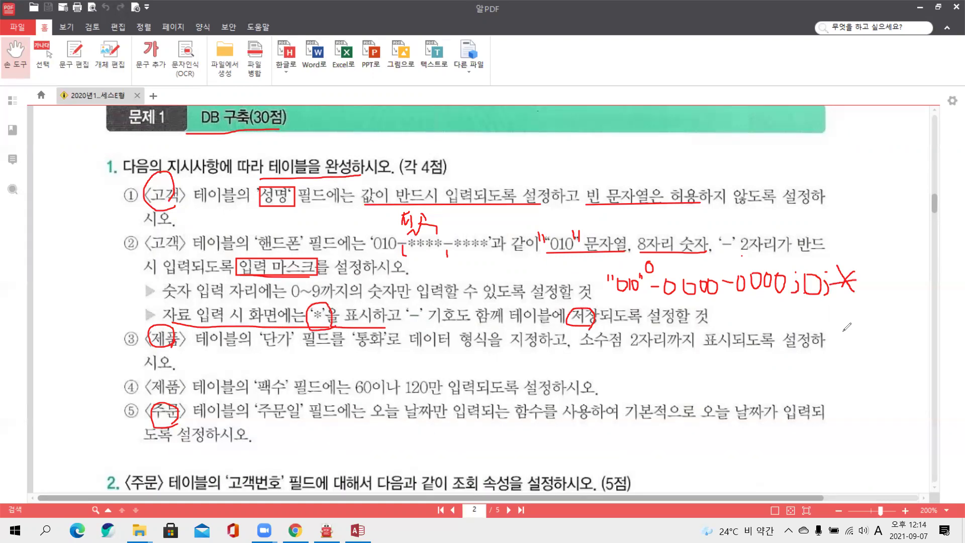
Step: Underline the handwritten input mask and add an underlined star below "010" 문자열
left_click_drag(605, 300, 673, 301)
left_click_drag(754, 300, 779, 300)
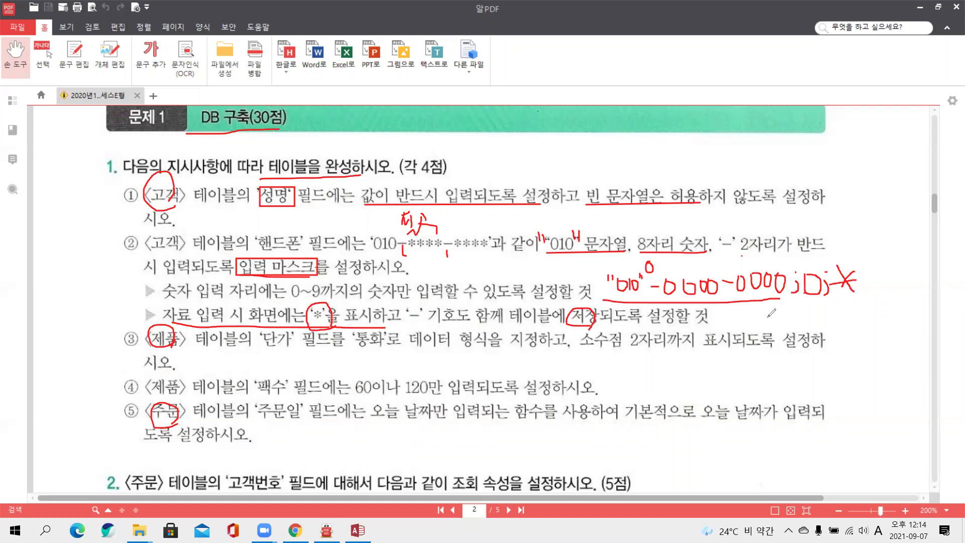
mouse_move(579, 252)
left_mouse_down()
mouse_move(566, 269)
mouse_move(575, 263)
mouse_move(573, 274)
mouse_move(550, 271)
left_mouse_up()
Step: In item 3, remove the misplaced box around 필드, and box 데이터 형식 and 소수점 2자리
left_click_drag(292, 327, 337, 355)
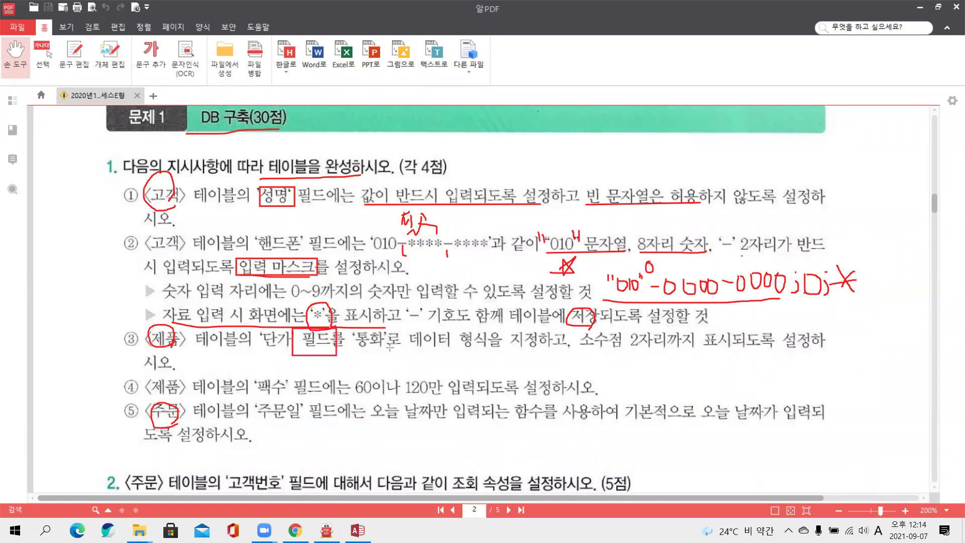
left_click(327, 349)
left_click_drag(406, 332, 483, 355)
left_click_drag(578, 330, 664, 353)
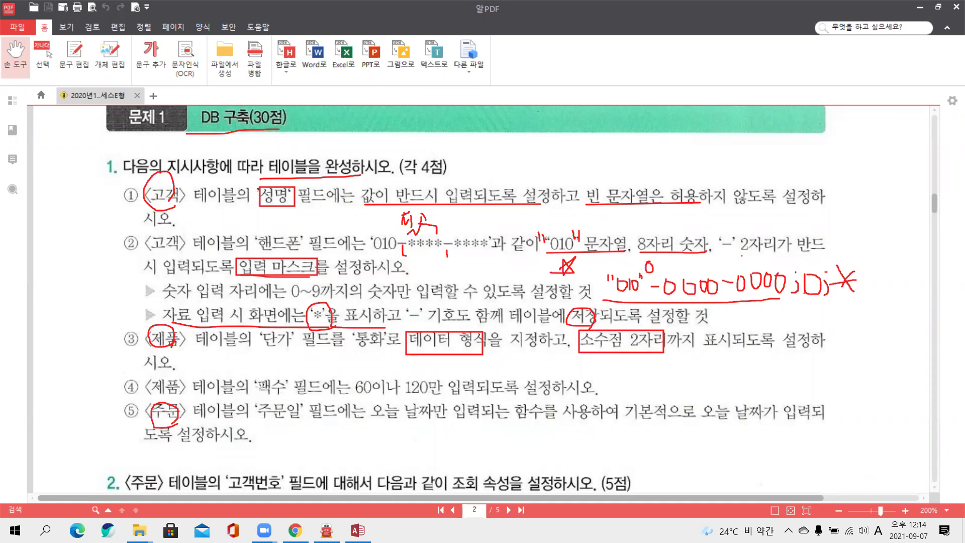
Step: In item 4, box "60이나 120만 입력", handwrite 유효성 beside it and "or" above it
mouse_move(349, 370)
left_mouse_down()
mouse_move(386, 389)
mouse_move(512, 407)
mouse_move(474, 401)
left_mouse_up()
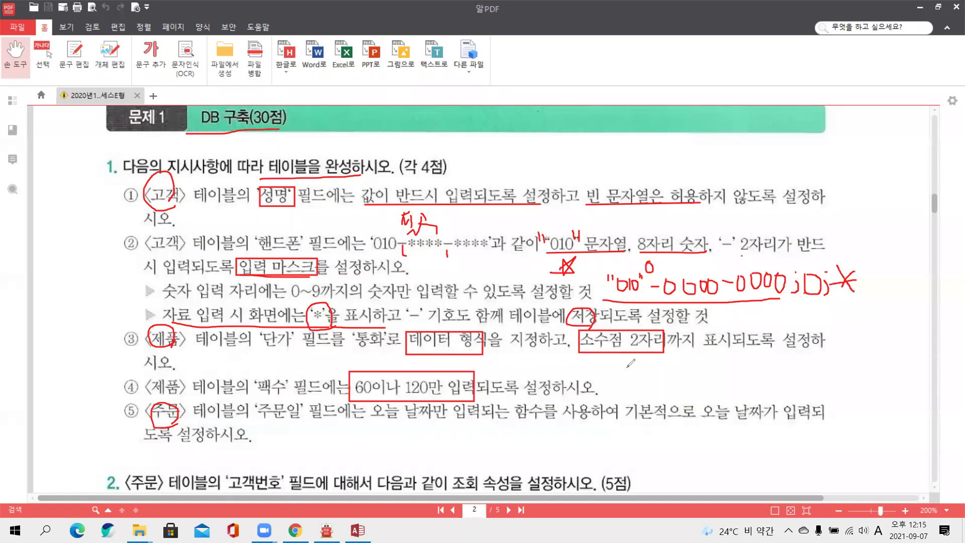
mouse_move(608, 372)
left_mouse_down()
mouse_move(621, 387)
mouse_move(609, 400)
left_mouse_up()
mouse_move(618, 389)
left_mouse_down()
mouse_move(617, 400)
mouse_move(628, 388)
mouse_move(635, 398)
mouse_move(643, 385)
mouse_move(647, 398)
left_mouse_up()
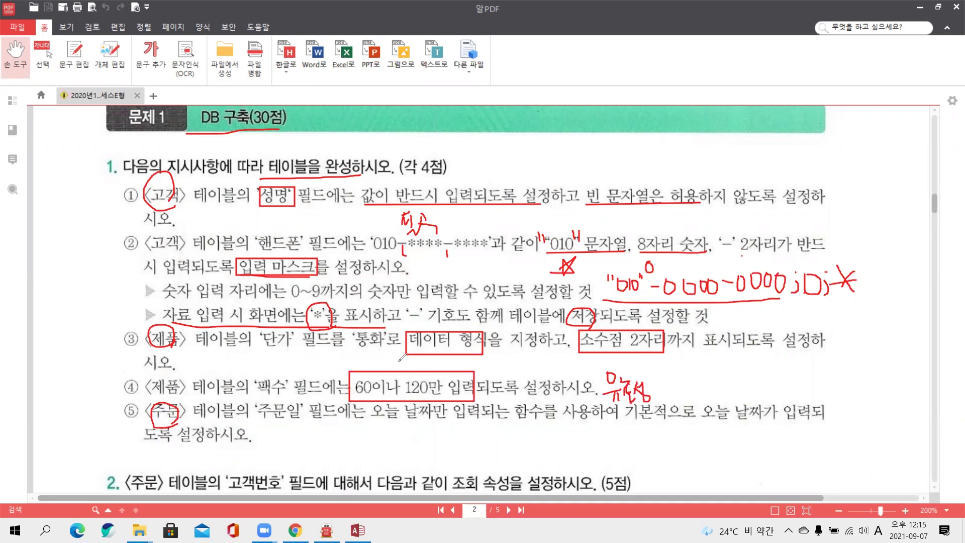
left_click_drag(401, 361, 413, 362)
Step: In item 5, underline "오늘 날짜만 입력", write Date below, and box 기본; clear all pen annotations from the page
left_click_drag(366, 416, 479, 414)
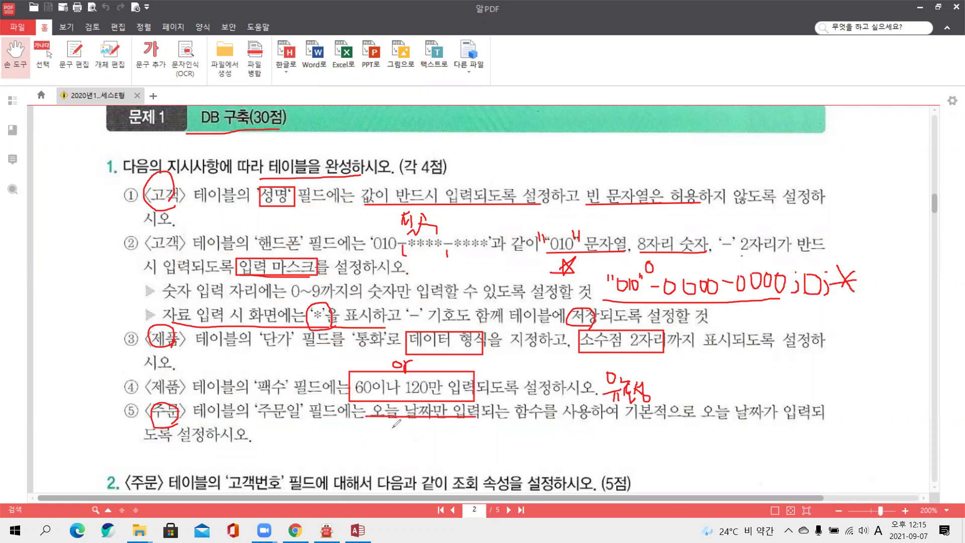
mouse_move(388, 426)
left_mouse_down()
mouse_move(388, 442)
mouse_move(415, 426)
mouse_move(424, 444)
left_mouse_up()
left_click_drag(622, 400, 651, 428)
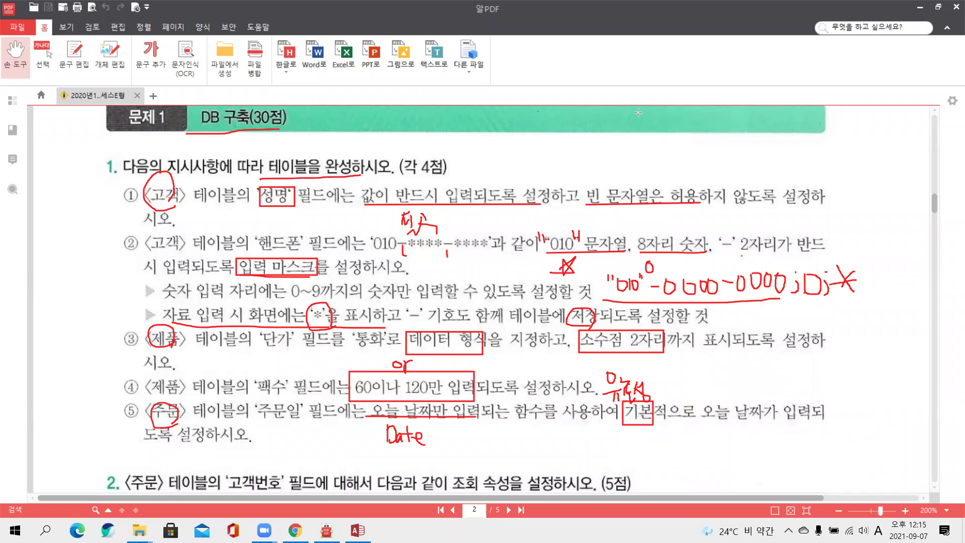
key("e")
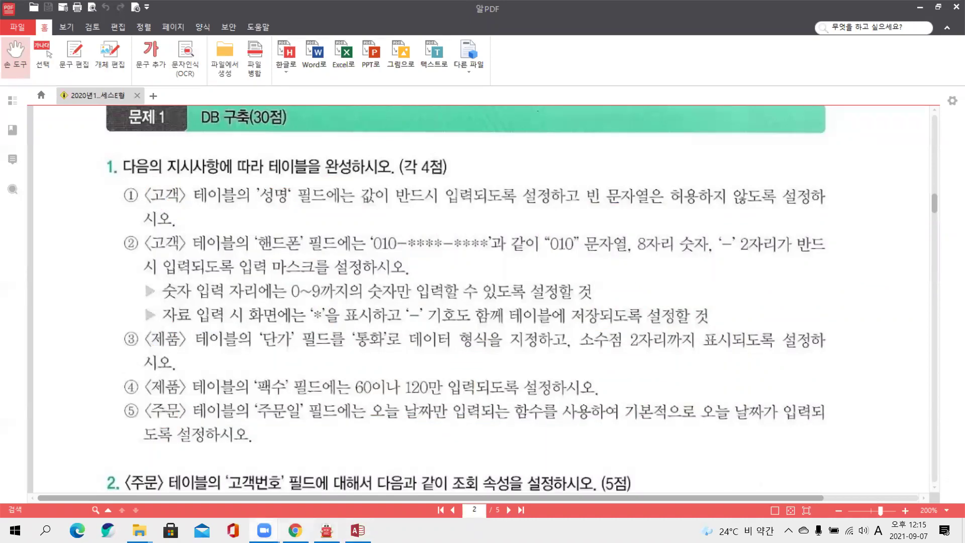
Step: Switch to Access and open the 고객 table in Design View
left_click(358, 530)
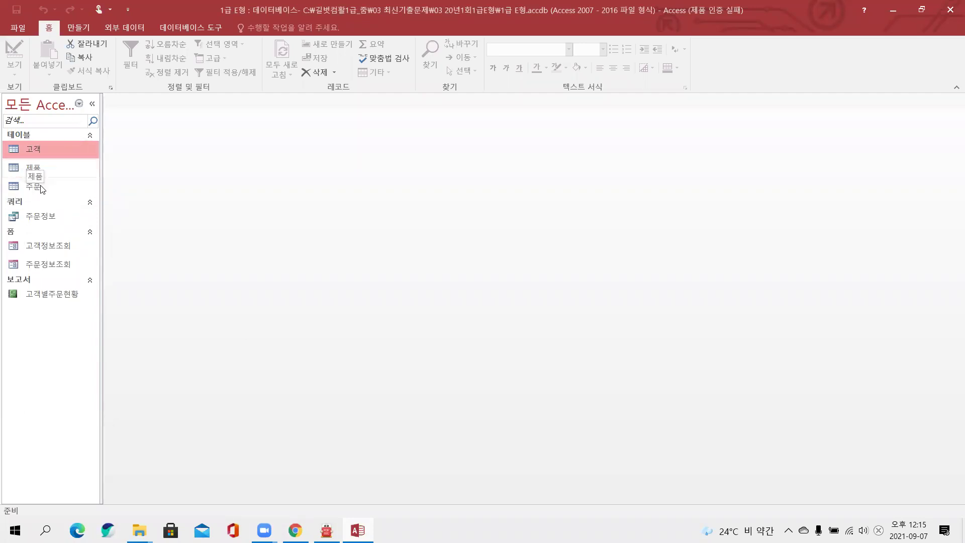
right_click(46, 153)
left_click(72, 178)
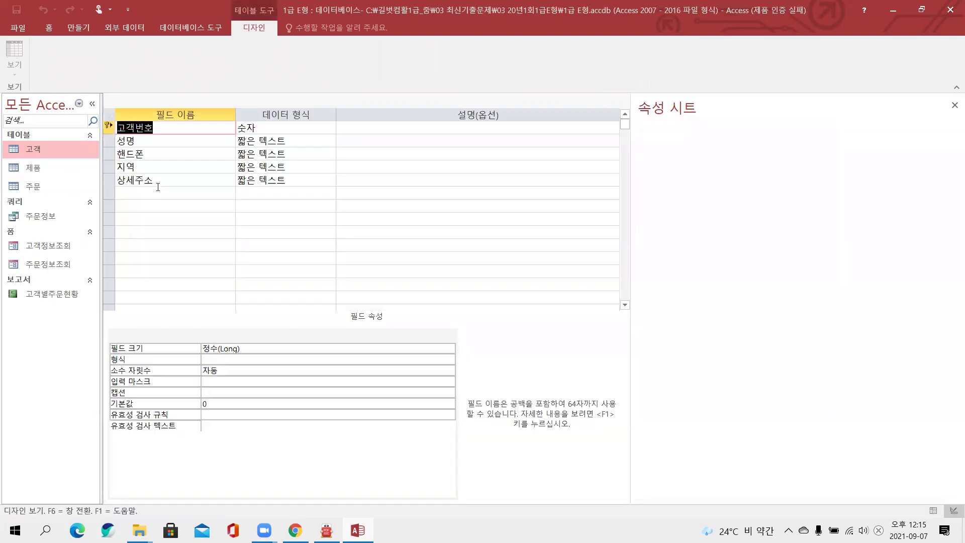
left_click(564, 112)
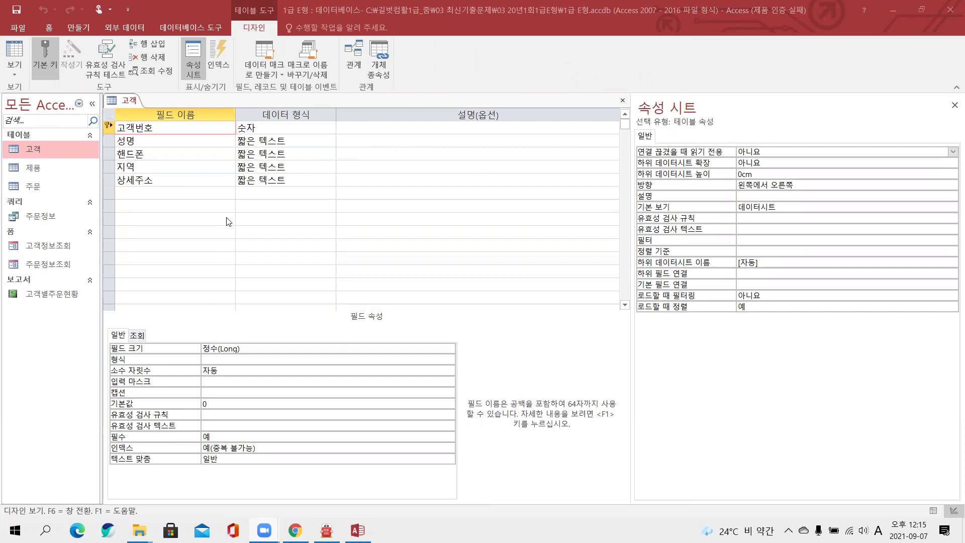
Step: For the 성명 field, set 필수 to 예 and 빈 문자열 허용 to 아니요
left_click(143, 138)
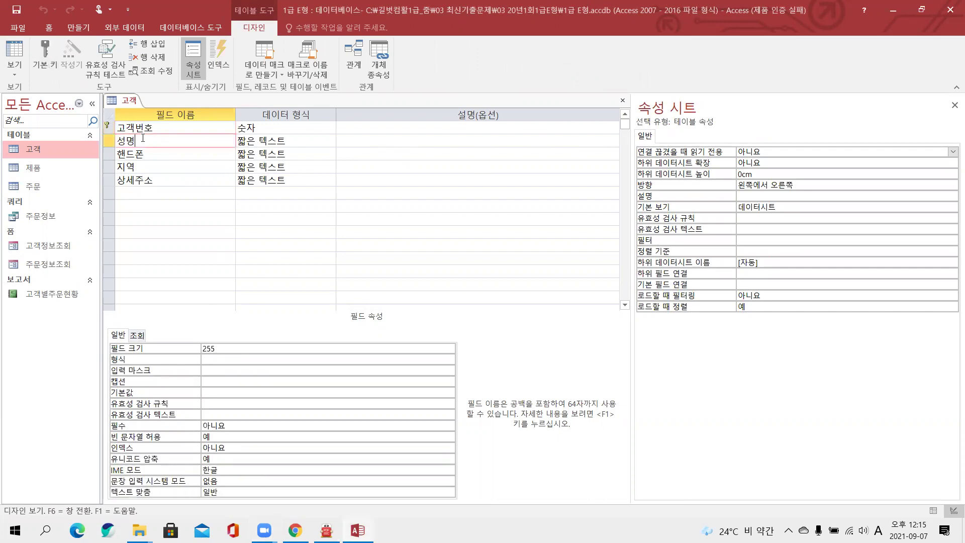
double_click(249, 427)
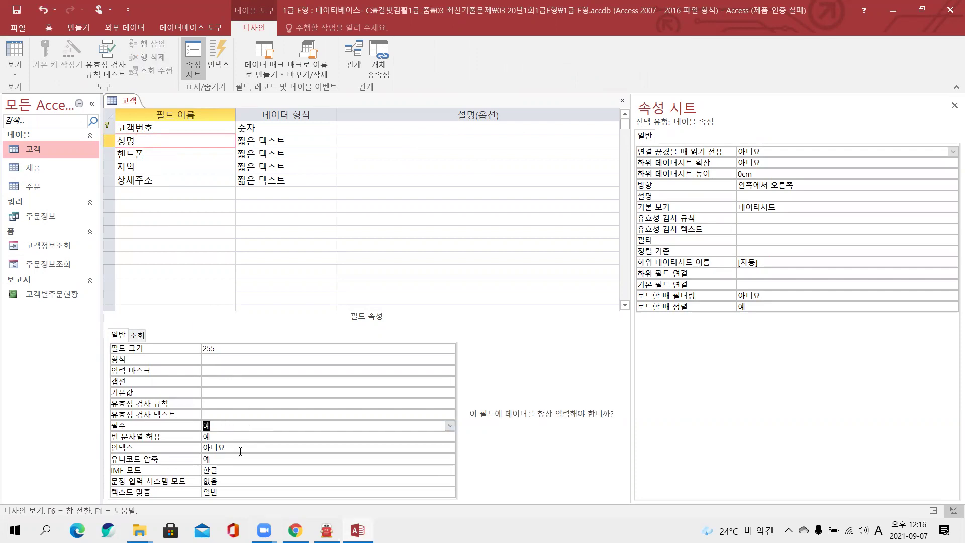
left_click(230, 438)
double_click(230, 438)
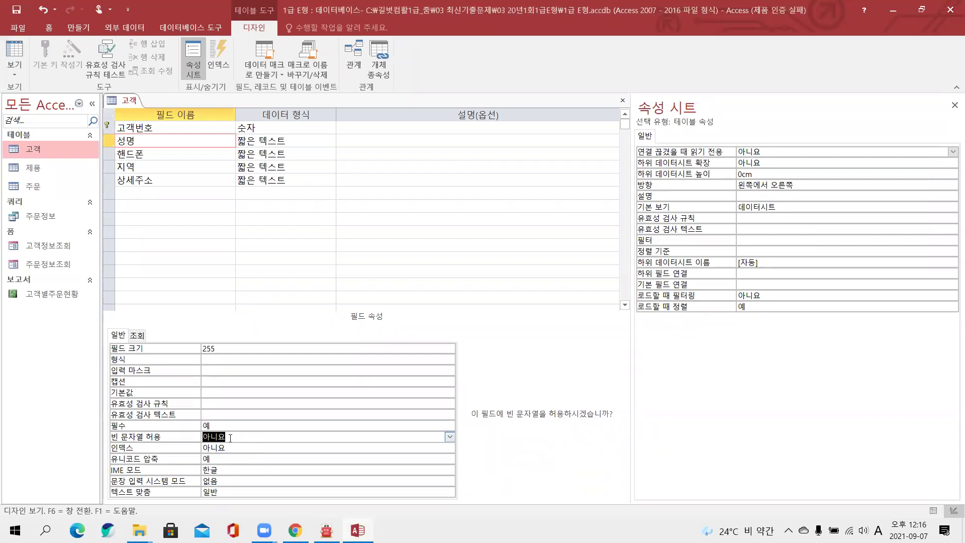
Step: Set the 핸드폰 field's input mask to "010"-0000-0000;0;*
left_click(184, 154)
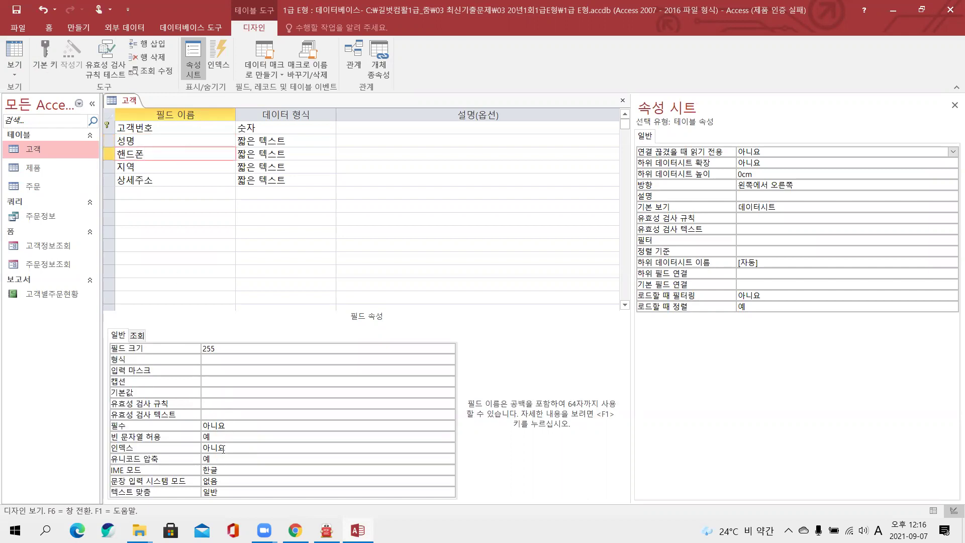
left_click(219, 371)
type("\"01")
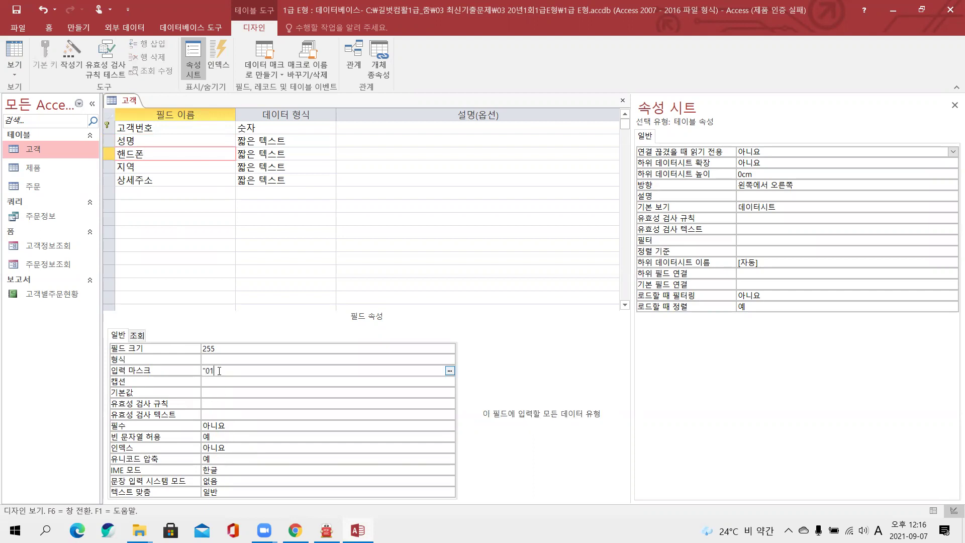
type("0-0000-0000;0")
type(";*")
left_click(245, 382)
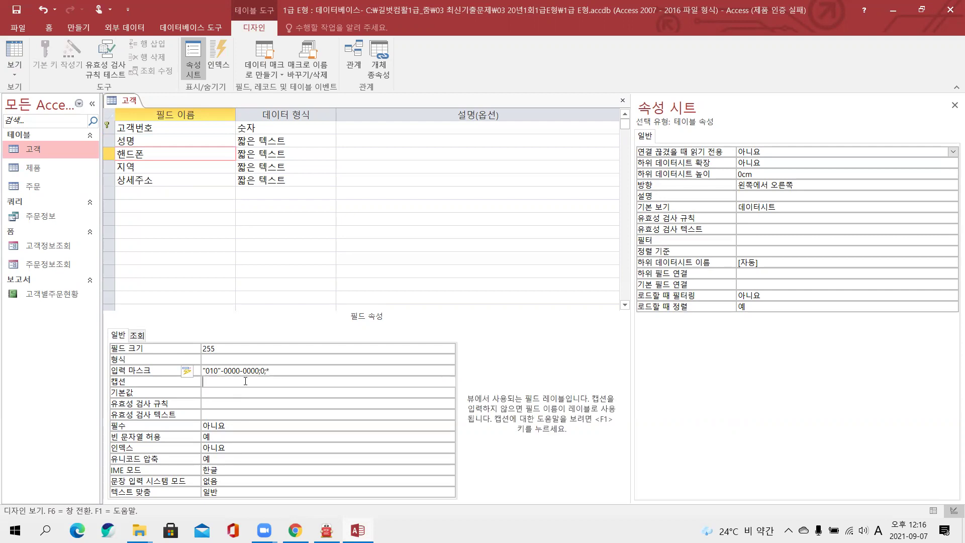
Step: Show the 고객 table in Datasheet View, saving the design changes
right_click(136, 105)
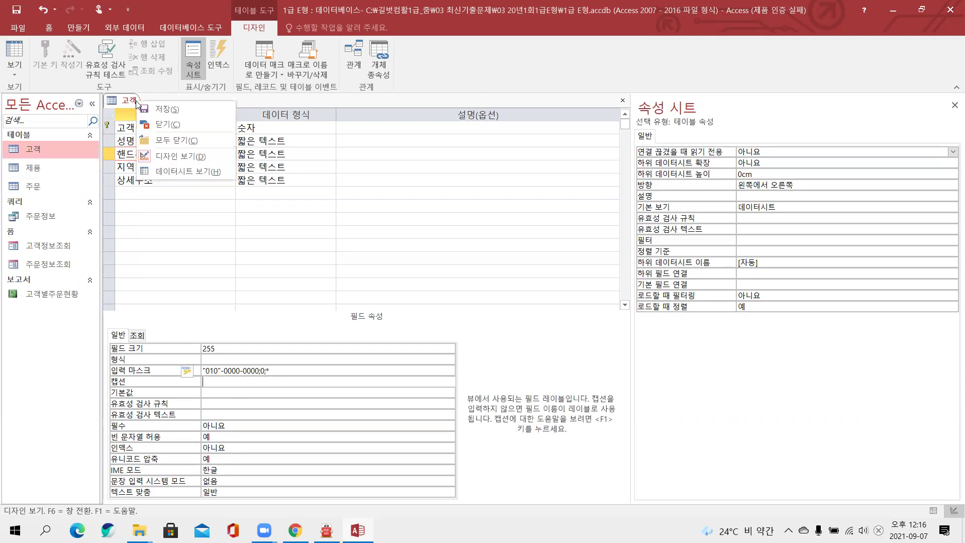
left_click(175, 171)
left_click(454, 307)
left_click(413, 306)
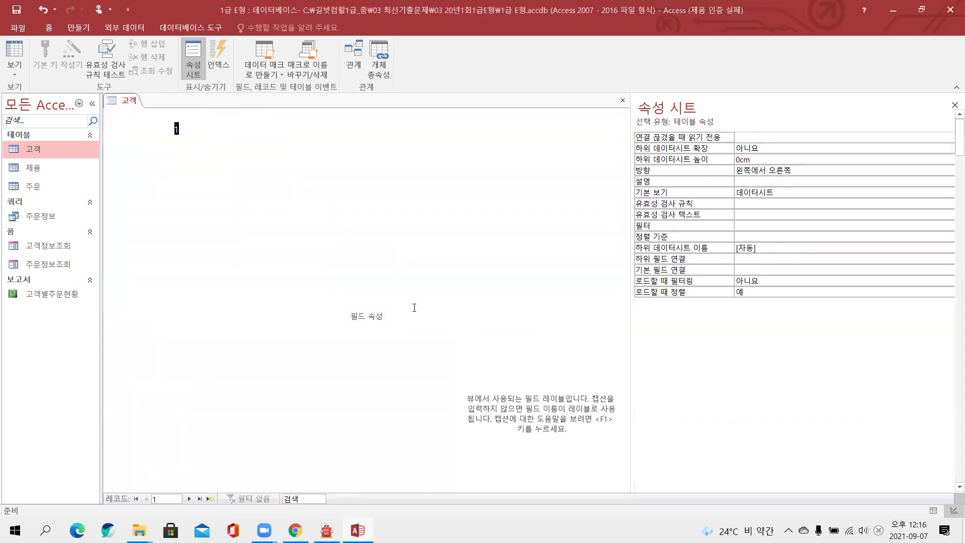
Step: Check the input mask in the 핸드폰 field of the new record, and return the 고객 table to Design View
scroll(249, 310, "down", 8)
scroll(249, 309, "down", 20)
left_click(225, 143)
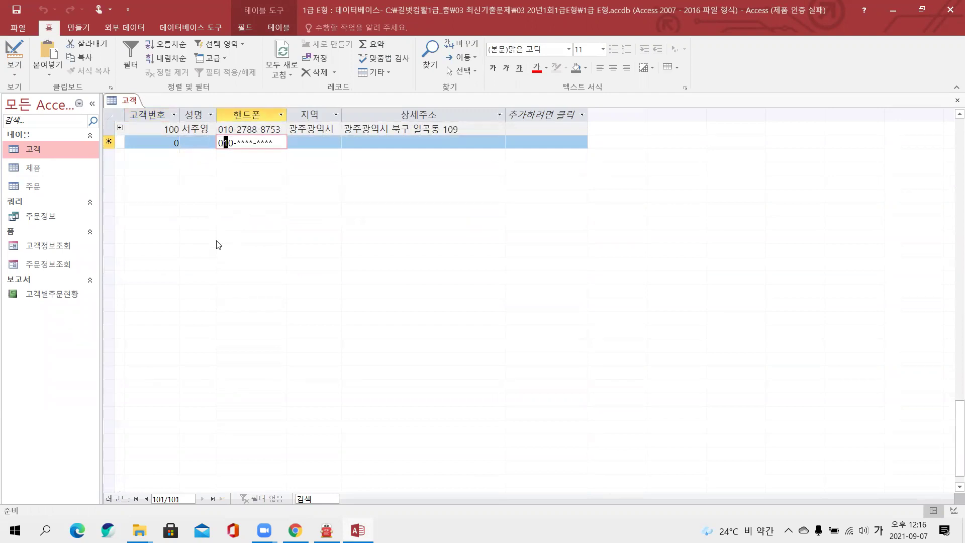
right_click(125, 102)
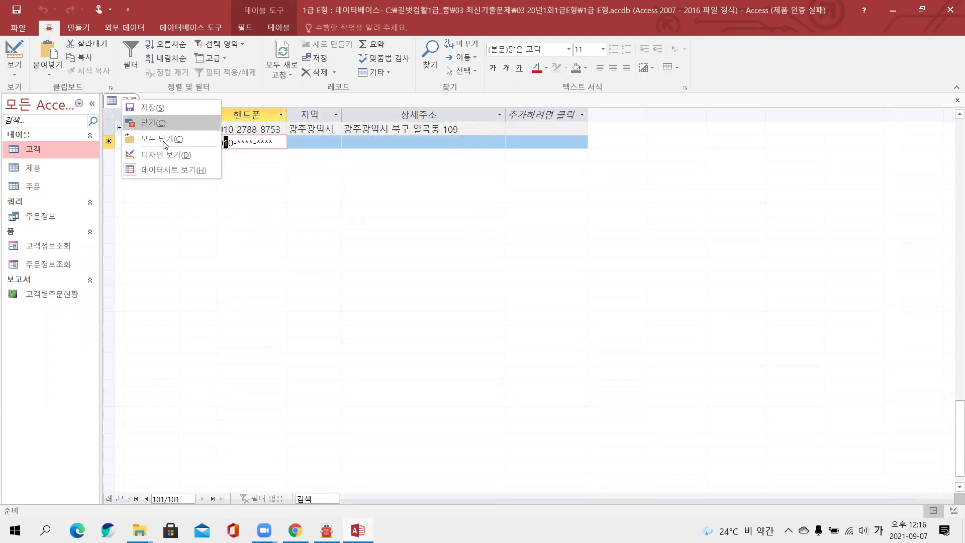
left_click(161, 156)
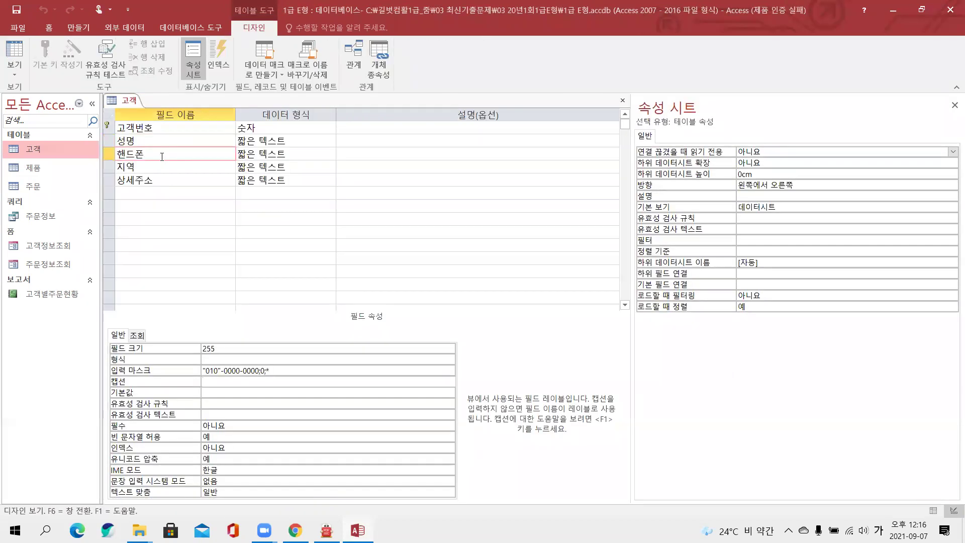
Step: Close the 고객 table and open the 제품 table in Design View
right_click(126, 106)
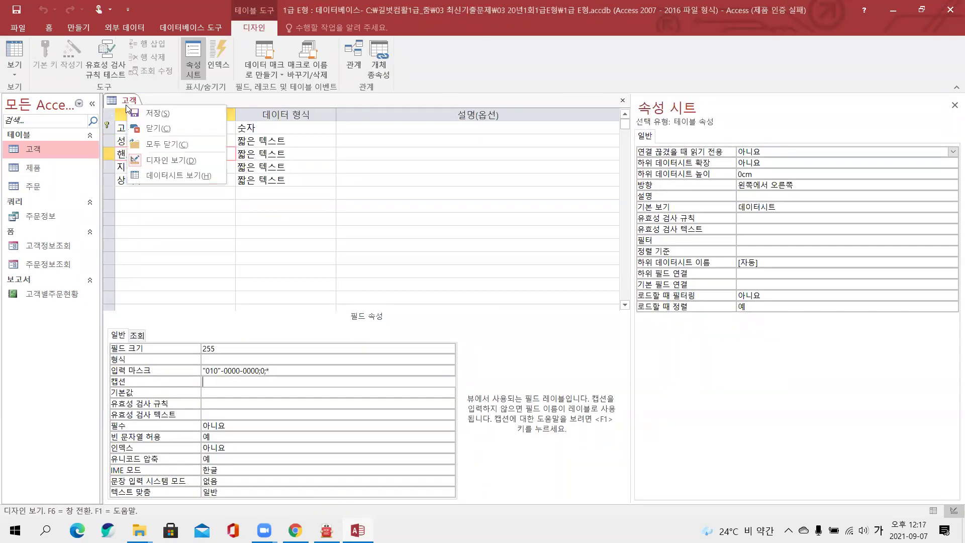
left_click(163, 131)
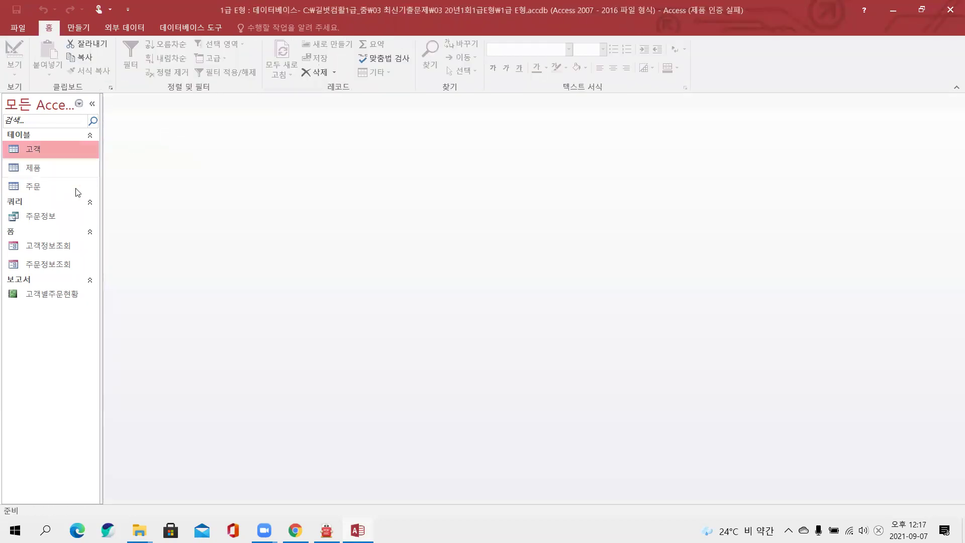
left_click(50, 173)
right_click(50, 173)
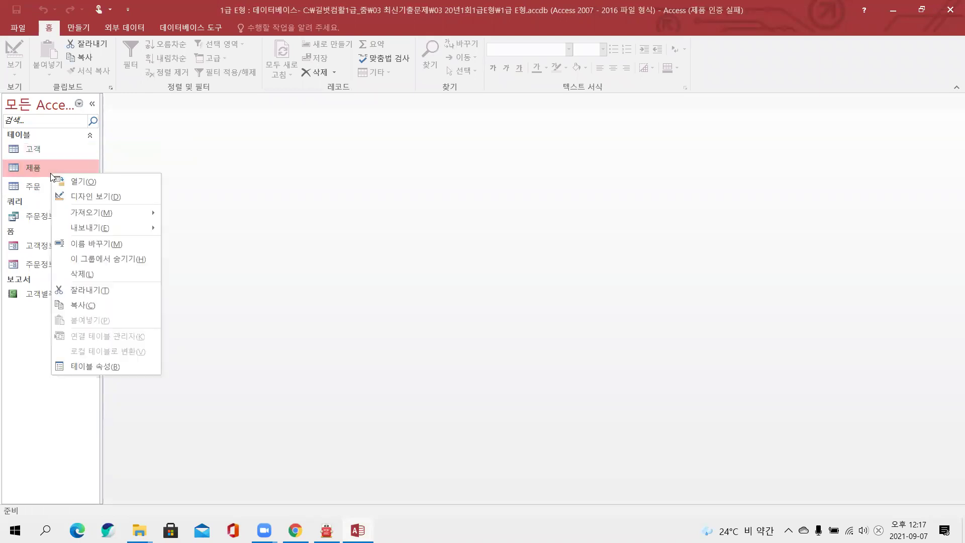
left_click(75, 196)
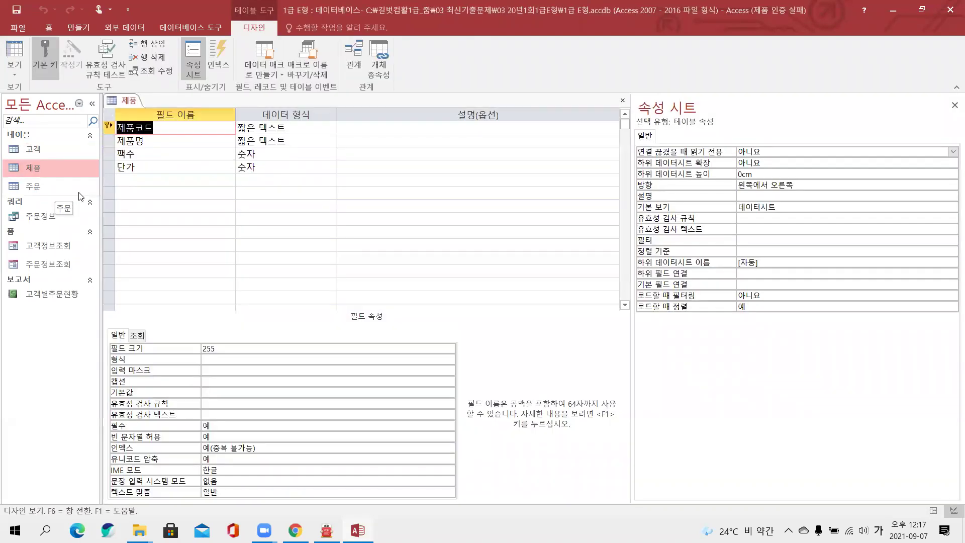
Step: Set the 단가 field's data type to 통화 and its 소수 자릿수 to 2
left_click(157, 167)
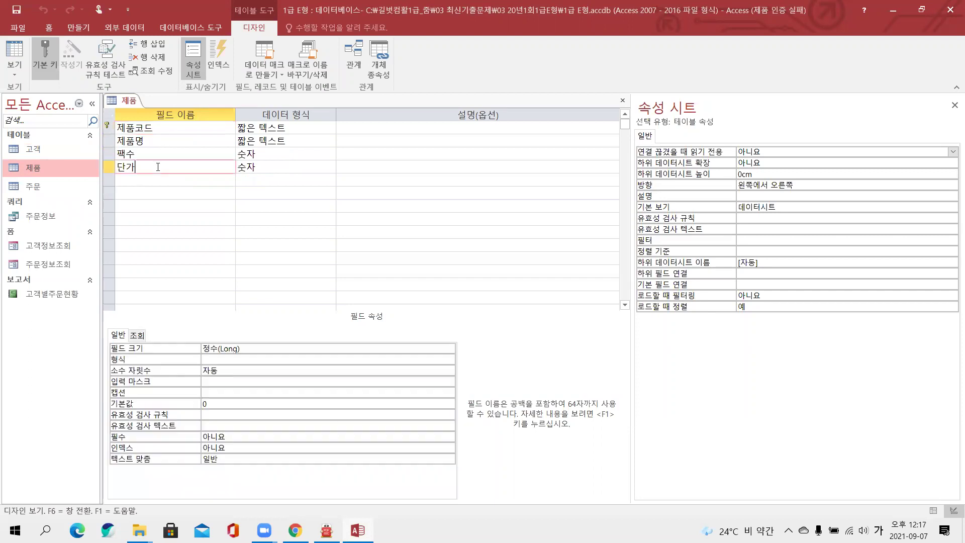
left_click(280, 169)
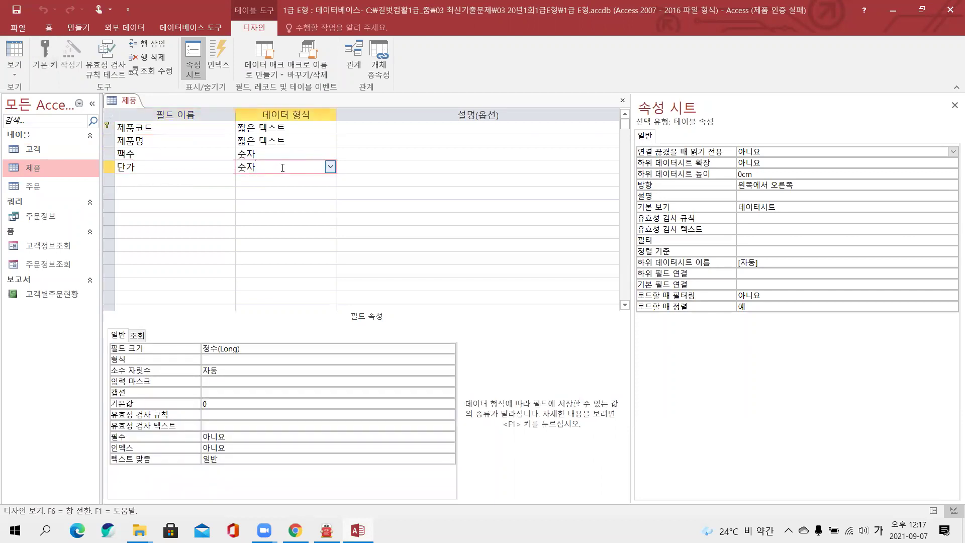
left_click(328, 169)
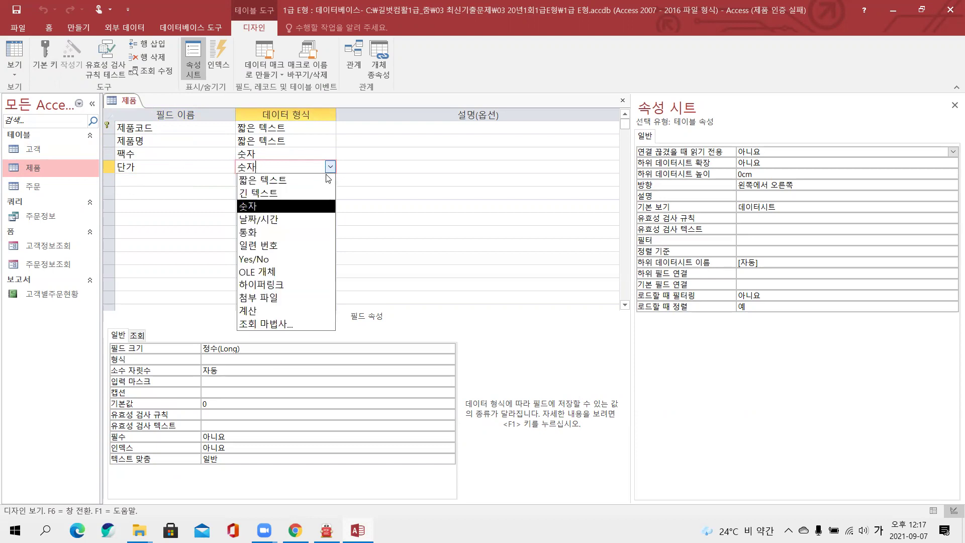
left_click(309, 233)
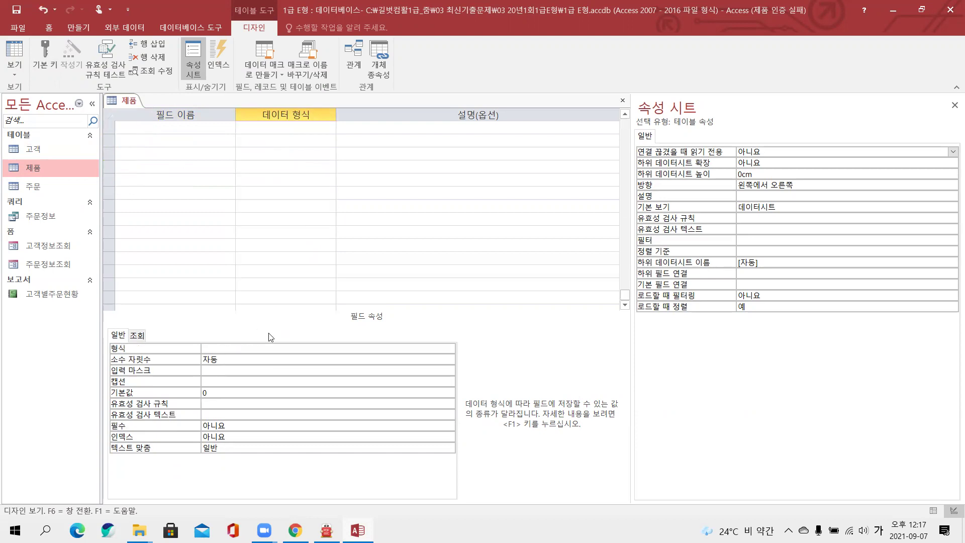
double_click(250, 358)
double_click(249, 359)
double_click(249, 359)
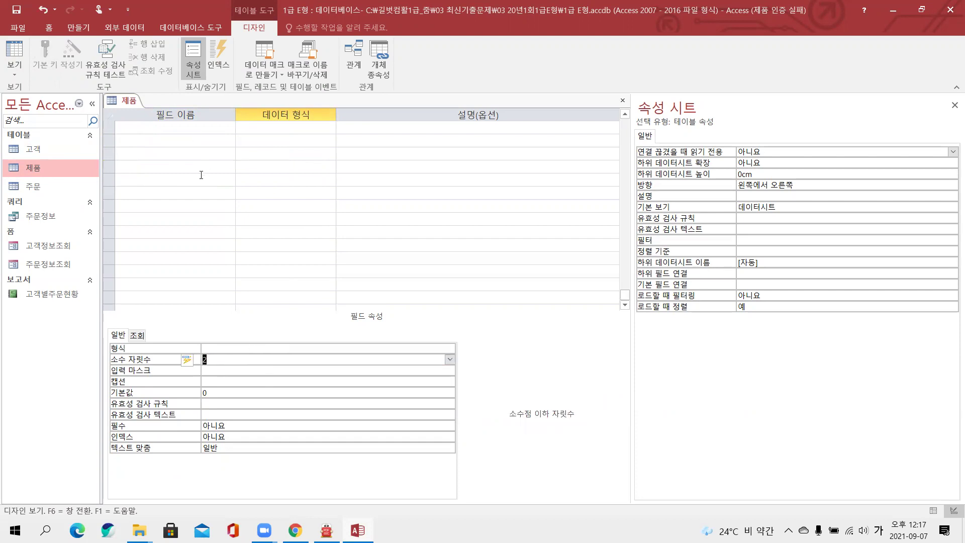
Step: Set the 팩수 field's 유효성 검사 규칙 to 60 Or 120
left_click(181, 156)
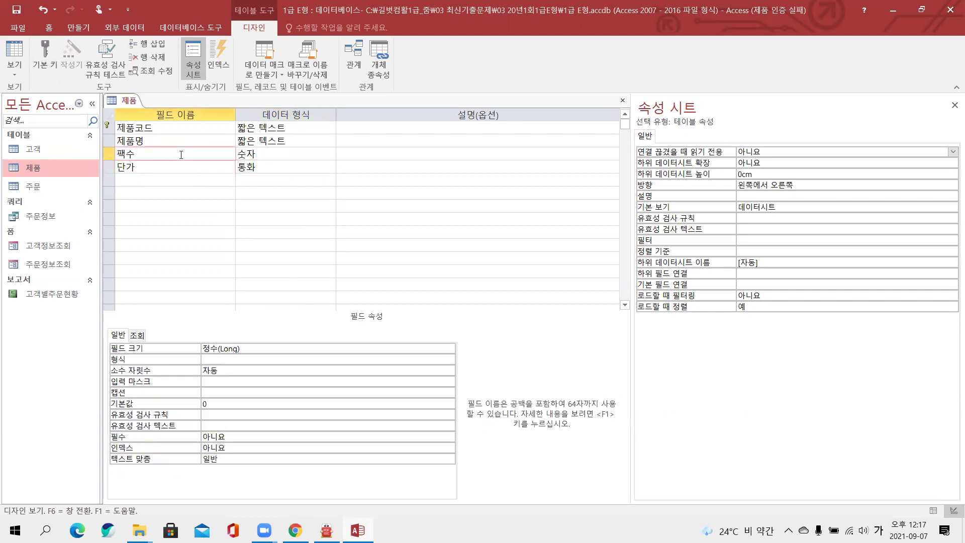
left_click(220, 417)
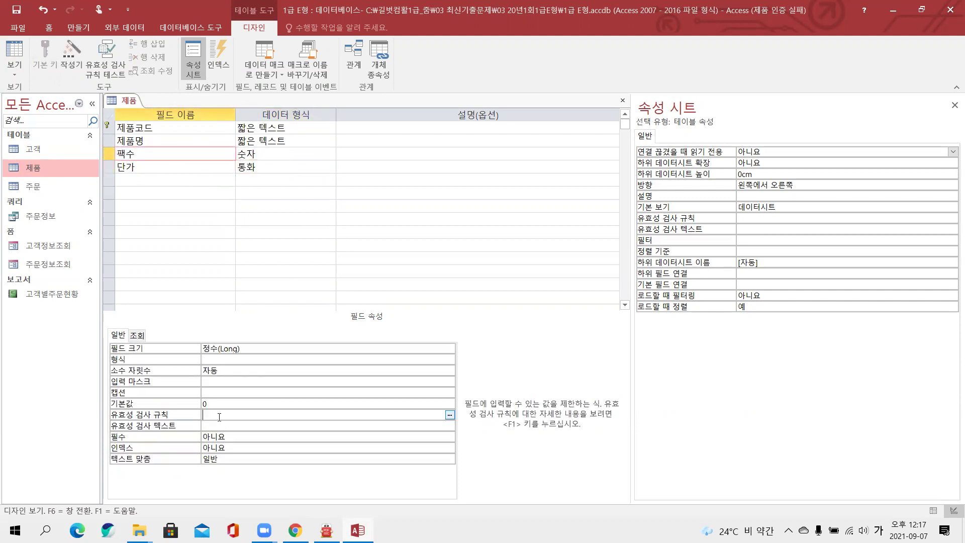
type("60")
key("Hangul")
type("or 120")
key("Return")
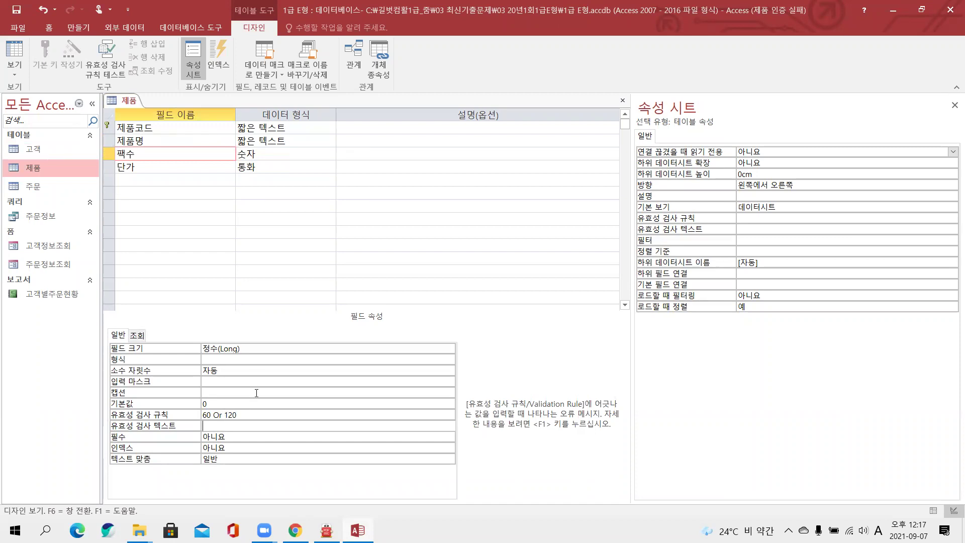
Step: Close the 제품 table, saving its design changes, and open the 주문 table in Design View
right_click(129, 102)
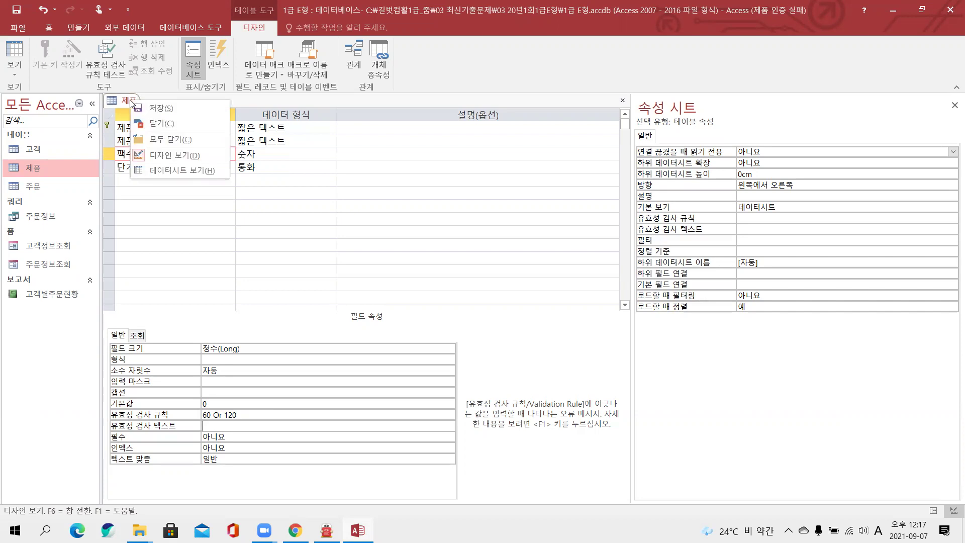
left_click(151, 123)
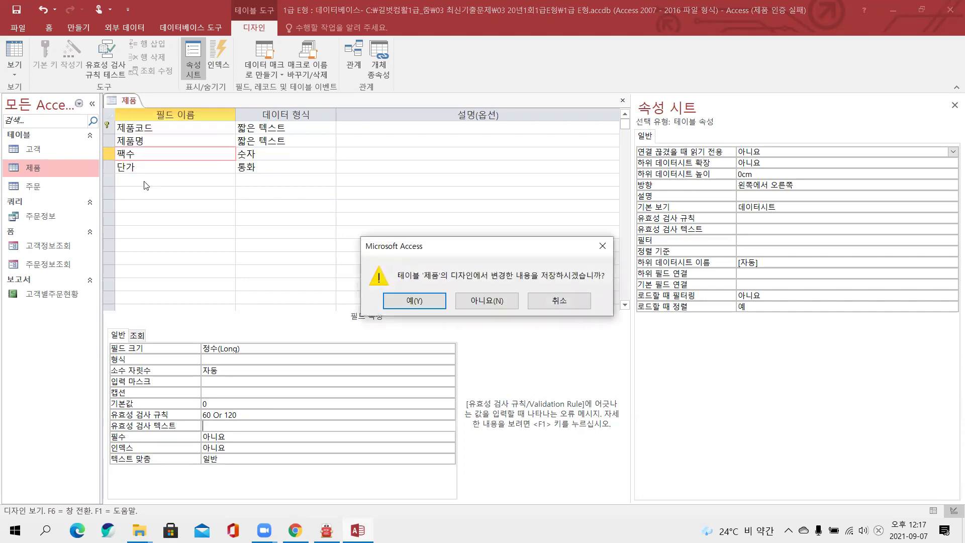
left_click(393, 302)
left_click(403, 305)
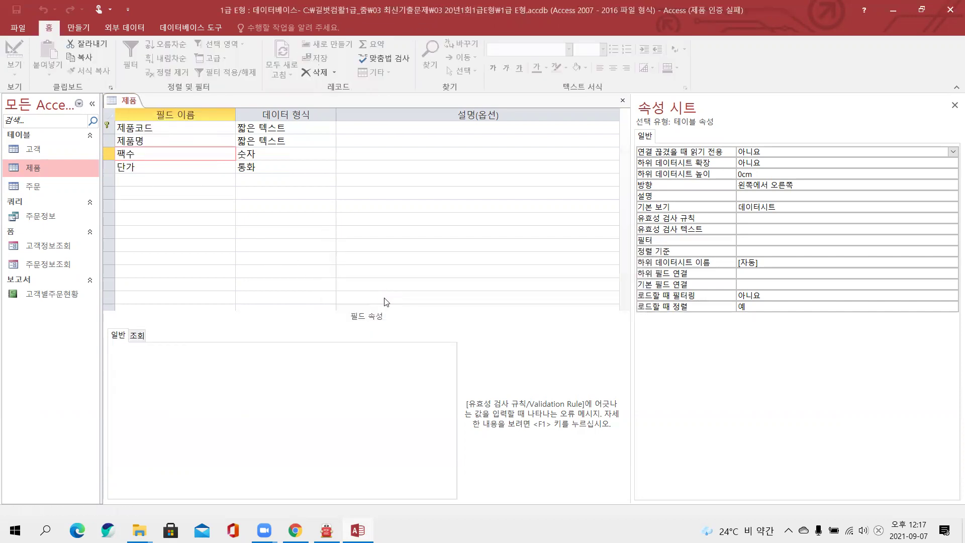
left_click(56, 191)
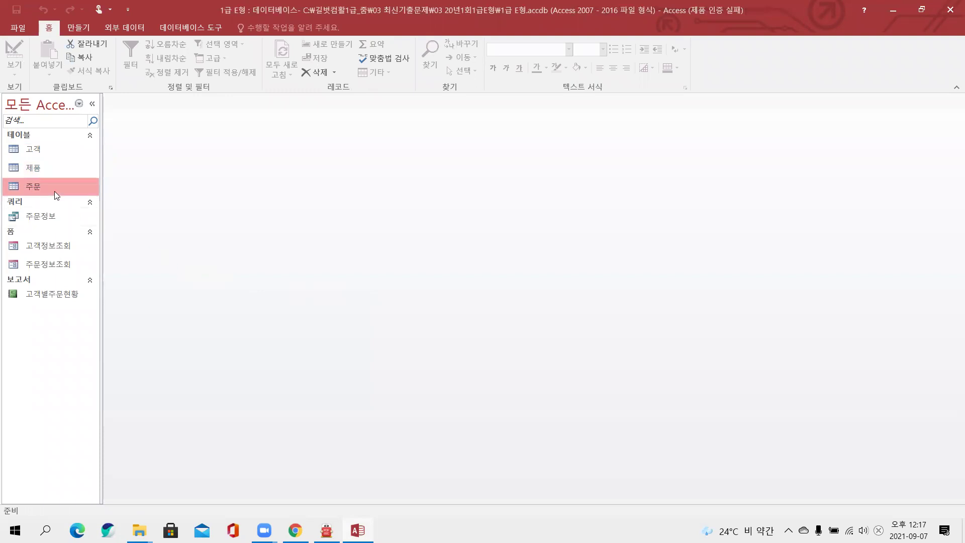
right_click(54, 191)
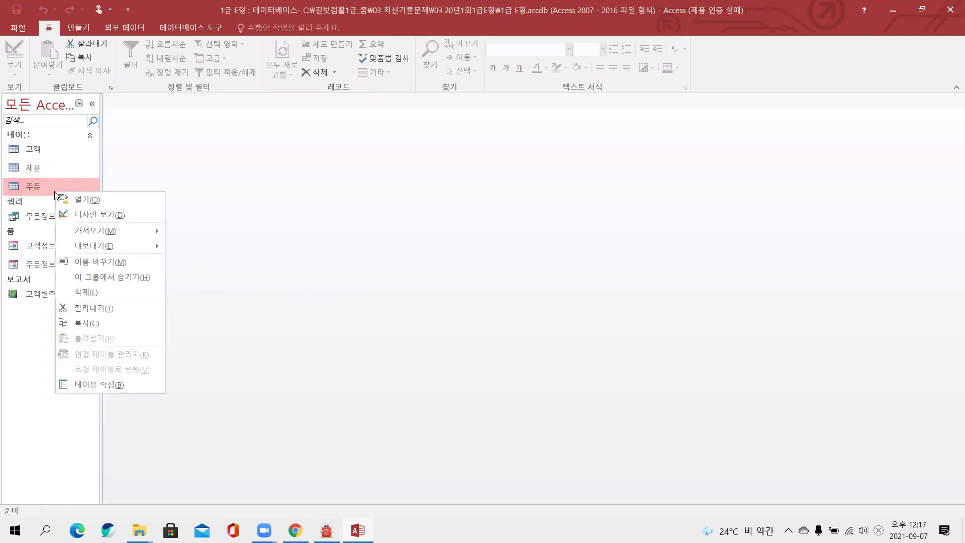
left_click(76, 216)
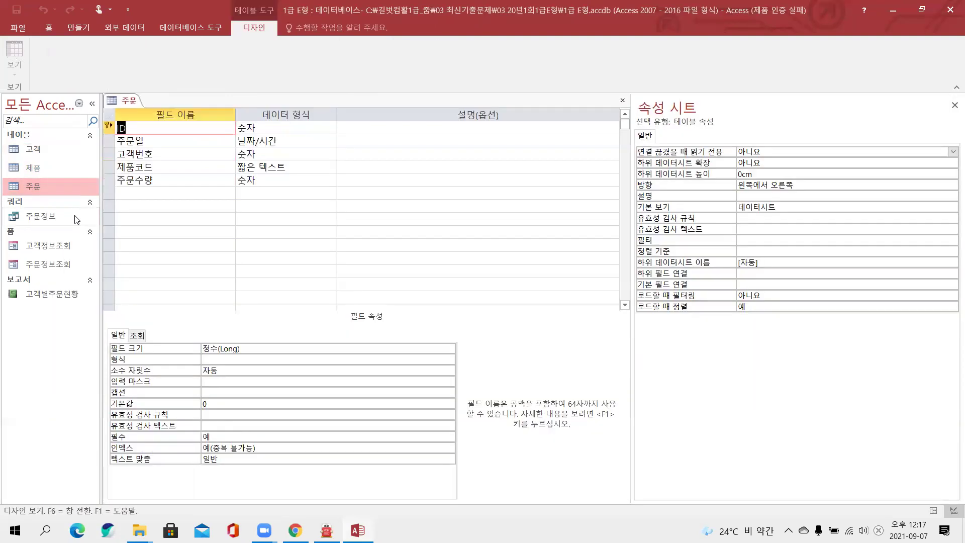
Step: Set the 주문일 field's 기본값 to =Date()
left_click(173, 140)
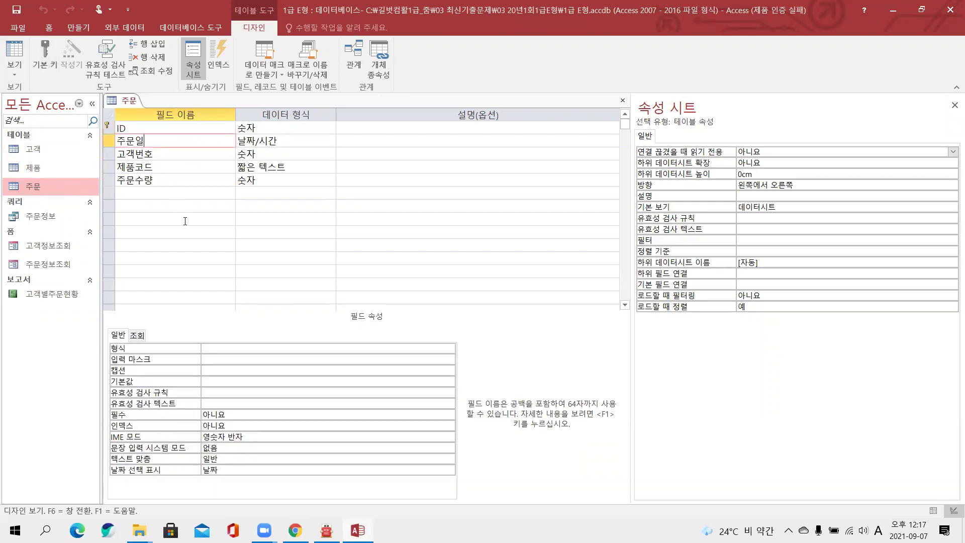
left_click(215, 382)
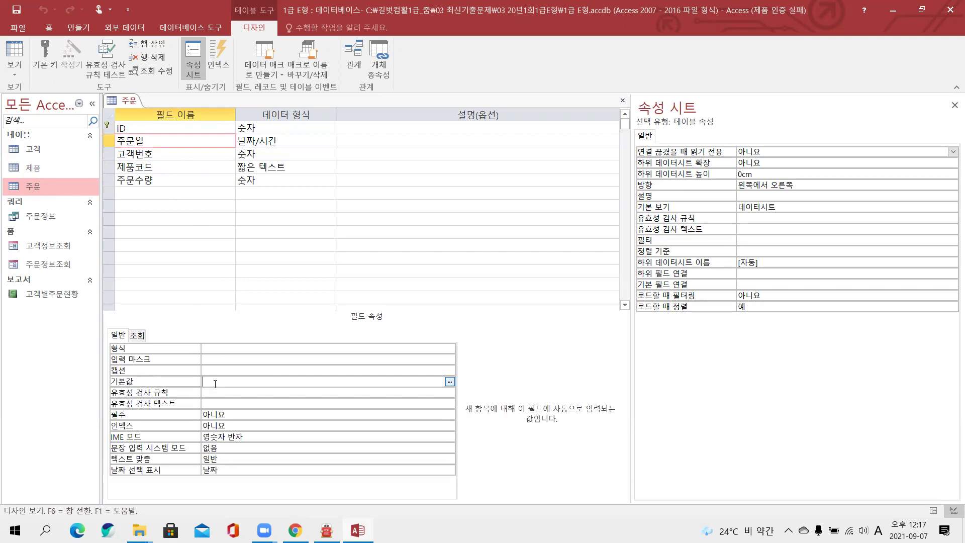
type("=date()")
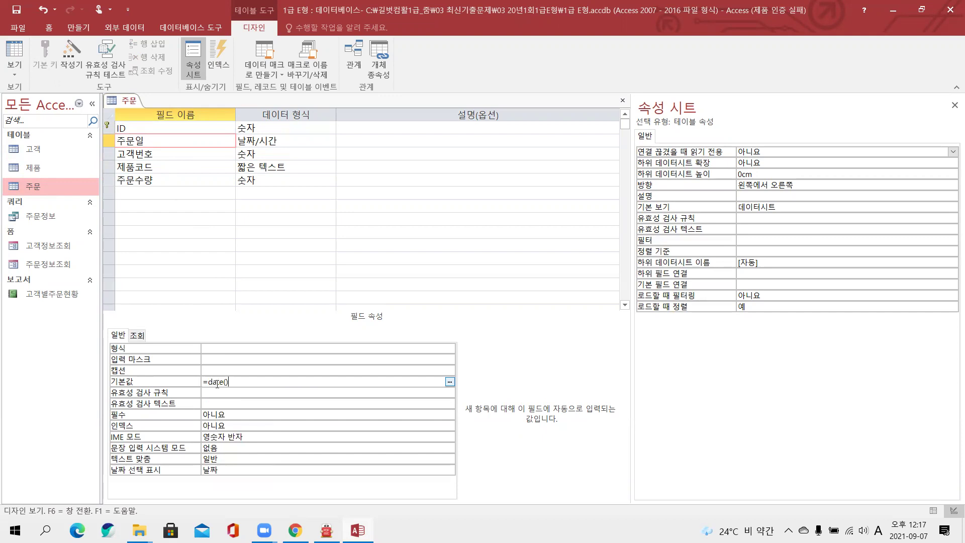
left_click(230, 393)
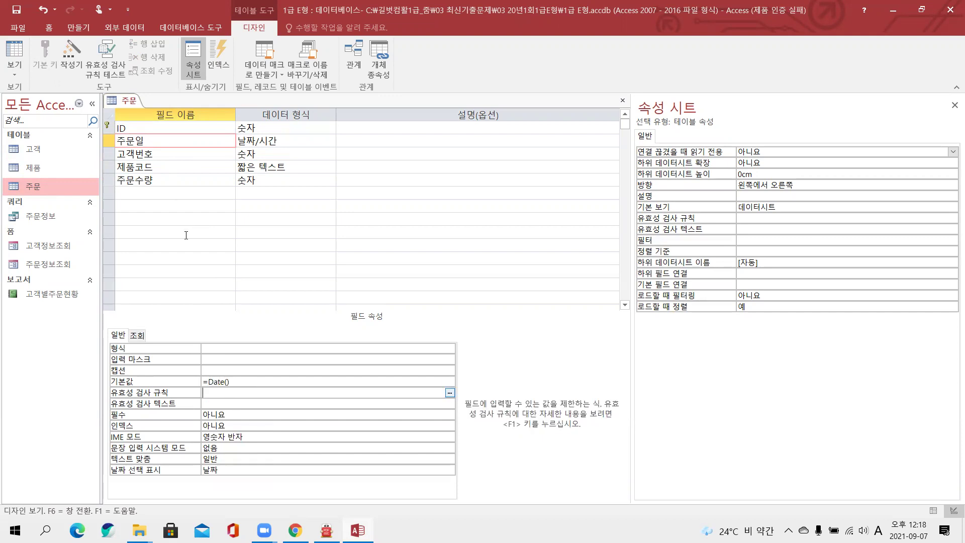
Step: Save the 주문 table's design and check the new record's default 주문일 in Datasheet View, closing the table when done
right_click(133, 104)
left_click(173, 171)
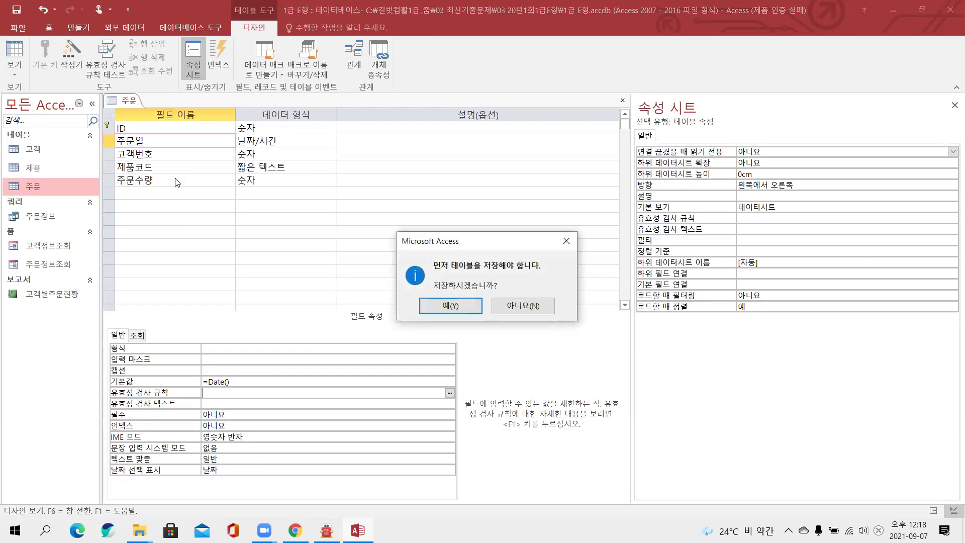
left_click(428, 307)
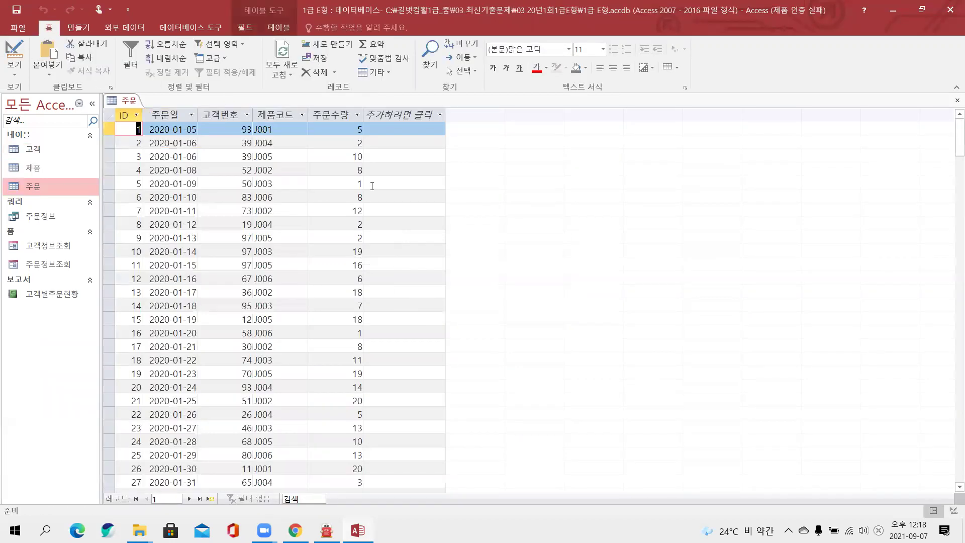
scroll(184, 309, "down", 20)
scroll(184, 309, "down", 20)
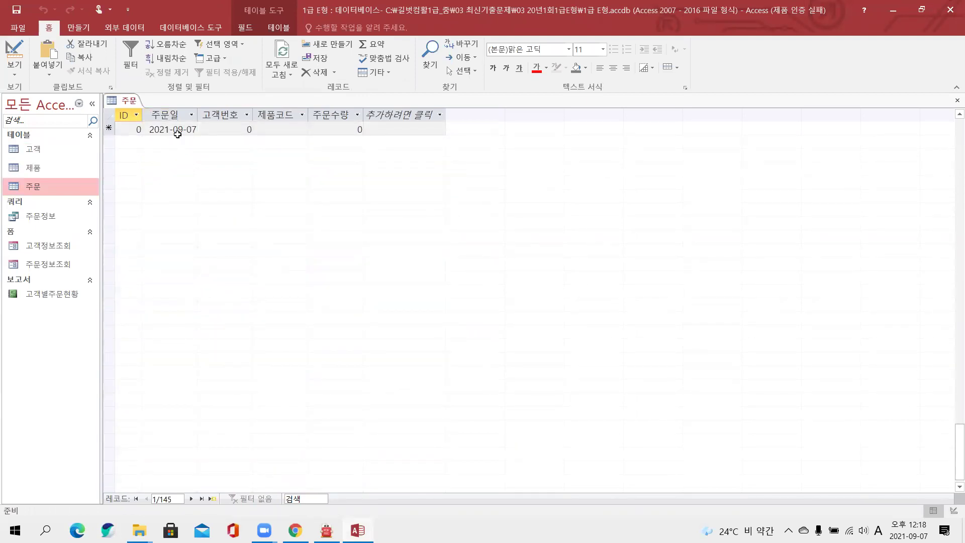
right_click(130, 103)
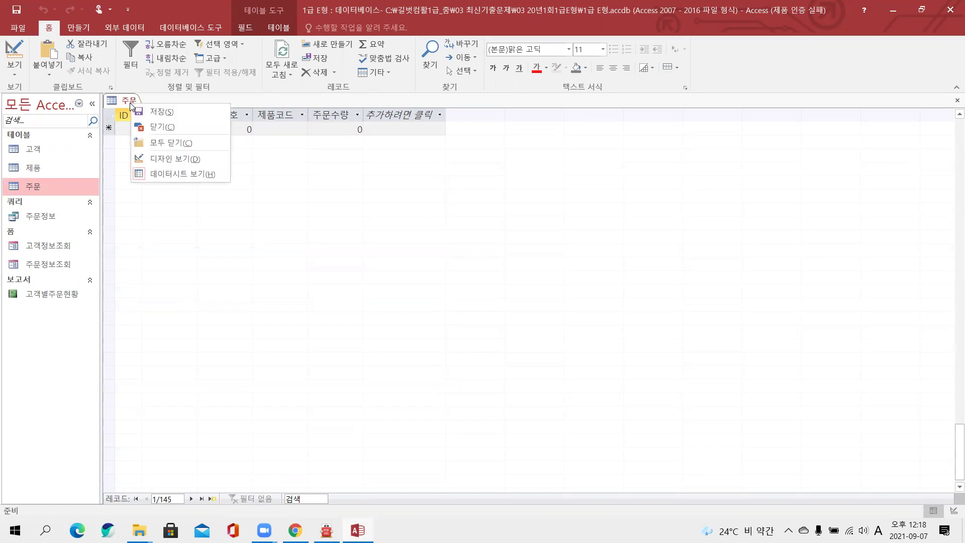
left_click(160, 127)
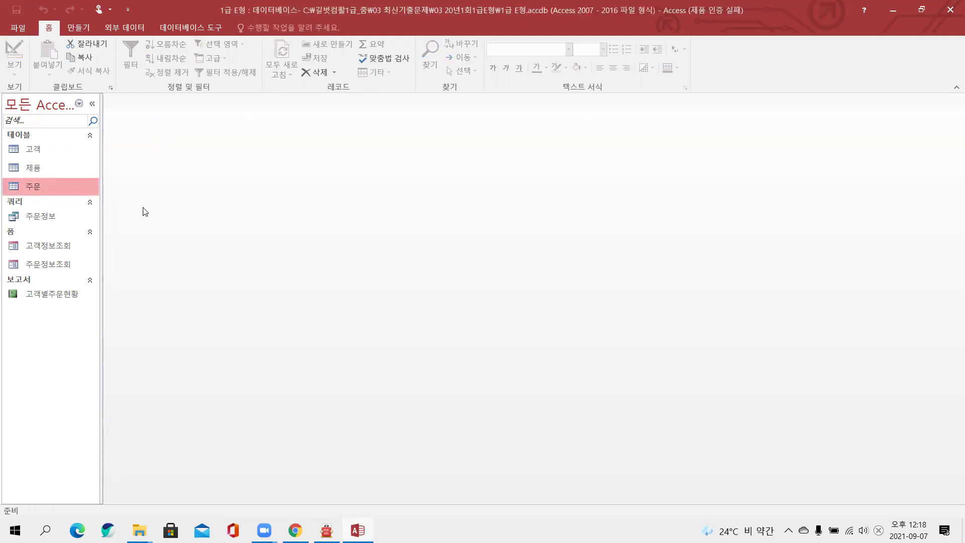
Step: Switch to the exam PDF and examine question 2's lookup property requirements for the 주문 table's 고객번호 field
left_click(327, 531)
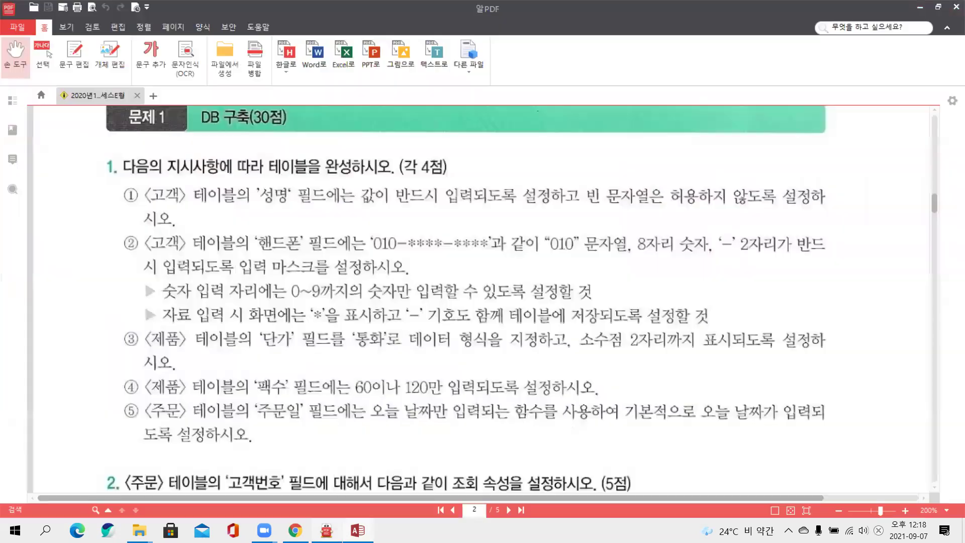
scroll(322, 322, "down", 3)
scroll(319, 332, "down", 2)
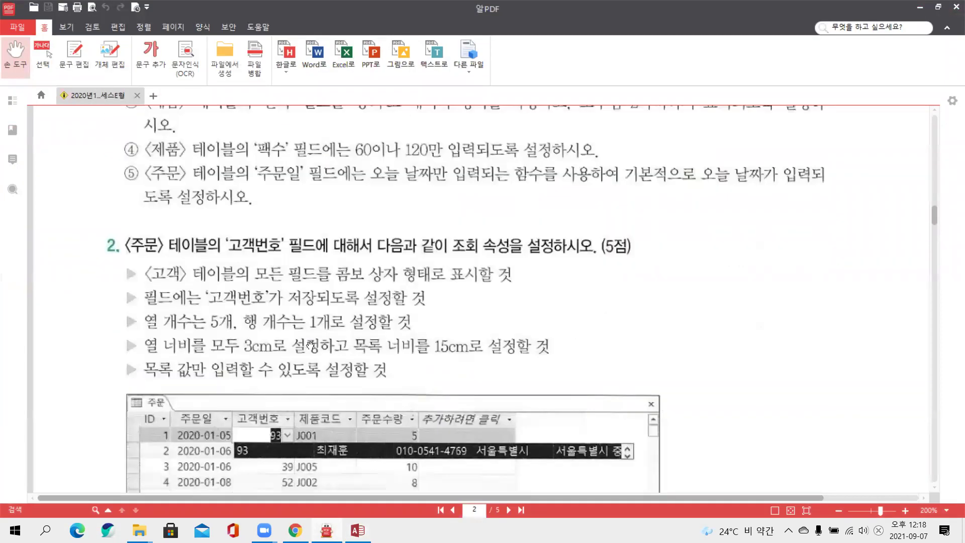
scroll(310, 346, "down", 2)
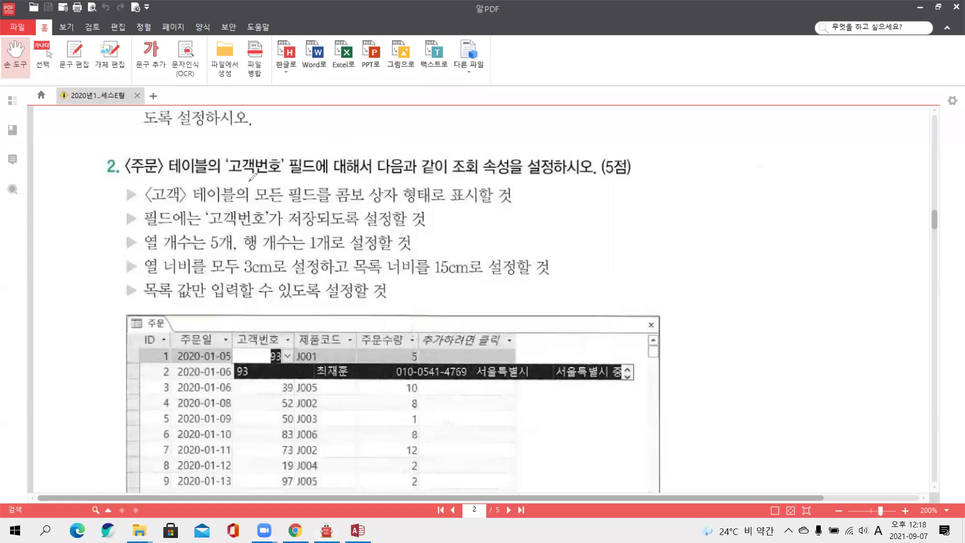
left_click_drag(228, 178, 307, 178)
mouse_move(438, 182)
left_mouse_down()
mouse_move(508, 182)
mouse_move(452, 151)
mouse_move(447, 182)
left_mouse_up()
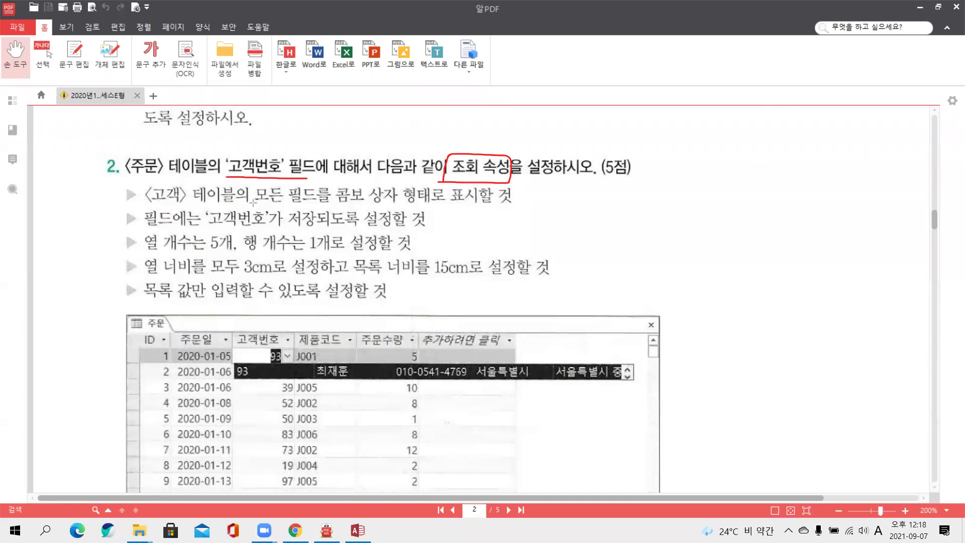
left_click_drag(337, 184, 405, 205)
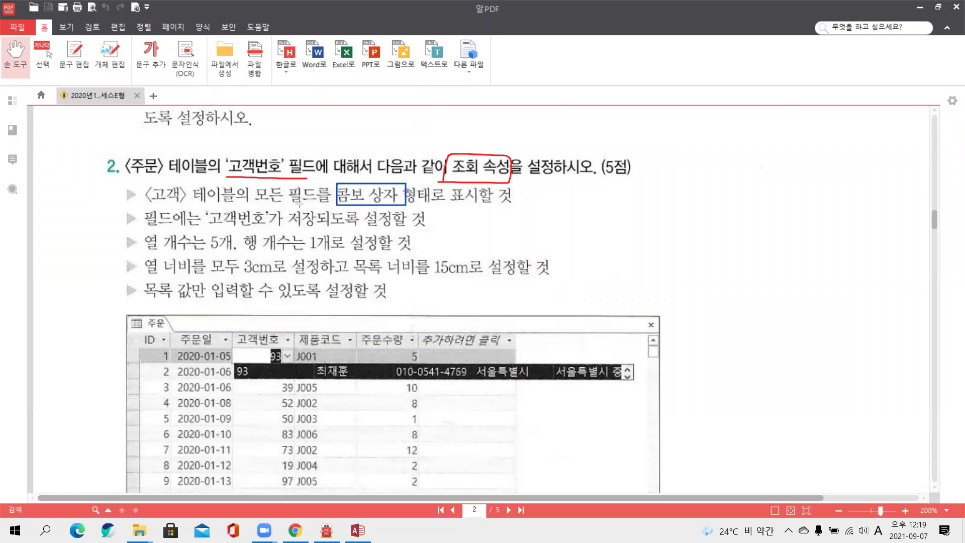
mouse_move(185, 204)
left_mouse_down()
mouse_move(232, 202)
mouse_move(237, 184)
mouse_move(314, 184)
left_mouse_up()
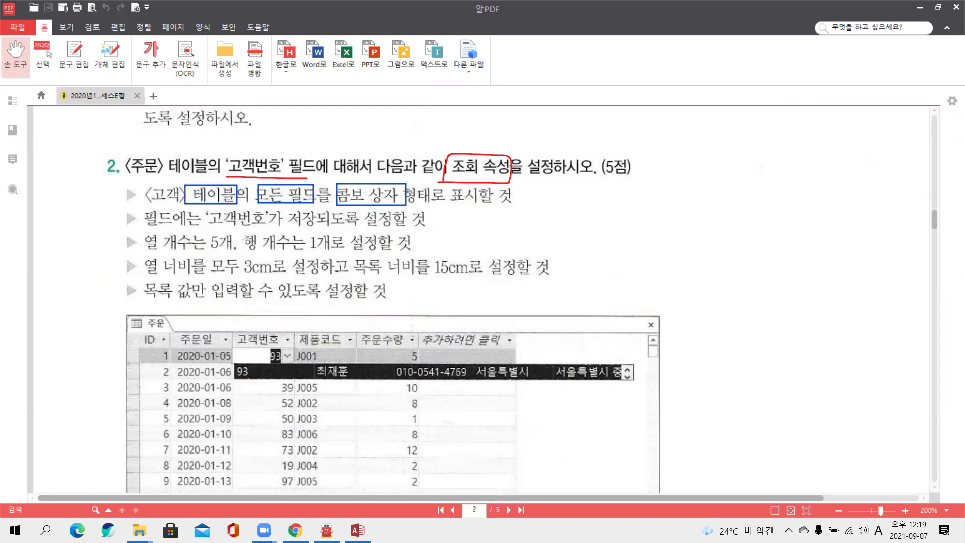
mouse_move(212, 229)
left_mouse_down()
mouse_move(301, 230)
mouse_move(309, 210)
left_mouse_up()
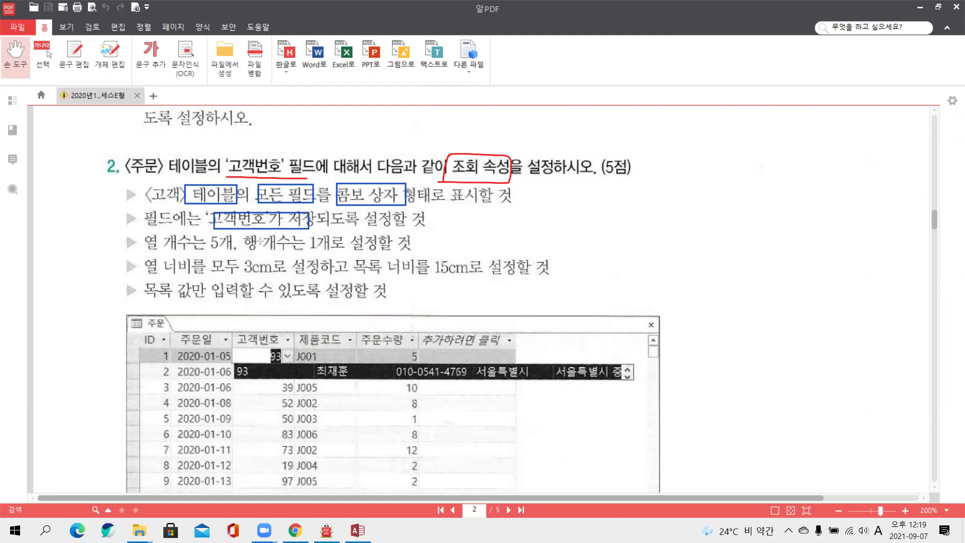
left_click_drag(147, 251, 183, 232)
left_click_drag(244, 247, 305, 233)
mouse_move(156, 272)
left_mouse_down()
mouse_move(185, 272)
mouse_move(191, 258)
left_mouse_up()
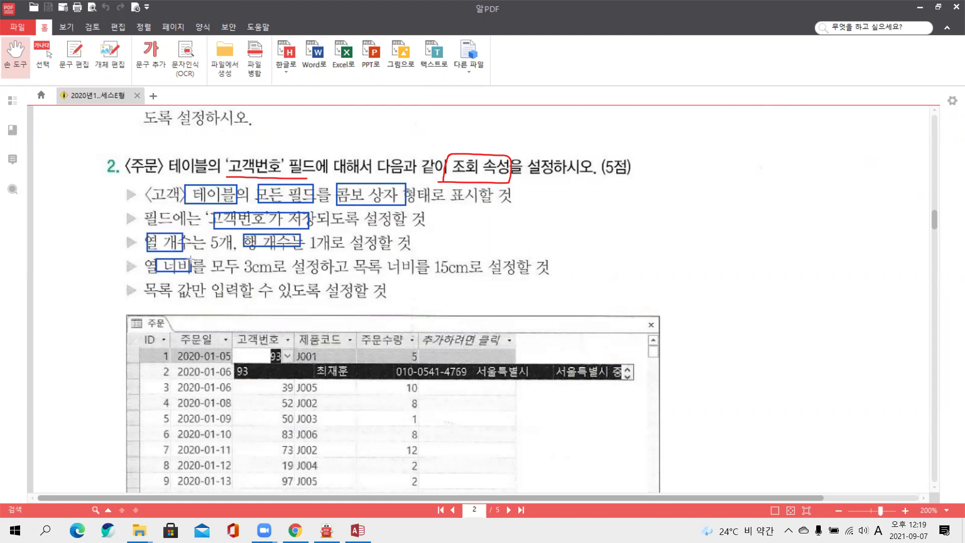
mouse_move(350, 275)
left_mouse_down()
mouse_move(406, 274)
mouse_move(410, 258)
left_mouse_up()
left_click_drag(152, 298, 234, 280)
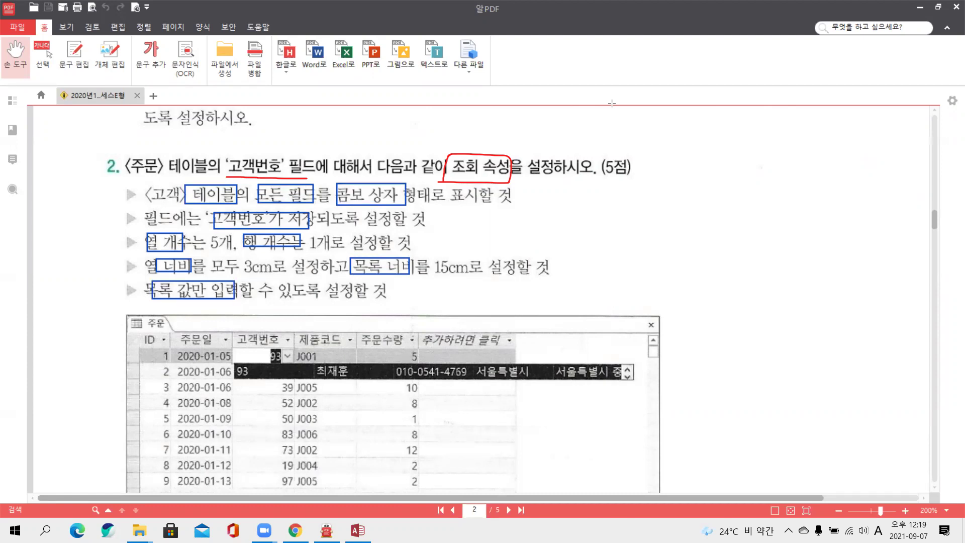
left_click(612, 103)
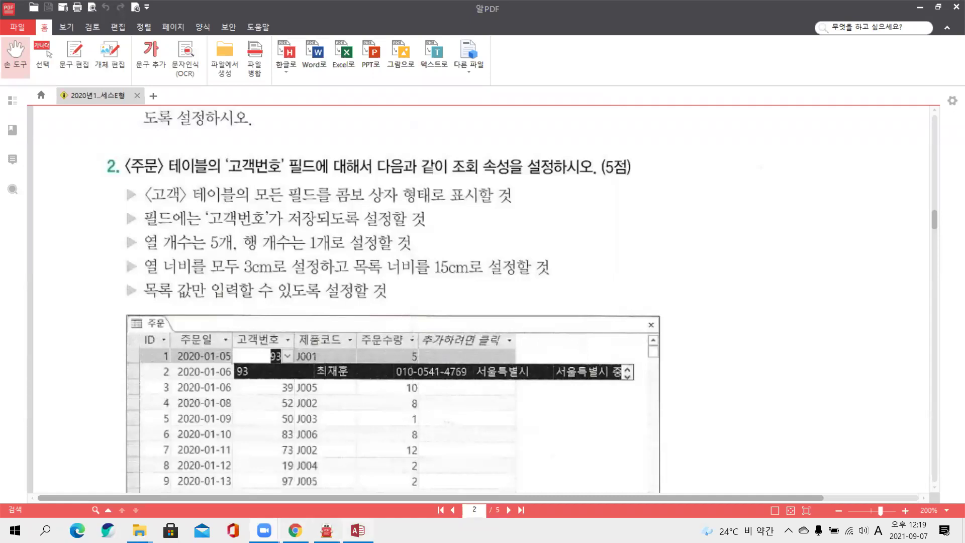
Step: Switch back to Access, open the 주문 table in Design View and display the 고객번호 field's 조회 properties
left_click(358, 530)
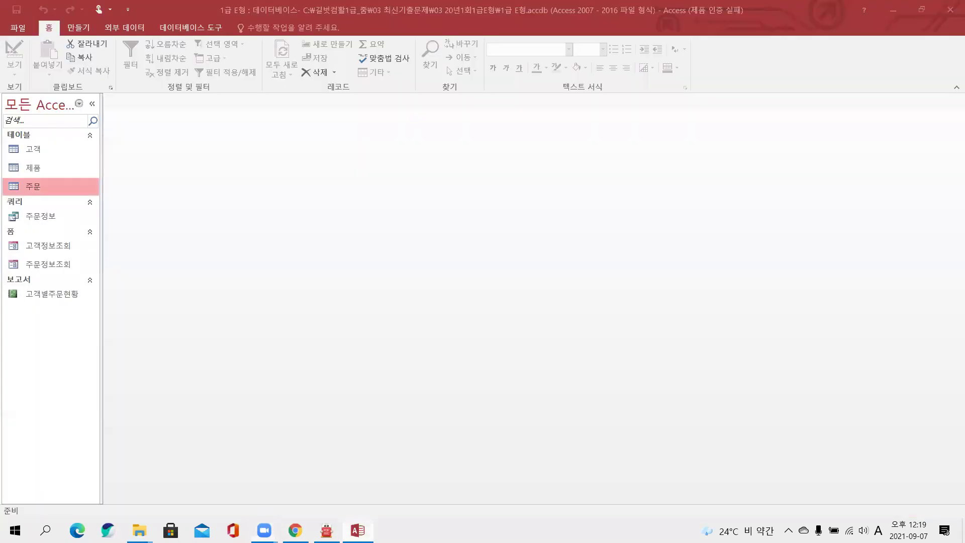
right_click(43, 191)
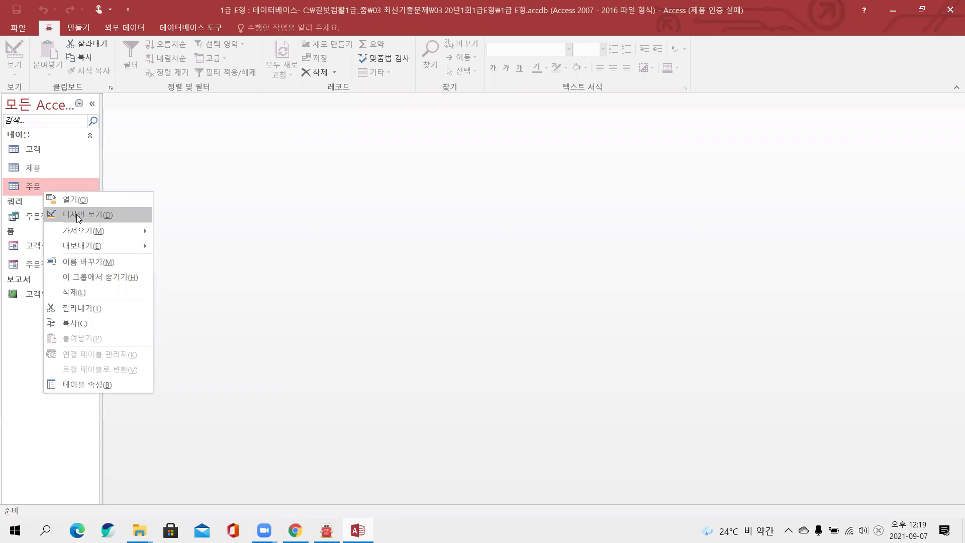
left_click(76, 215)
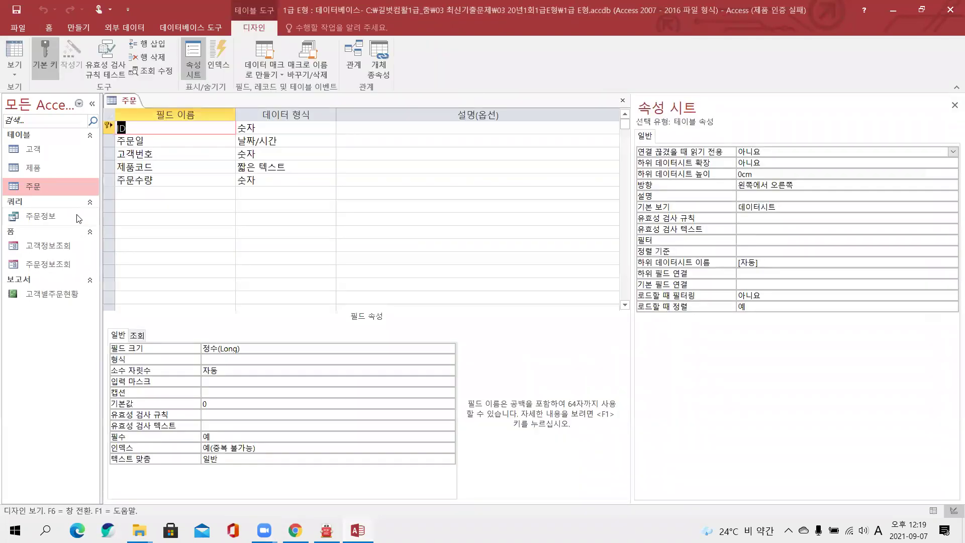
left_click(167, 156)
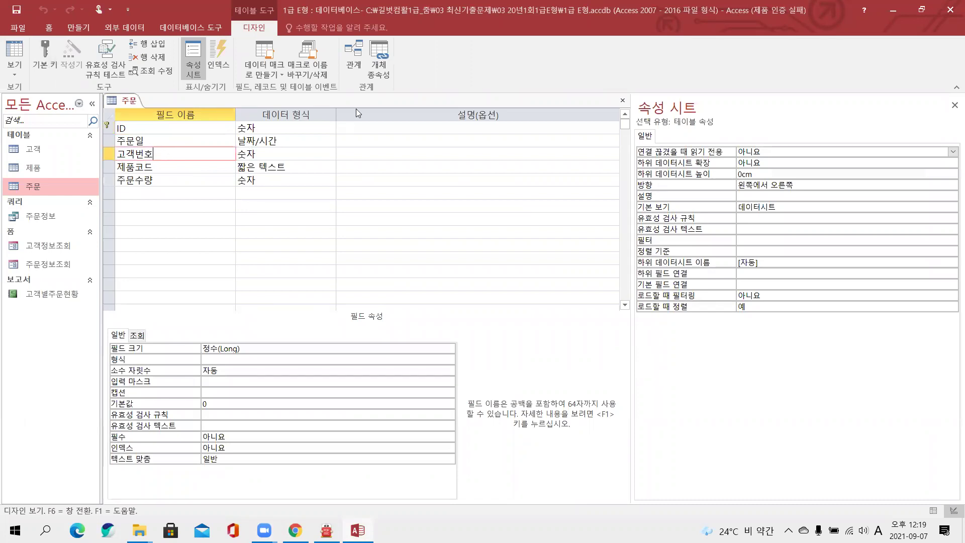
left_click_drag(95, 309, 179, 355)
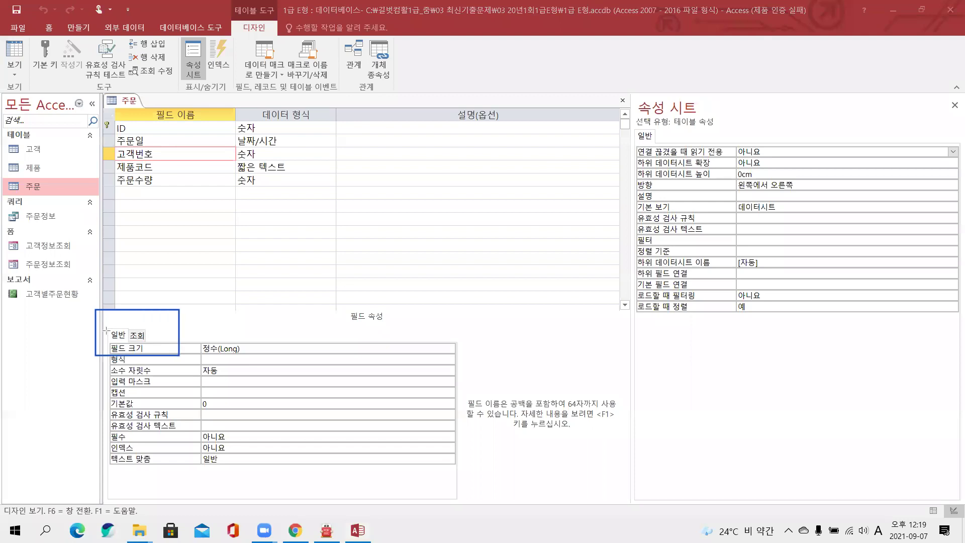
left_click_drag(91, 305, 170, 346)
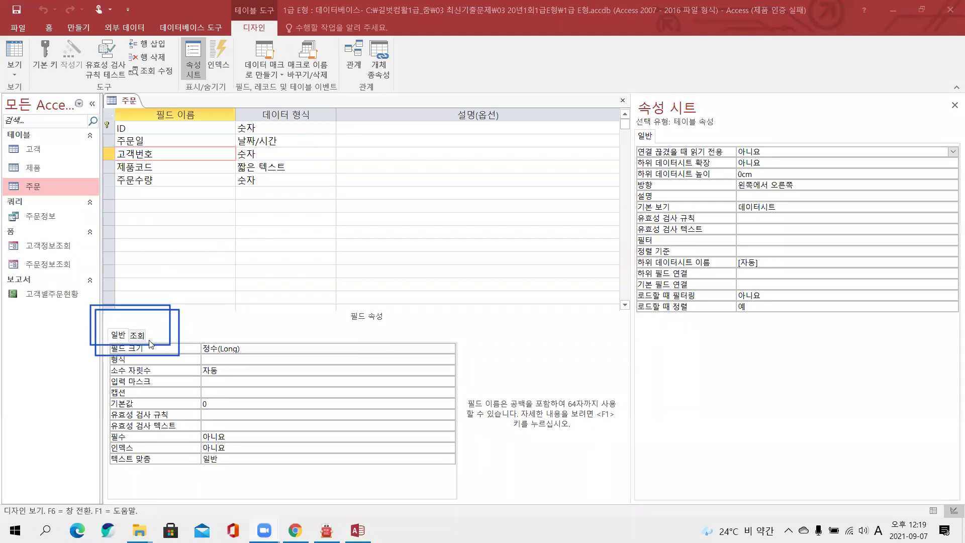
left_click(137, 335)
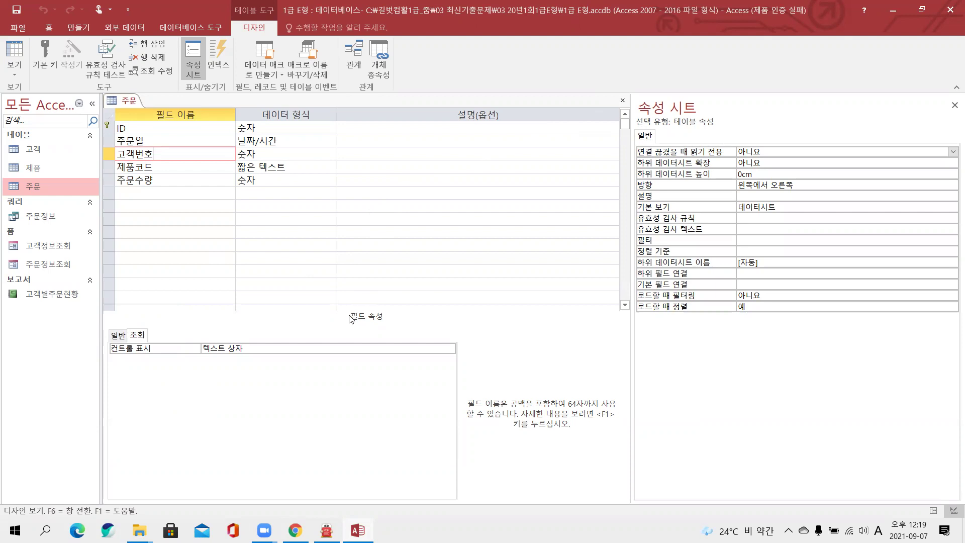
Step: Set the 고객번호 field's 컨트롤 표시 to 콤보 상자, keeping 테이블/쿼리 as the 행 원본 유형
left_click(332, 349)
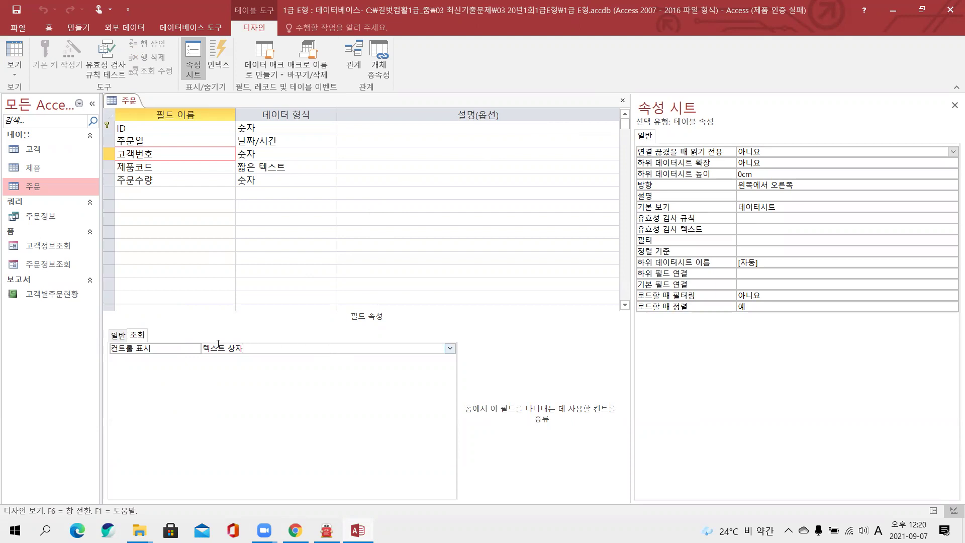
double_click(246, 348)
left_click(248, 348)
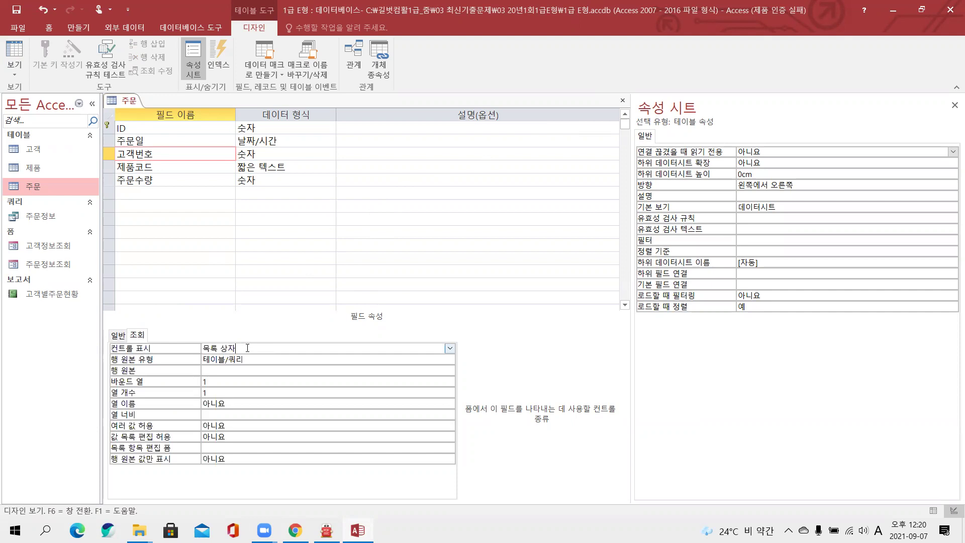
double_click(247, 348)
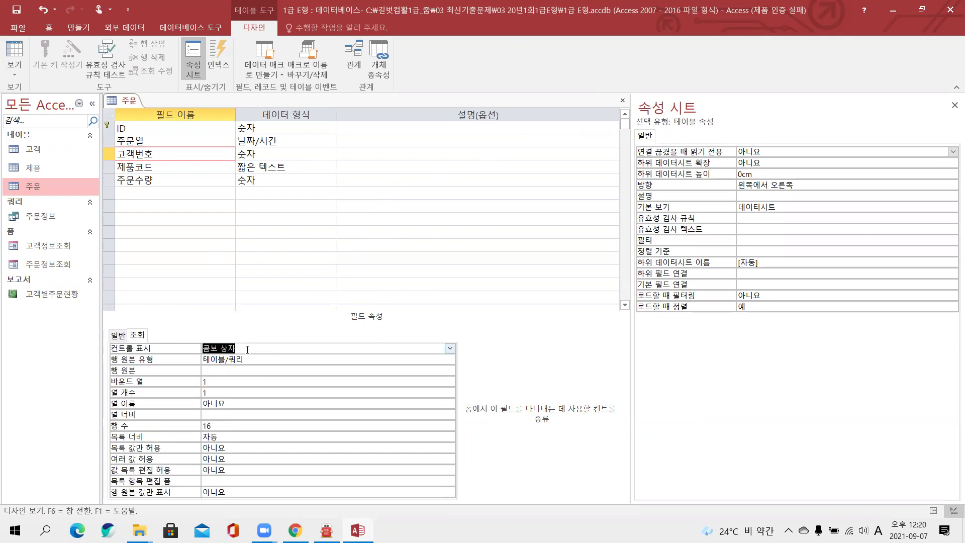
left_click_drag(253, 360, 201, 360)
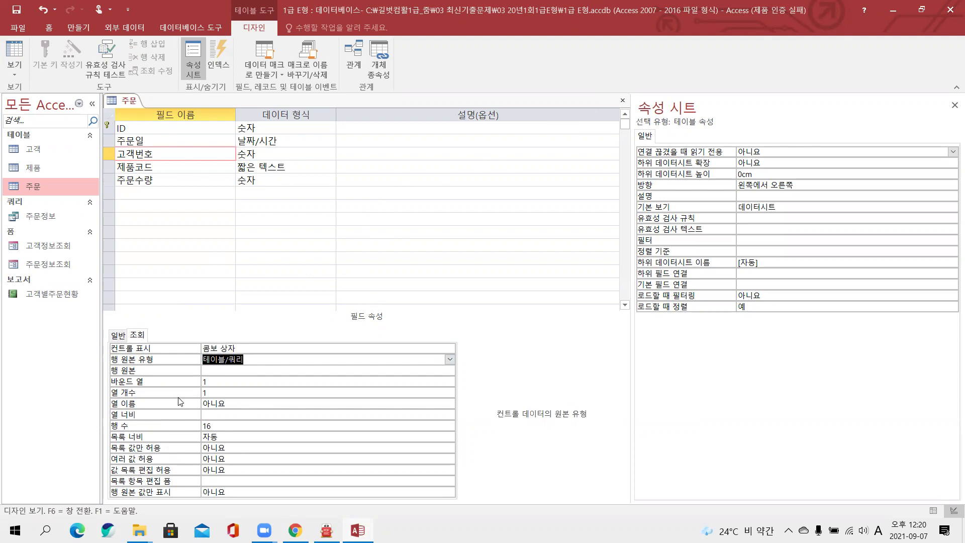
Step: Open the query builder for the 행 원본 property and add the 고객 table to it
left_click(209, 373)
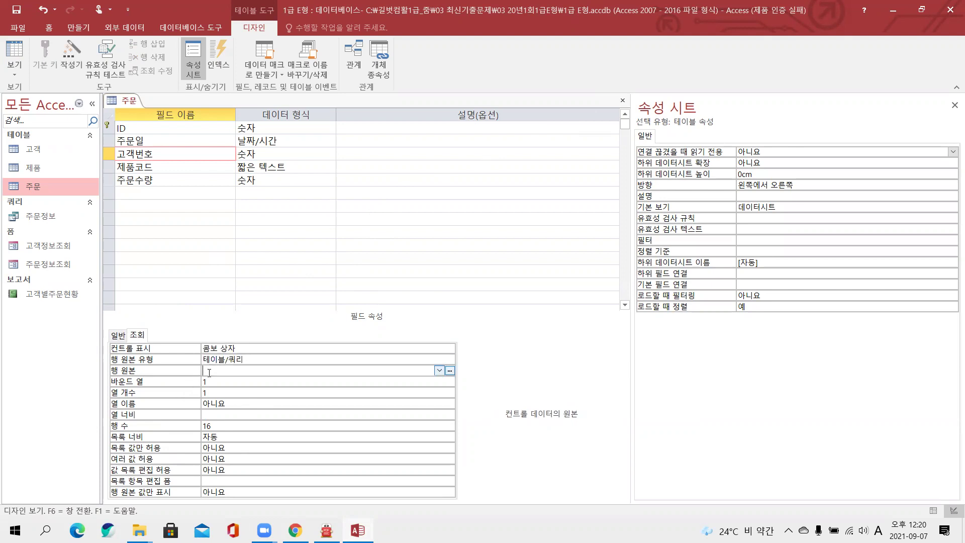
left_click(450, 371)
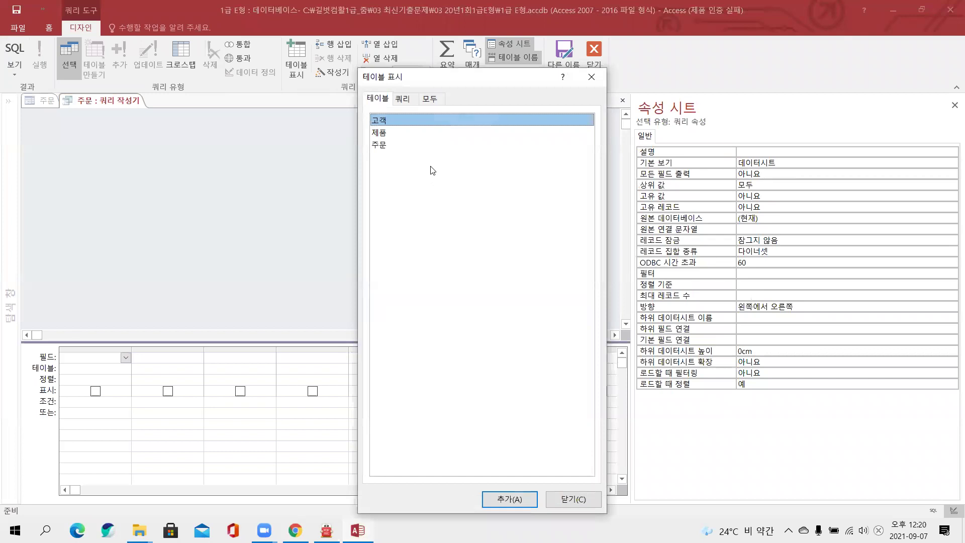
double_click(389, 121)
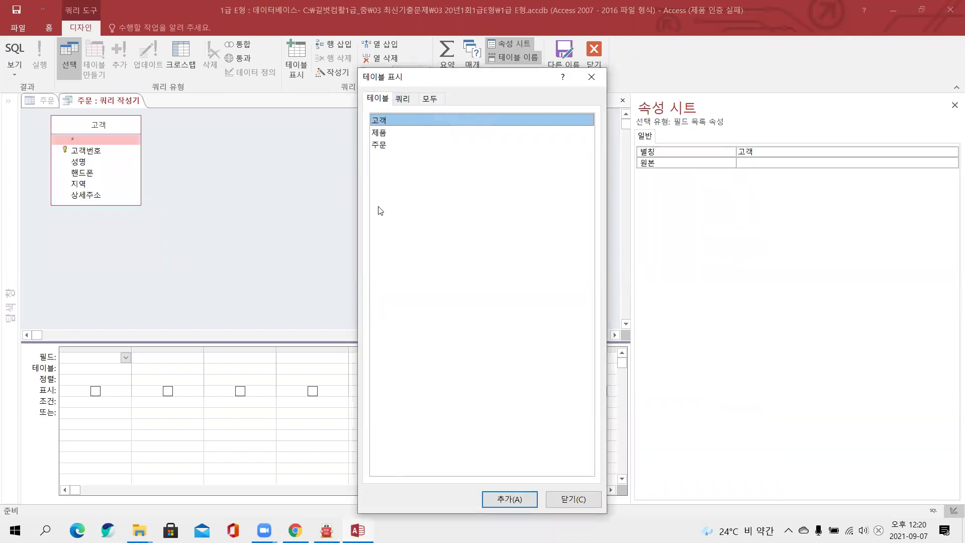
left_click(574, 499)
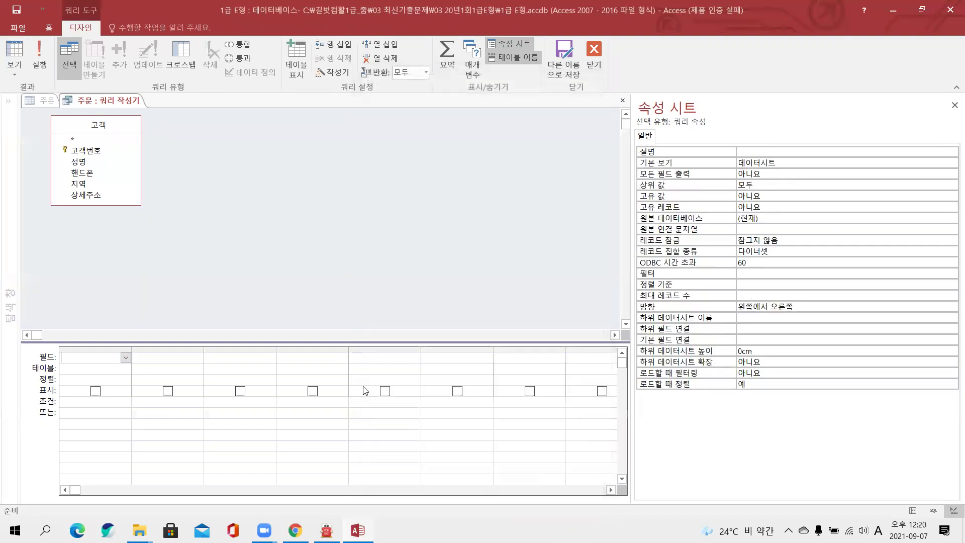
Step: Add the 고객번호, 성명, 핸드폰, 지역 and 상세주소 fields of the 고객 table to the query grid
left_click(93, 156)
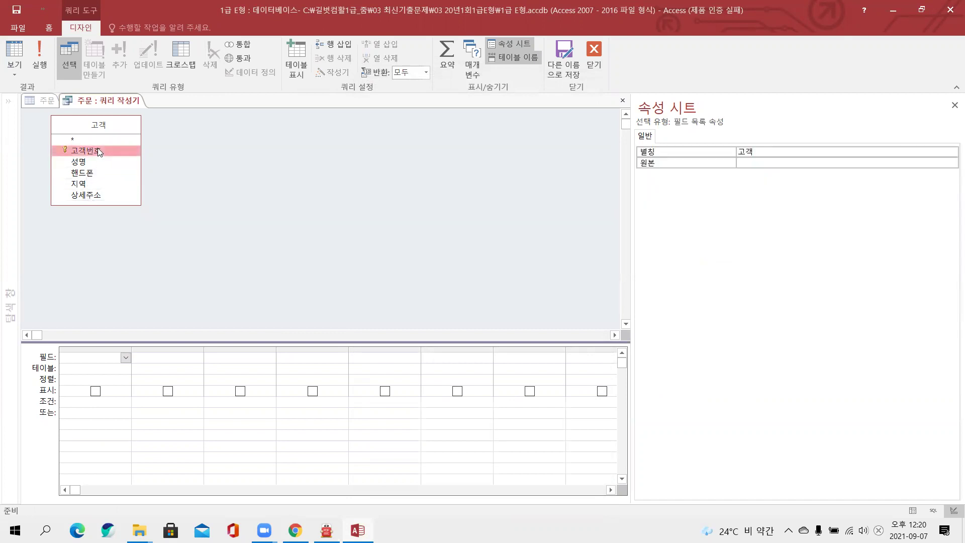
left_click(95, 196, "shift")
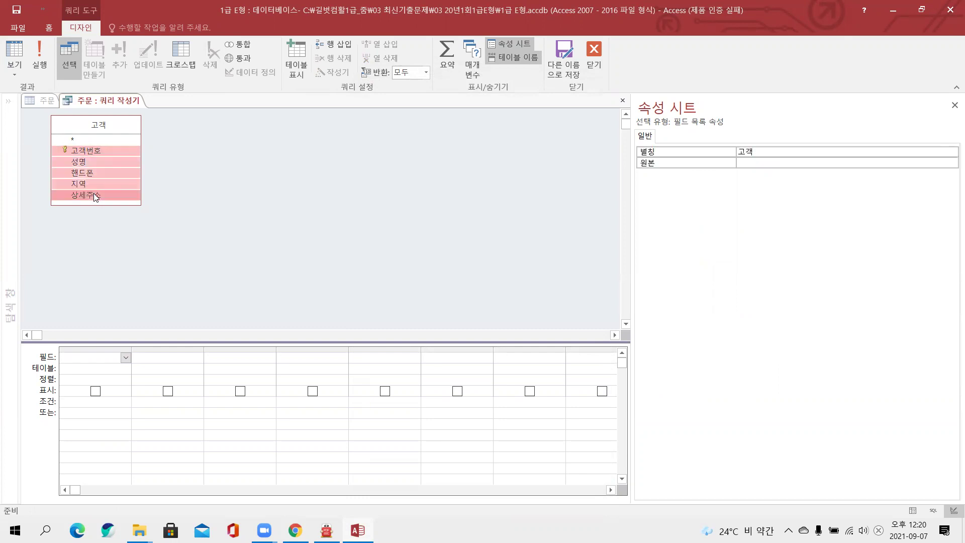
left_click_drag(94, 186, 92, 360)
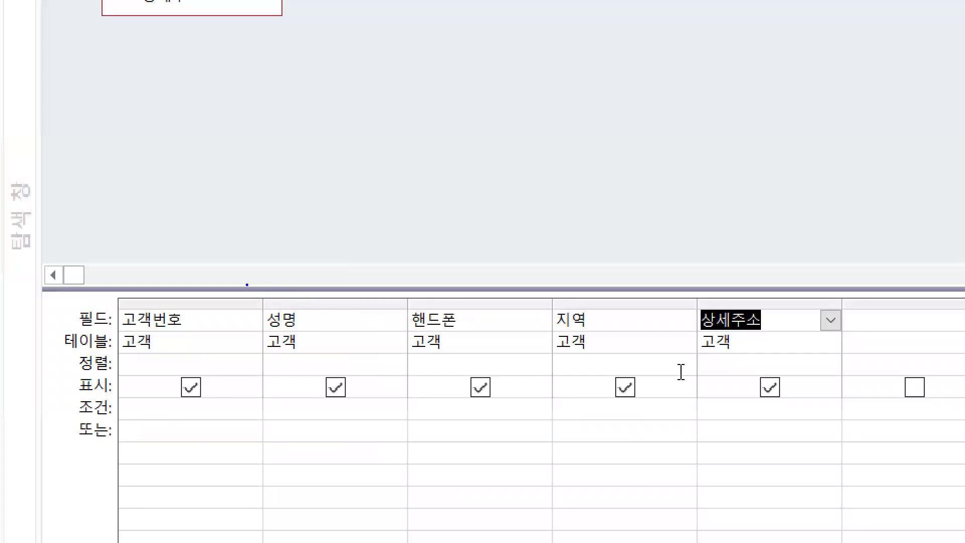
left_click_drag(246, 285, 239, 307)
mouse_move(325, 289)
left_mouse_down()
mouse_move(330, 304)
mouse_move(354, 302)
left_mouse_up()
mouse_move(423, 293)
left_mouse_down()
mouse_move(454, 300)
mouse_move(450, 313)
left_mouse_up()
left_click_drag(535, 292, 563, 302)
left_click_drag(565, 296, 549, 317)
left_click_drag(701, 292, 703, 336)
left_click_drag(704, 317, 725, 305)
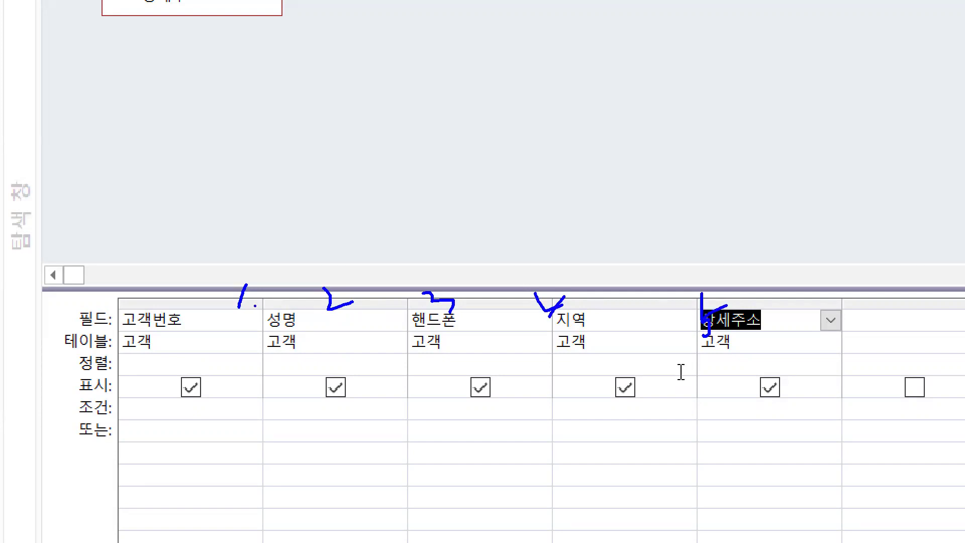
key("Escape")
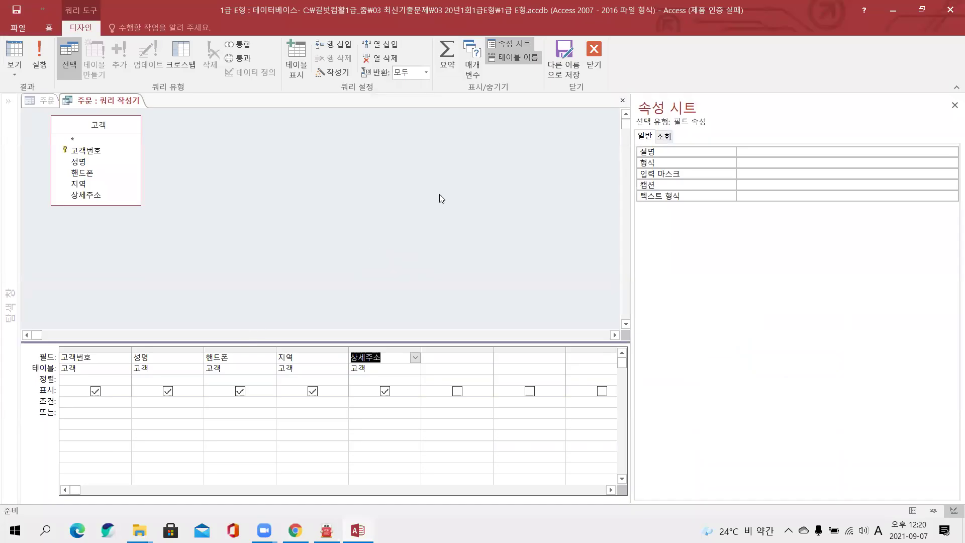
Step: Close the query builder, saving its SQL statement as the 행 원본, and reselect the 고객번호 field
left_click(623, 100)
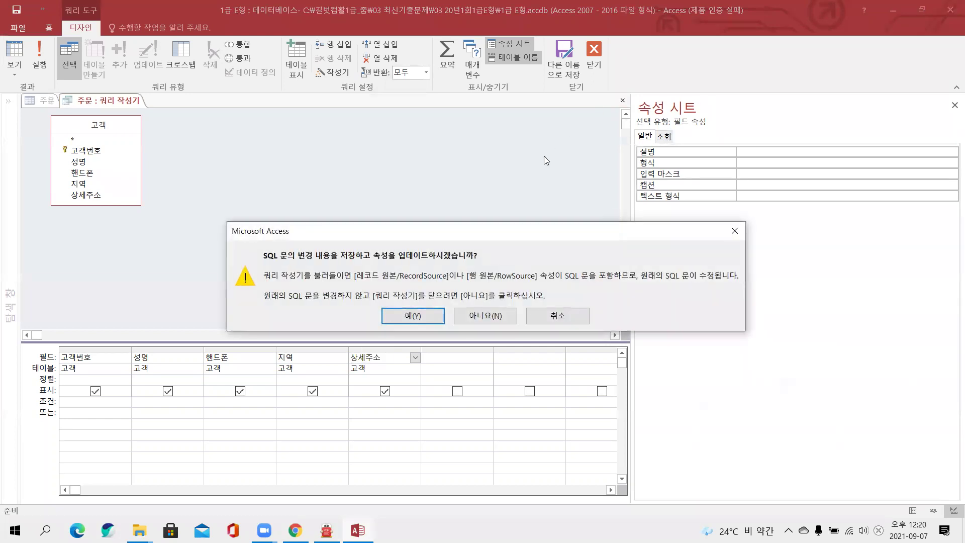
left_click(417, 316)
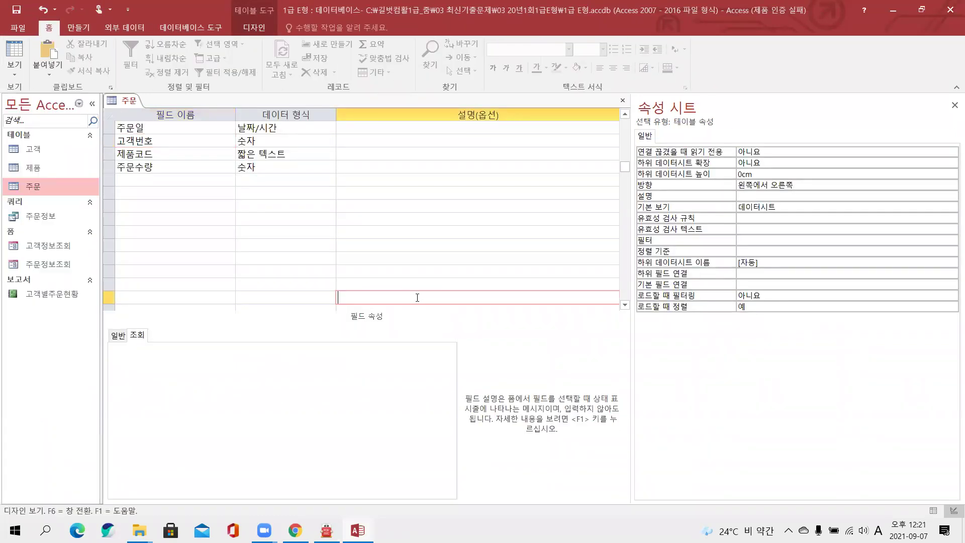
left_click(177, 146)
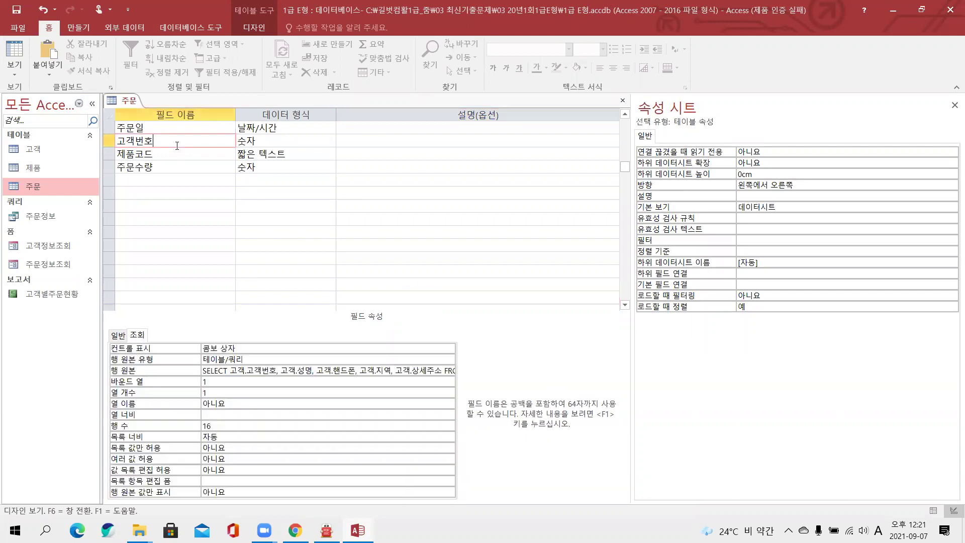
Step: Set the 고객번호 field's 열 개수 to 5 and 행 수 to 1, keeping 바운드 열 at 1
left_click(220, 381)
left_click(197, 383)
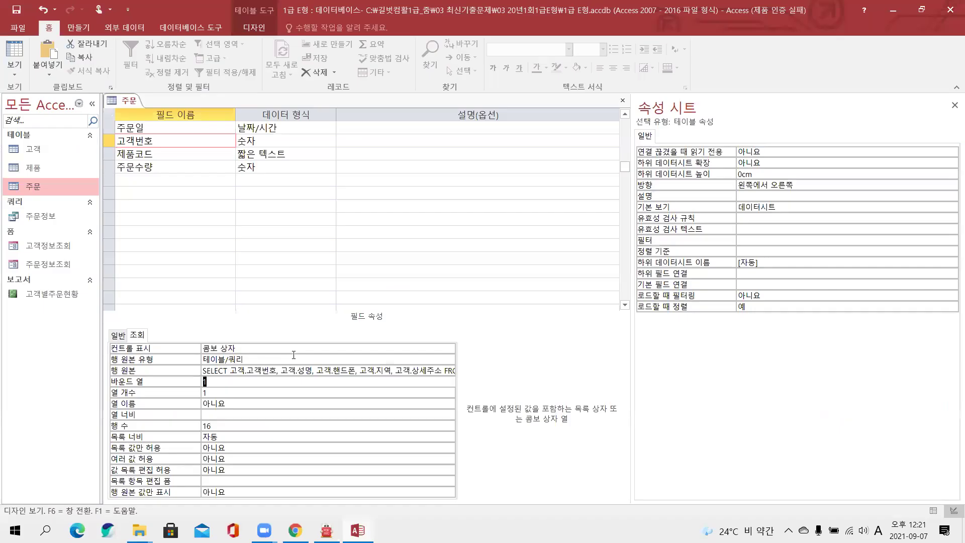
left_click(193, 394)
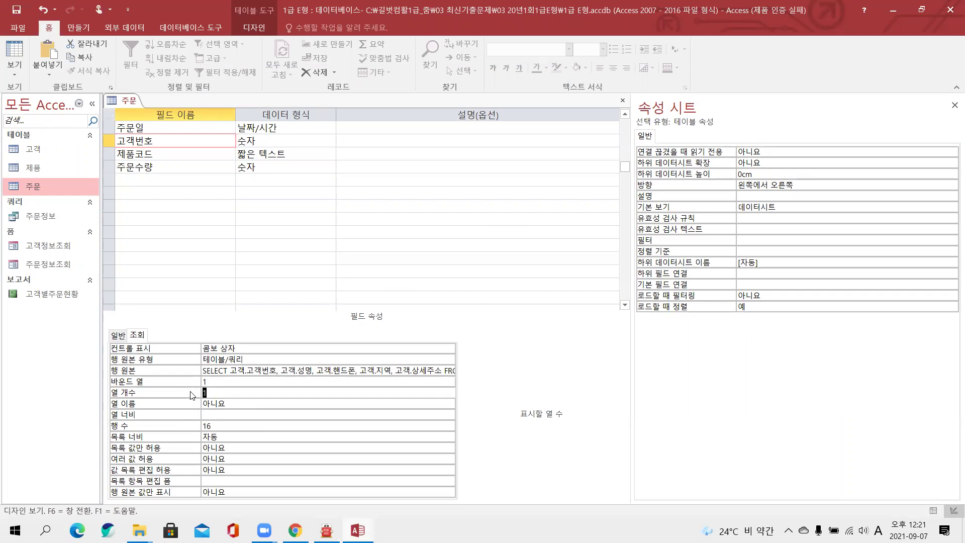
type("5")
left_click(210, 426)
left_click(186, 427)
type("1")
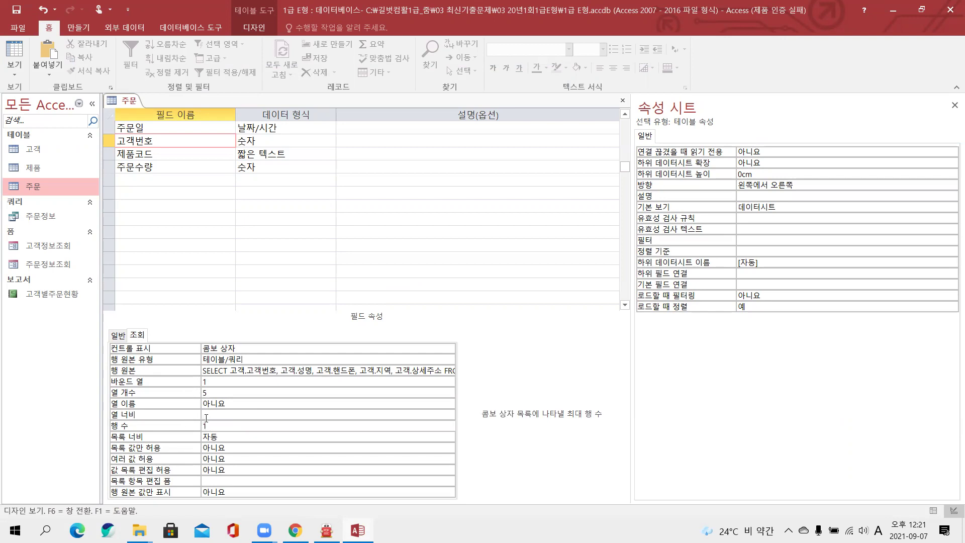
Step: Set the 고객번호 field's 열 너비 to 3 cm for each of the five columns
key("Up")
type("3;3")
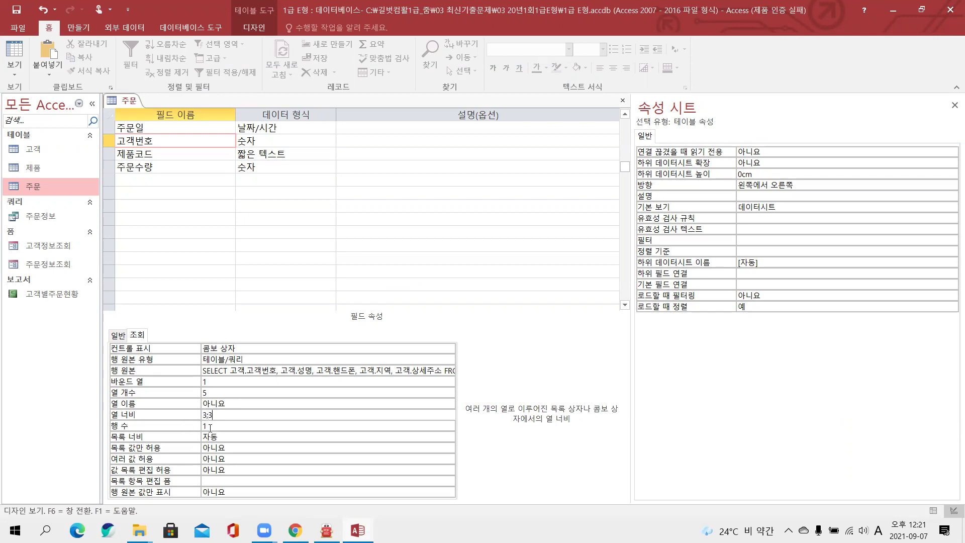
type(";3;3;3;3")
Step: Set the 고객번호 field's 목록 너비 to 15 cm and its 목록 값만 허용 property to 예
left_click(217, 429)
left_click(222, 437)
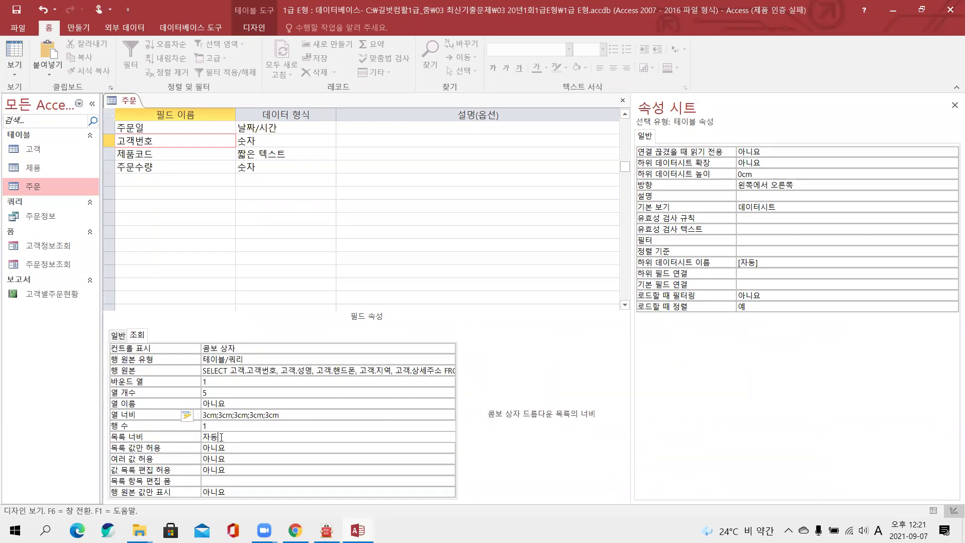
left_click(190, 437)
type("15")
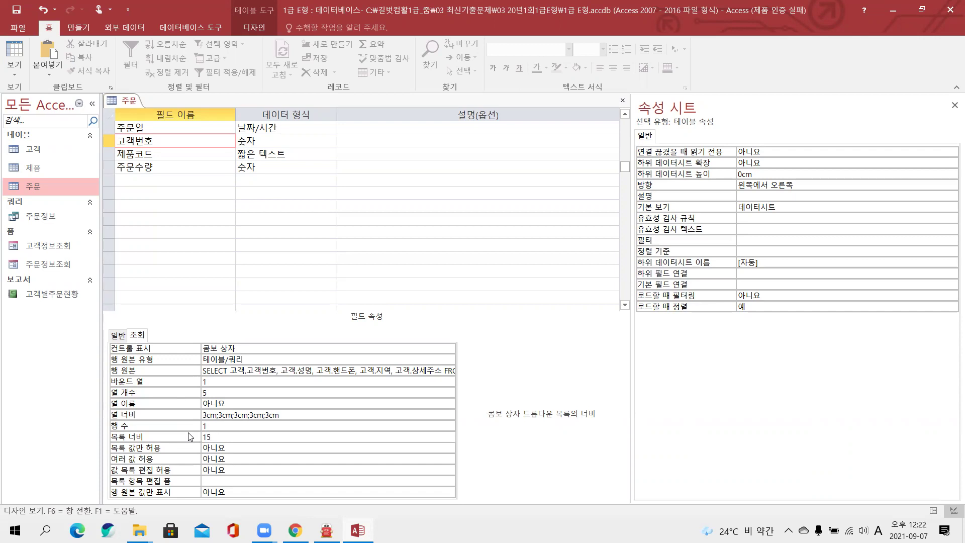
double_click(222, 447)
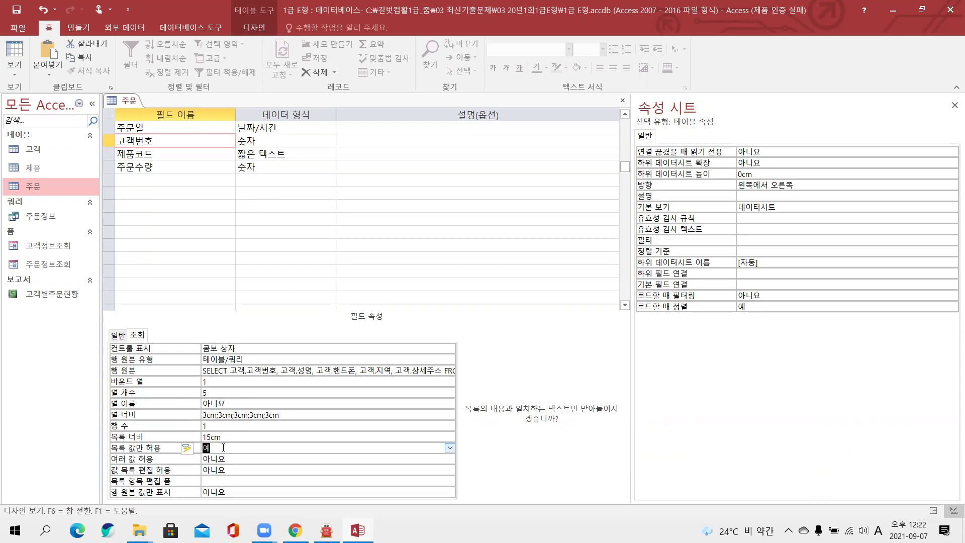
Step: Save the 주문 table, show it as a datasheet and check the 고객번호 drop-down list of the first record
right_click(131, 103)
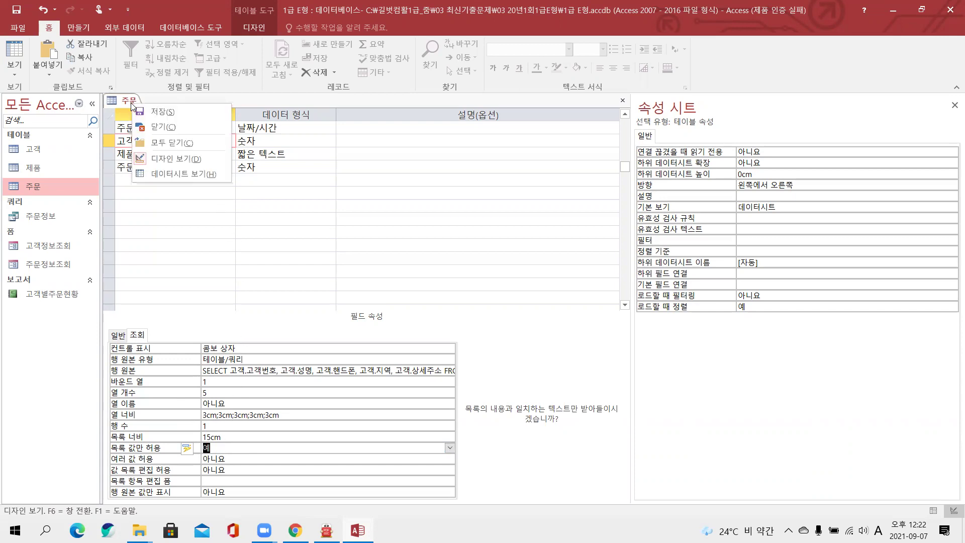
left_click(173, 176)
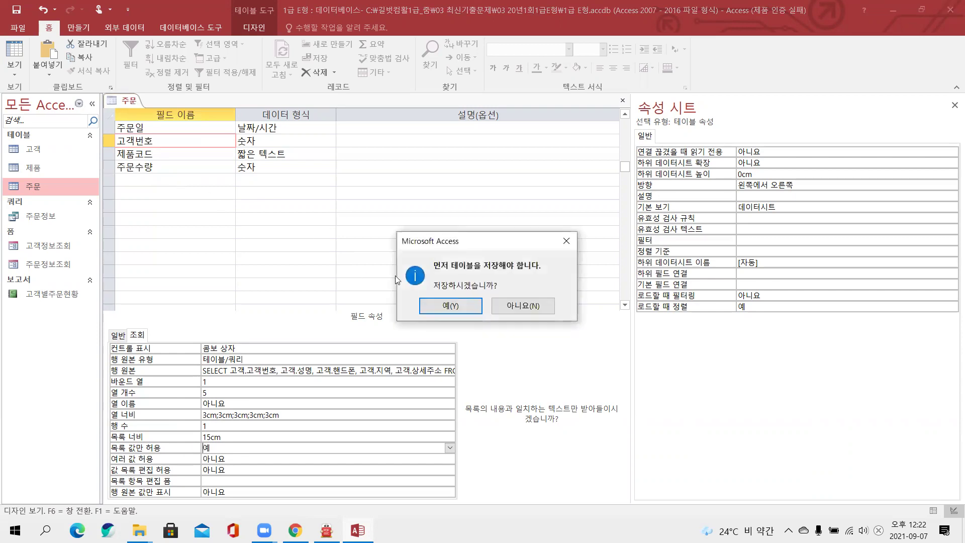
left_click(434, 305)
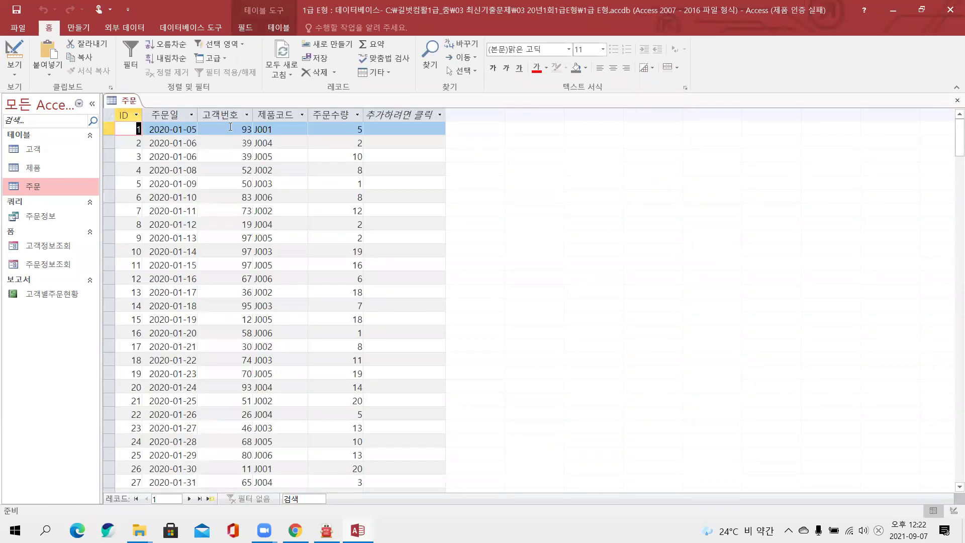
left_click(231, 129)
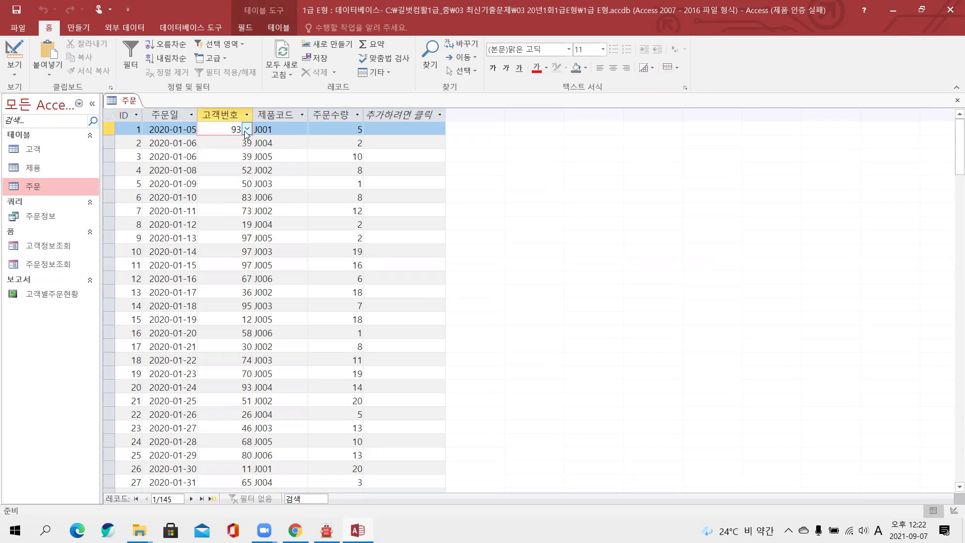
left_click(246, 130)
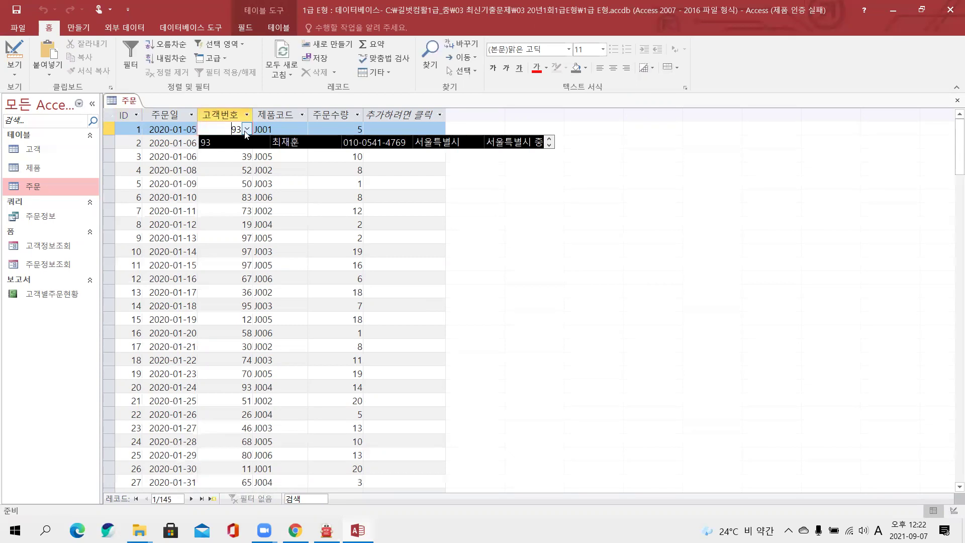
left_click(246, 131)
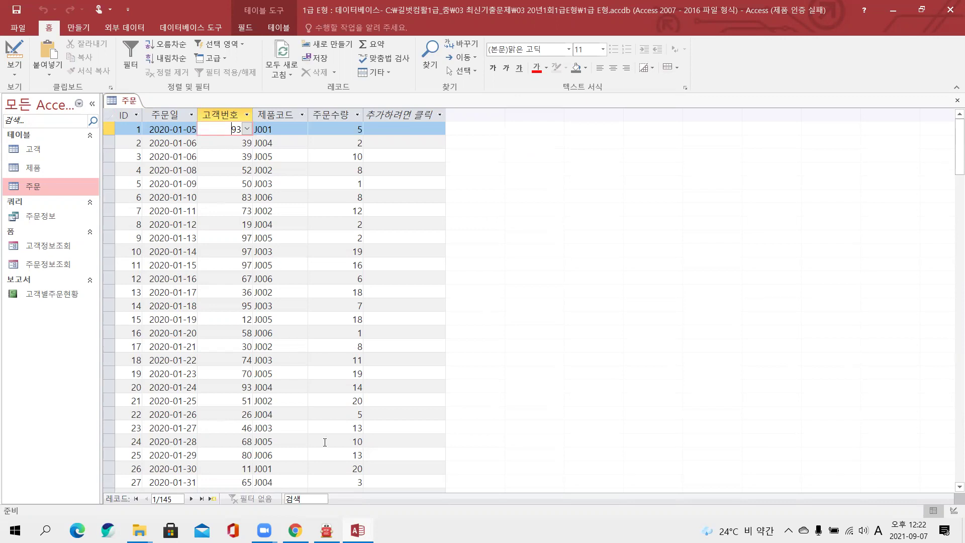
Step: Switch to the exam PDF in 알PDF and examine question 3's requirements for the relationship between the 주문 and 제품 tables
left_click(327, 530)
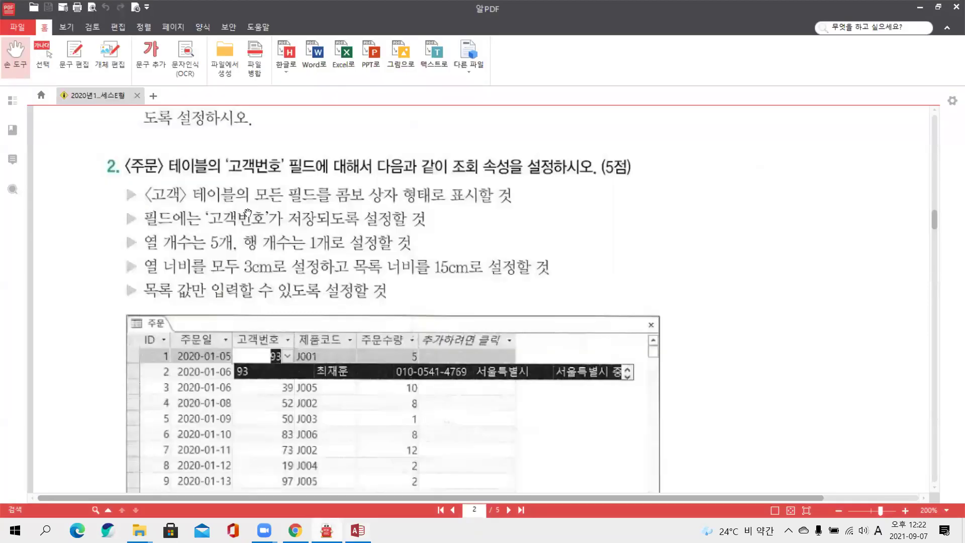
scroll(247, 212, "down", 3)
scroll(247, 212, "down", 3)
scroll(247, 212, "down", 2)
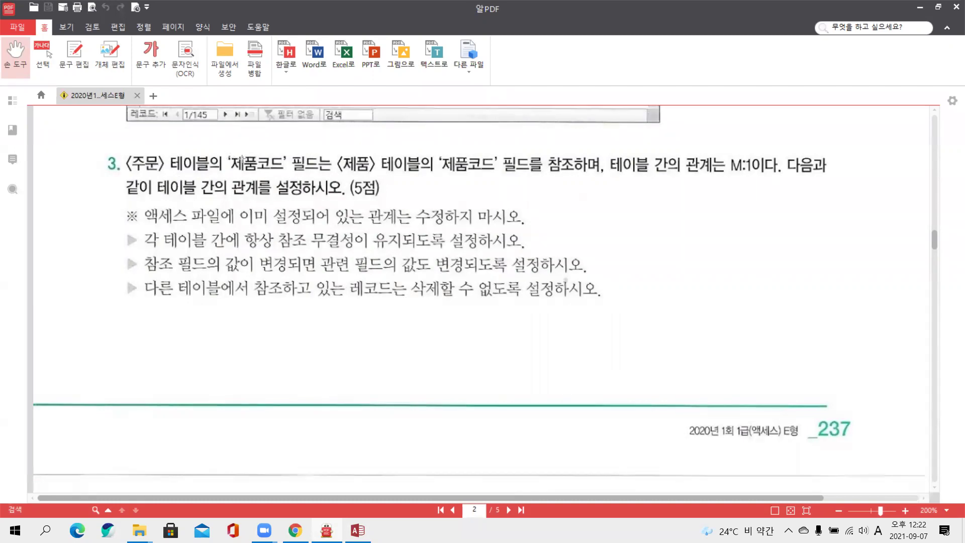
left_click_drag(229, 149, 287, 173)
left_click_drag(442, 148, 495, 180)
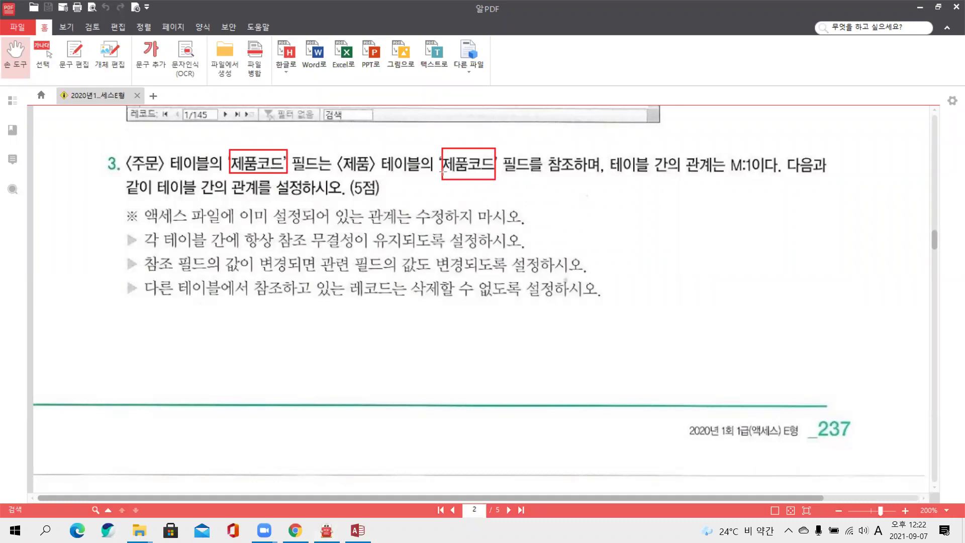
left_click_drag(681, 153, 718, 187)
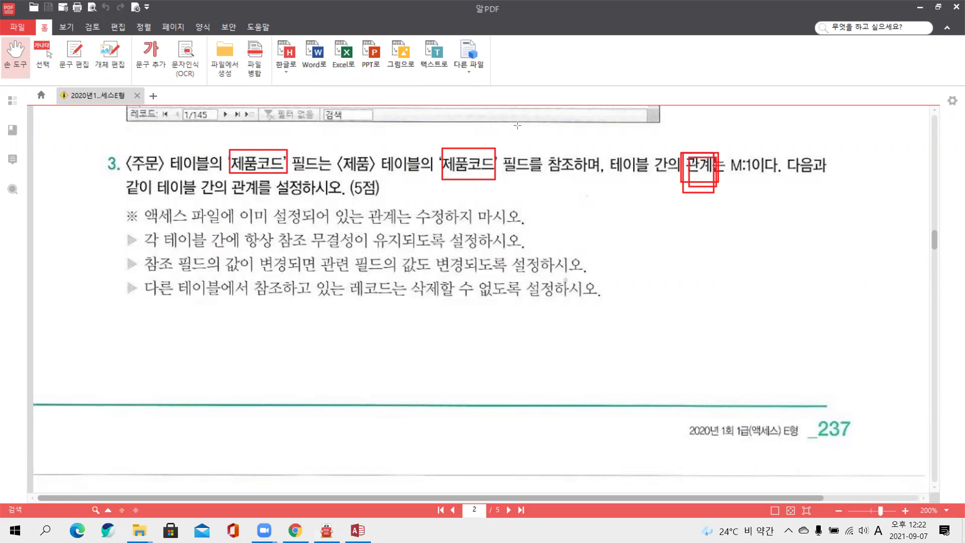
mouse_move(238, 249)
left_mouse_down()
mouse_move(400, 255)
mouse_move(487, 276)
left_mouse_up()
left_click_drag(414, 300, 514, 303)
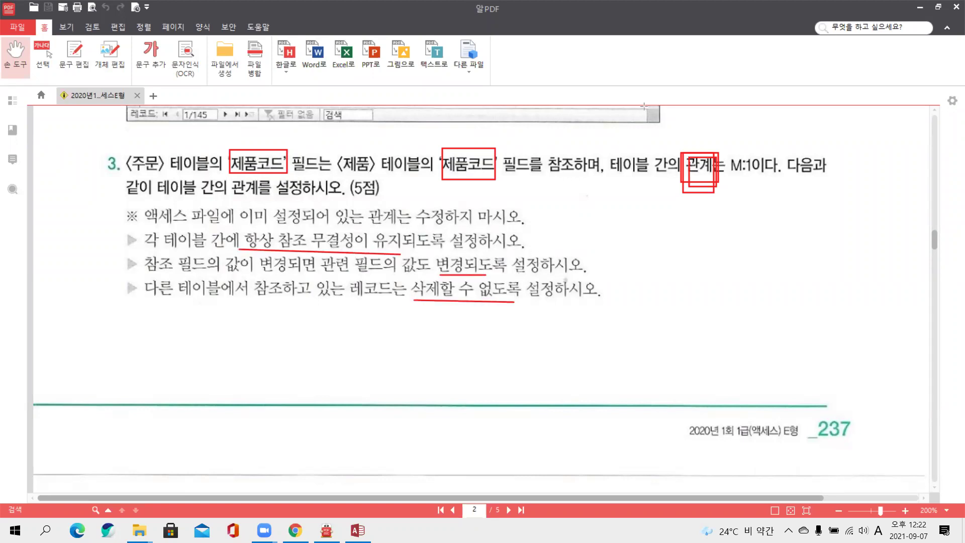
key("Escape")
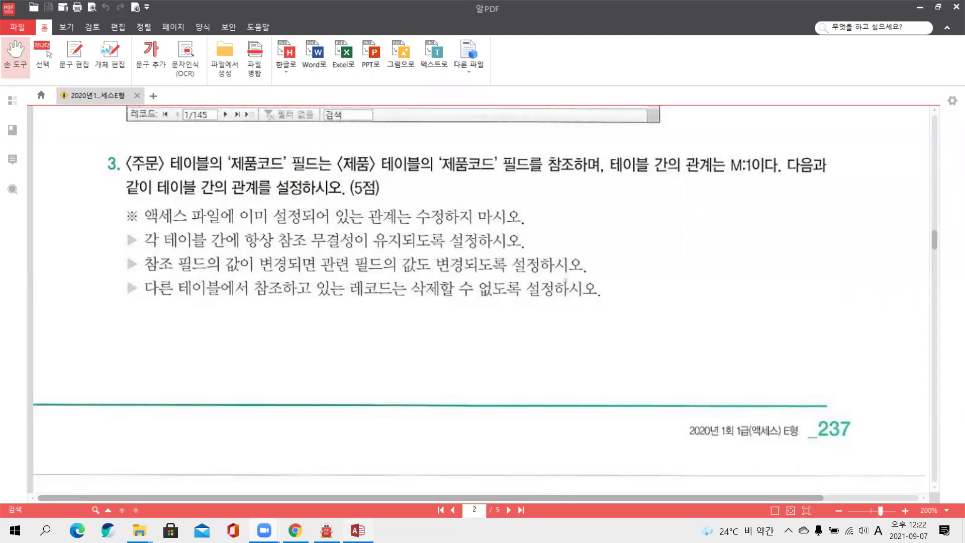
Step: Switch back to Access, close the 주문 table and open the relationships window with the 제품 table added
left_click(358, 530)
right_click(115, 104)
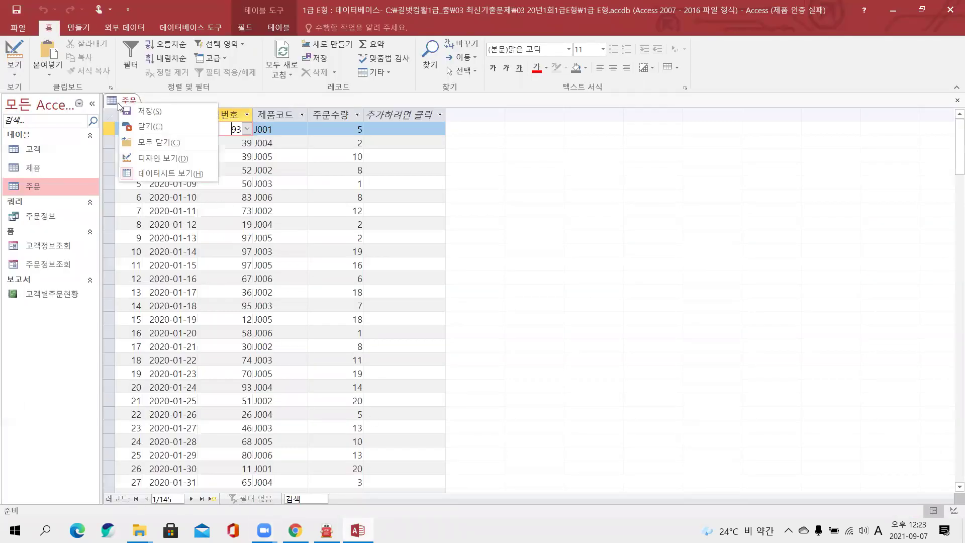
left_click(137, 125)
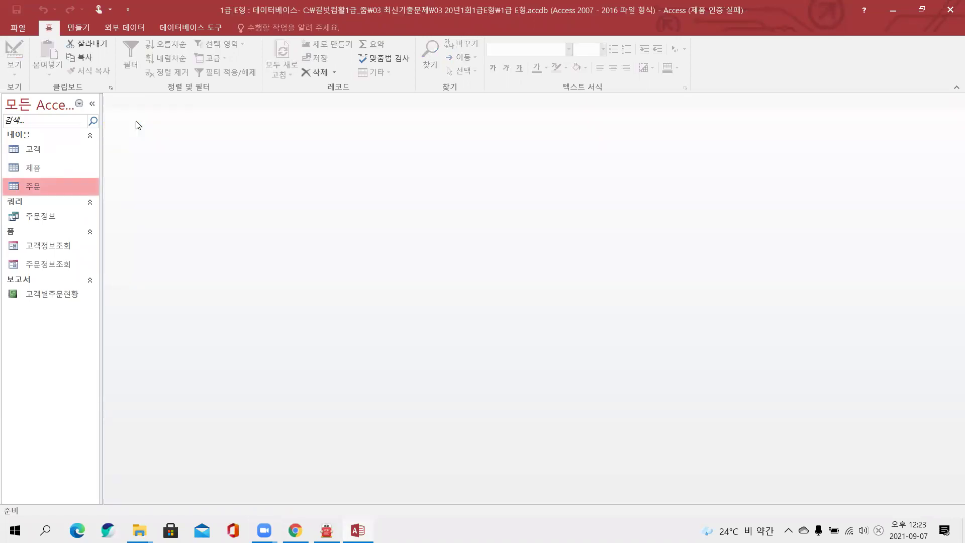
left_click(177, 22)
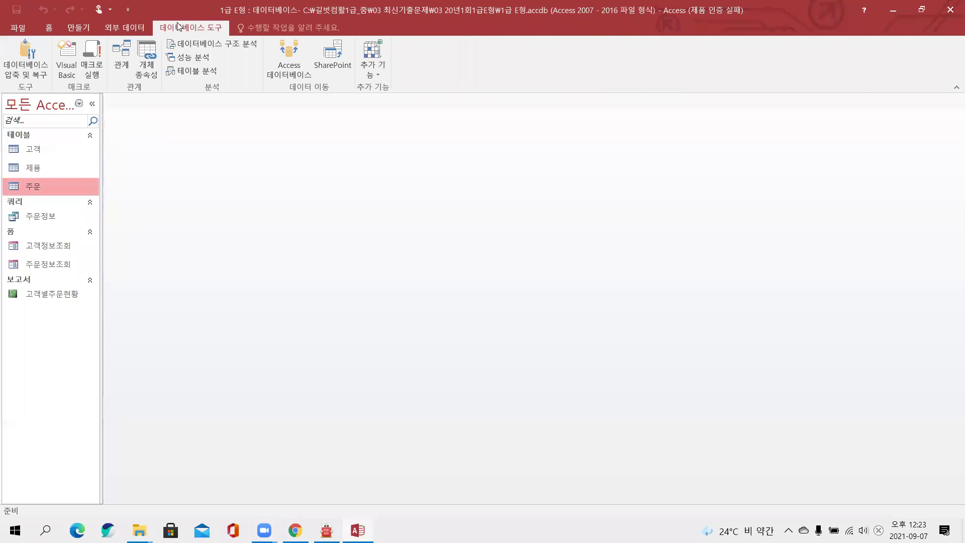
left_click(121, 68)
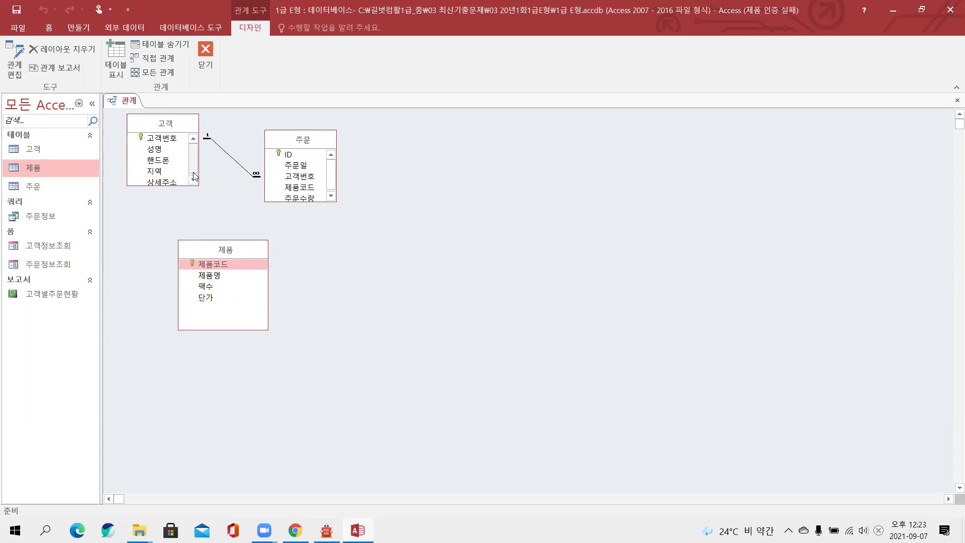
Step: Create a relationship between 제품코드 in 주문 and 제품코드 in 제품 with 항상 참조 무결성 유지 and 관련 필드 모두 업데이트 enabled
left_click(312, 188)
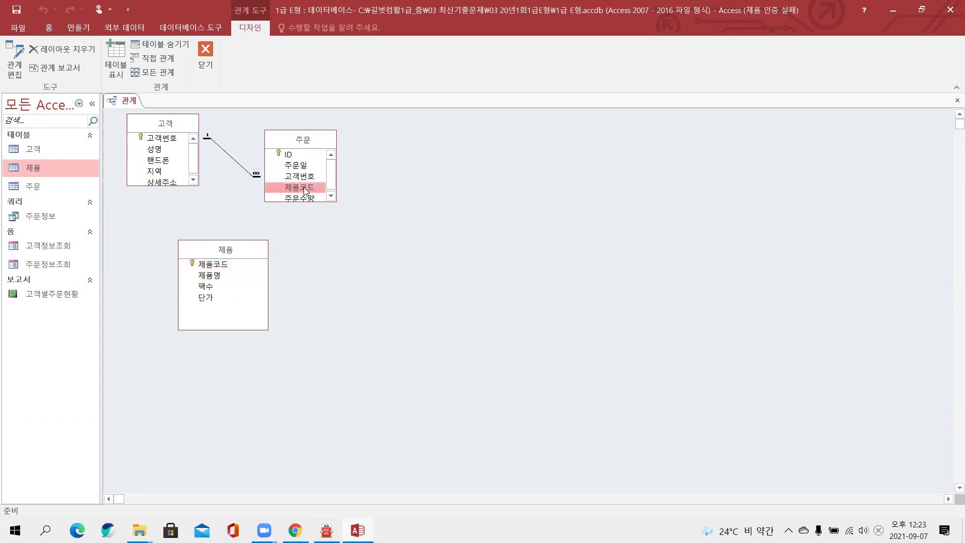
left_click_drag(305, 190, 225, 267)
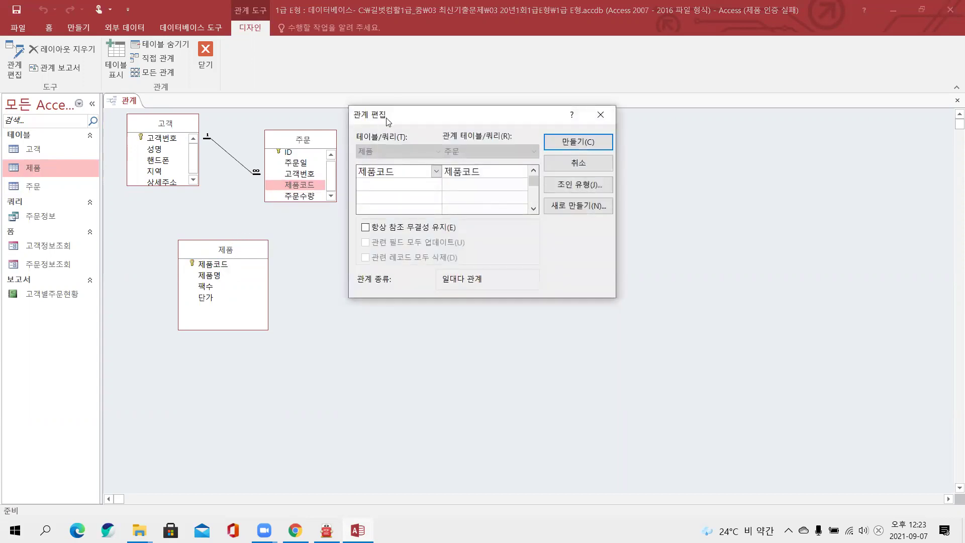
left_click_drag(389, 124, 366, 156)
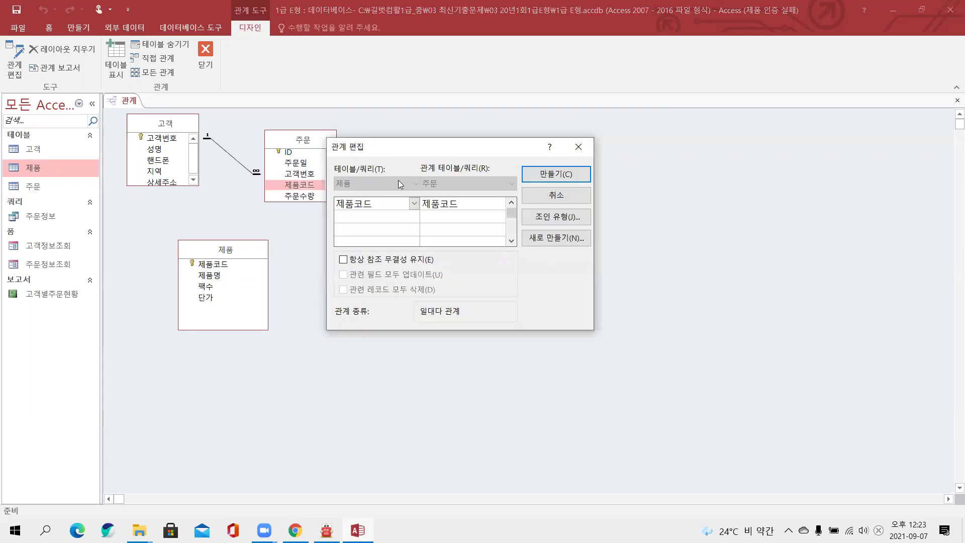
left_click(415, 203)
left_click(488, 207)
left_click(398, 259)
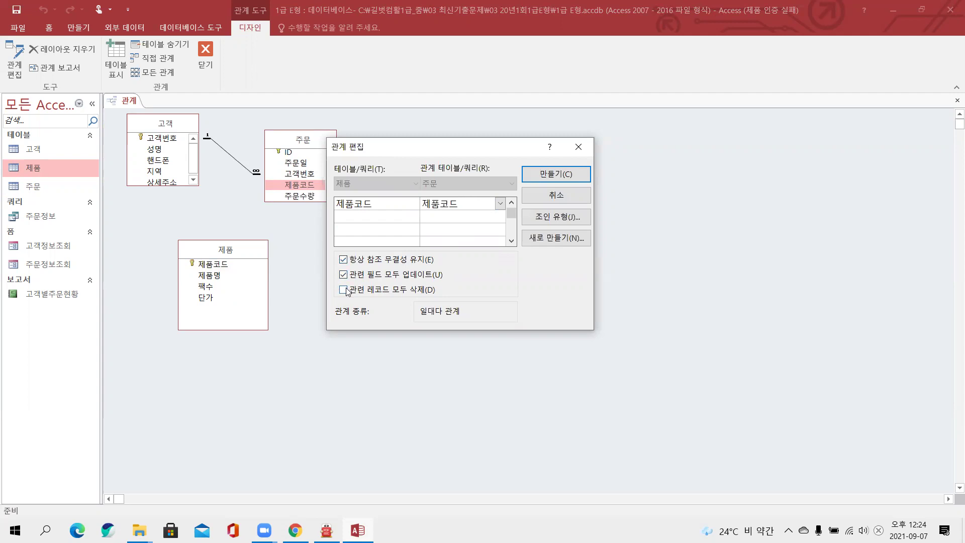
left_click(556, 174)
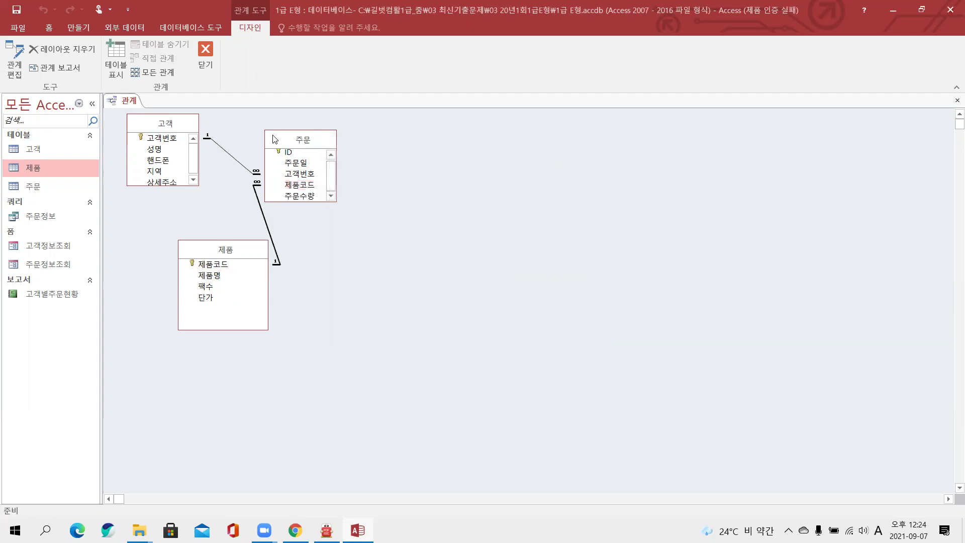
Step: Close the relationships window, saving its layout changes
right_click(130, 101)
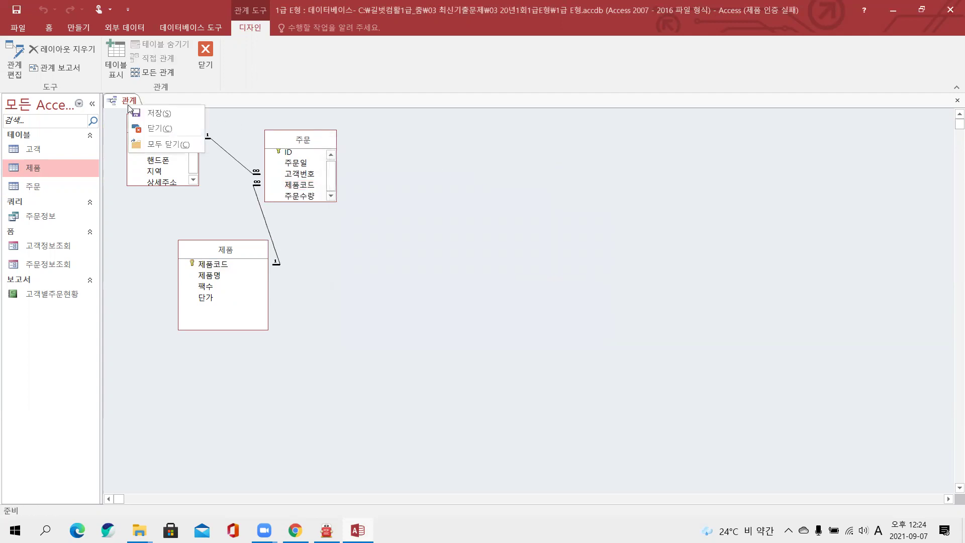
left_click(157, 126)
left_click(392, 302)
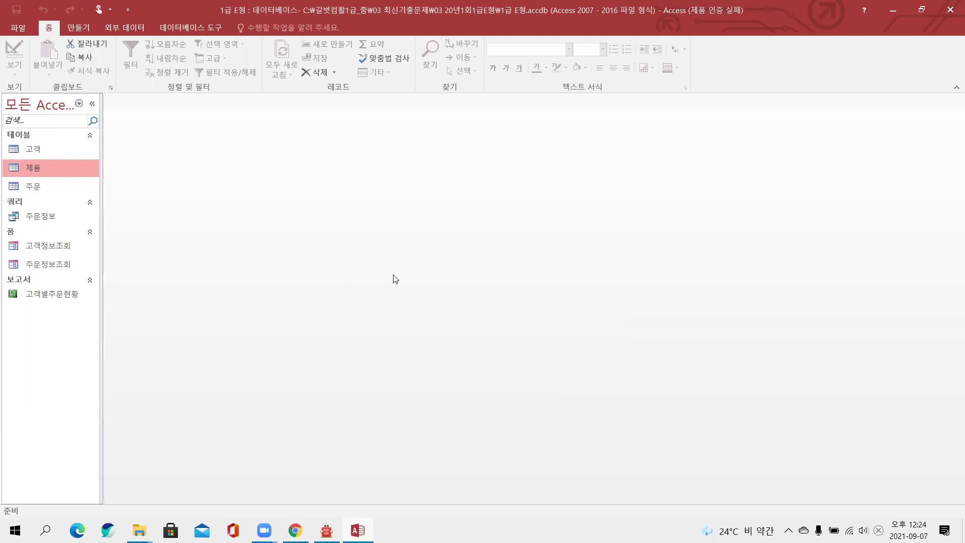
Step: Switch to the exam PDF in 알PDF and examine requirements ① to ⑤ of 문제 2 for the 주문정보조회 form
left_click(327, 531)
scroll(328, 293, "down", 10)
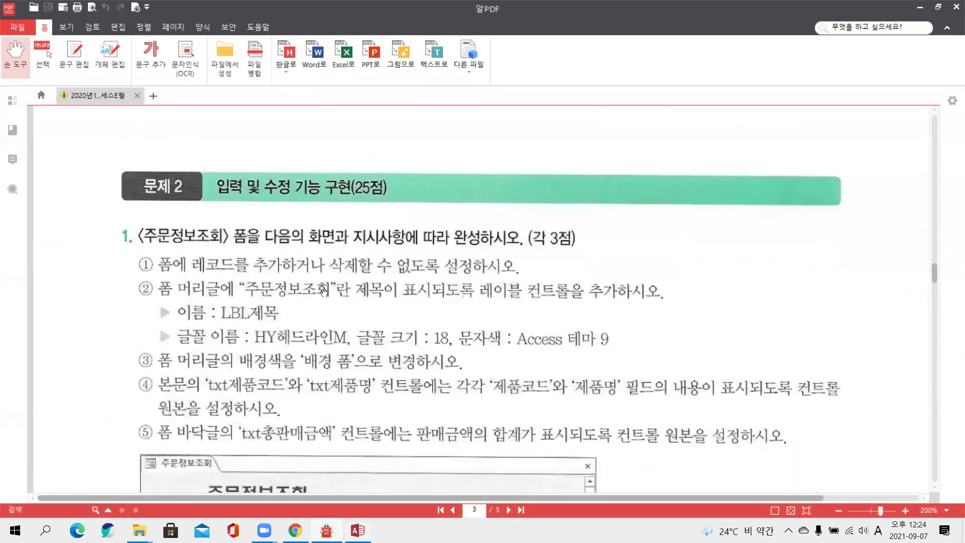
scroll(324, 292, "up", 2)
scroll(336, 146, "down", 2)
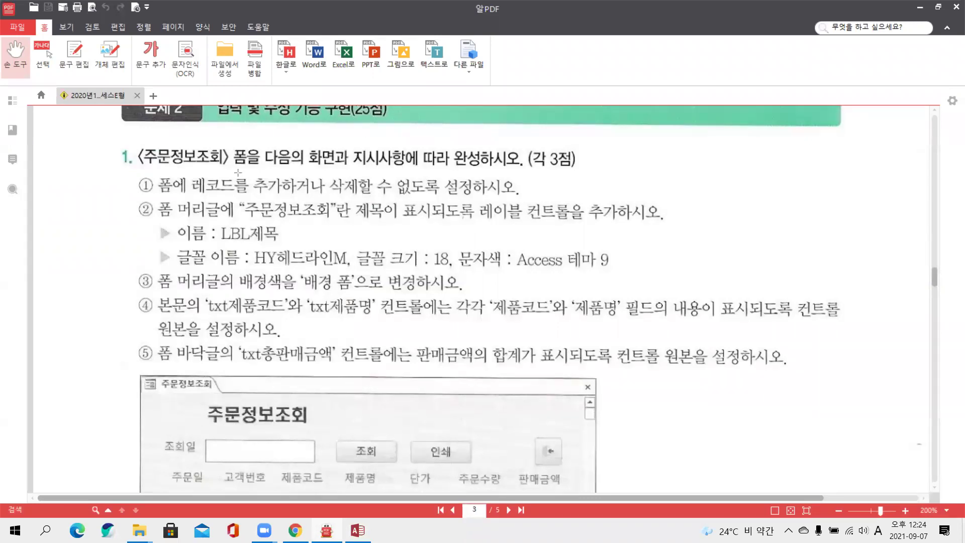
left_click_drag(142, 169, 254, 169)
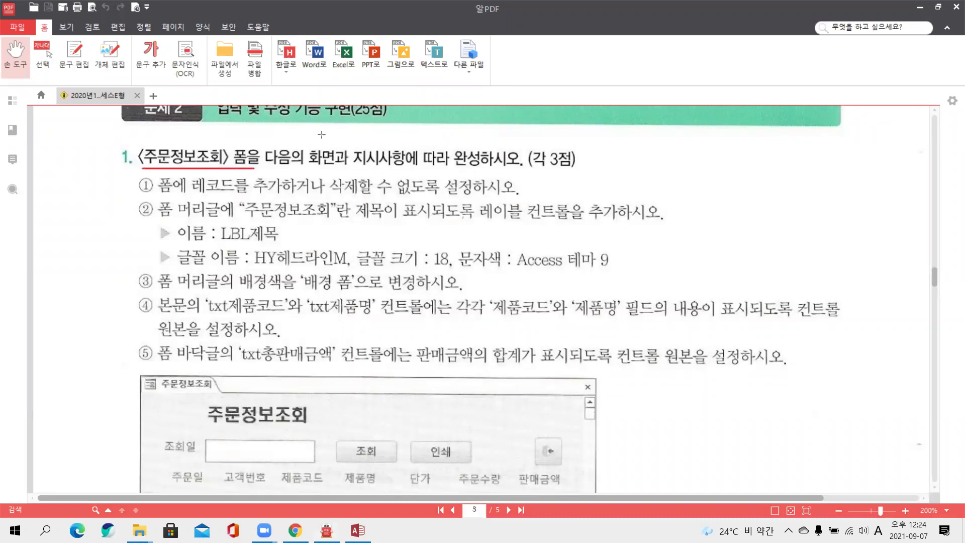
left_click_drag(192, 174, 283, 197)
left_click_drag(328, 174, 360, 194)
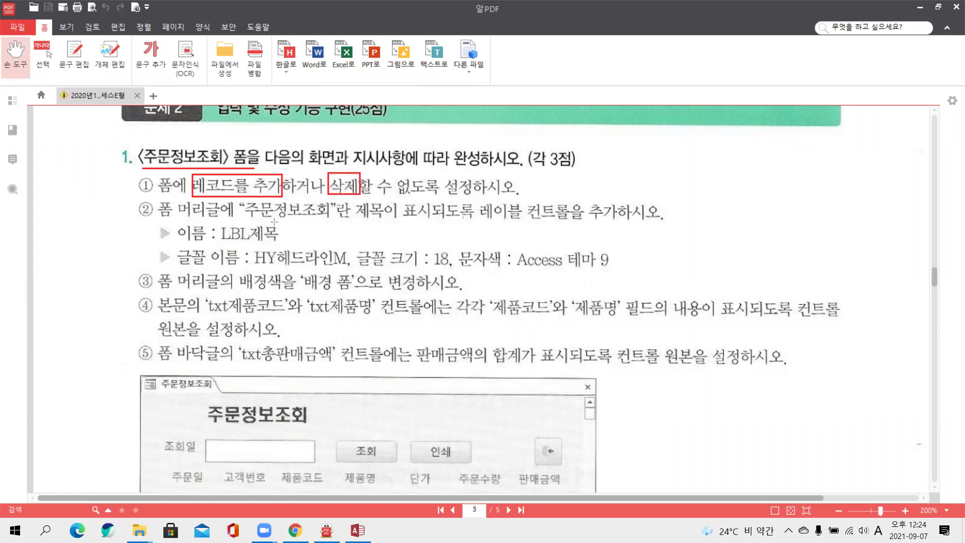
mouse_move(478, 197)
left_mouse_down()
mouse_move(526, 220)
mouse_move(620, 225)
left_mouse_up()
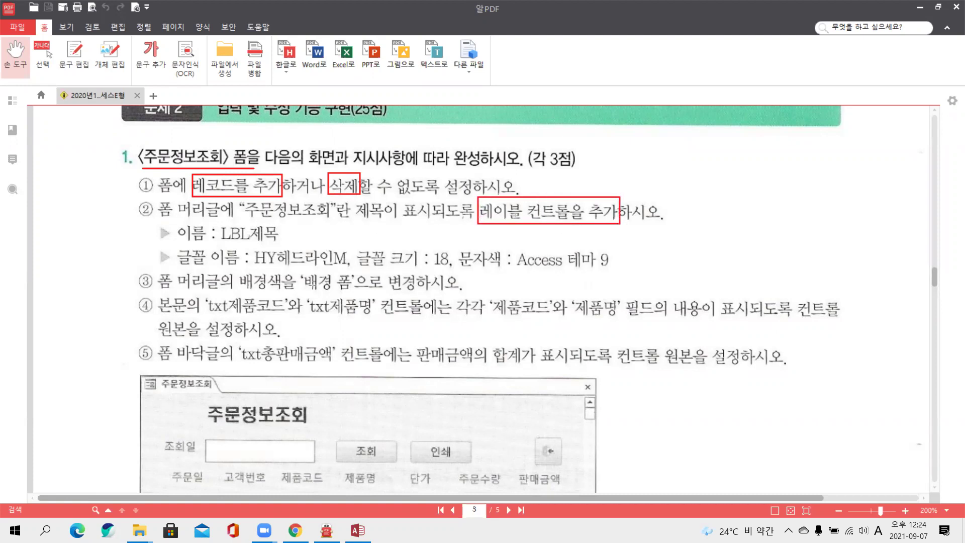
mouse_move(155, 269)
left_mouse_down()
mouse_move(173, 281)
mouse_move(283, 297)
left_mouse_up()
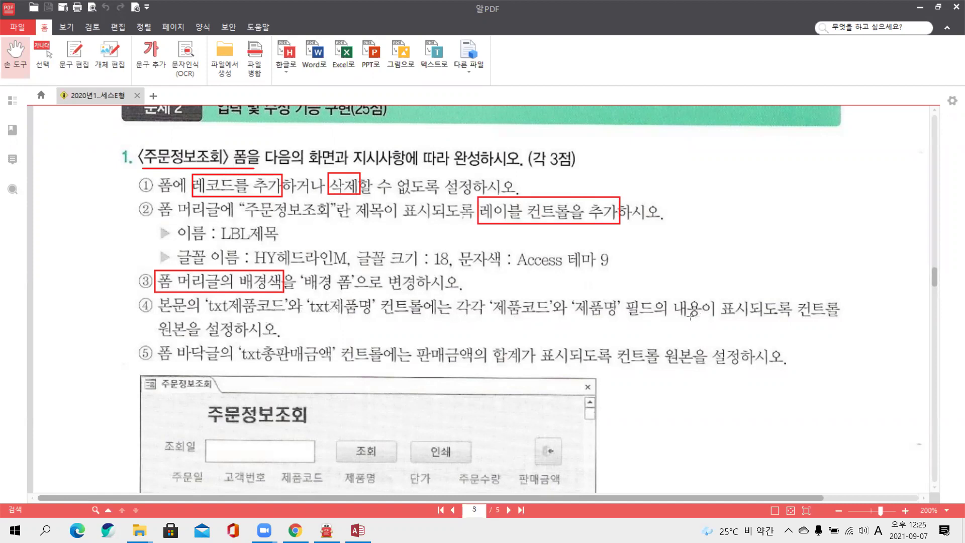
left_click_drag(783, 296, 848, 329)
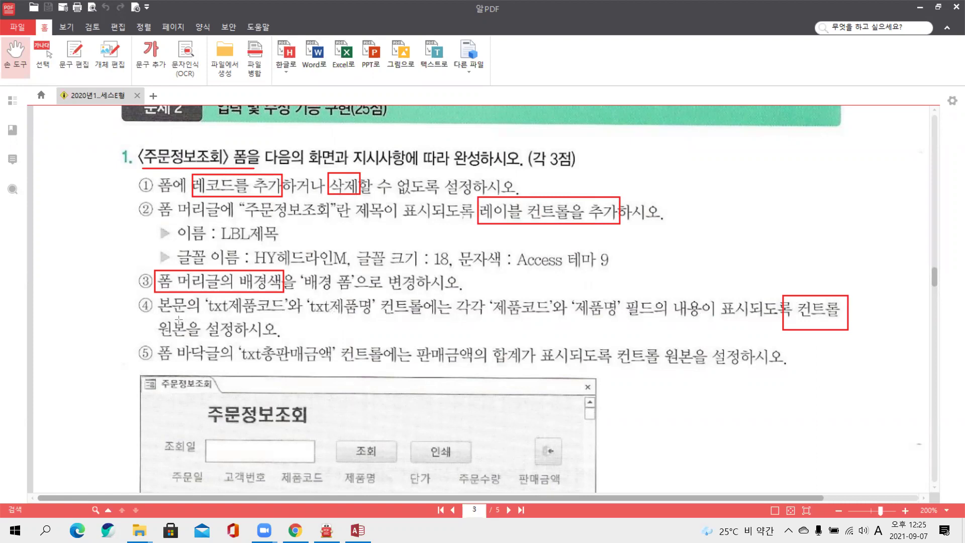
left_click_drag(155, 316, 195, 339)
left_click_drag(616, 349, 696, 371)
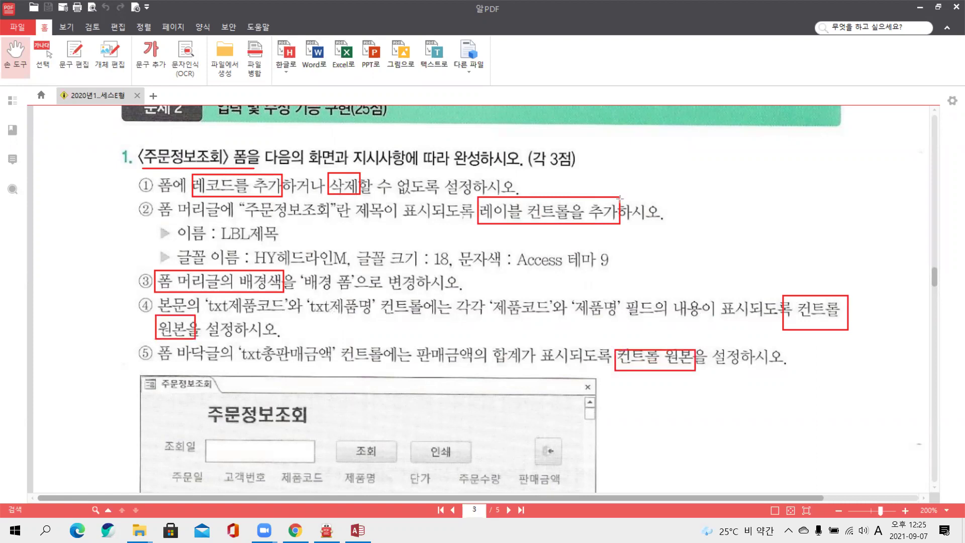
Step: Examine requirement ⑤ on the 판매금액 sum for the txt총판매금액 control and switch back to Access
left_click(404, 71)
left_click(373, 102)
left_click_drag(230, 361, 335, 363)
left_click_drag(425, 336, 429, 371)
mouse_move(474, 335)
left_mouse_down()
mouse_move(478, 377)
mouse_move(527, 360)
left_mouse_up()
mouse_move(511, 372)
left_mouse_down()
mouse_move(497, 381)
mouse_move(505, 394)
left_mouse_up()
mouse_move(515, 372)
left_mouse_down()
mouse_move(519, 383)
mouse_move(542, 373)
mouse_move(549, 384)
left_mouse_up()
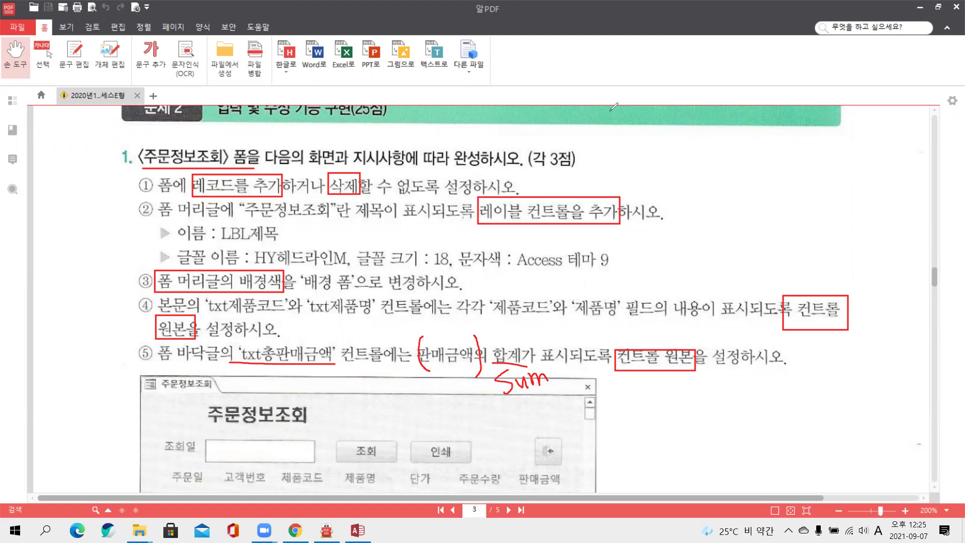
key("e")
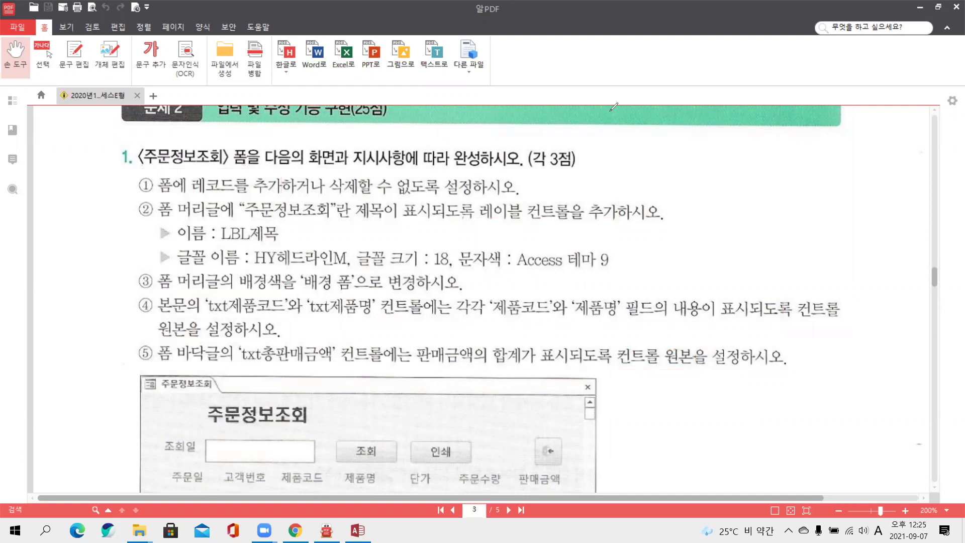
left_click(360, 528)
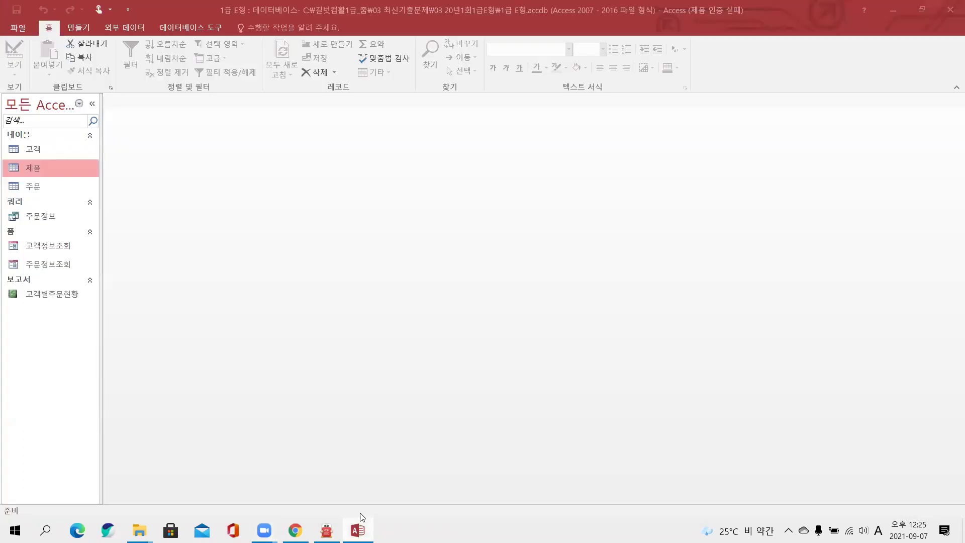
left_click(51, 247)
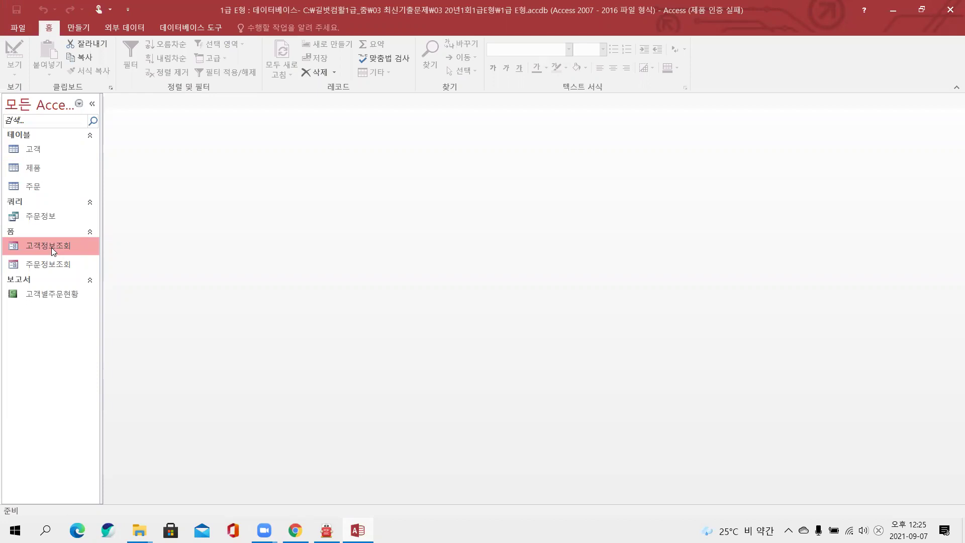
right_click(51, 247)
left_click(84, 287)
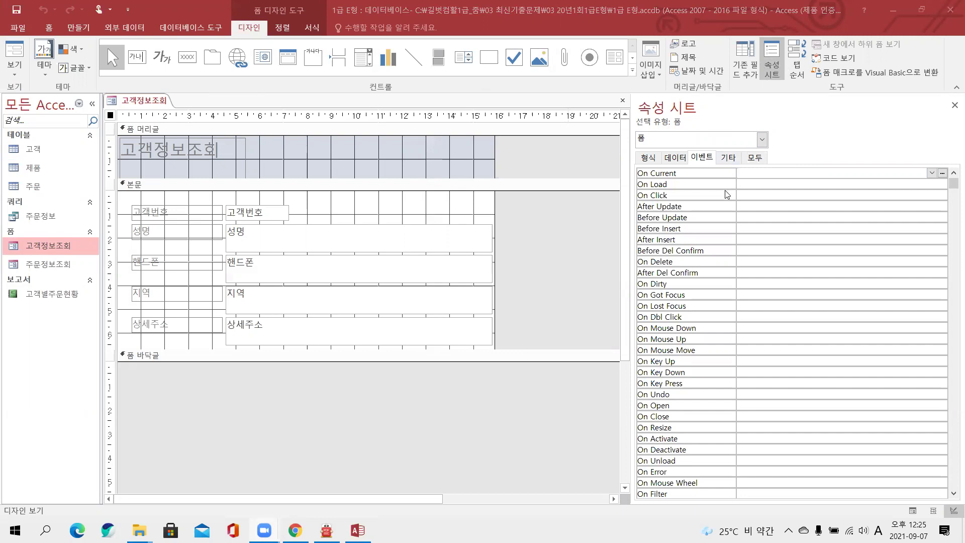
right_click(148, 105)
left_click(178, 174)
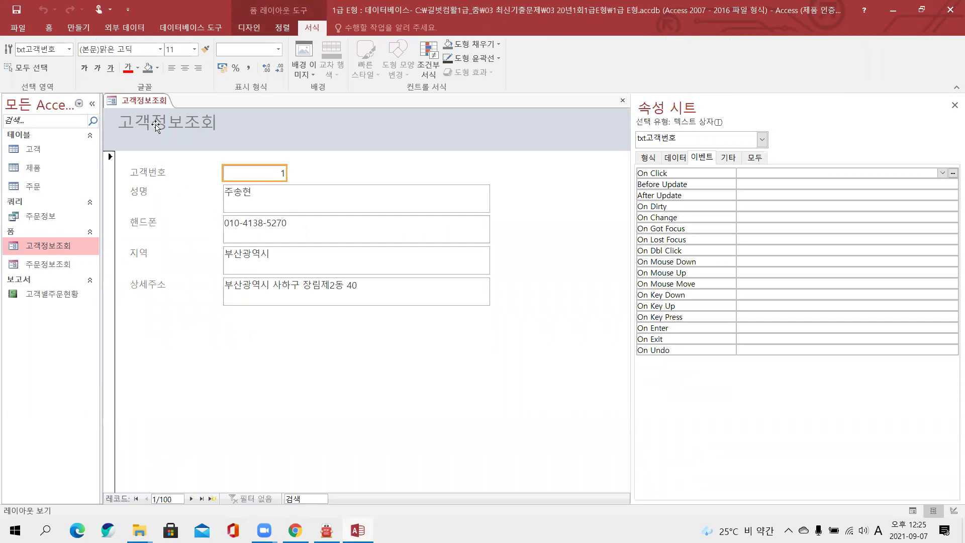
right_click(153, 106)
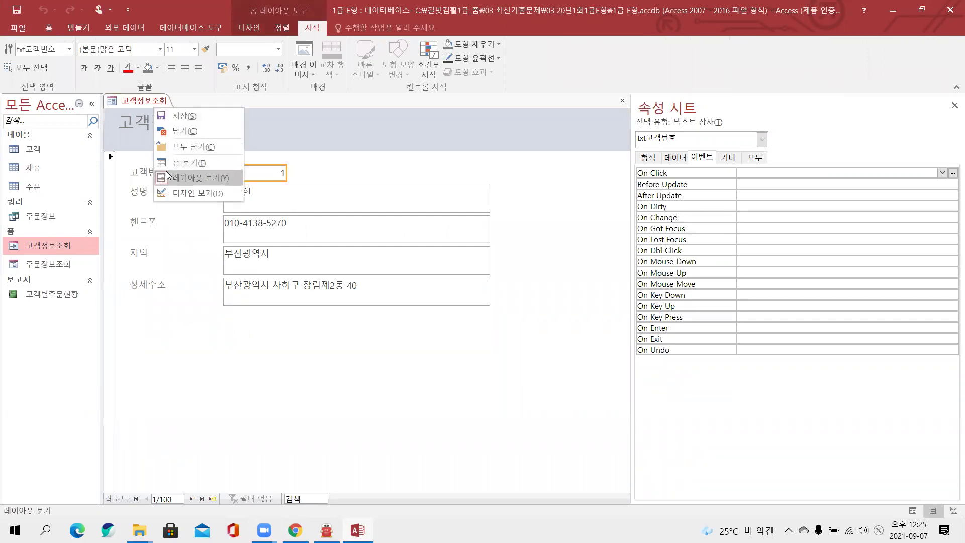
left_click(201, 191)
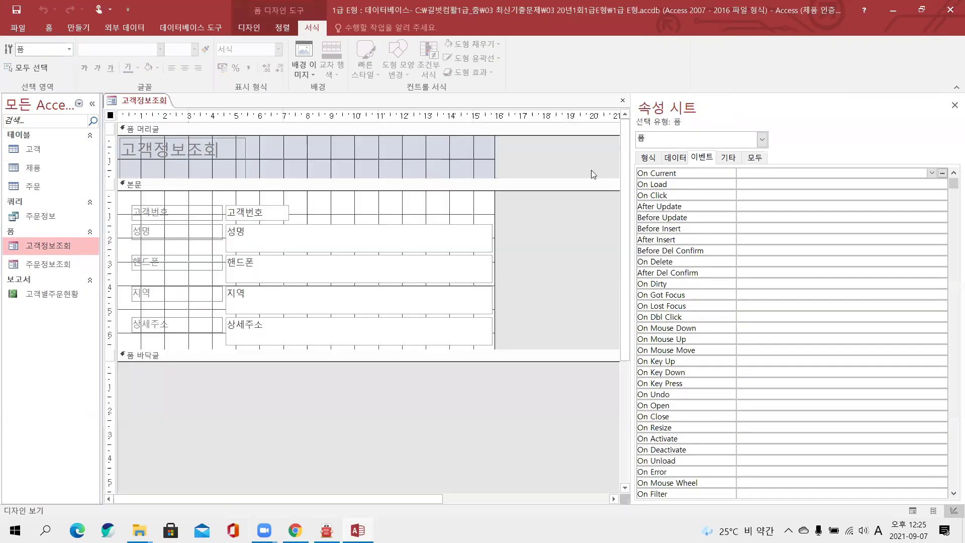
left_click(755, 158)
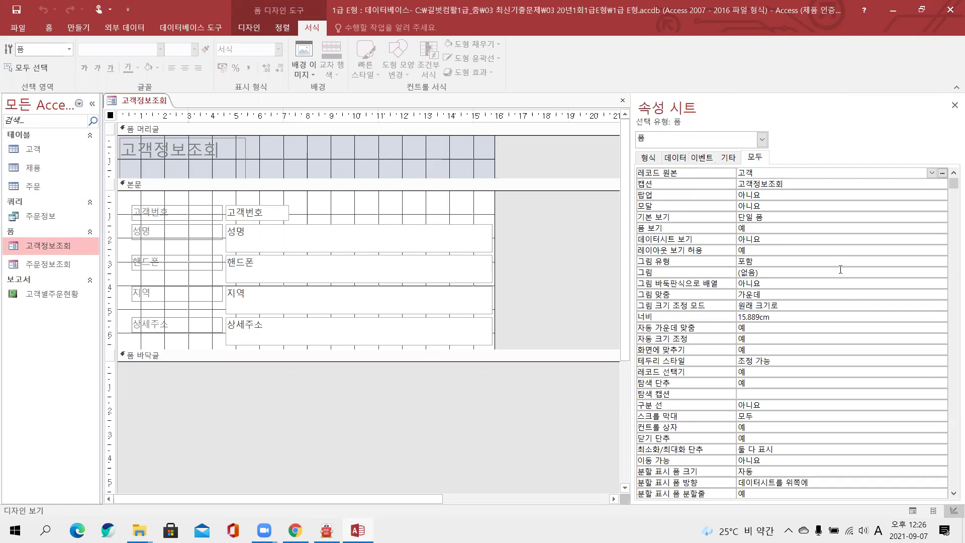
left_click(762, 140)
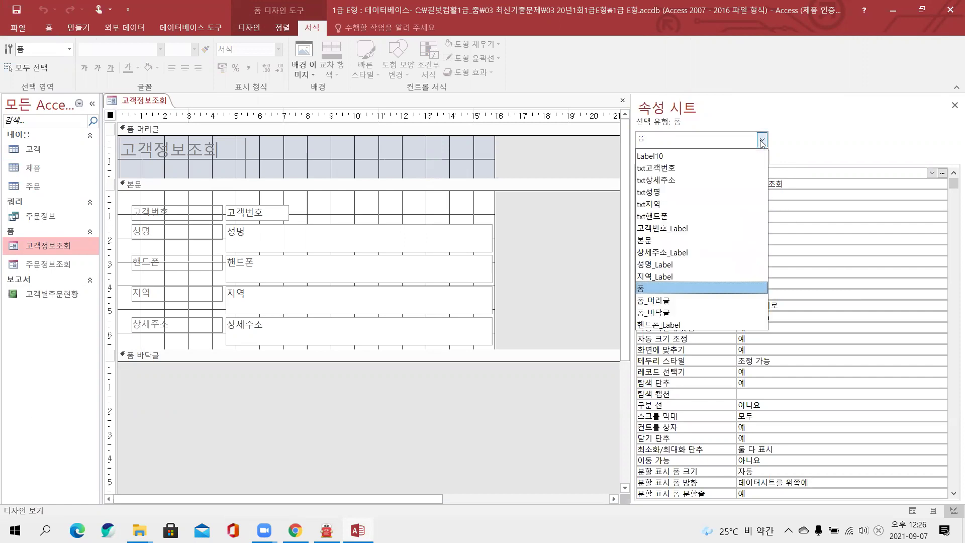
left_click(762, 140)
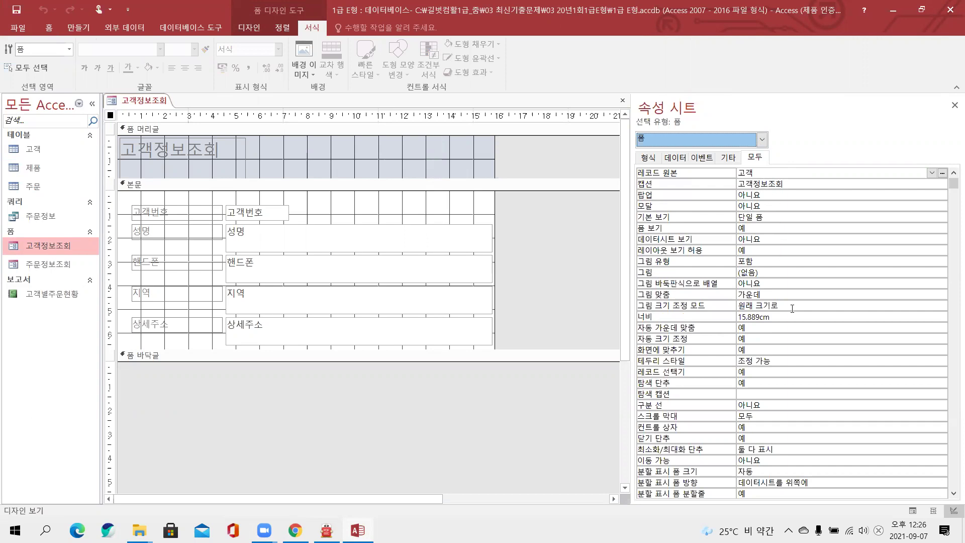
scroll(796, 329, "down", 10)
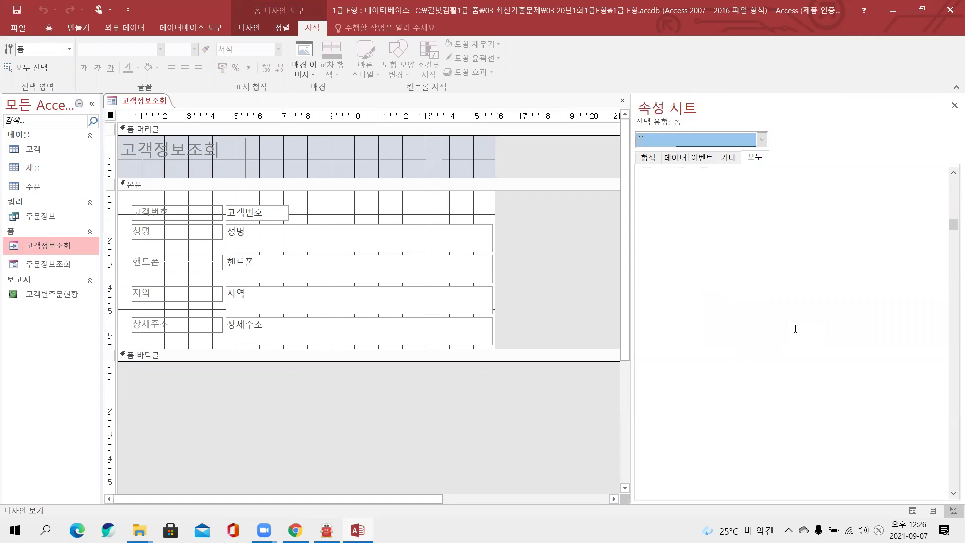
scroll(796, 329, "down", 3)
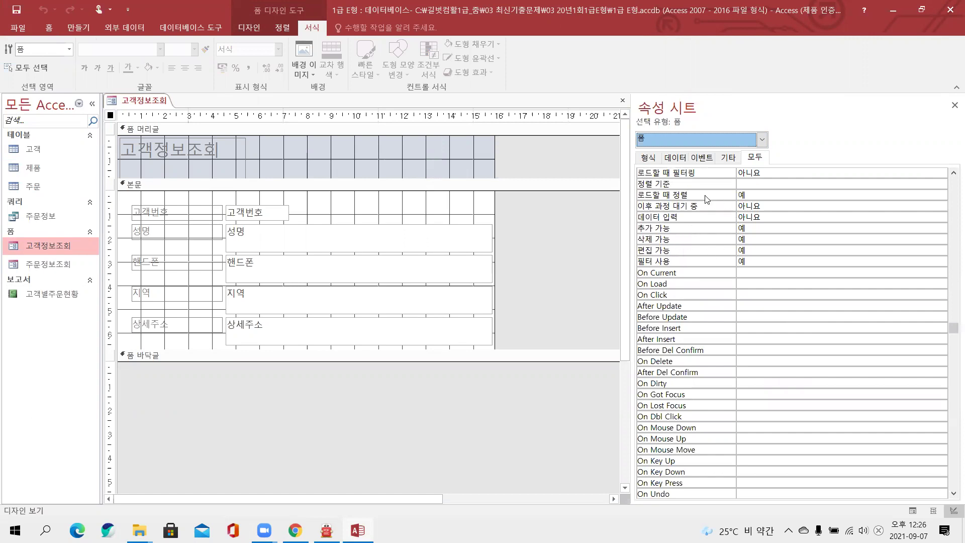
double_click(748, 227)
double_click(752, 240)
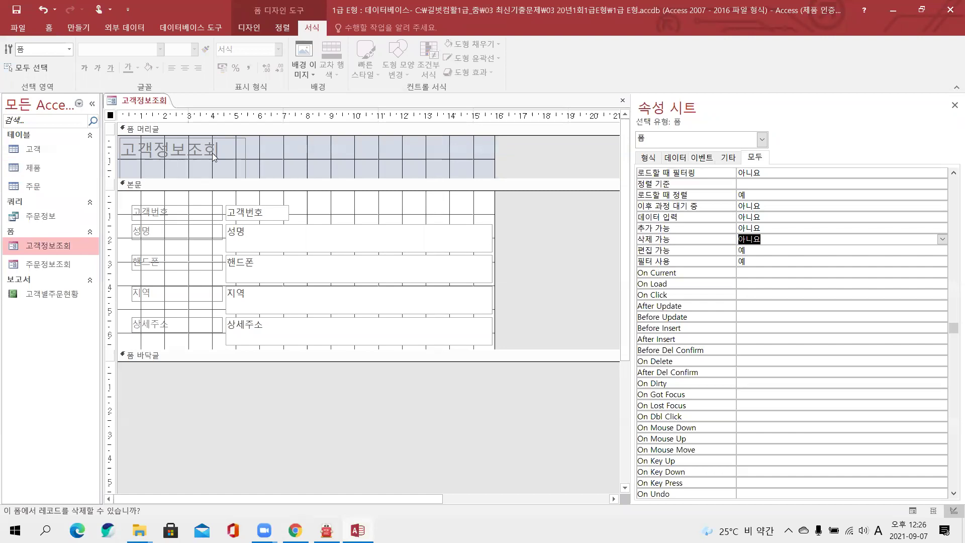
right_click(146, 105)
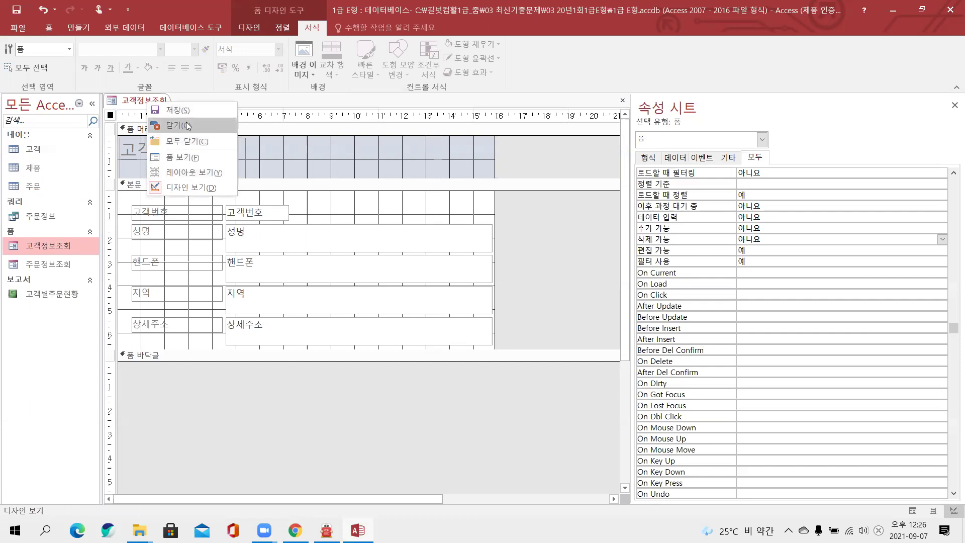
left_click(202, 126)
left_click(469, 302)
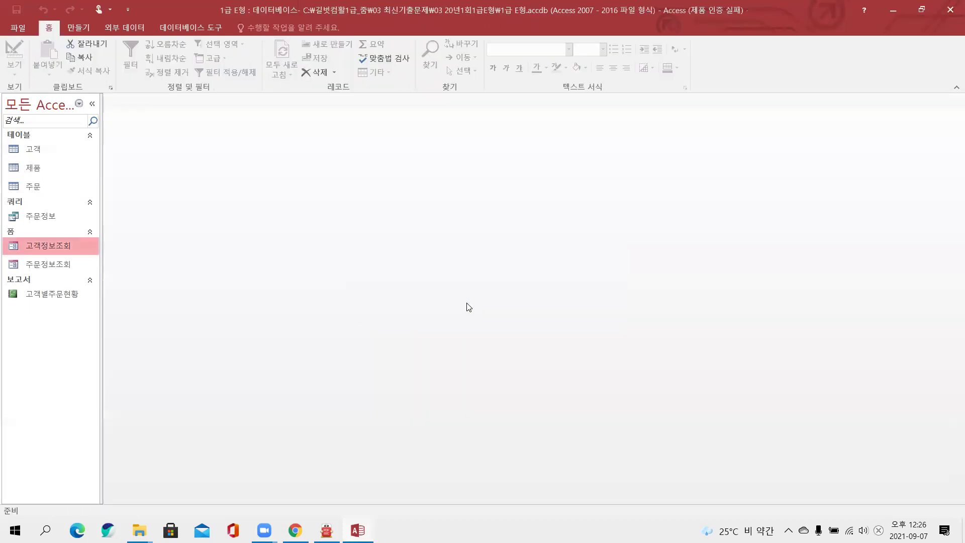
Step: Open the 주문정보조회 form in design view and set its 추가 가능 and 삭제 가능 properties to 아니요
right_click(30, 267)
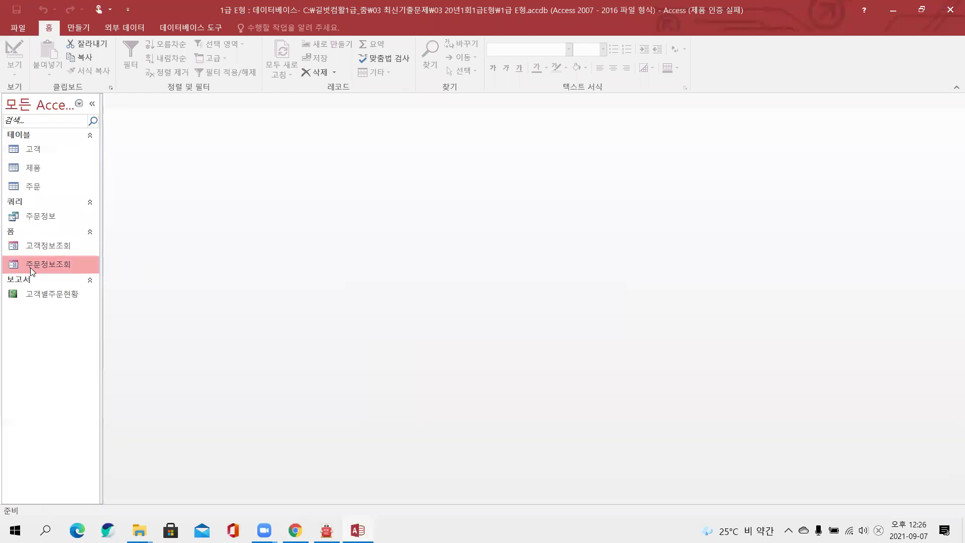
left_click(61, 304)
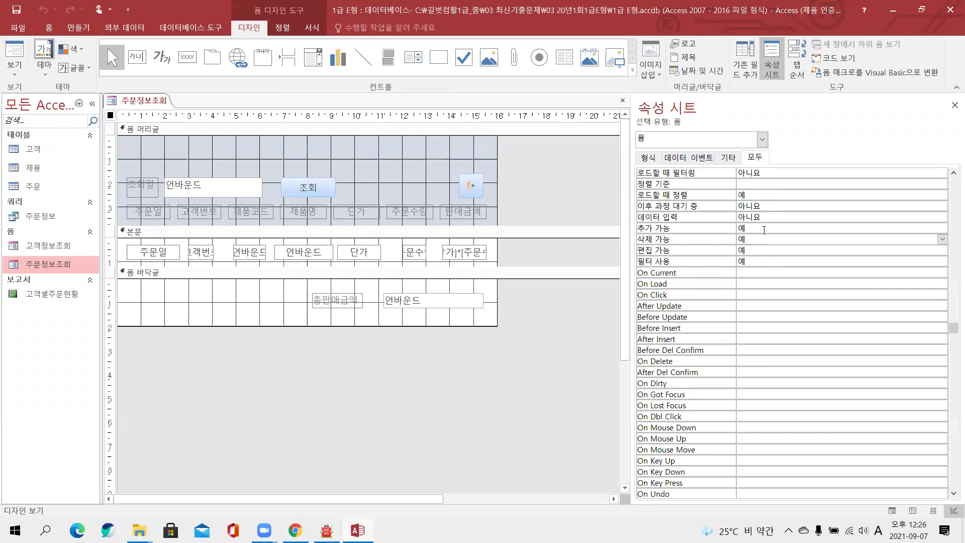
double_click(765, 229)
double_click(766, 240)
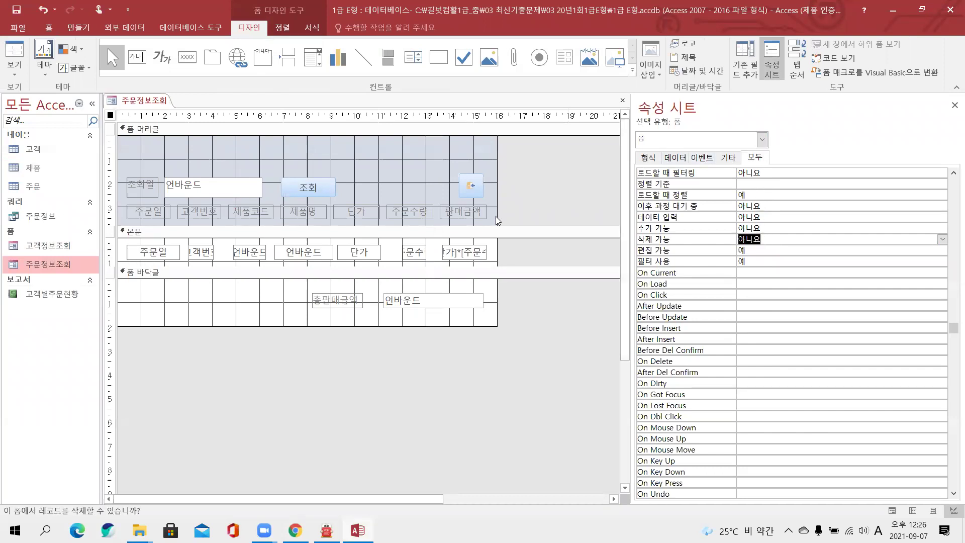
Step: Add a label reading 주문정보조회, about 5.3 cm wide and 1.2 cm high, above 조회일 in the form header
left_click(157, 62)
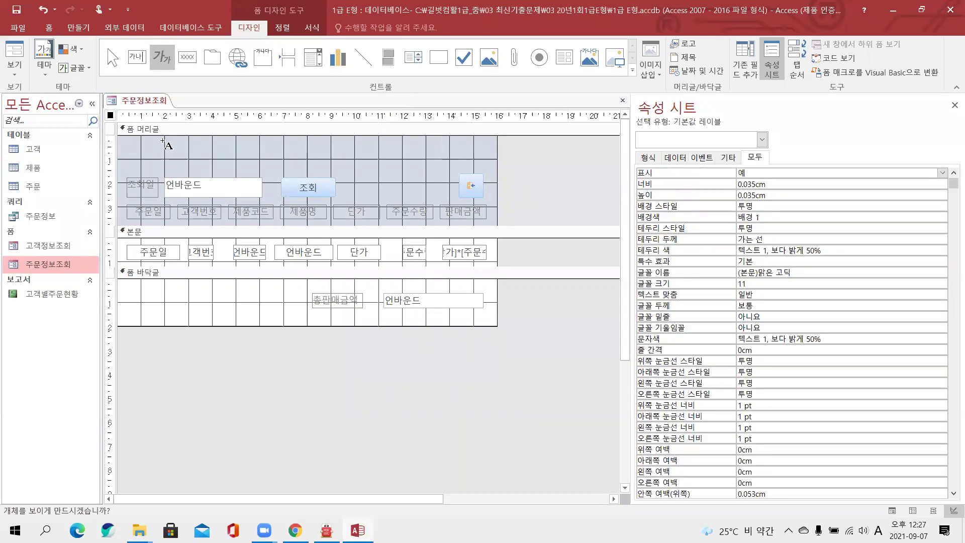
left_click_drag(163, 141, 290, 173)
type("wn")
key("BackSpace")
key("BackSpace")
key("Hangul")
type("주묹")
type("정보조회")
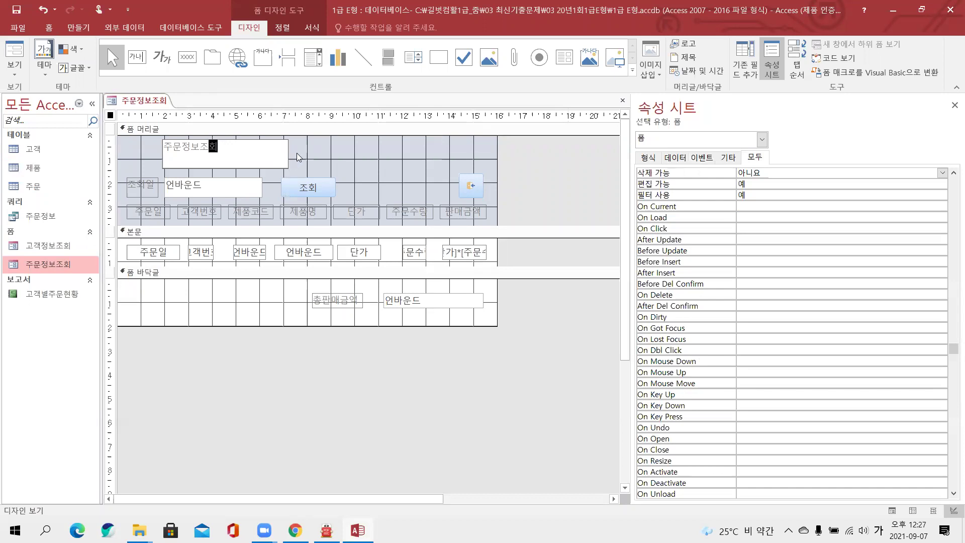
left_click(300, 157)
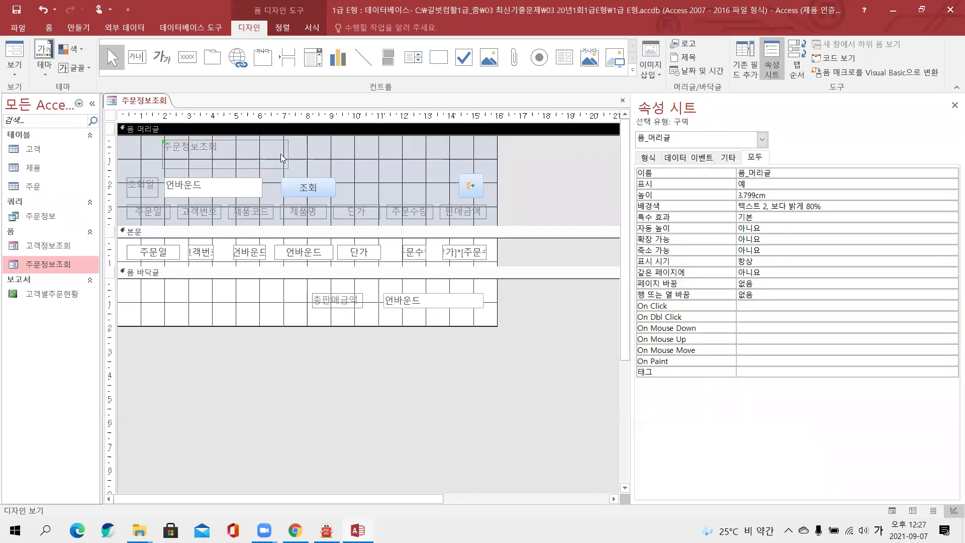
Step: Set the name of the 주문정보조회 label in the form header to LBL제목
left_click(282, 158)
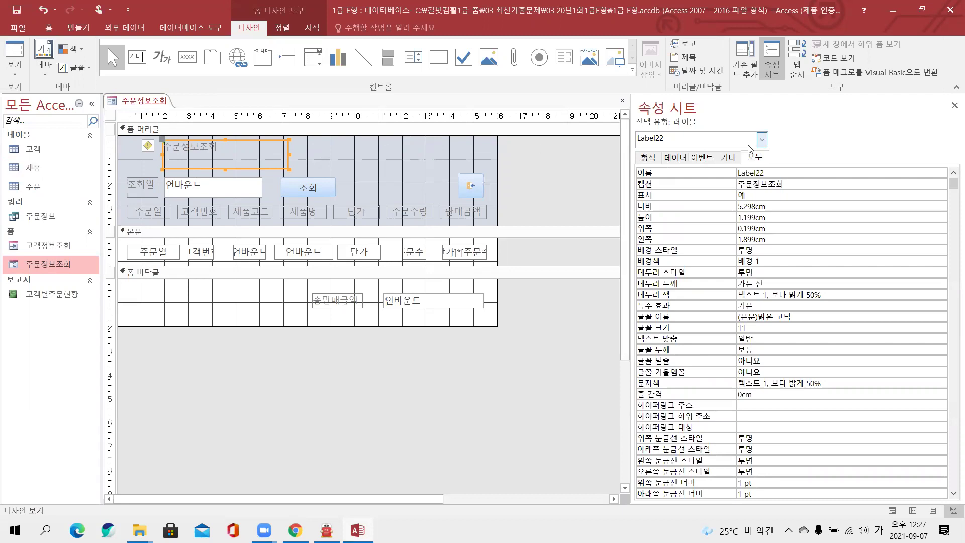
left_click_drag(771, 171, 718, 175)
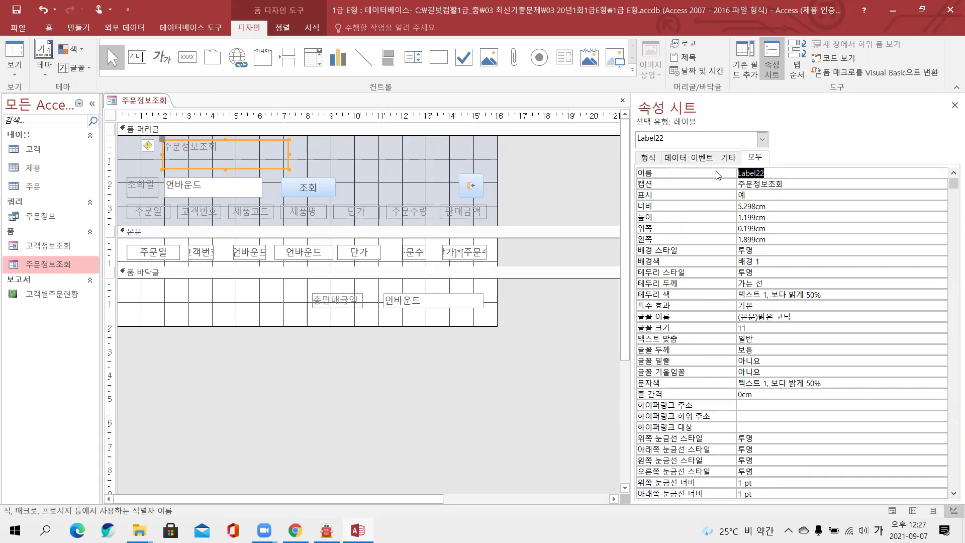
key("BackSpace")
type("LBL제목")
left_click(768, 184)
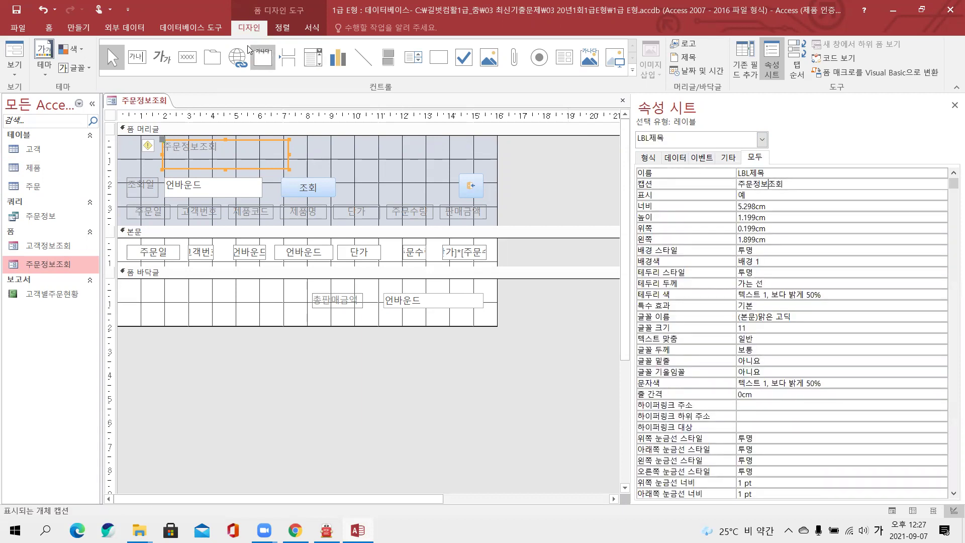
Step: Set the font of the LBL제목 title label to HY헤드라인M and its font size to 18
left_click(311, 27)
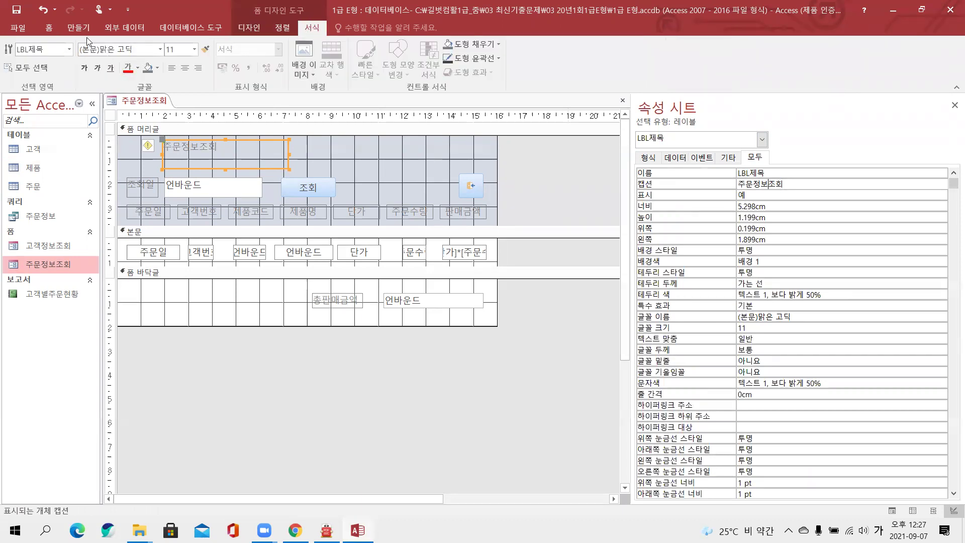
left_click(49, 27)
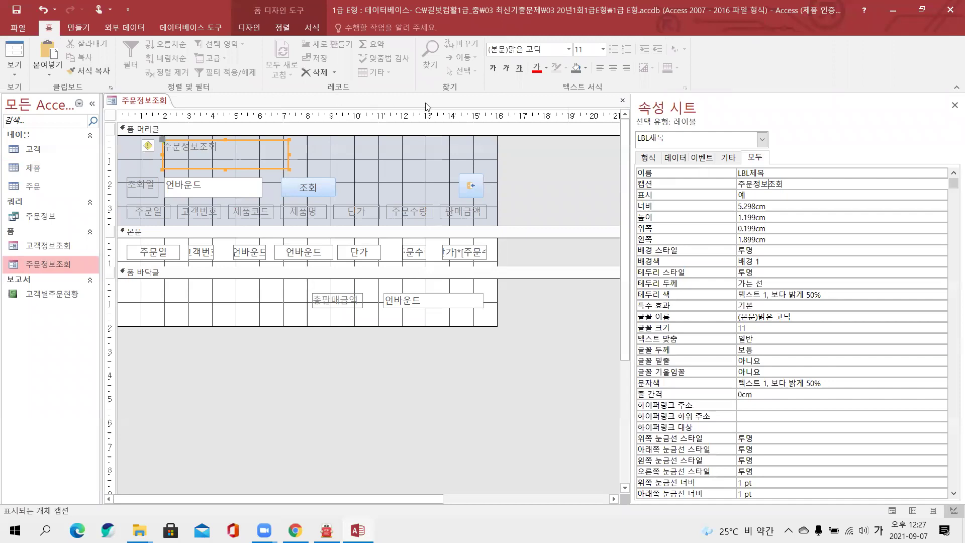
left_click(571, 50)
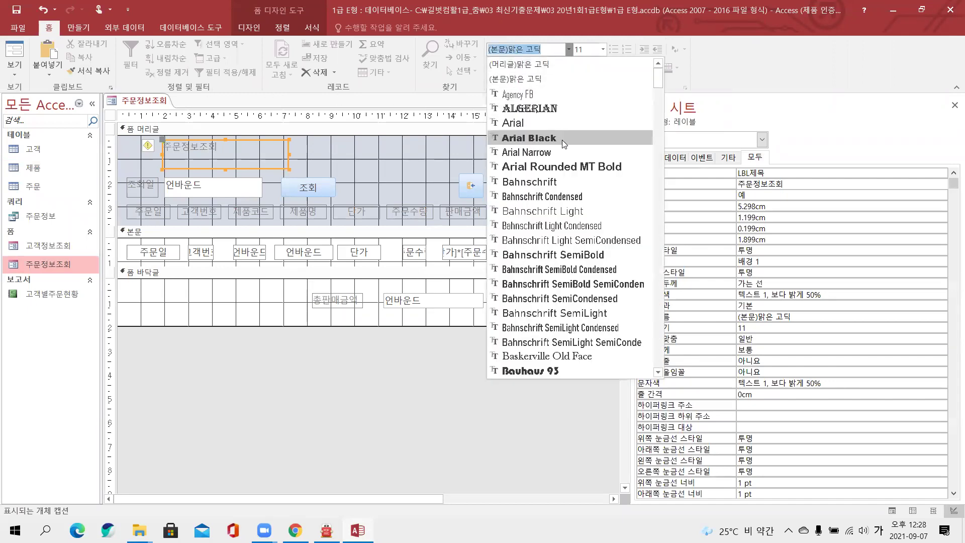
scroll(563, 141, "down", 20)
scroll(563, 215, "down", 8)
scroll(563, 215, "up", 5)
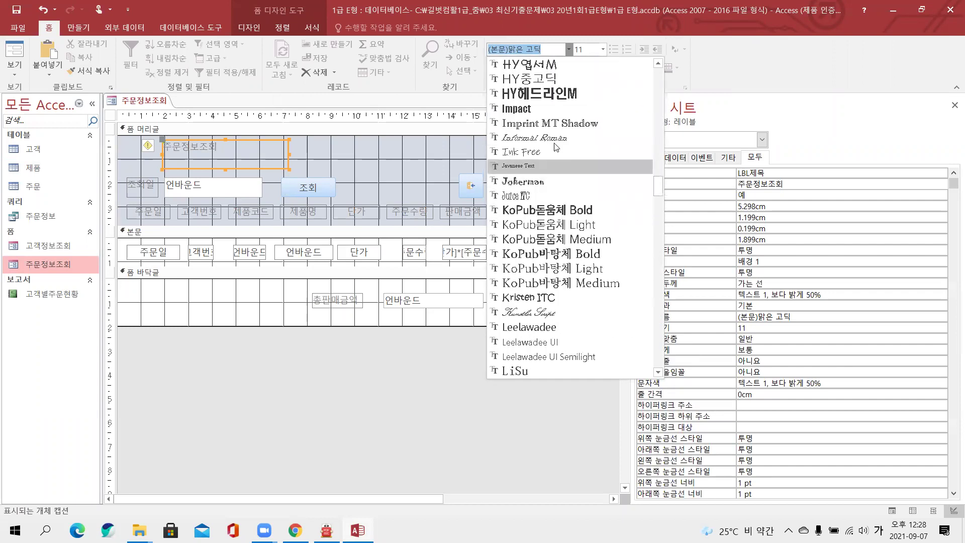
left_click(563, 95)
left_click(584, 49)
type("1")
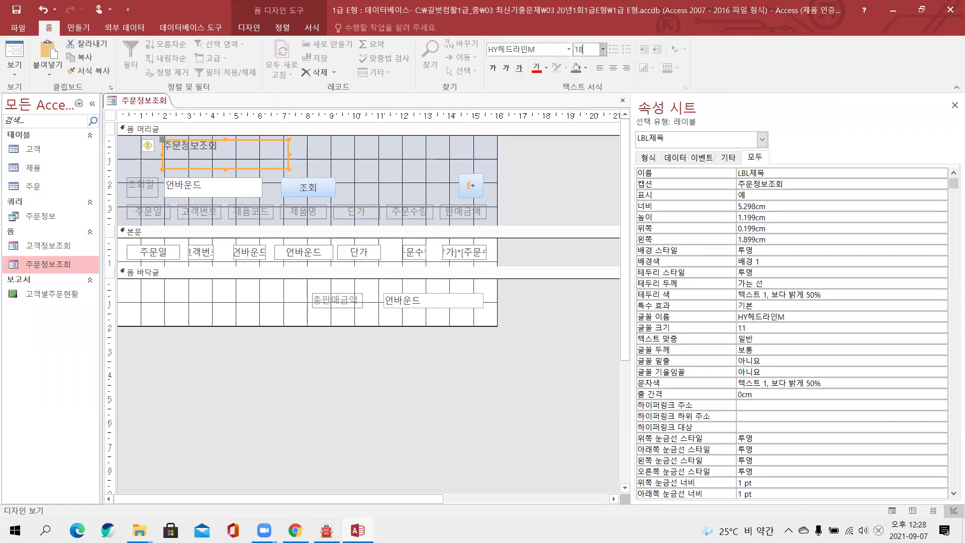
key("Return")
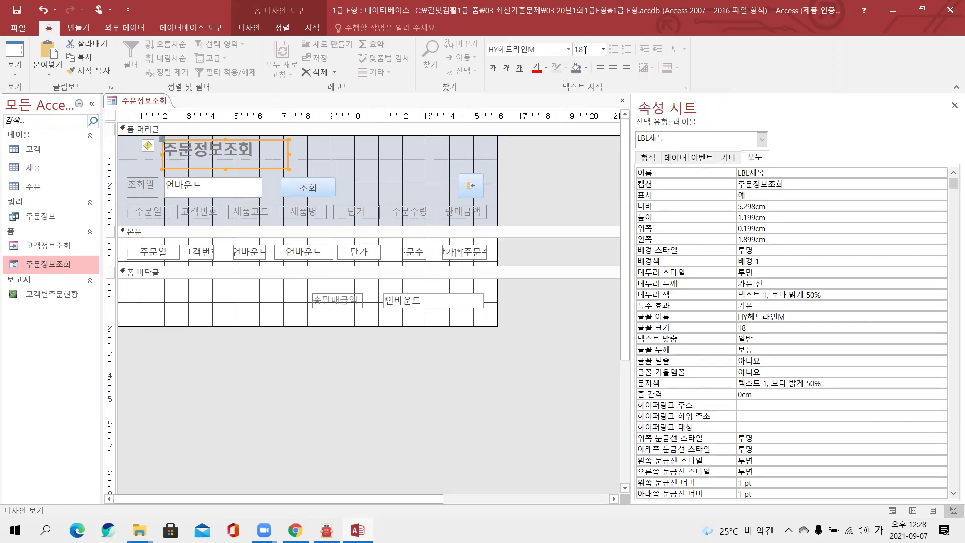
Step: Set the 문자색 property of the LBL제목 title label to Access 테마 9
left_click(547, 69)
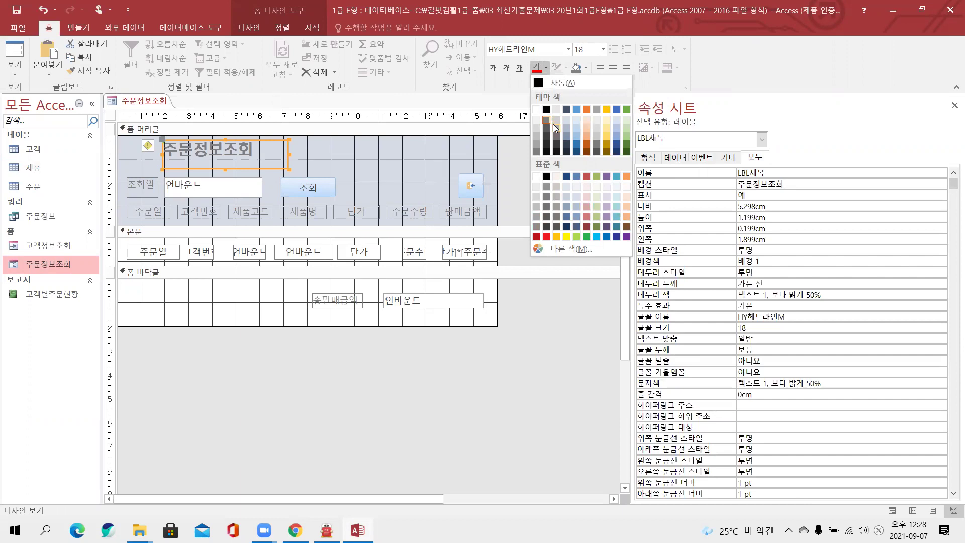
left_click(771, 221)
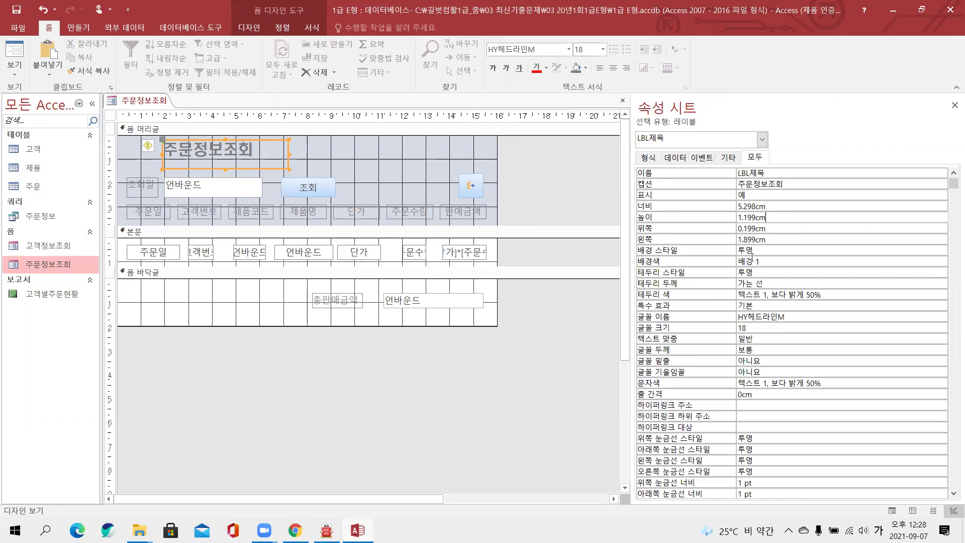
scroll(771, 337, "down", 1)
left_click(772, 350)
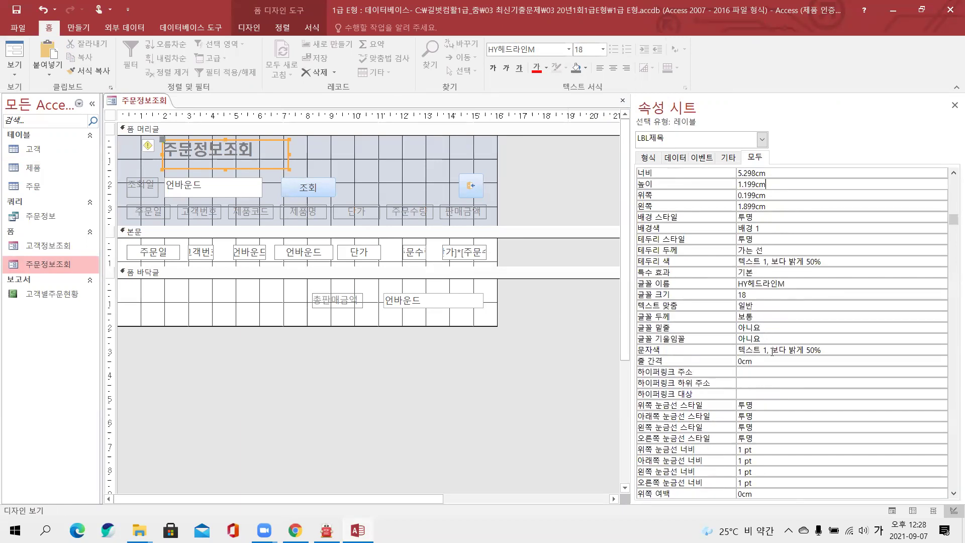
scroll(834, 371, "down", 1)
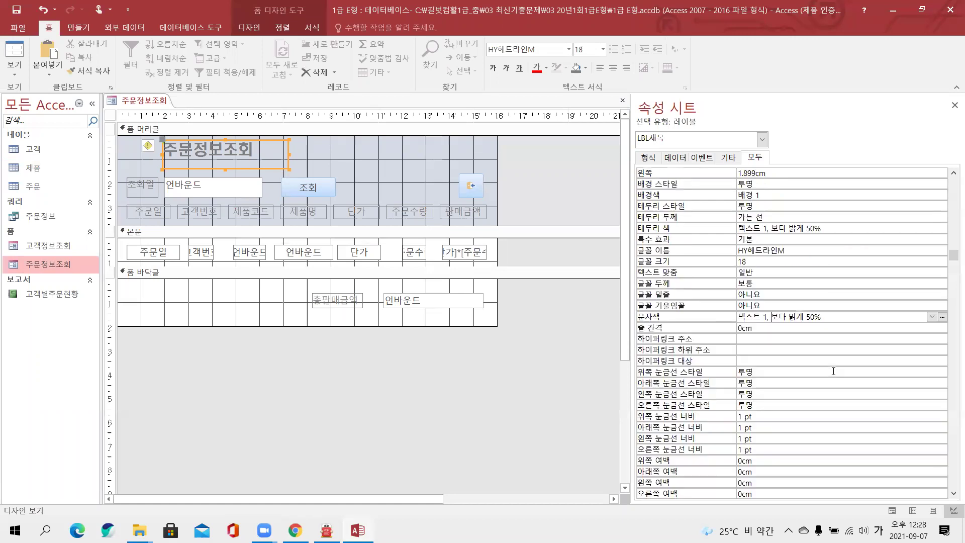
left_click(932, 317)
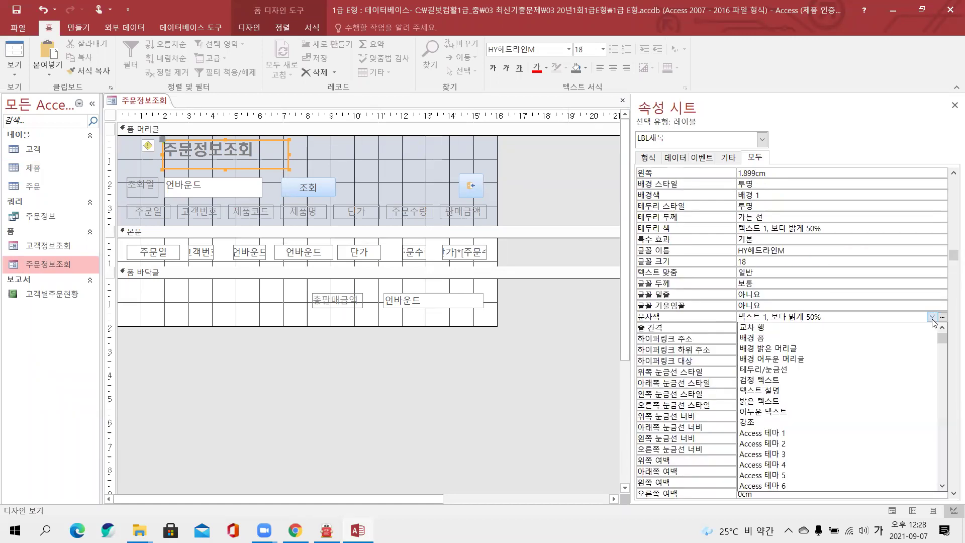
scroll(815, 397, "down", 2)
scroll(814, 403, "down", 1)
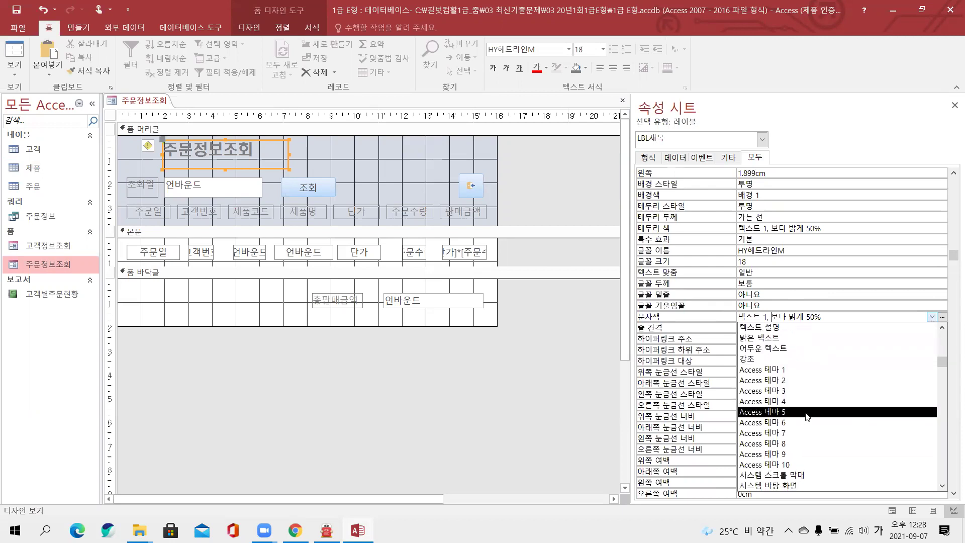
left_click(780, 455)
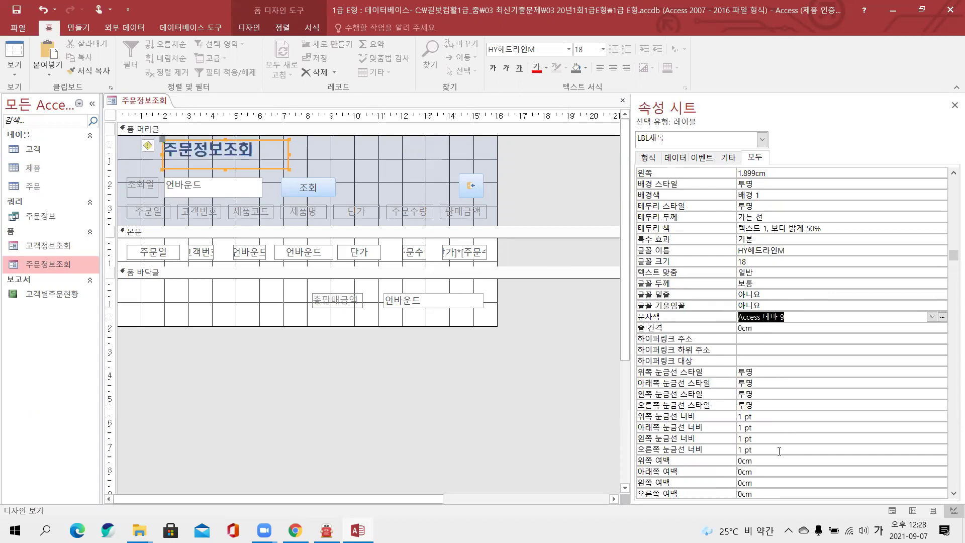
left_click(780, 330)
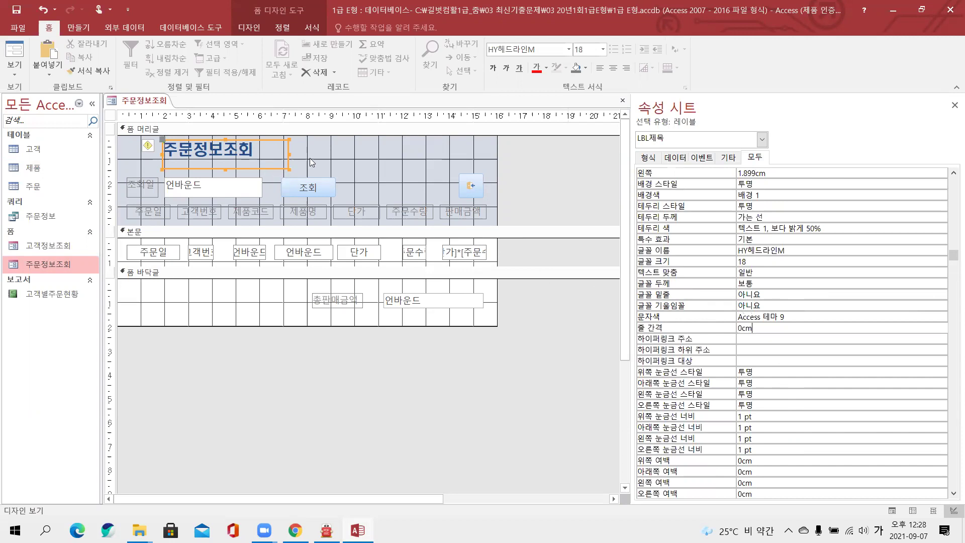
Step: Set the 배경색 property of the 폼_머리글 section to 배경 폼
left_click(762, 140)
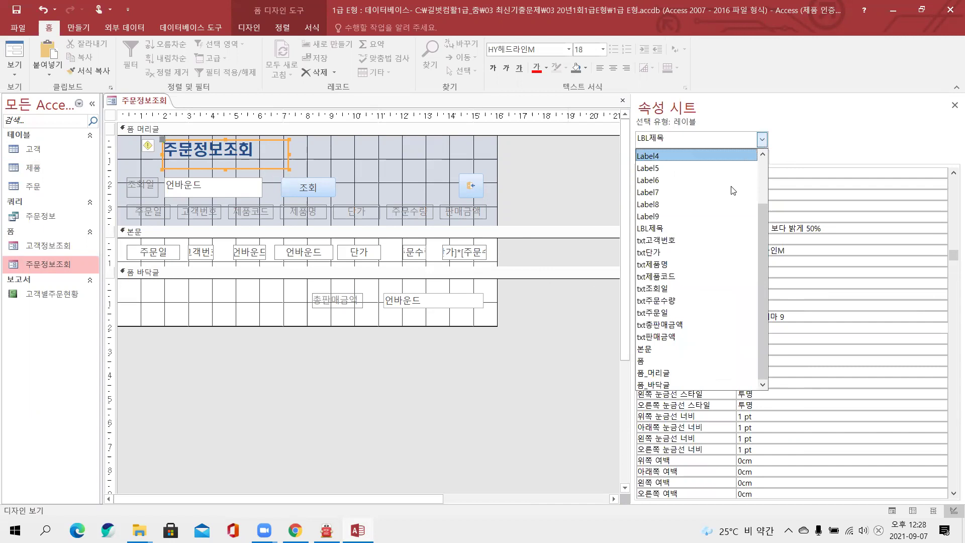
left_click(705, 374)
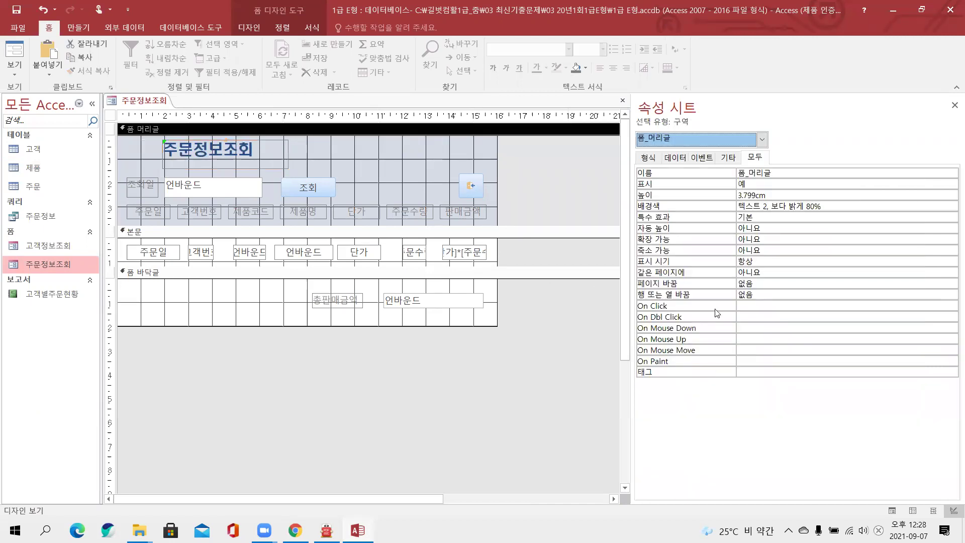
left_click(835, 208)
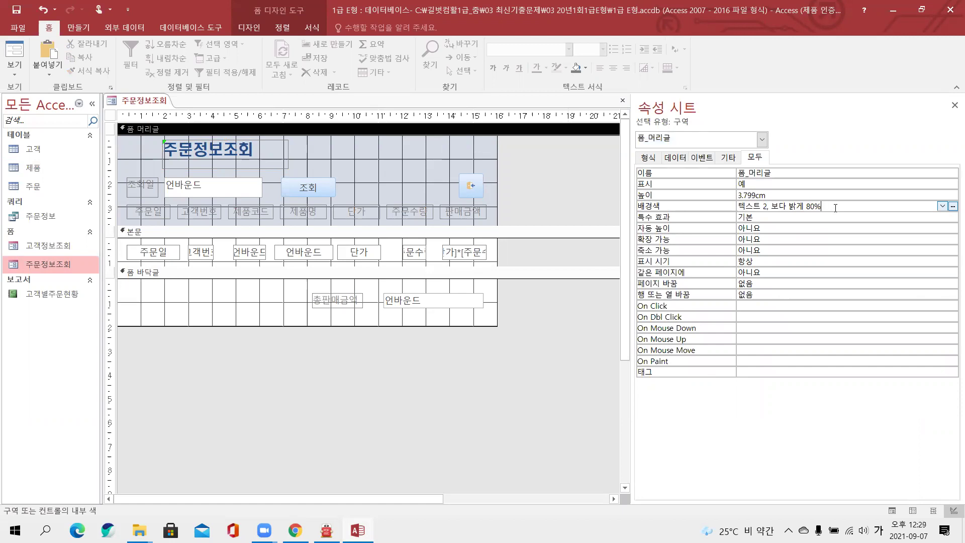
left_click(943, 206)
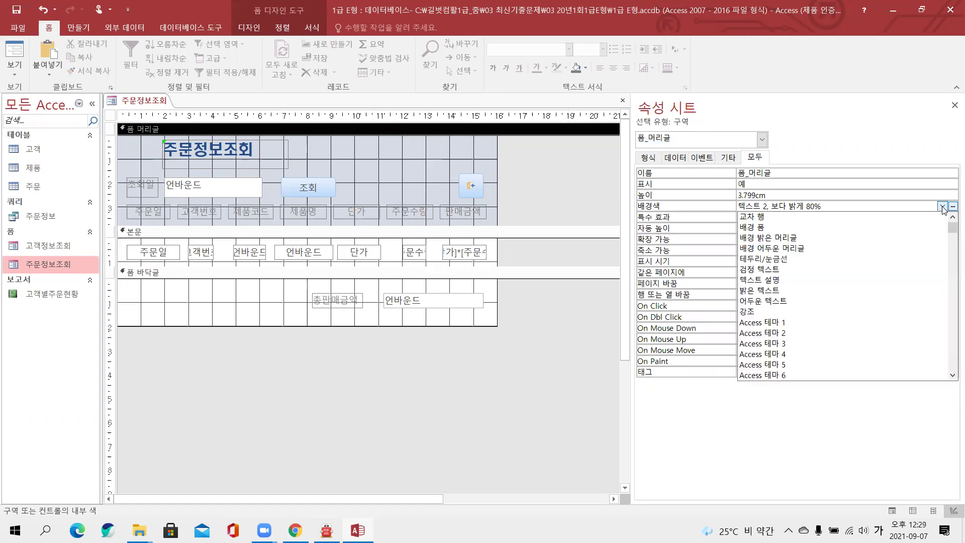
left_click(834, 228)
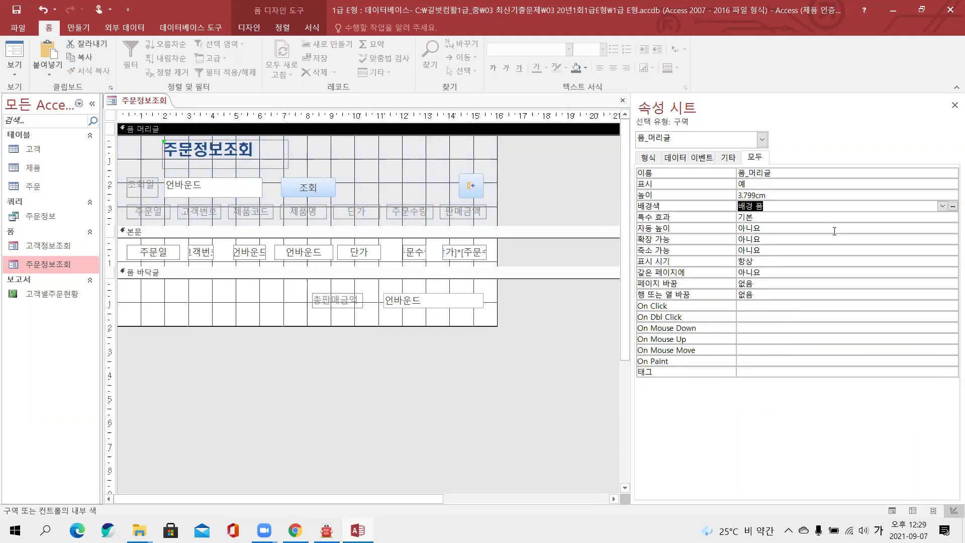
Step: Bind the txt제품코드 text box in the detail section to the 제품코드 field as its 컨트롤 원본
left_click(762, 139)
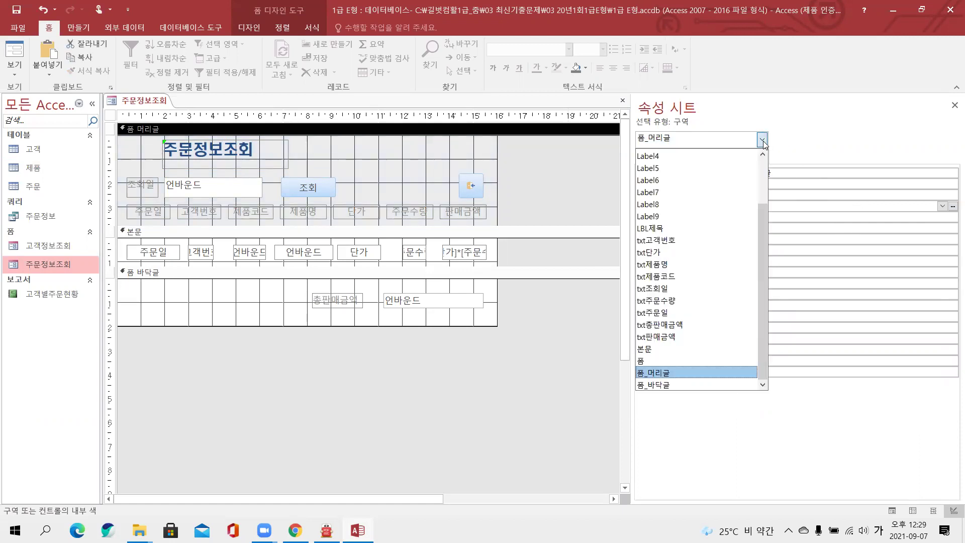
left_click(703, 276)
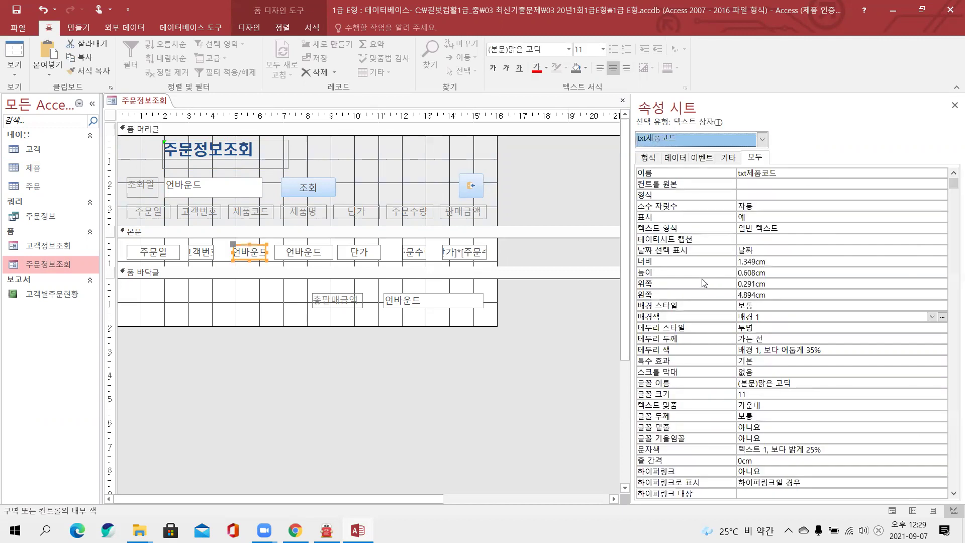
left_click(823, 185)
left_click(932, 185)
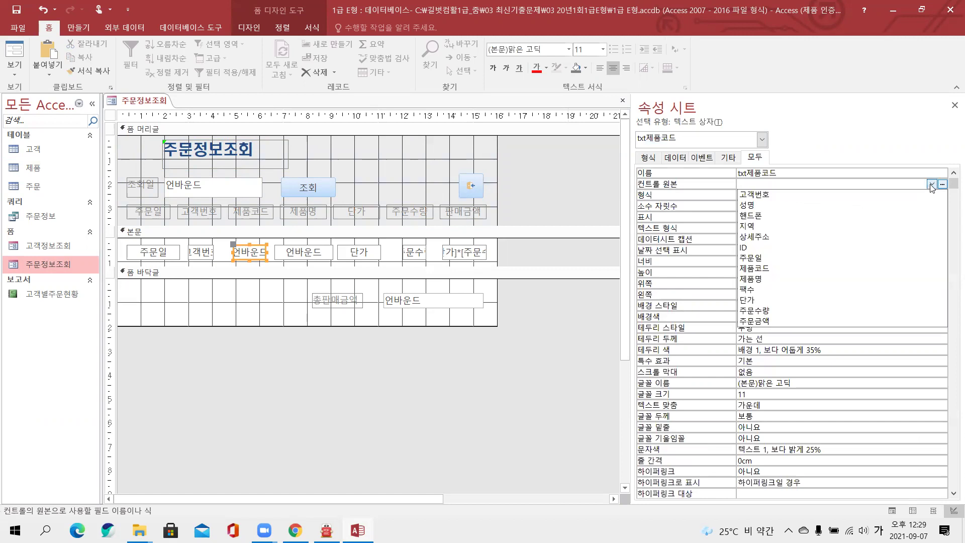
left_click(855, 269)
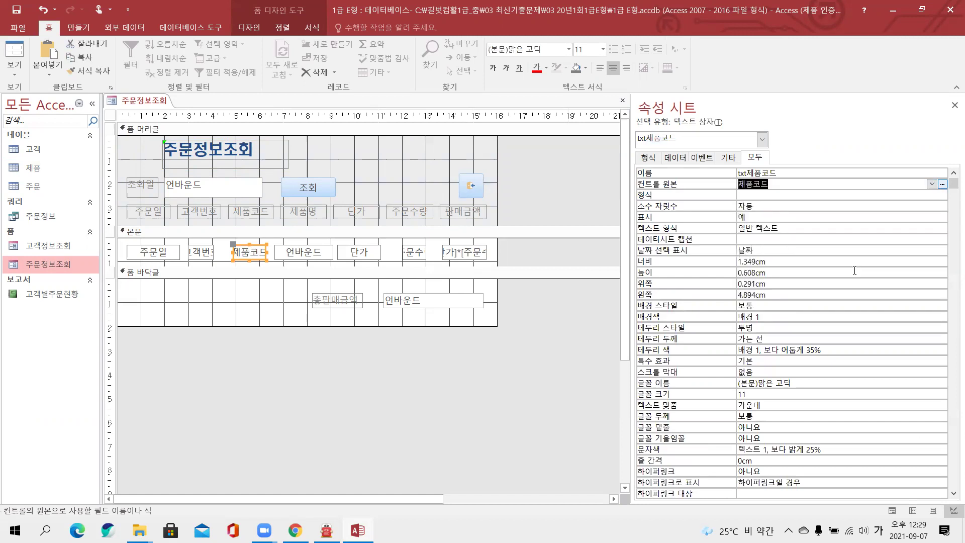
Step: Bind the txt제품명 text box in the detail section to the 제품명 field as its 컨트롤 원본
left_click(763, 141)
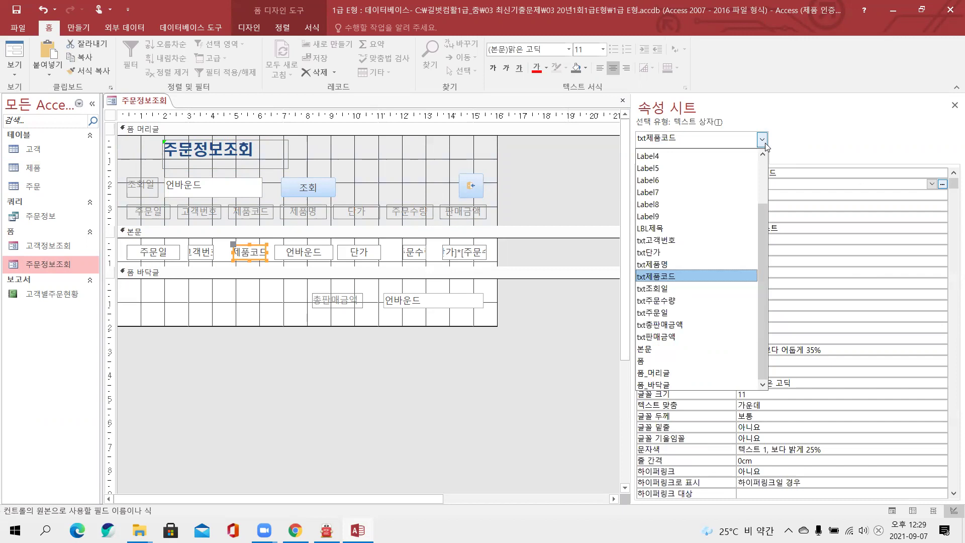
left_click(716, 261)
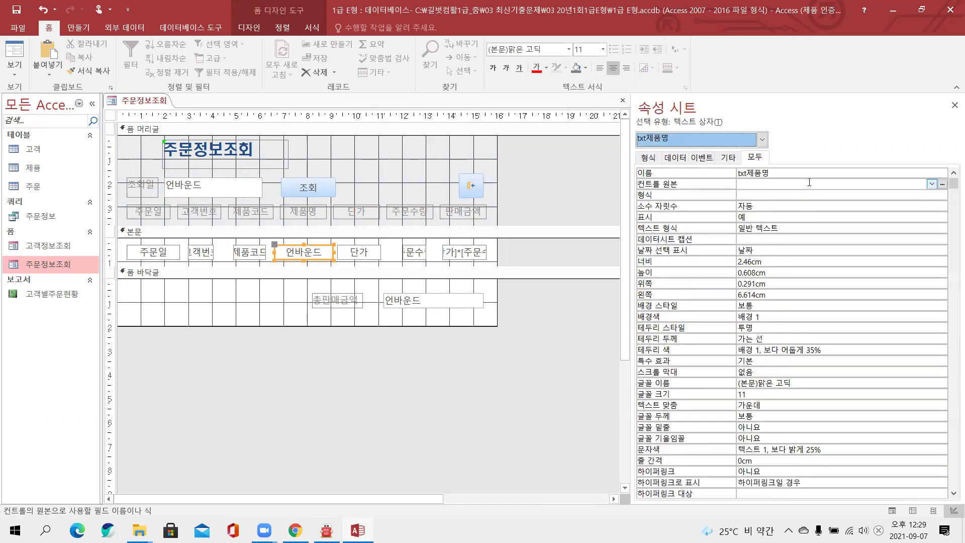
left_click(932, 184)
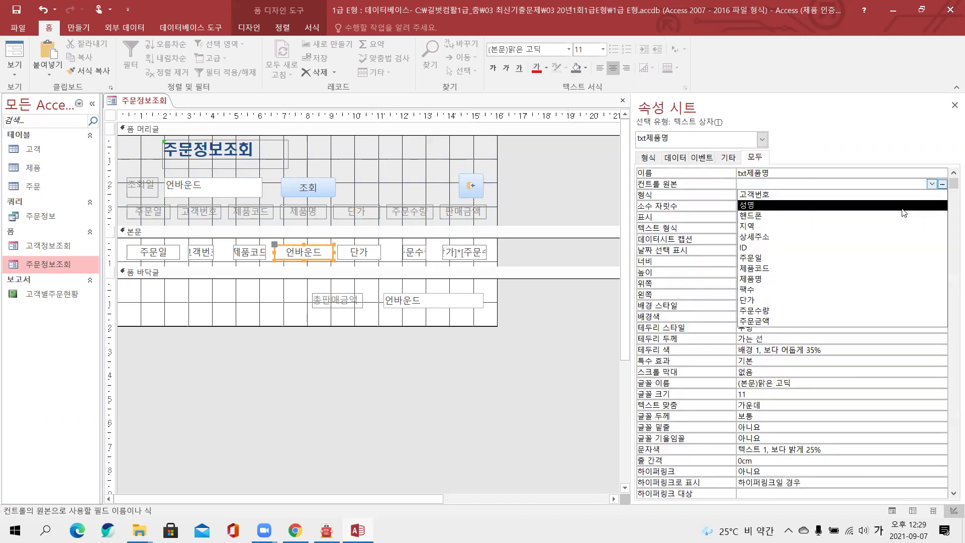
left_click(858, 278)
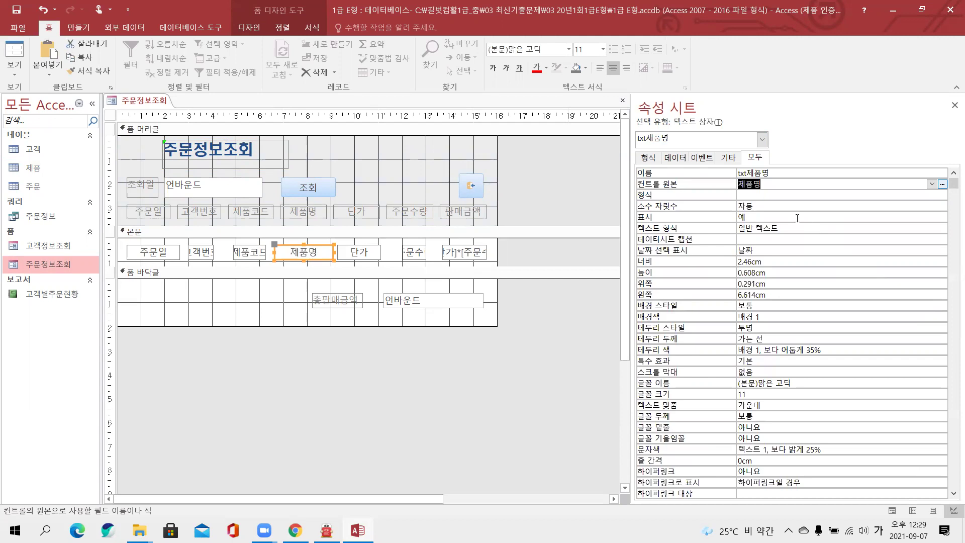
Step: Set the 컨트롤 원본 of the txt총판매금액 text box in the form footer to =Sum([판매금액])
left_click(763, 139)
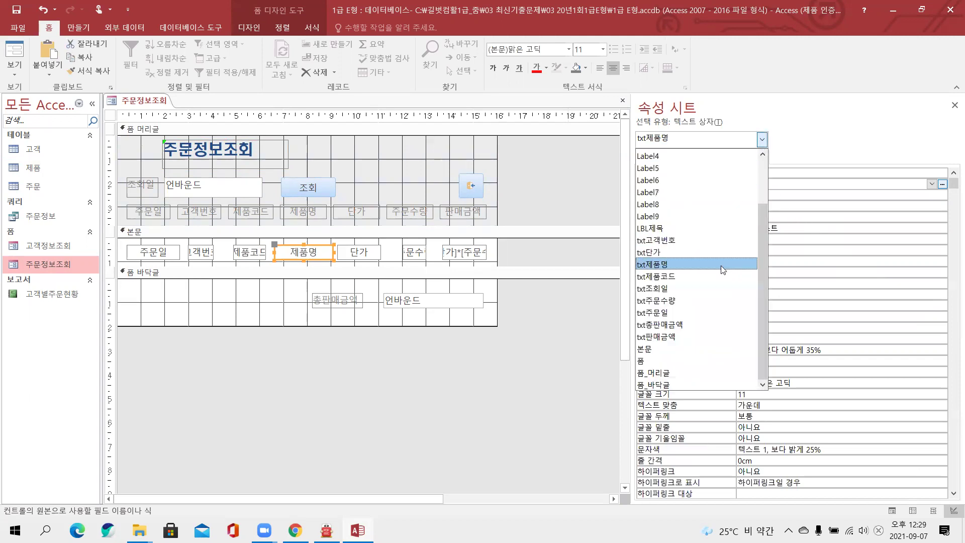
left_click(710, 325)
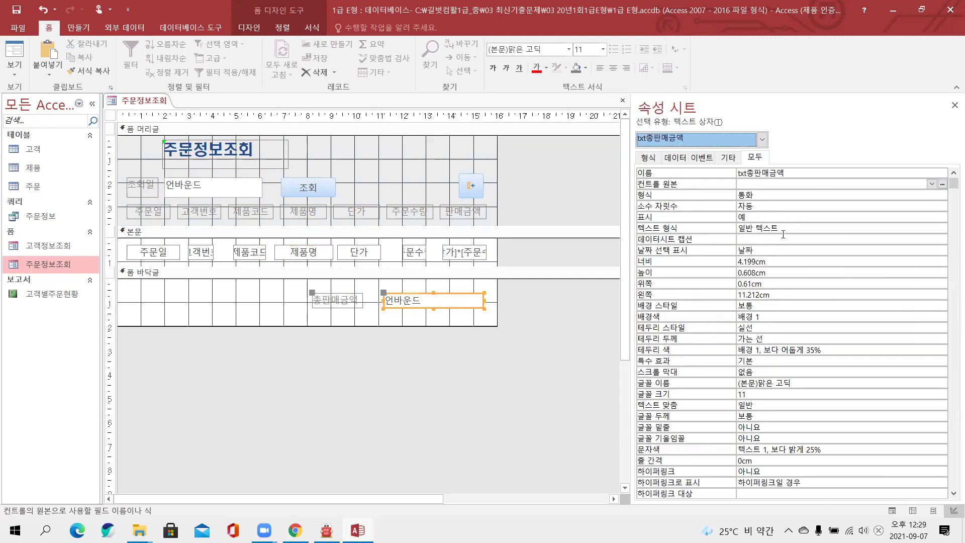
left_click(778, 184)
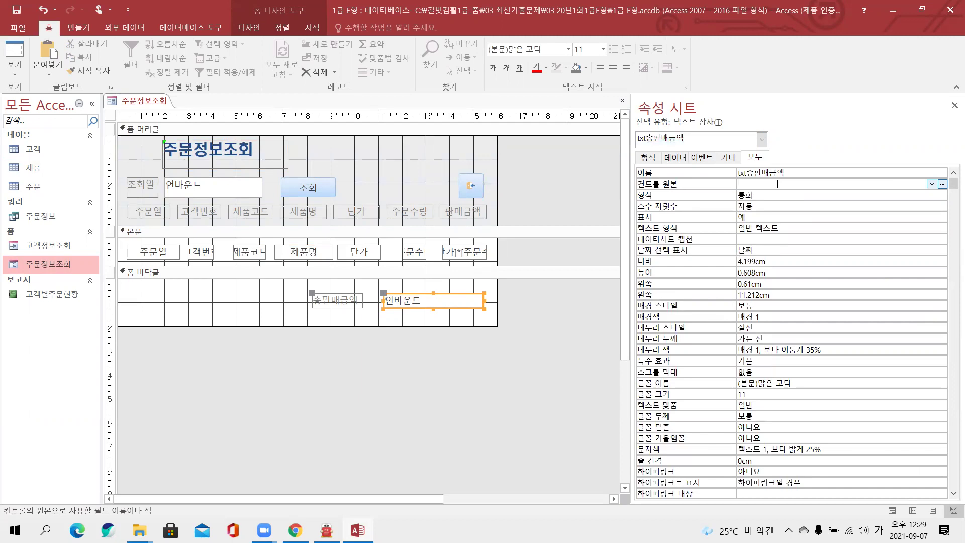
type("=")
key("Hangul")
type("sum(")
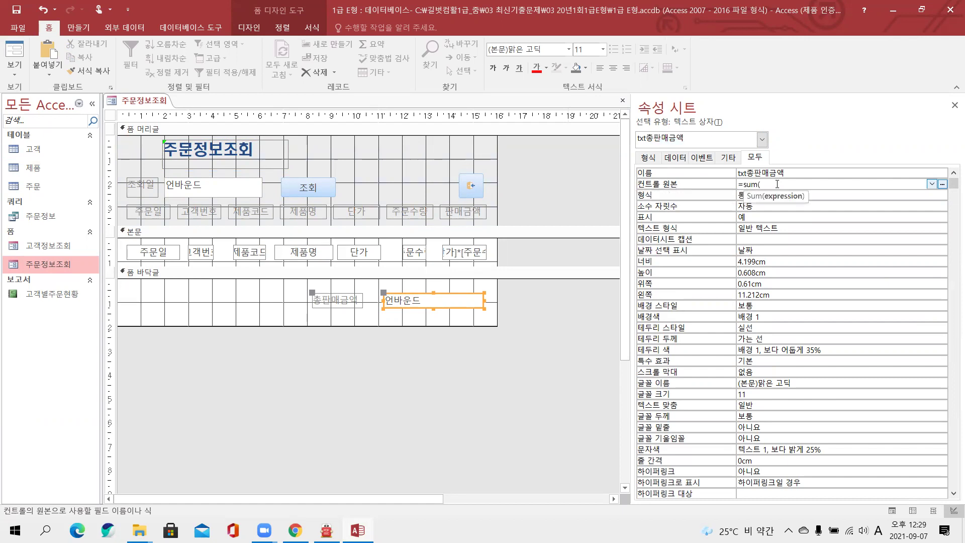
type("[")
key("Hangul")
type("파")
type("매ㄱ")
type("금액]")
type(")")
key("Return")
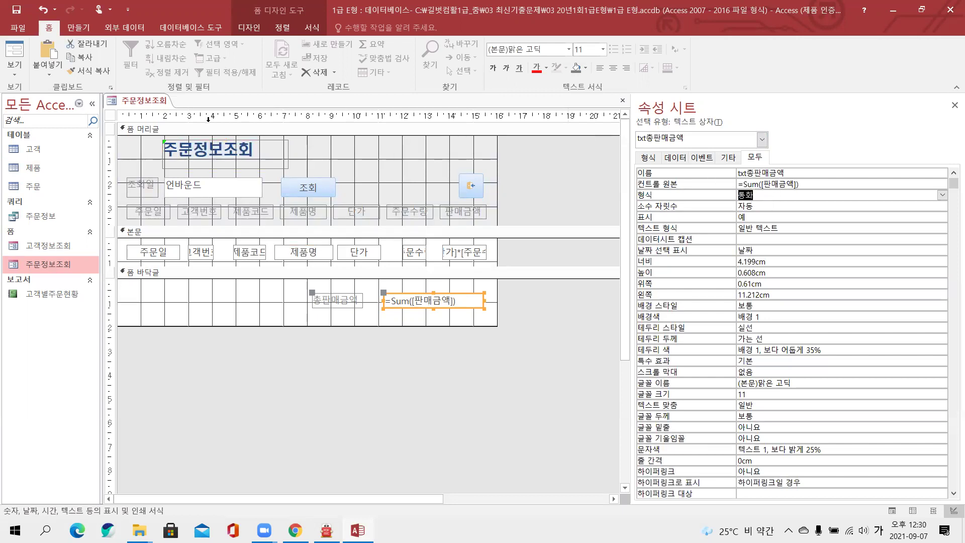
Step: Display the 주문정보조회 form in form view and check its records and the 총판매금액 value in the footer
right_click(136, 108)
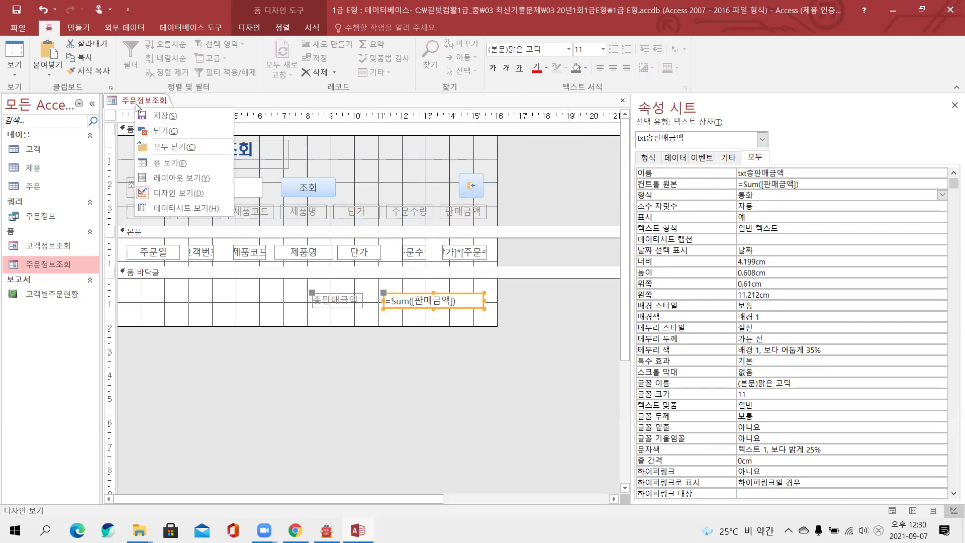
left_click(159, 159)
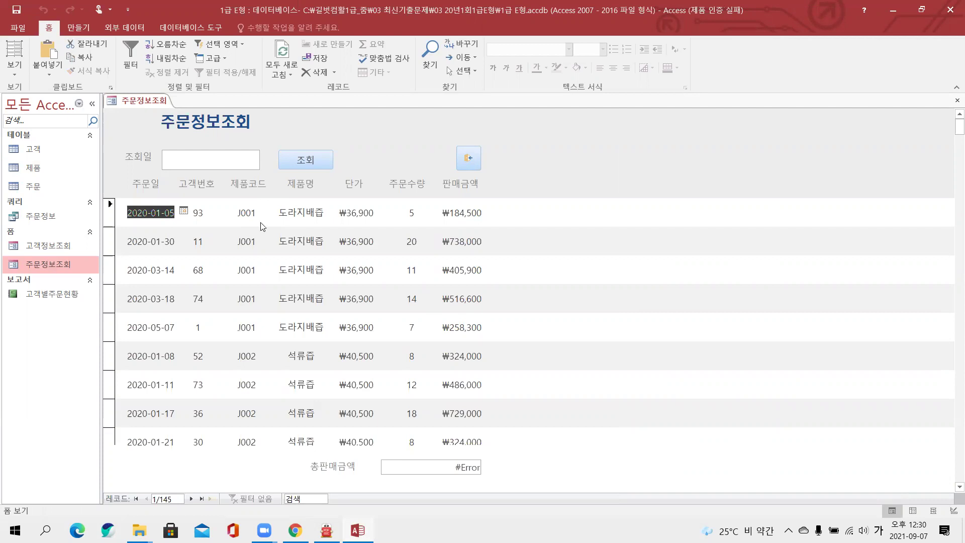
scroll(260, 246, "down", 4)
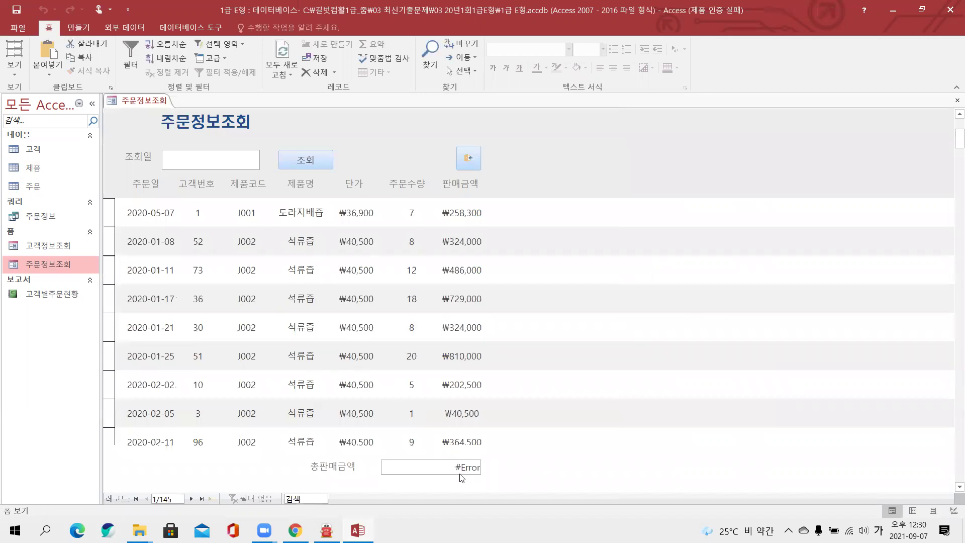
Step: Examine the 총판매금액 value in the form footer and the order records in form view
left_click(464, 467)
left_click_drag(450, 468, 485, 469)
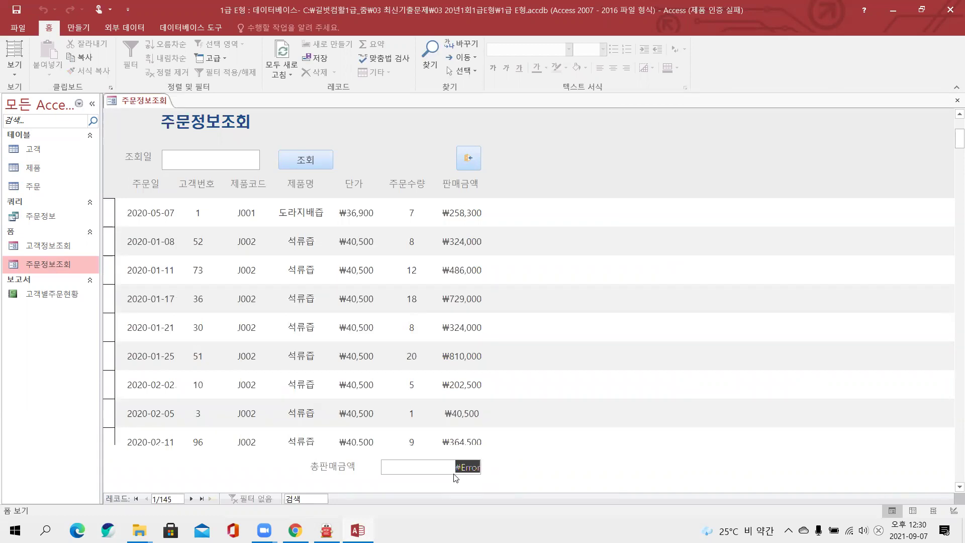
scroll(362, 202, "up", 1)
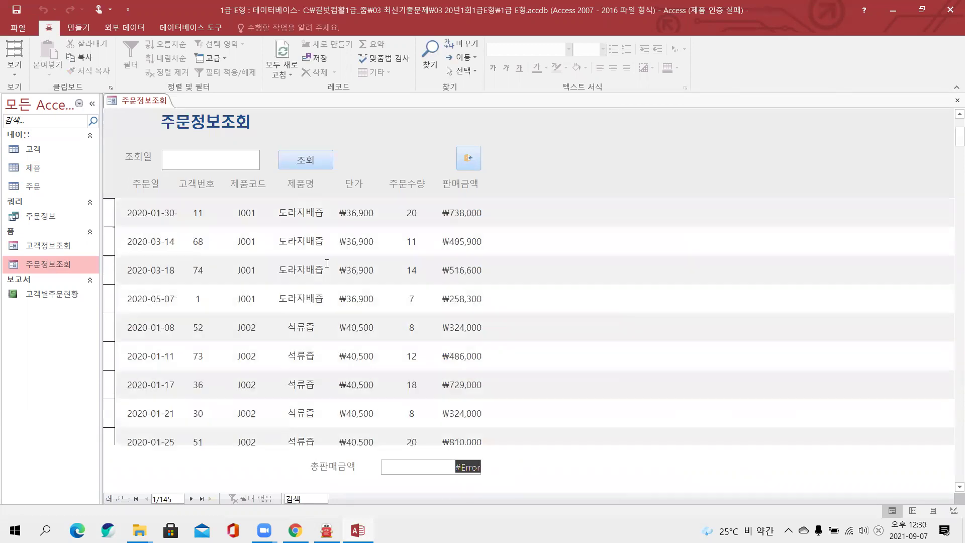
left_click(315, 153)
Step: Return the 주문정보조회 form to design view and copy the expression [단가]*[주문수량] from the txt판매금액 text box's 컨트롤 원본
right_click(130, 105)
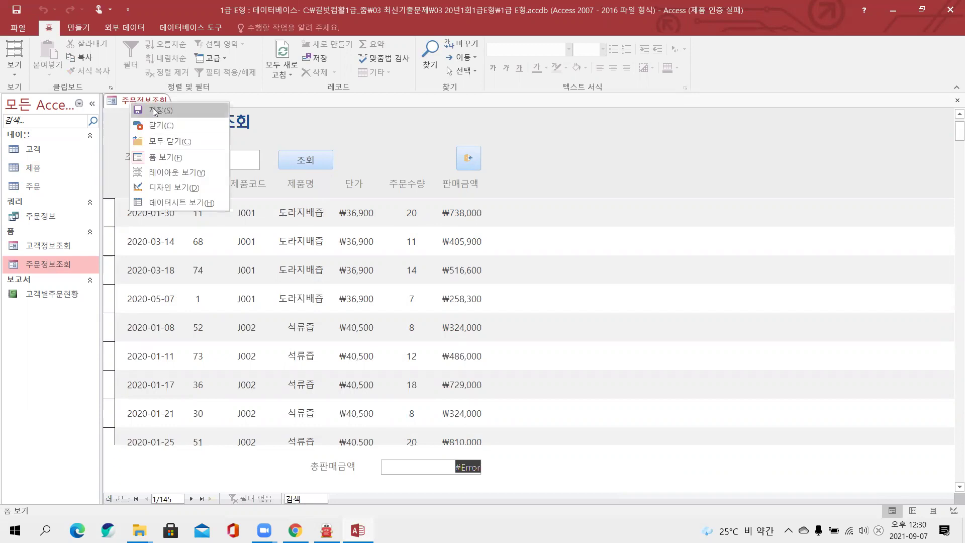
left_click(168, 186)
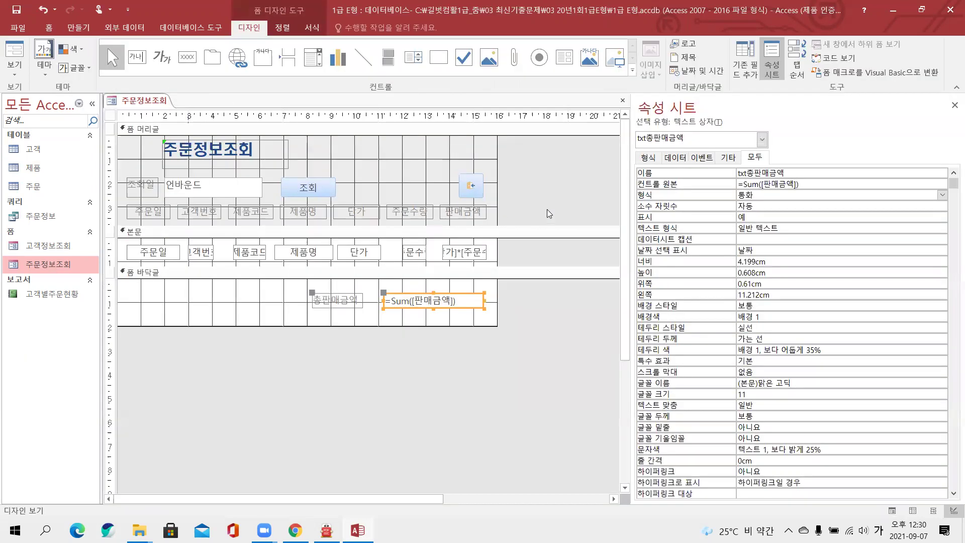
left_click(745, 184)
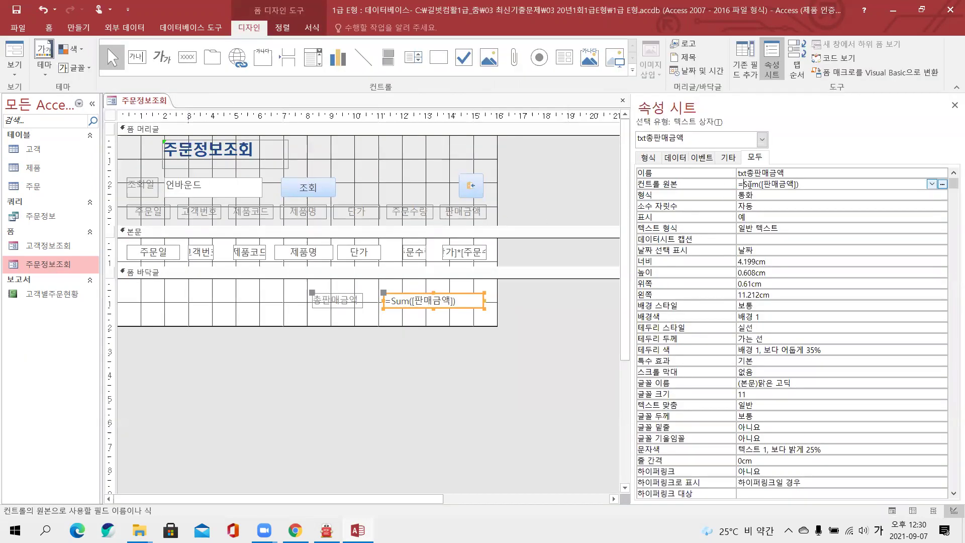
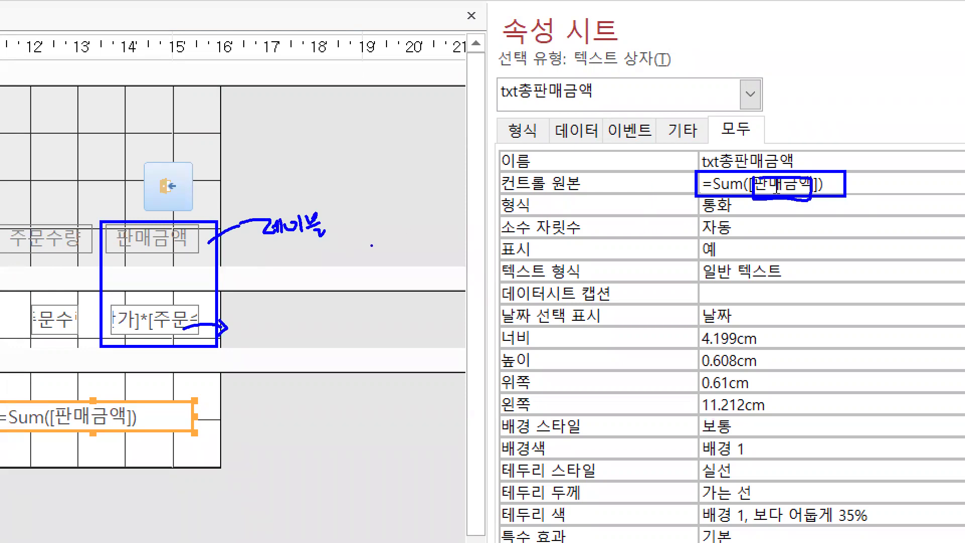
mouse_move(274, 303)
left_mouse_down()
mouse_move(261, 326)
mouse_move(278, 328)
mouse_move(288, 303)
mouse_move(275, 338)
left_mouse_up()
left_click(263, 348)
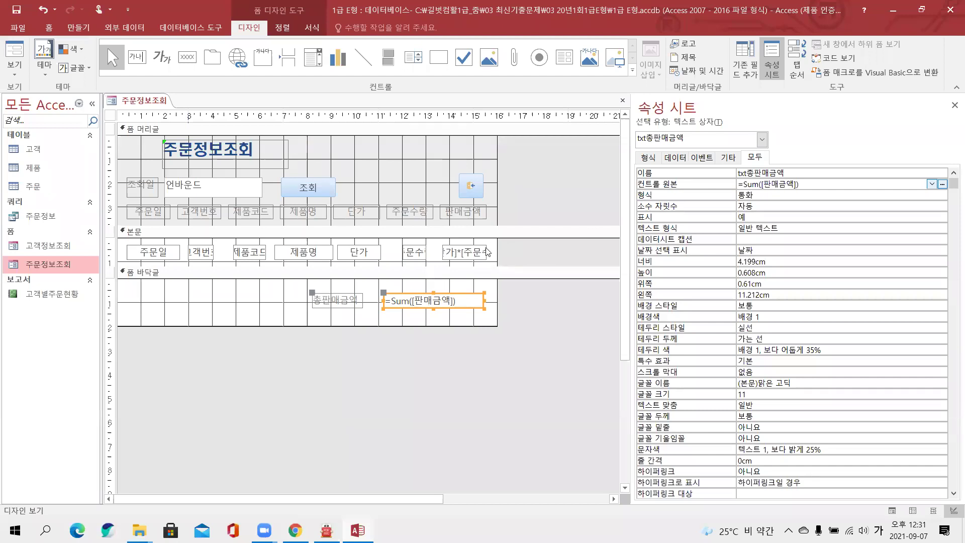
left_click(187, 315)
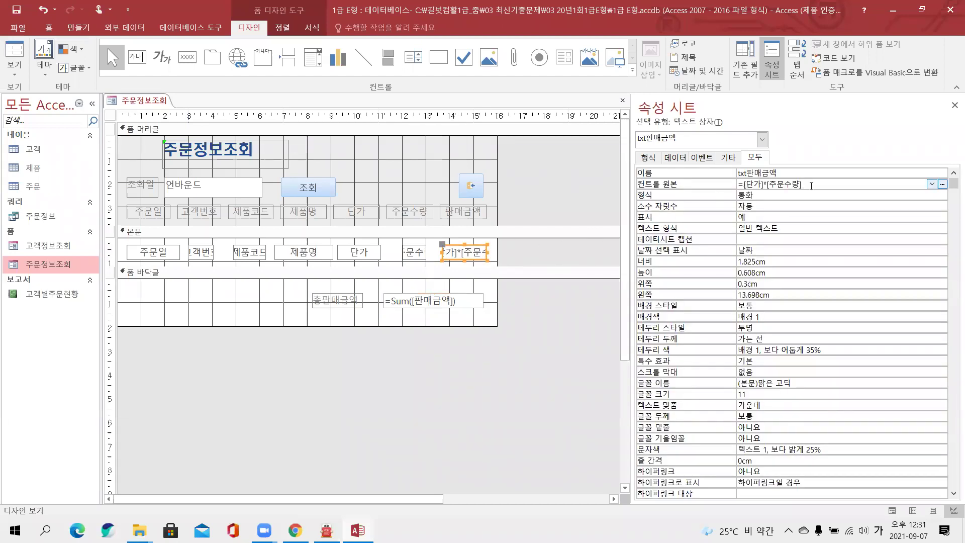
left_click_drag(807, 184, 744, 185)
key("ctrl+c")
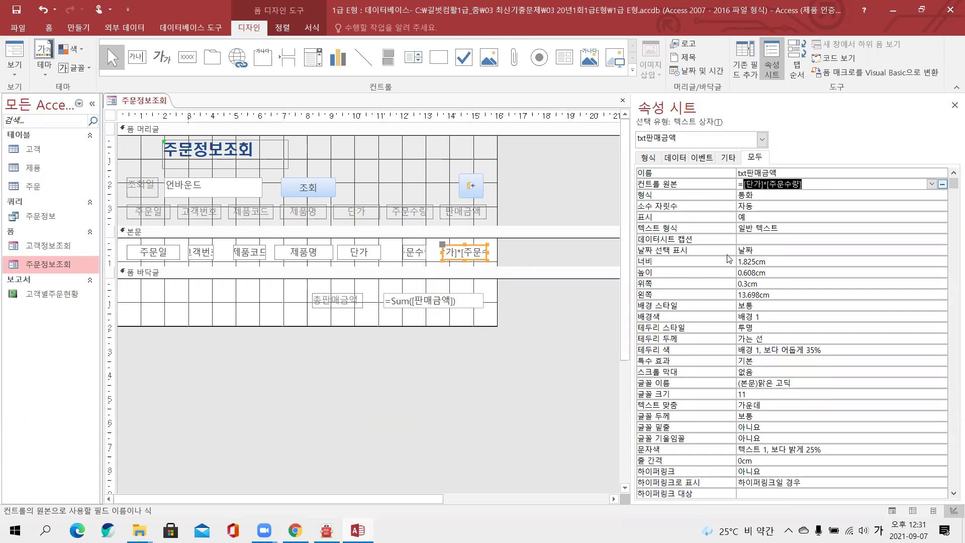
Step: Set the 컨트롤 원본 of txt총판매금액 to =Sum([단가]*[주문수량]) and display the form in form view
left_click(445, 300)
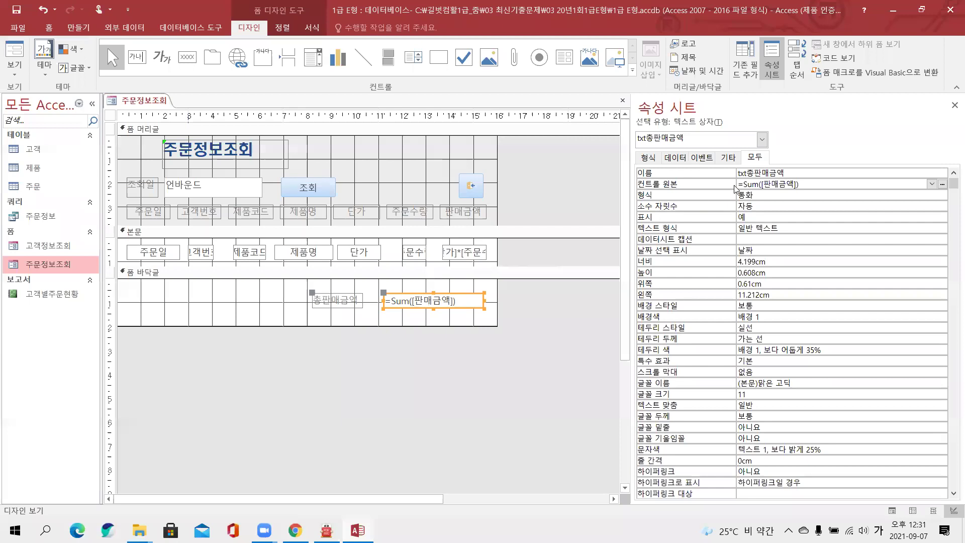
left_click(797, 185)
key("BackSpace")
key("BackSpace")
key("BackSpace")
key("BackSpace")
key("BackSpace")
key("BackSpace")
key("ctrl+v")
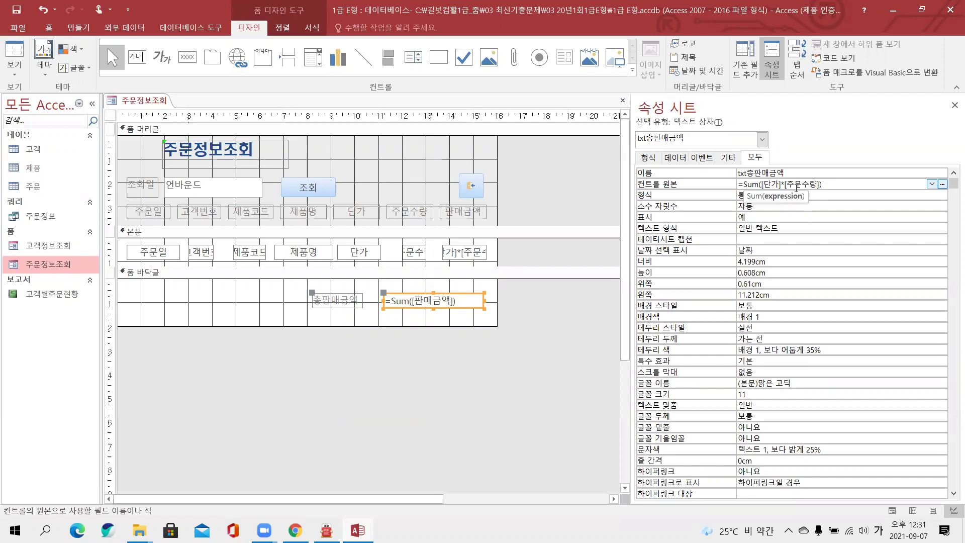
key("Return")
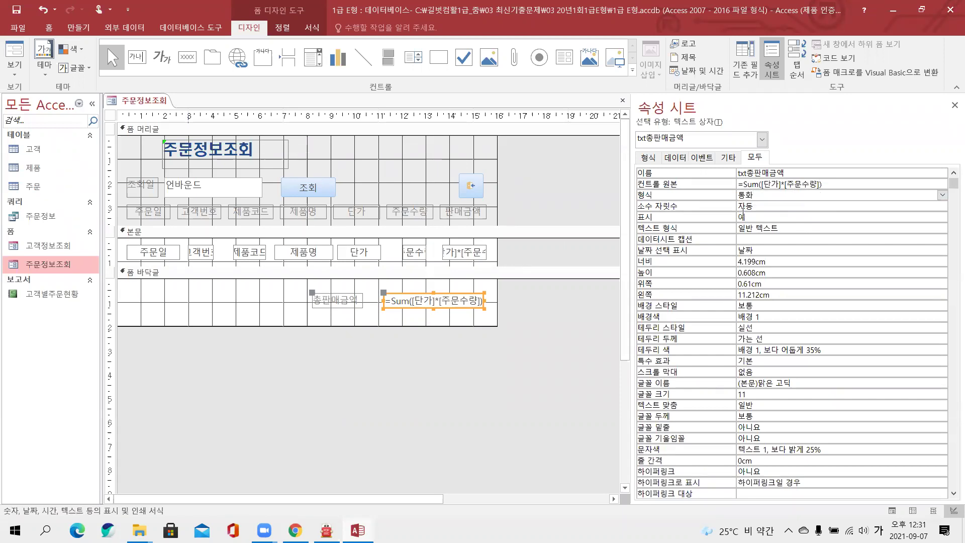
right_click(169, 103)
left_click(210, 157)
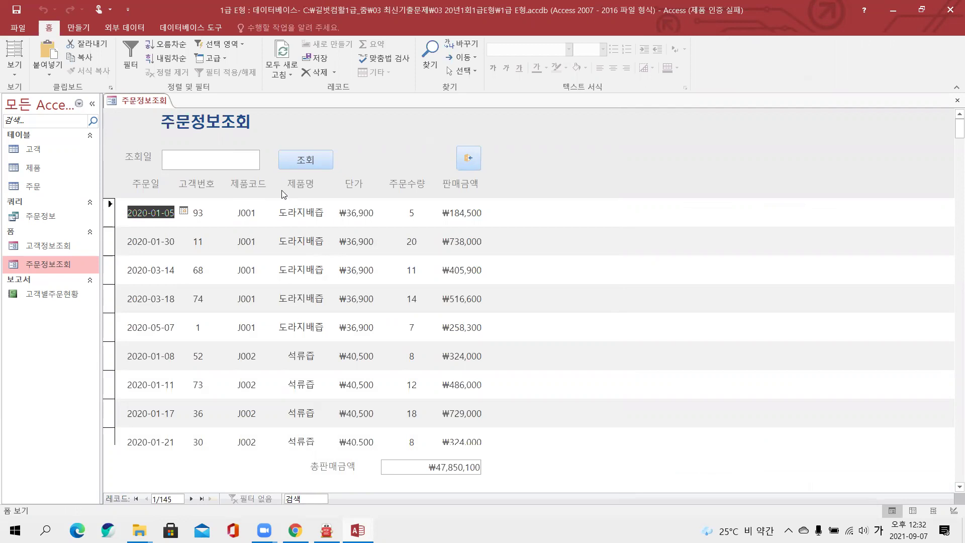
Step: Switch to the exam sheet in 알PDF and read item 2 on conditional formatting for the 주문정보조회 form's detail controls
left_click(328, 529)
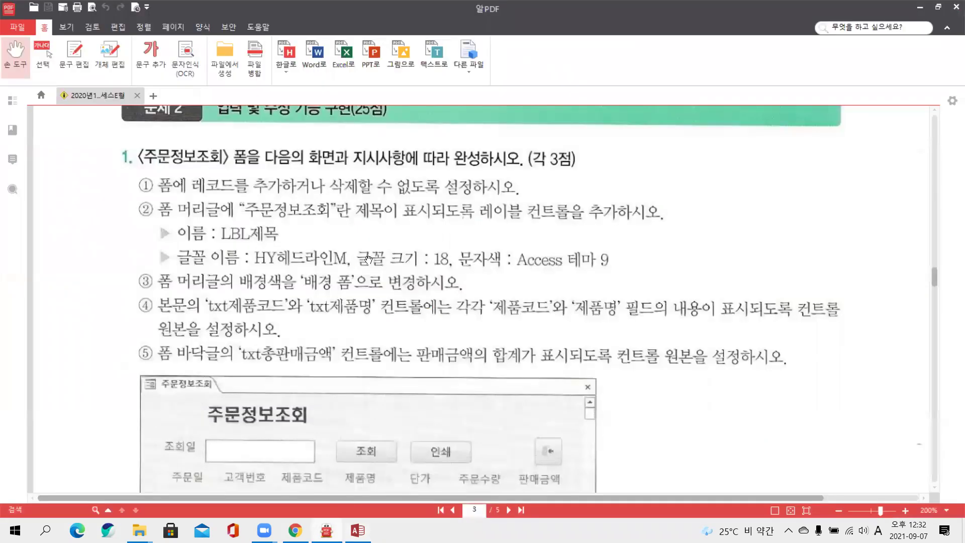
scroll(368, 261, "up", 2)
scroll(367, 265, "down", 5)
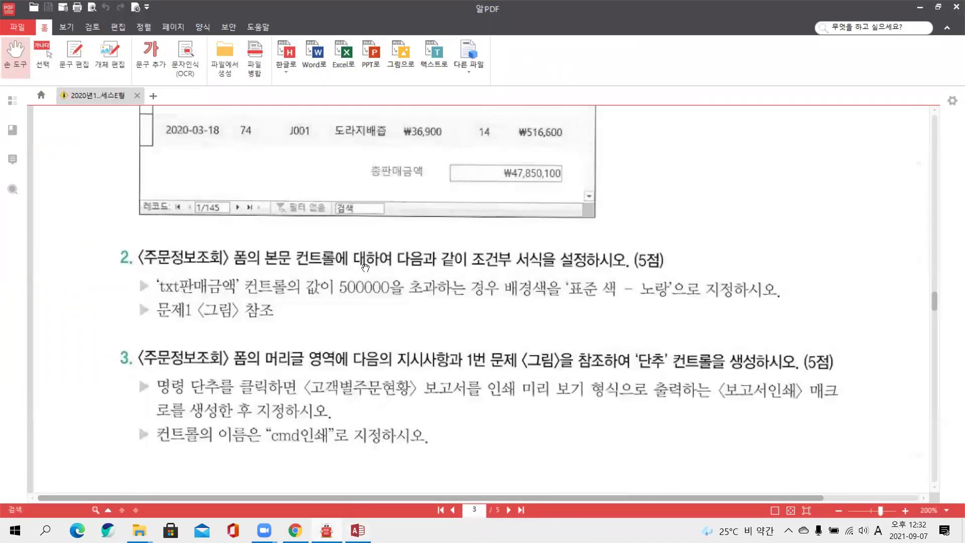
scroll(366, 267, "down", 2)
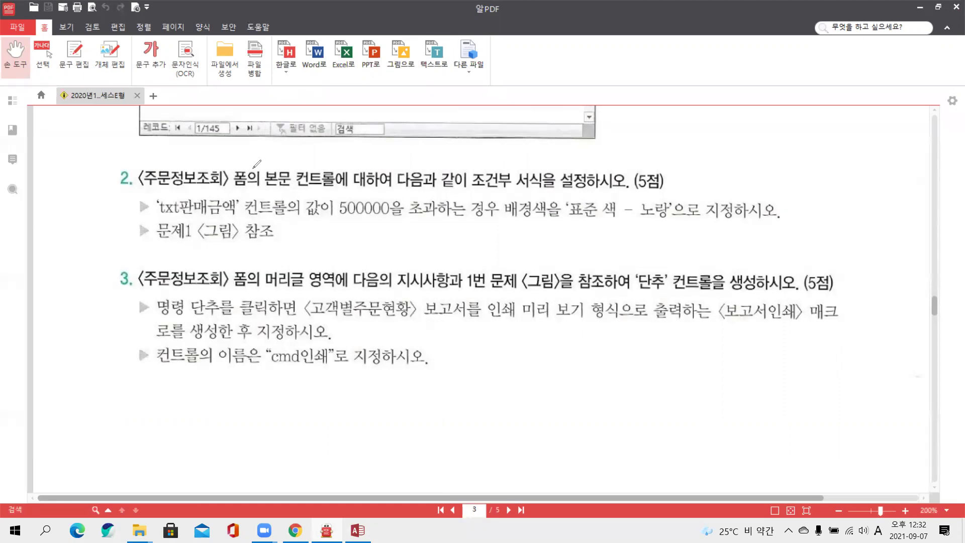
mouse_move(263, 172)
left_mouse_down()
mouse_move(290, 194)
mouse_move(336, 196)
mouse_move(288, 168)
mouse_move(261, 168)
left_mouse_up()
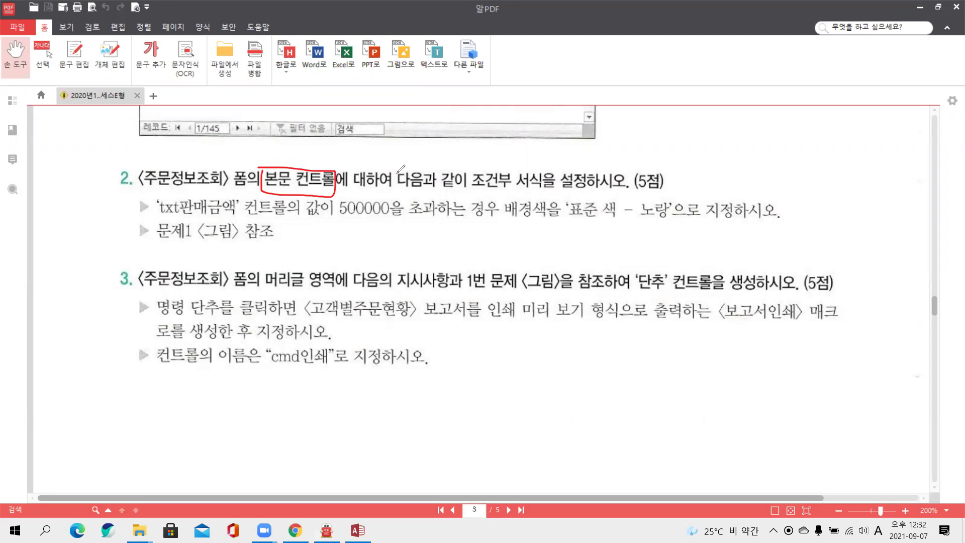
left_click_drag(462, 191, 553, 190)
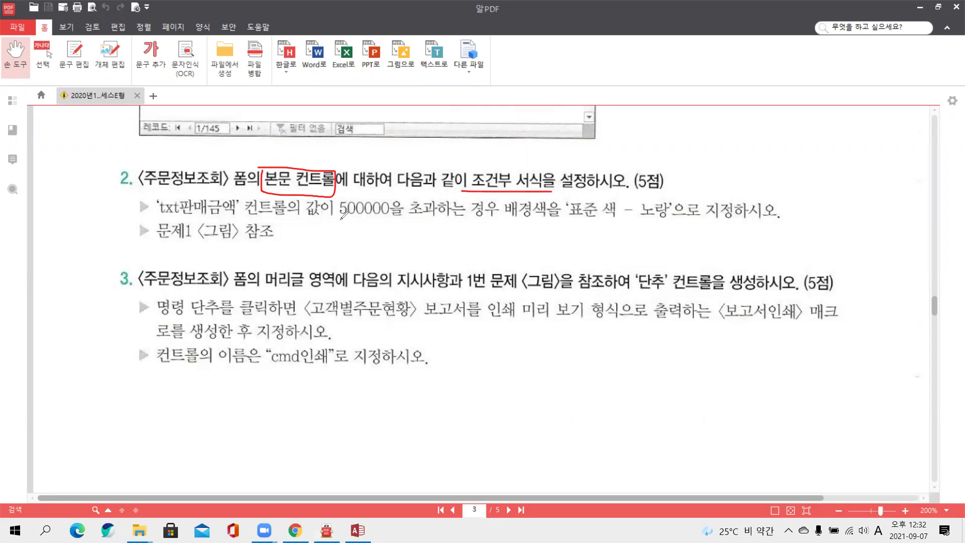
mouse_move(332, 219)
left_mouse_down()
mouse_move(433, 214)
mouse_move(428, 198)
mouse_move(414, 249)
left_mouse_up()
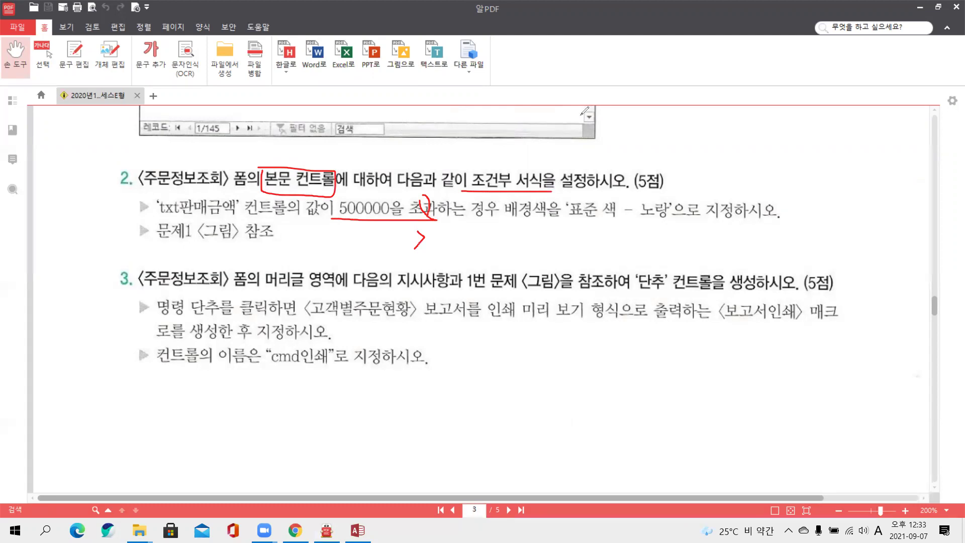
key("Escape")
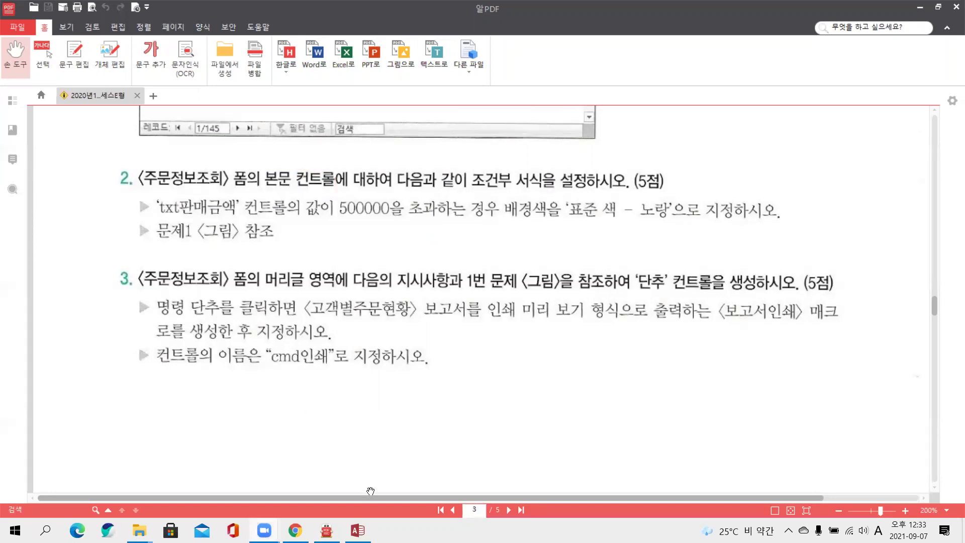
Step: Switch back to Access, show the 주문정보조회 form in design view and select all controls in the 본문 section
left_click(362, 528)
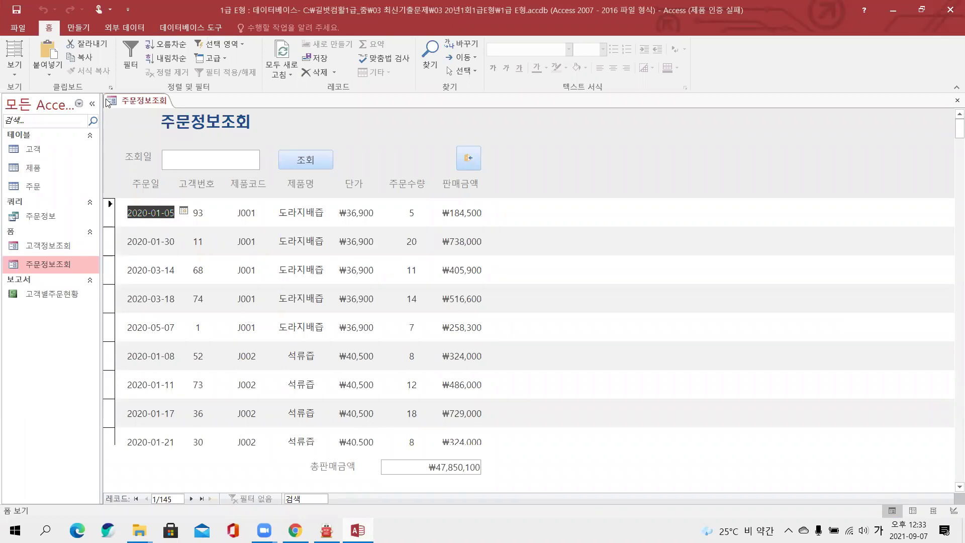
right_click(130, 101)
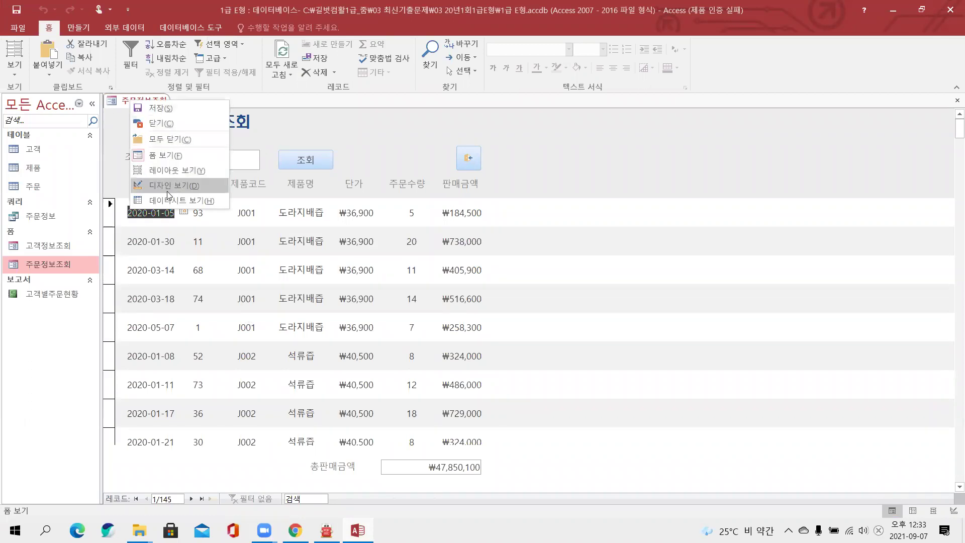
left_click(168, 193)
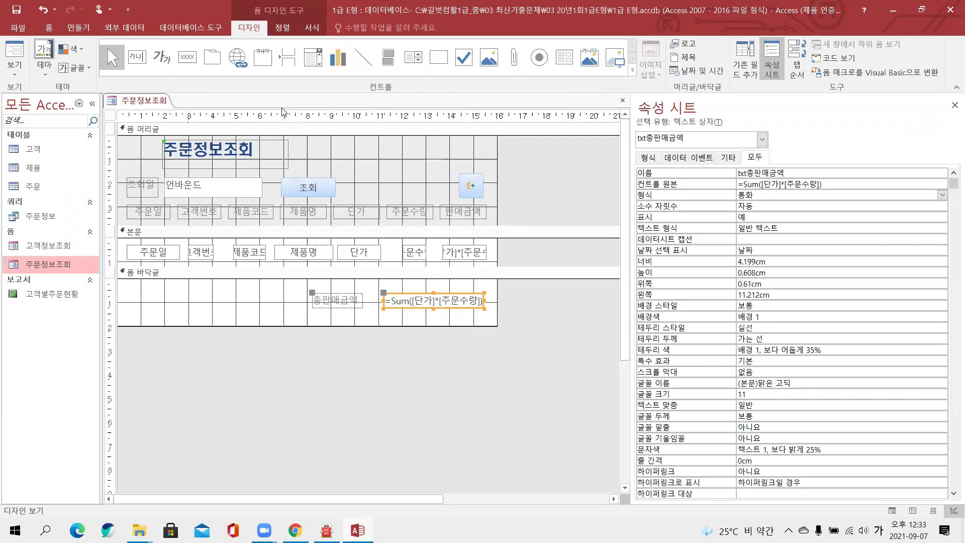
left_click_drag(100, 238, 122, 263)
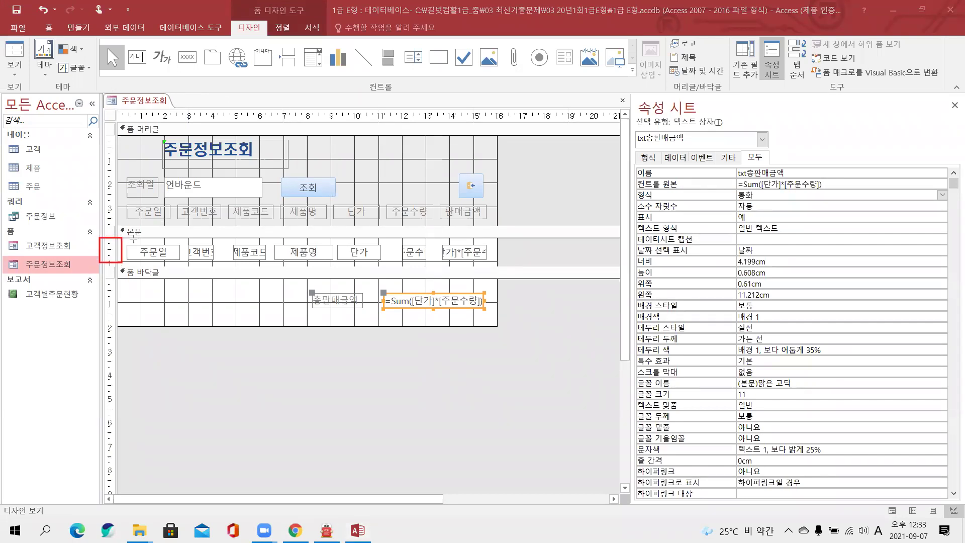
left_click(110, 253)
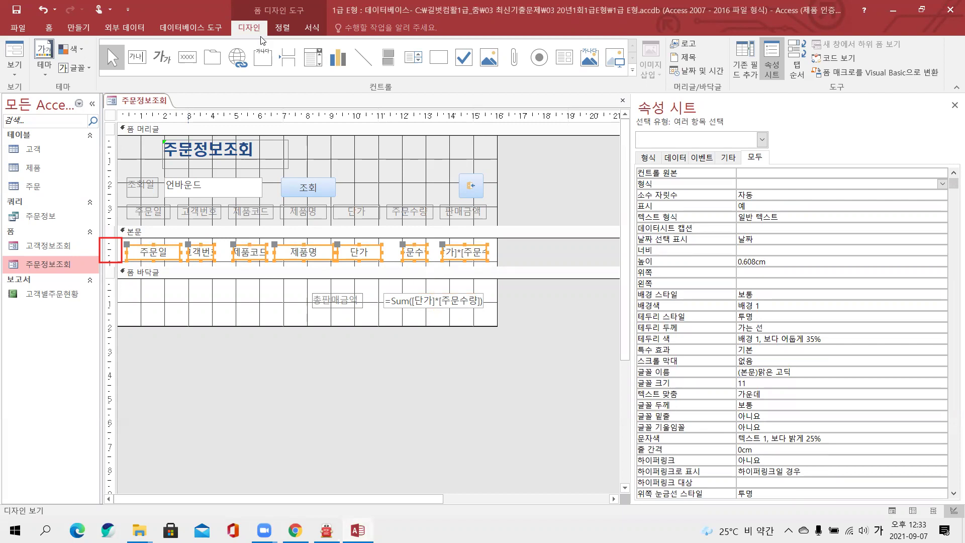
Step: Start a new 조건부 서식 rule for the selected 본문 controls and set its condition type to 식이
left_click(283, 28)
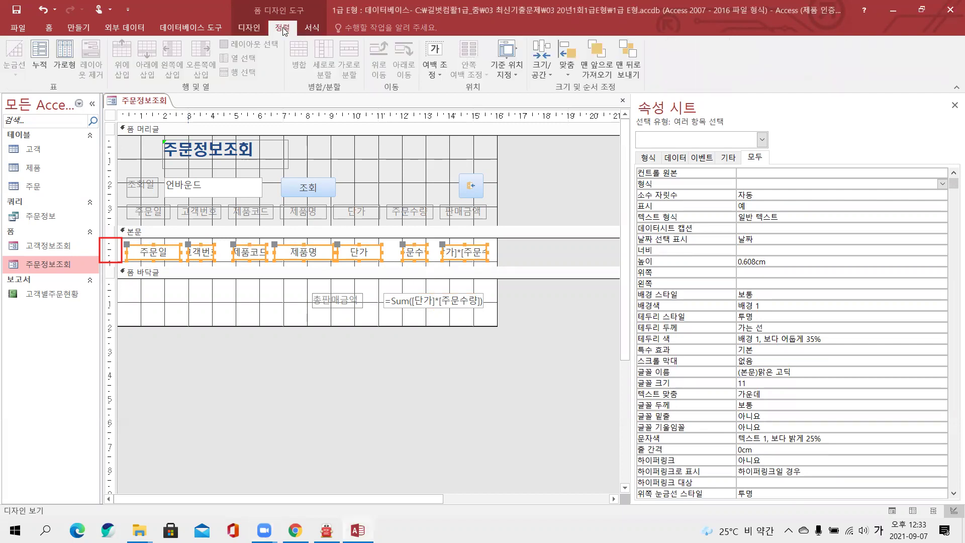
left_click(311, 28)
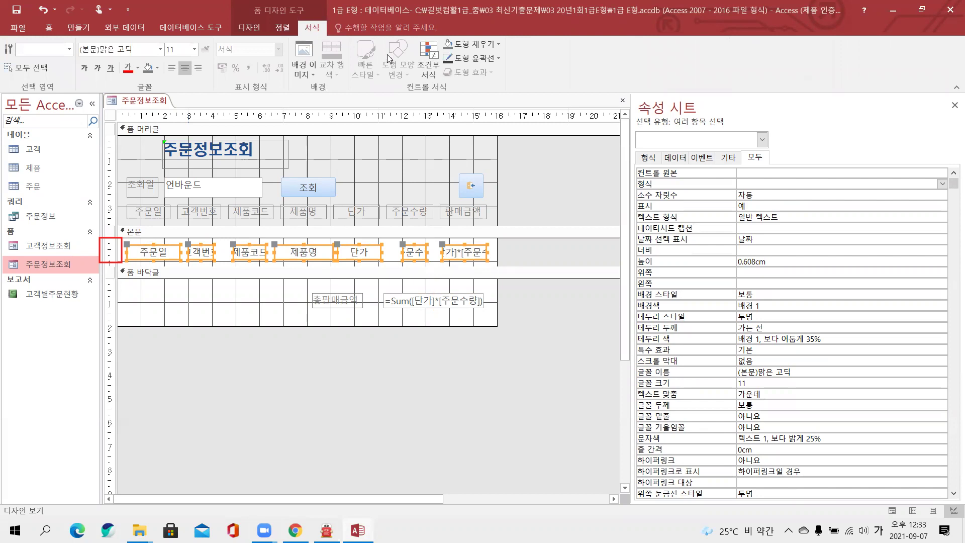
left_click(430, 63)
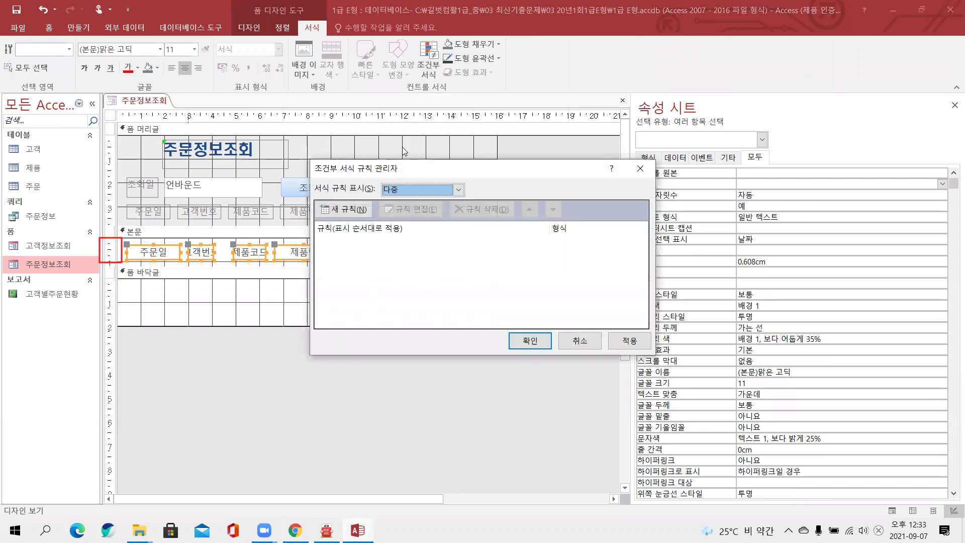
left_click(336, 208)
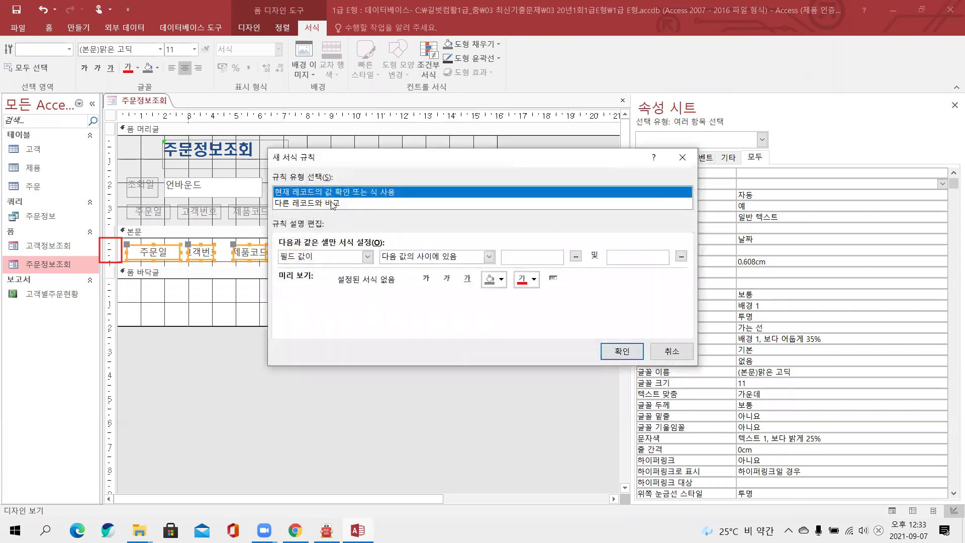
left_click(367, 256)
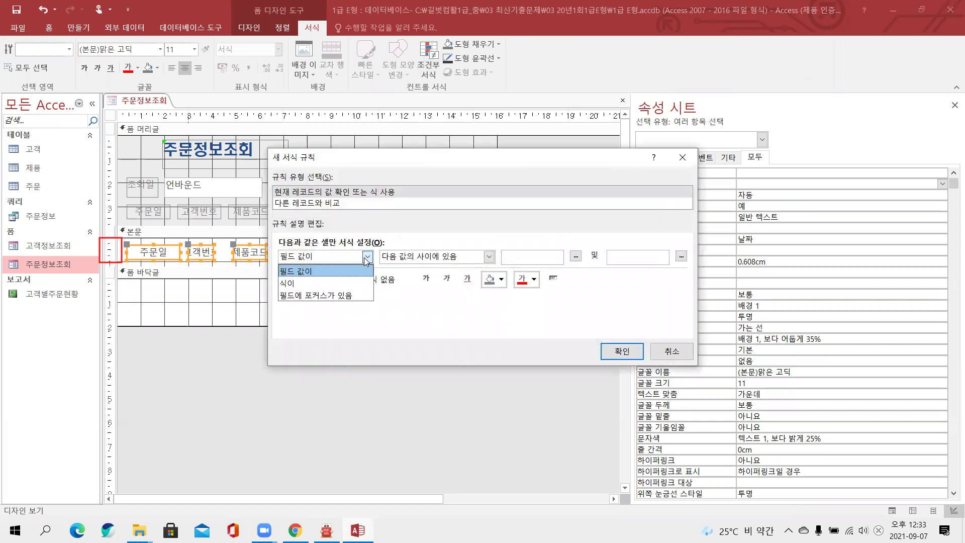
left_click(347, 287)
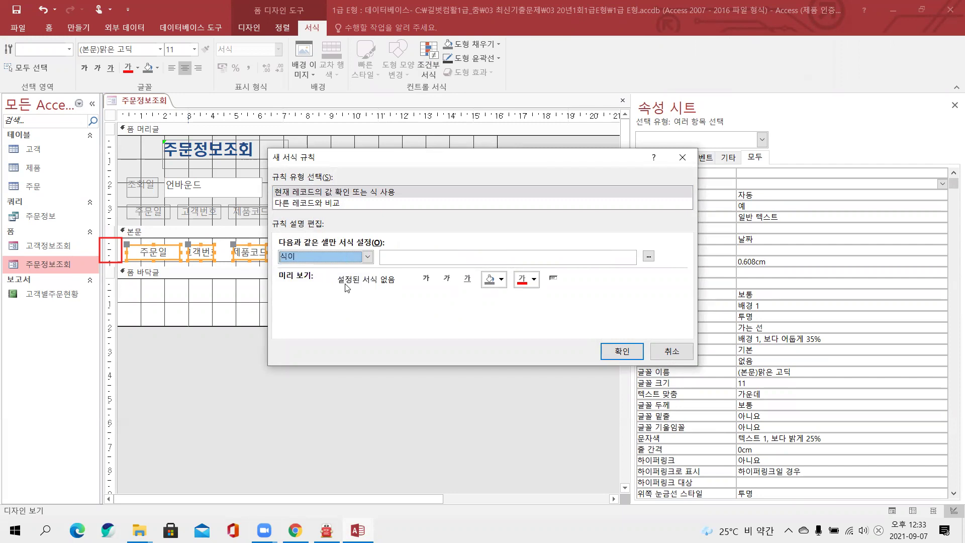
Step: Enter [txt판매금액]>500000 as the expression of the new formatting rule
left_click(390, 259)
left_click(390, 258)
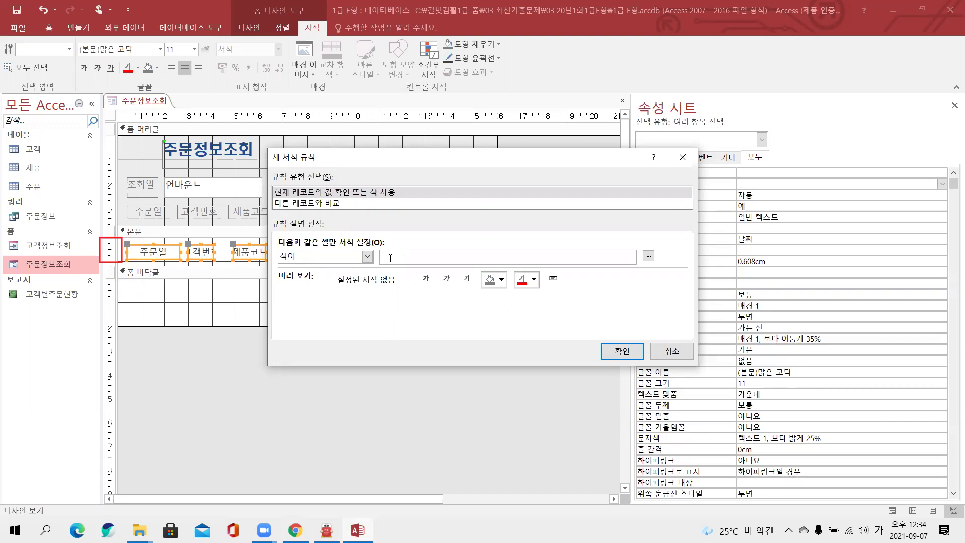
type("[")
type("ㅅㅌ")
key("BackSpace")
key("BackSpace")
key("Hangul")
type("txt")
key("Hangul")
type("판매금애")
type("ㄱ")
type("]")
type(">5000")
type("00")
Step: Give the rule a standard yellow (노랑) background color and confirm the new rule
left_click(502, 280)
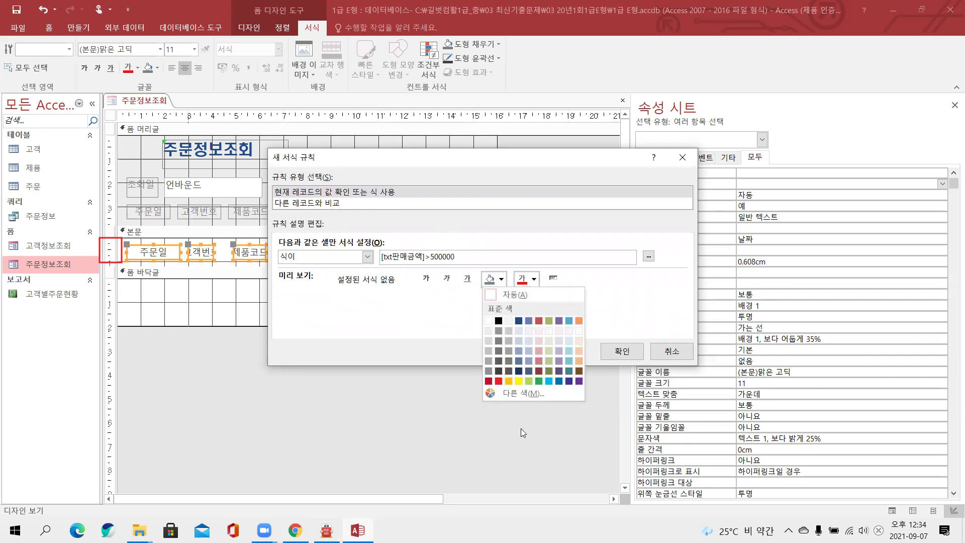
left_click(520, 381)
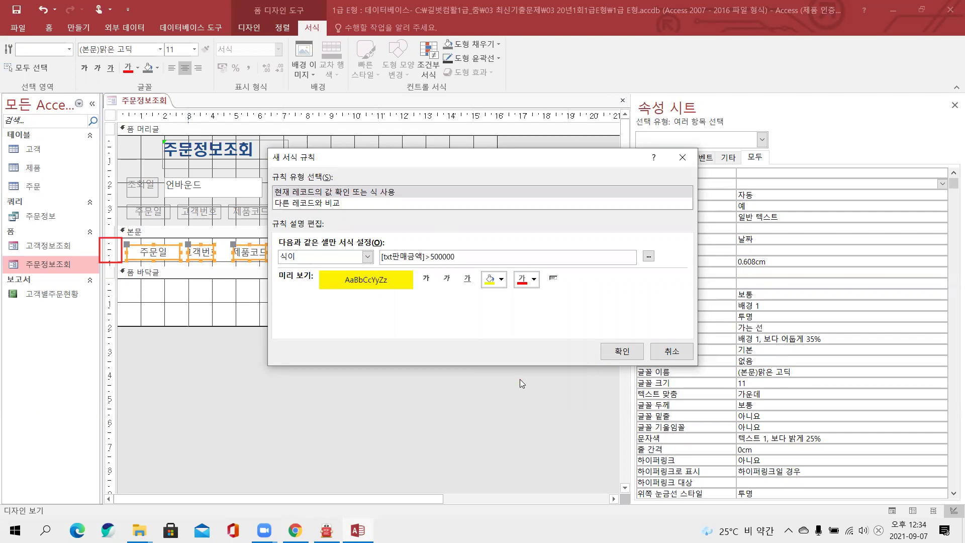
left_click(622, 351)
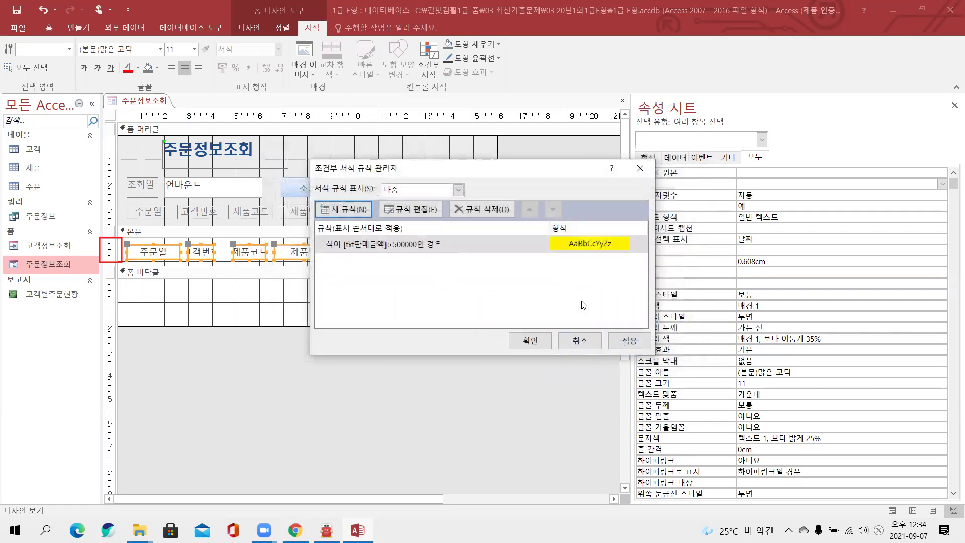
Step: Apply the conditional formatting rule to the 본문 controls and show the 주문정보조회 form in form view
left_click(534, 346)
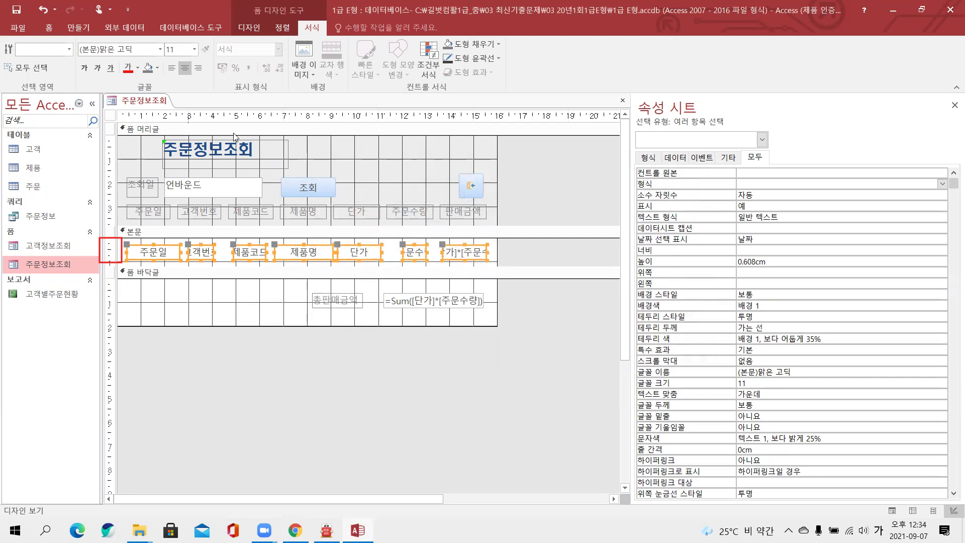
right_click(156, 100)
left_click(203, 151)
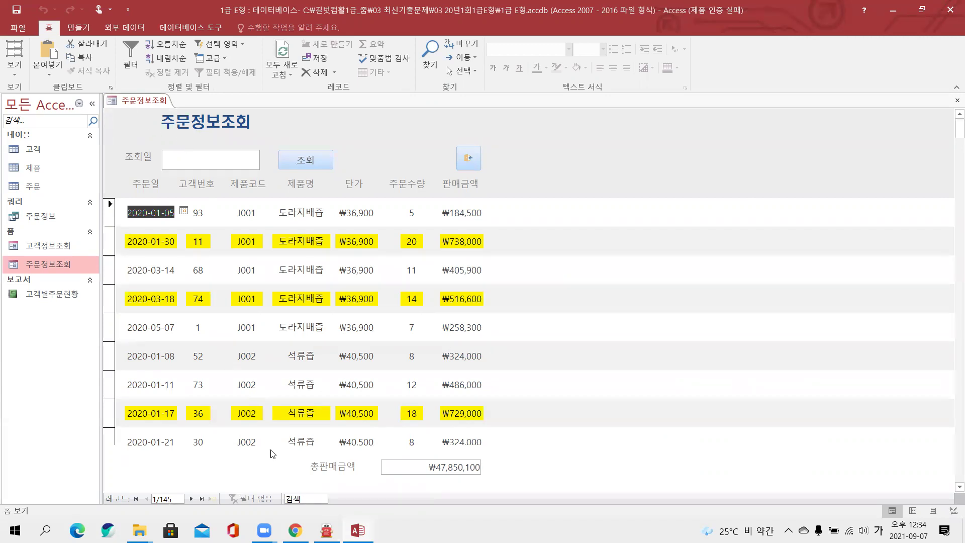
Step: Switch to the exam PDF and study 문제 3, marking the required button, report, preview output, macro and control name
left_click(327, 531)
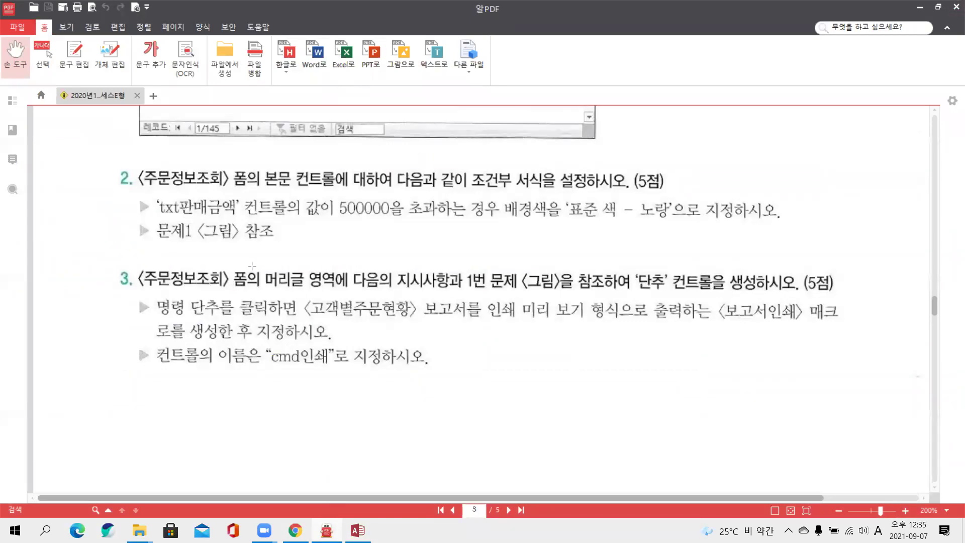
left_click_drag(251, 266, 358, 295)
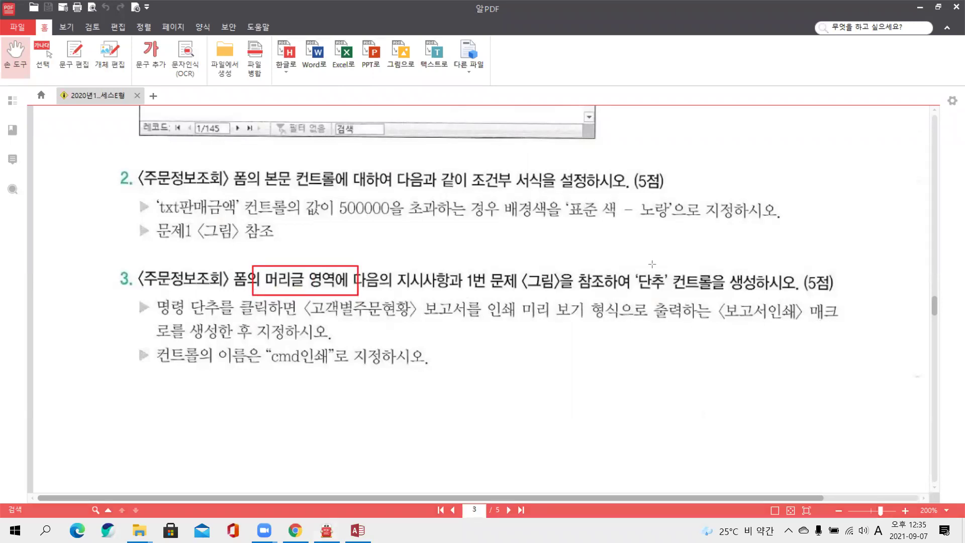
left_click_drag(632, 265, 714, 297)
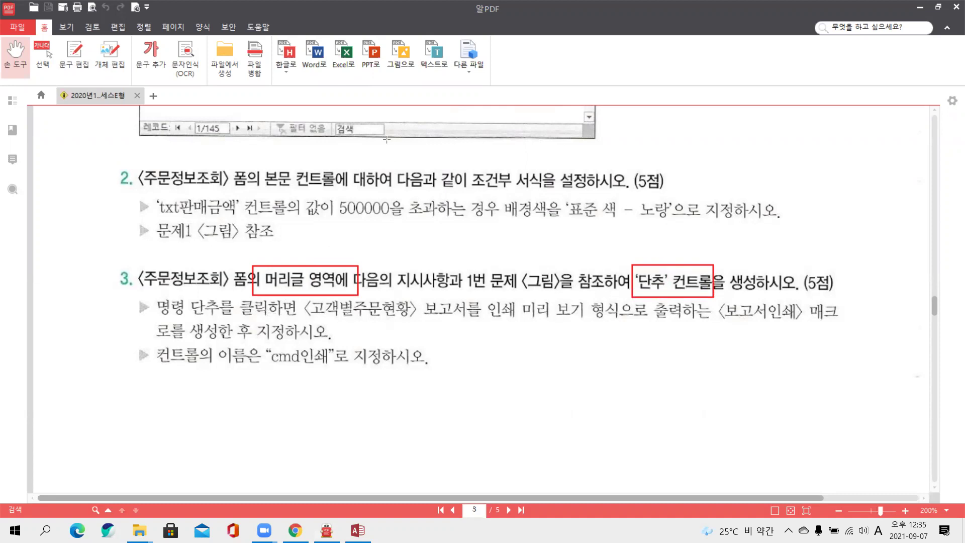
mouse_move(310, 299)
left_mouse_down()
mouse_move(418, 324)
mouse_move(470, 323)
mouse_move(498, 310)
mouse_move(619, 327)
left_mouse_up()
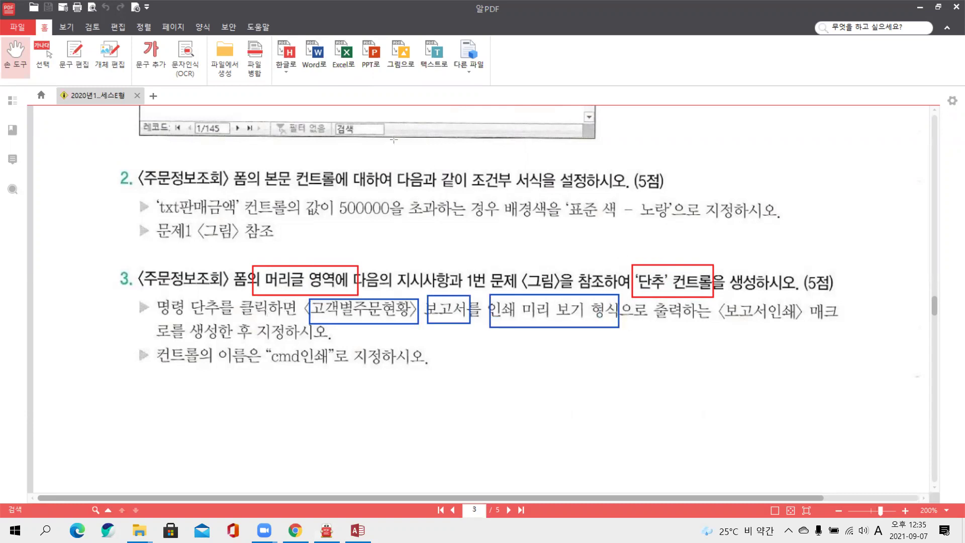
left_click_drag(644, 350, 657, 326)
mouse_move(641, 335)
left_mouse_down()
mouse_move(659, 342)
mouse_move(636, 366)
mouse_move(652, 375)
mouse_move(653, 390)
left_mouse_up()
mouse_move(652, 358)
left_mouse_down()
mouse_move(665, 371)
mouse_move(698, 362)
left_mouse_up()
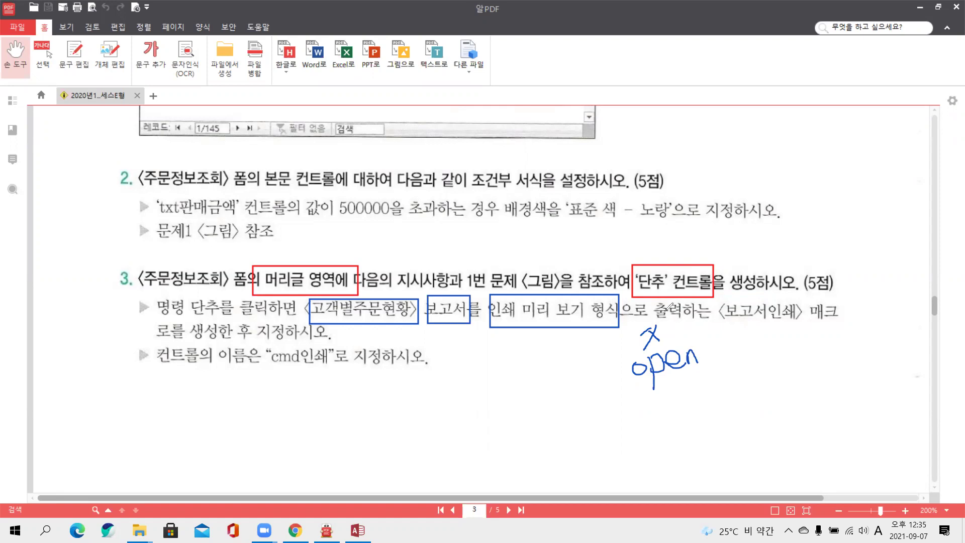
mouse_move(732, 325)
left_mouse_down()
mouse_move(790, 326)
mouse_move(739, 326)
left_mouse_up()
mouse_move(280, 368)
left_mouse_down()
mouse_move(268, 367)
mouse_move(330, 332)
mouse_move(274, 369)
mouse_move(317, 378)
left_mouse_up()
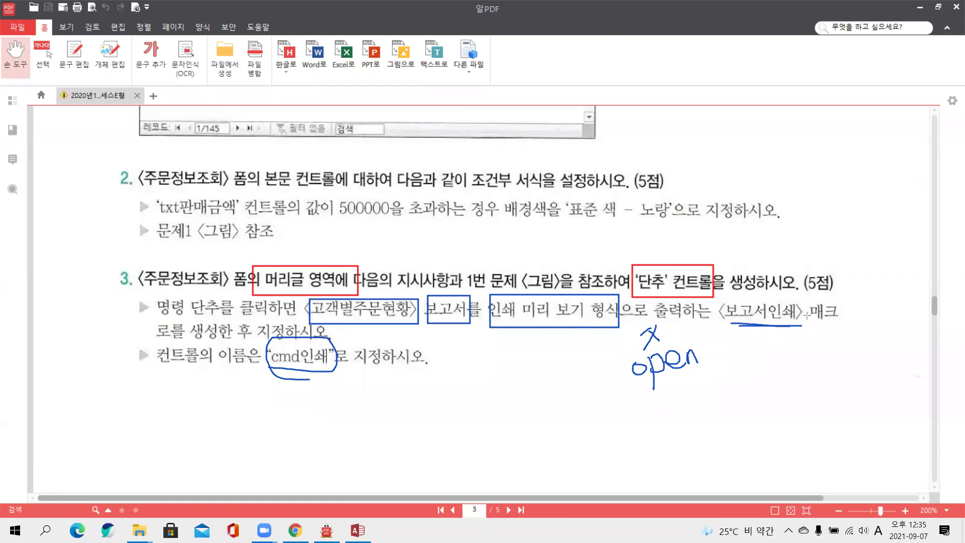
left_click_drag(807, 305, 841, 327)
left_click_drag(152, 316, 231, 341)
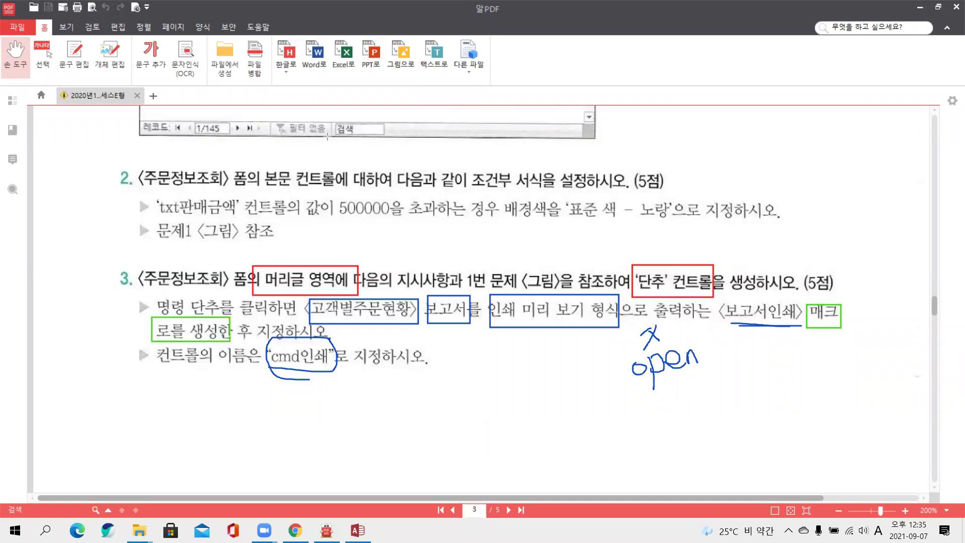
left_click_drag(718, 300, 804, 331)
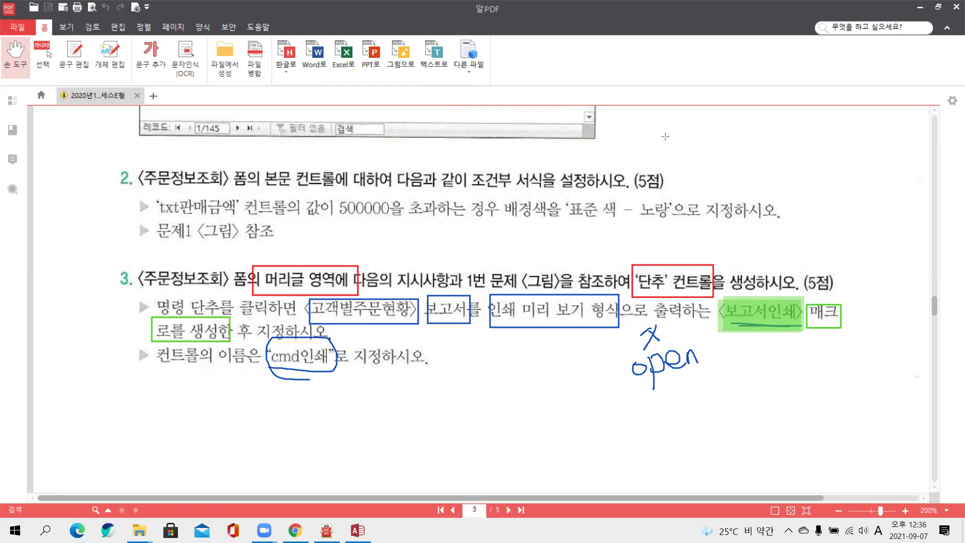
key("Escape")
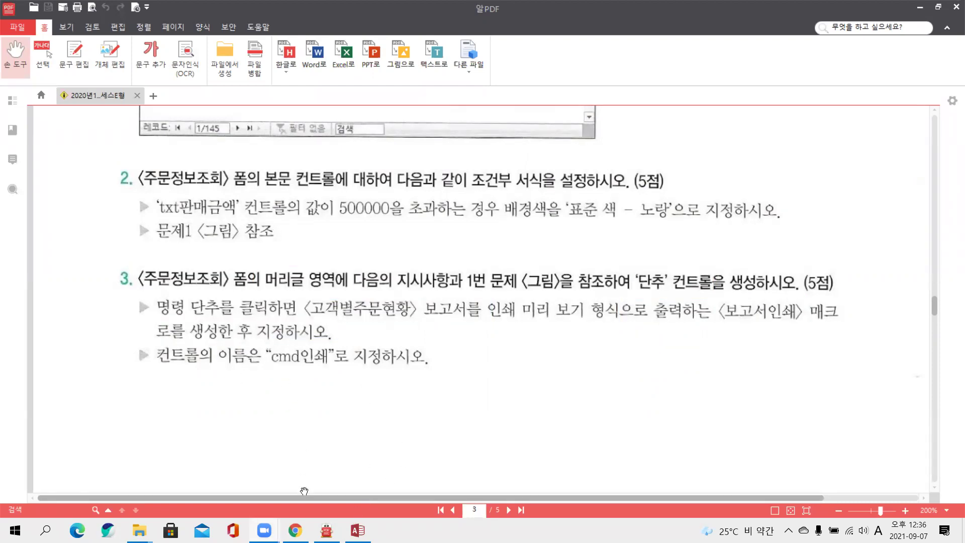
Step: Return to Access and, in the form's design view, draw a command button about 2 × 0.7 cm beside 조회, without the wizard
left_click(358, 531)
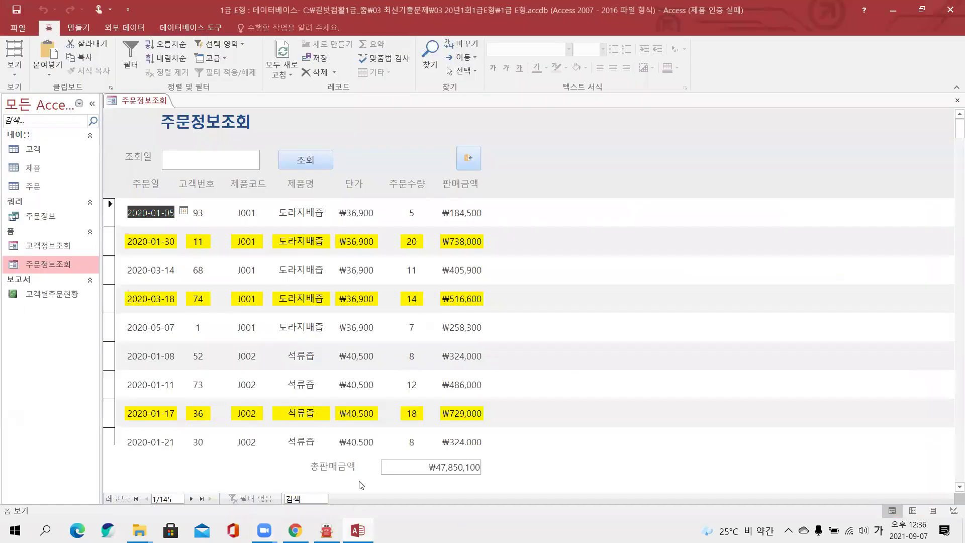
right_click(132, 98)
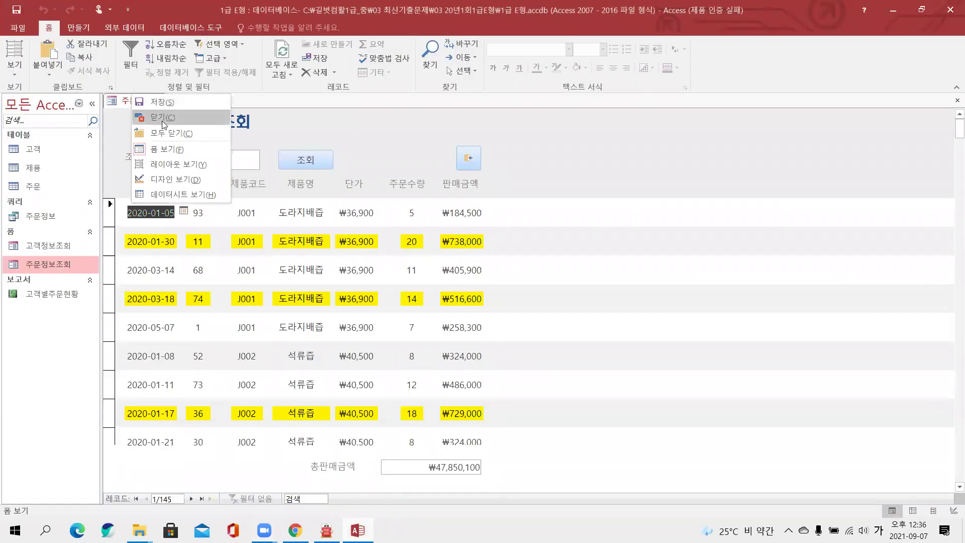
left_click(168, 180)
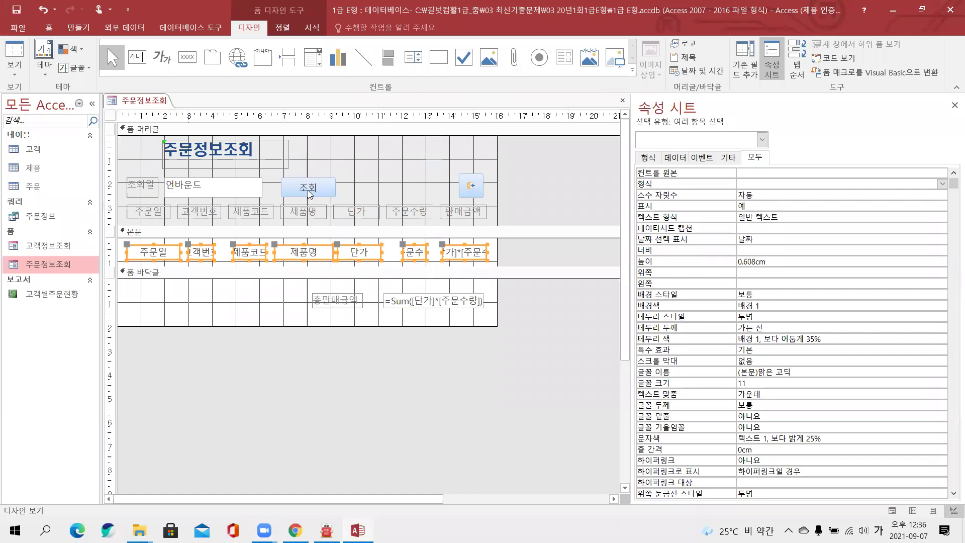
left_click(200, 62)
left_click_drag(345, 178, 395, 196)
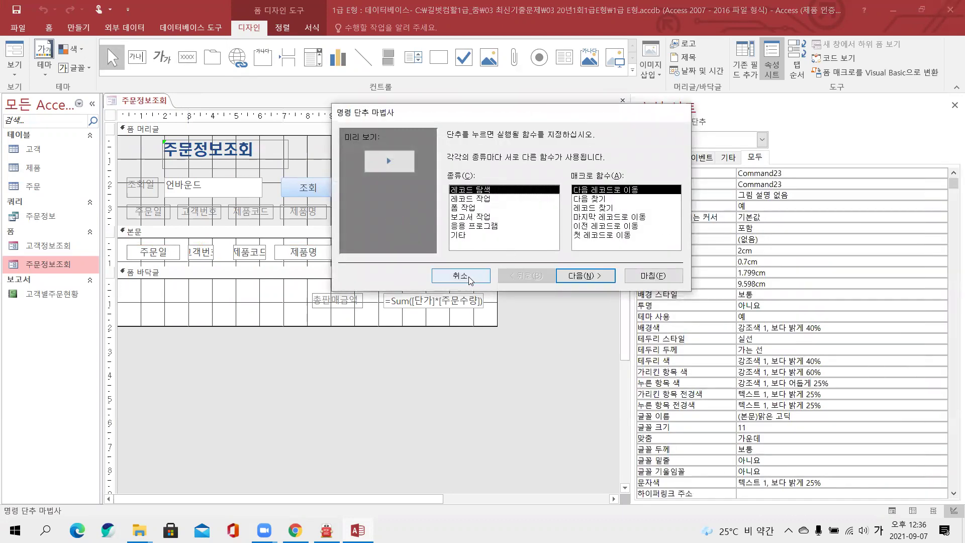
left_click(461, 275)
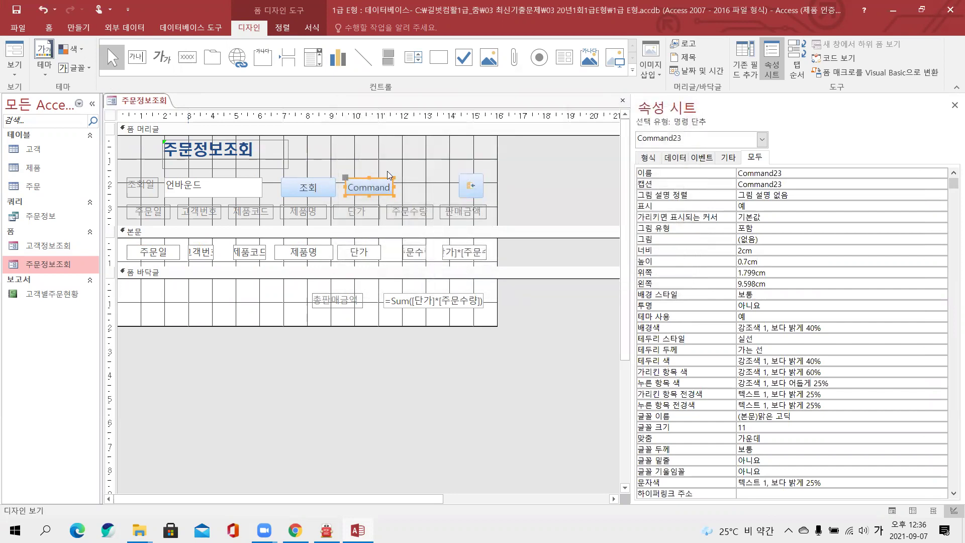
Step: Create a new macro and add an OpenReport action to it
left_click(77, 28)
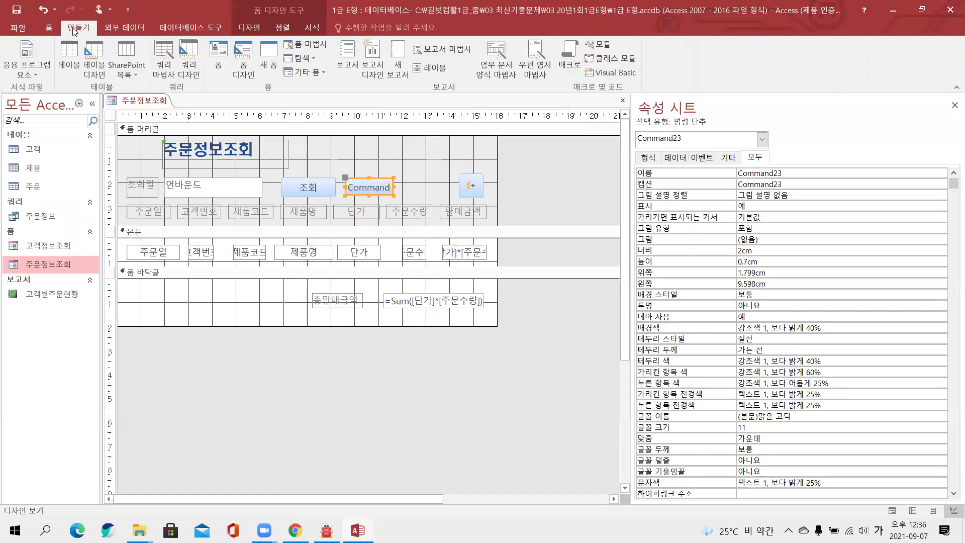
left_click(571, 57)
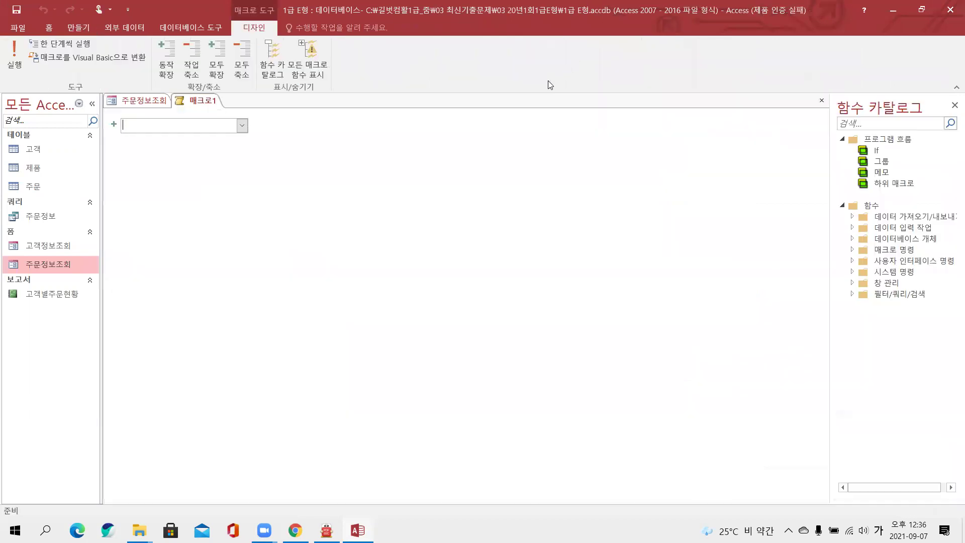
left_click(241, 125)
scroll(195, 244, "down", 10)
scroll(195, 244, "down", 1)
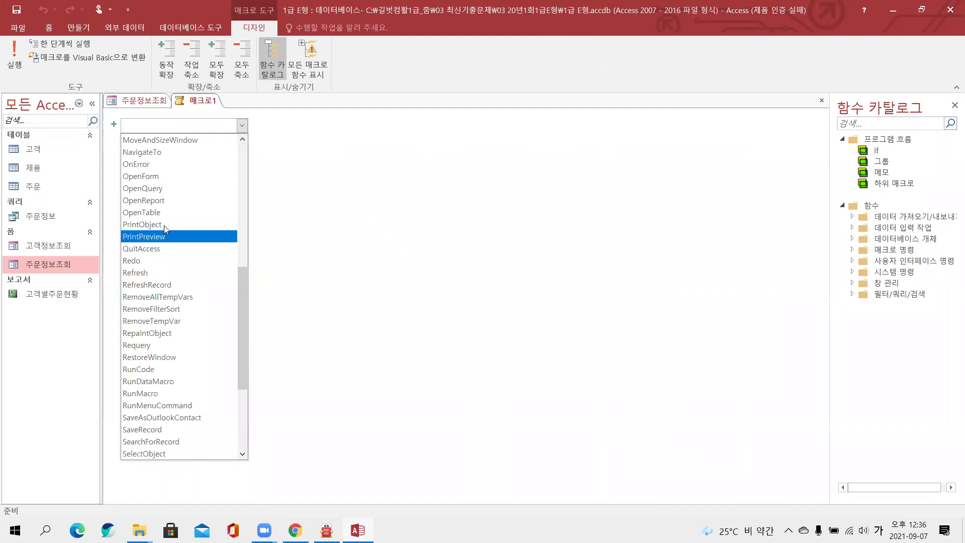
left_click(164, 203)
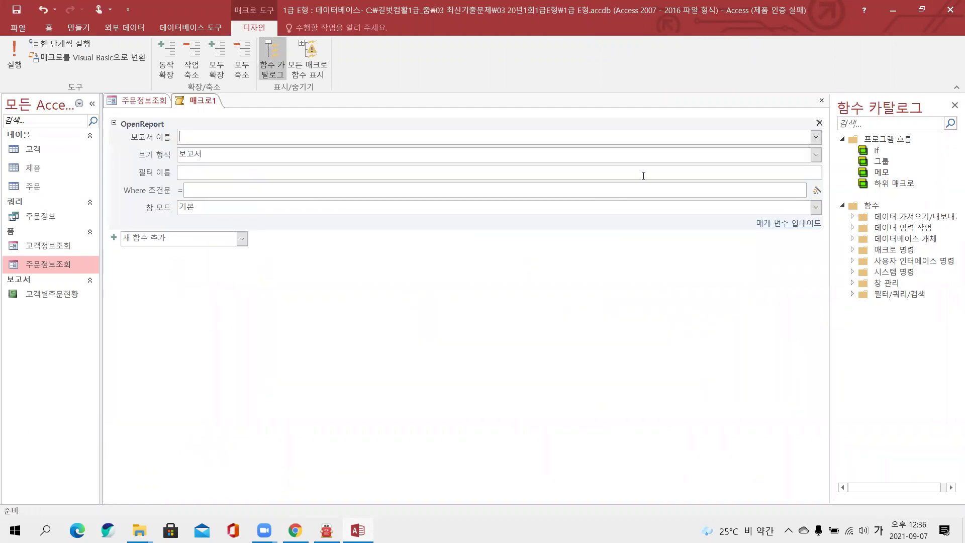
Step: Set the OpenReport action's 보고서 이름 to 고객별주문현황 and its 보기 형식 to 인쇄 미리 보기
left_click(816, 138)
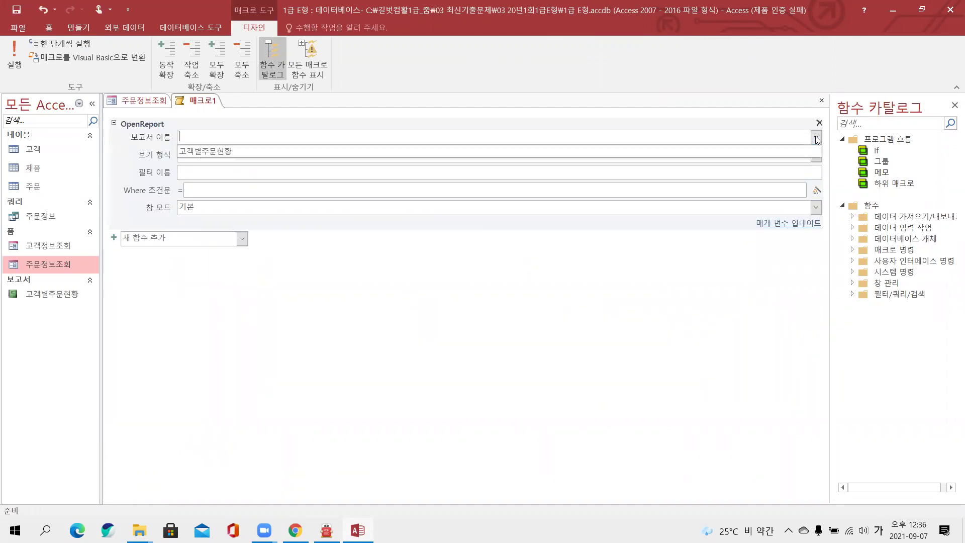
left_click(775, 152)
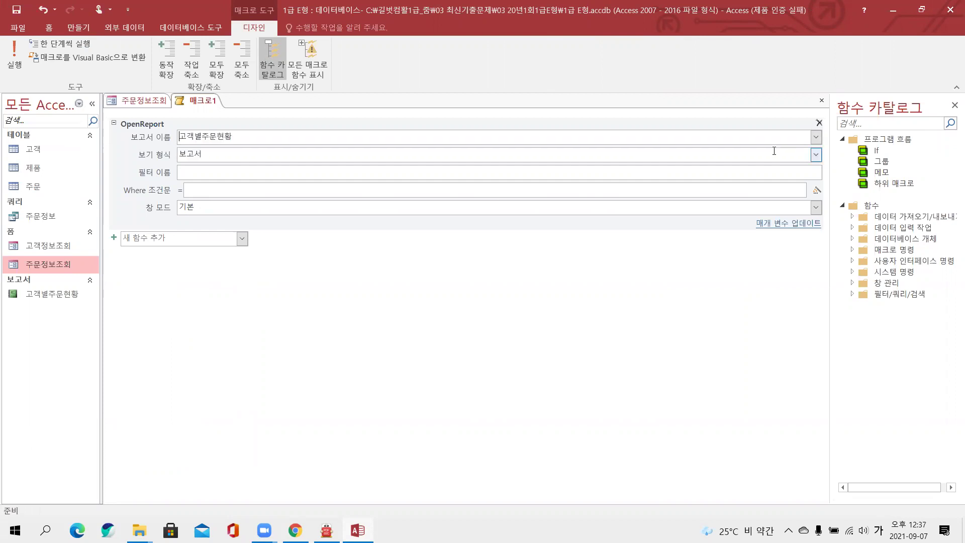
left_click(816, 155)
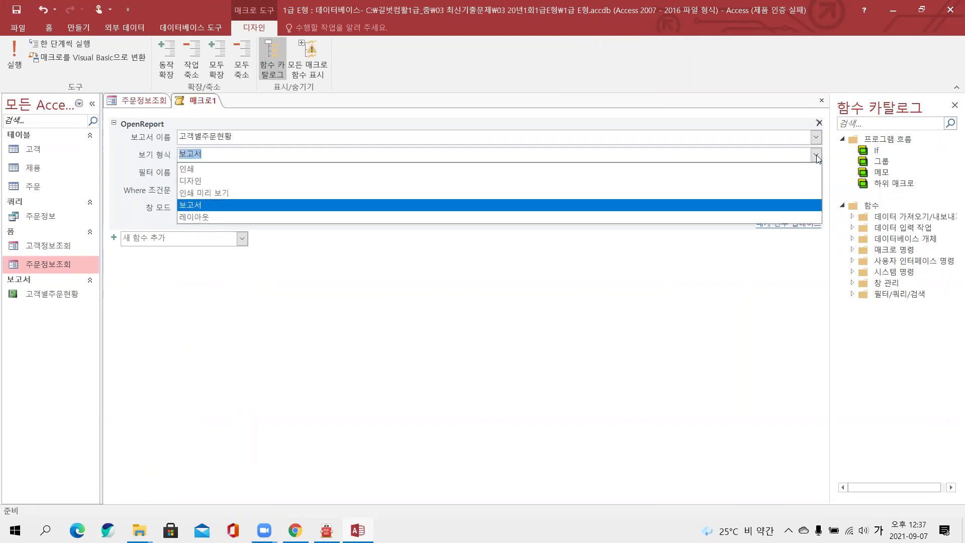
left_click(748, 191)
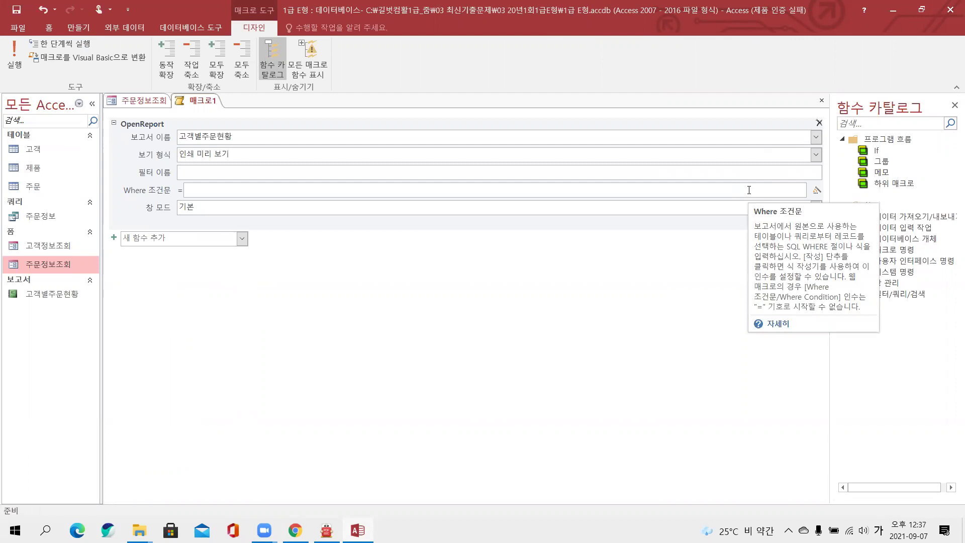
Step: Close the macro and save it under the name 보고서인쇄
left_click(821, 102)
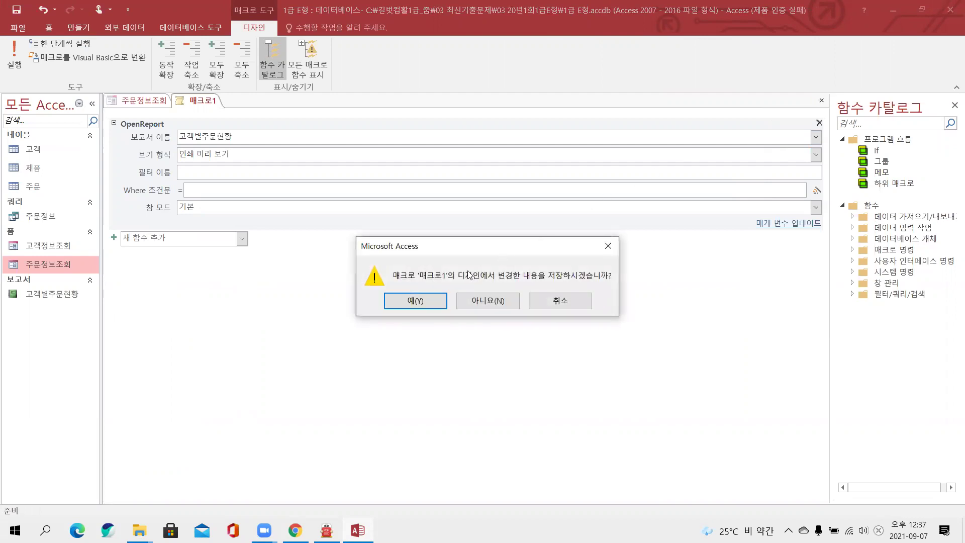
left_click(426, 304)
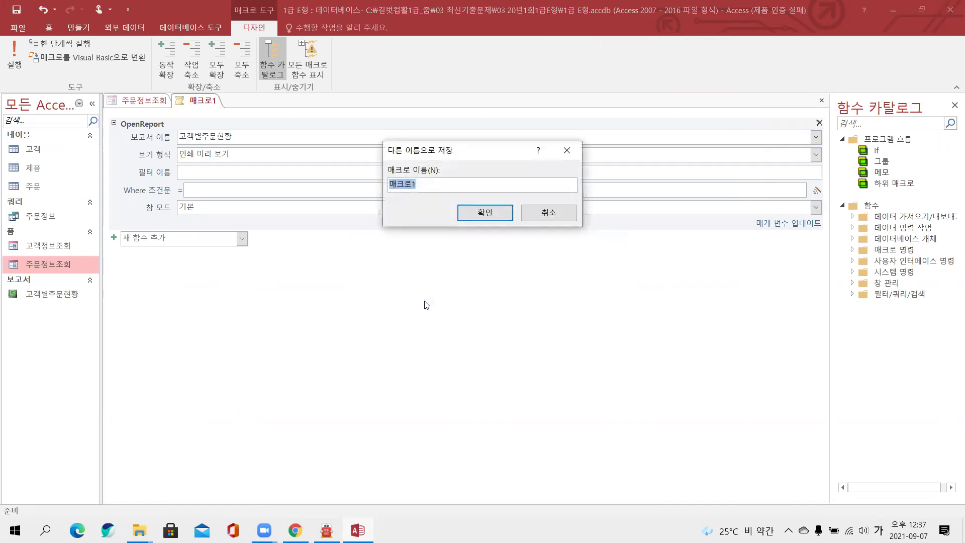
type("보고서인쇄")
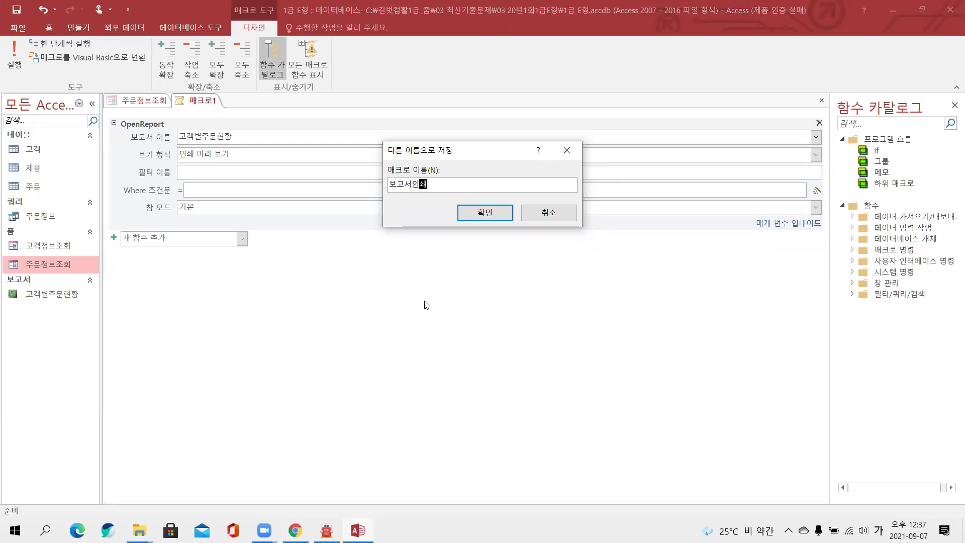
key("Return")
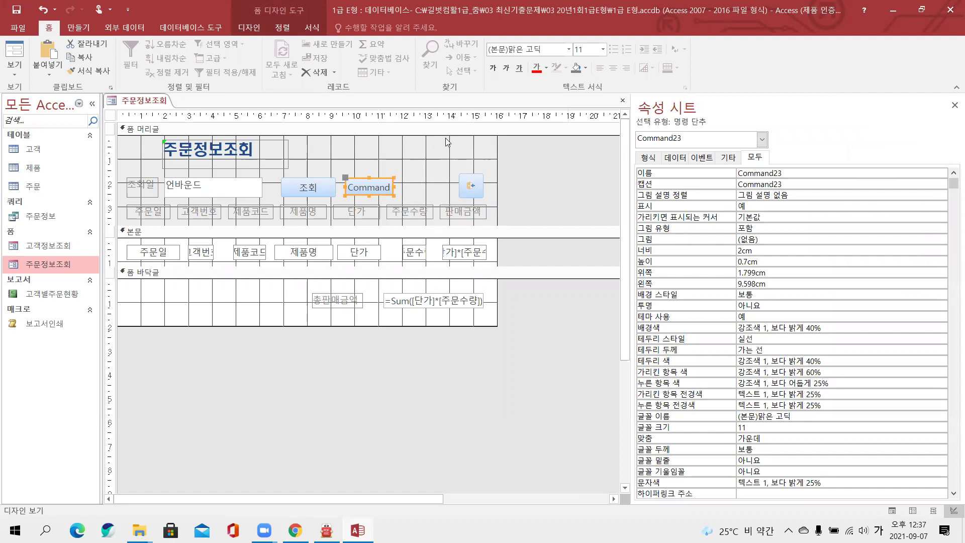
Step: Name the new command button cmd인쇄 and set its 캡션 to 인쇄
left_click(451, 70)
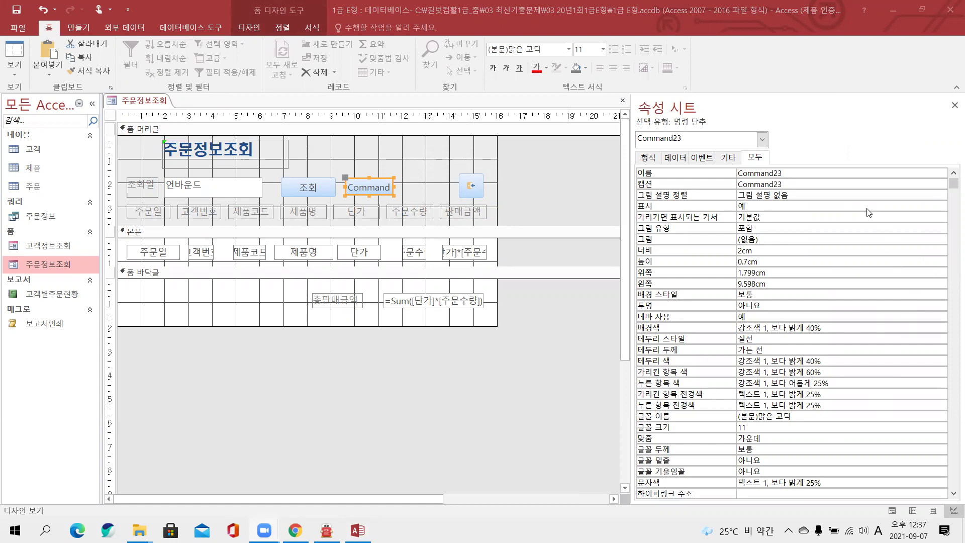
left_click(756, 161)
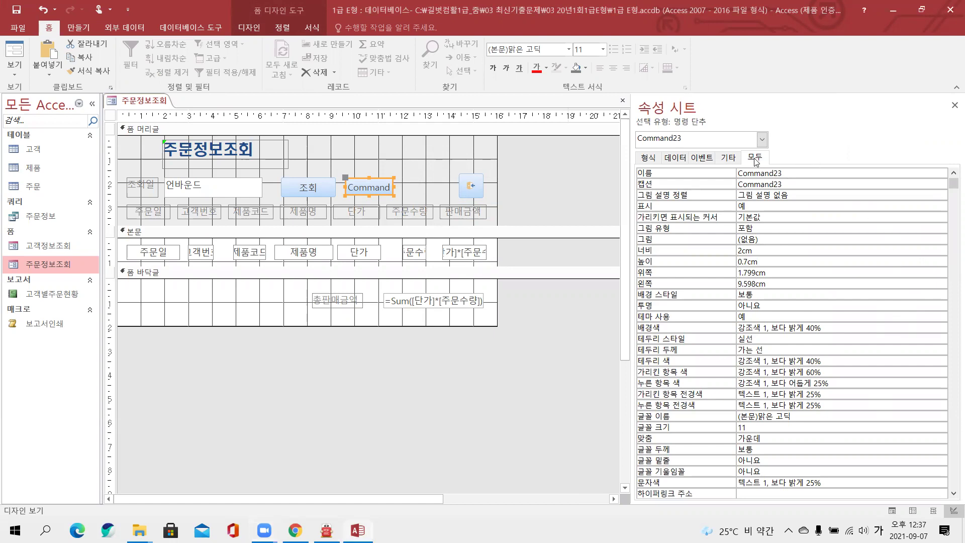
left_click(797, 174)
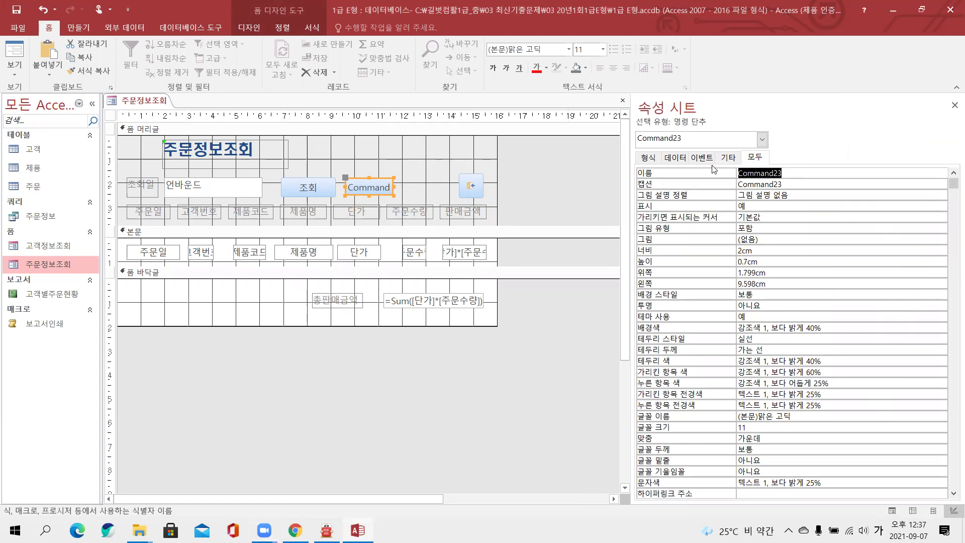
type("cmd인쇄")
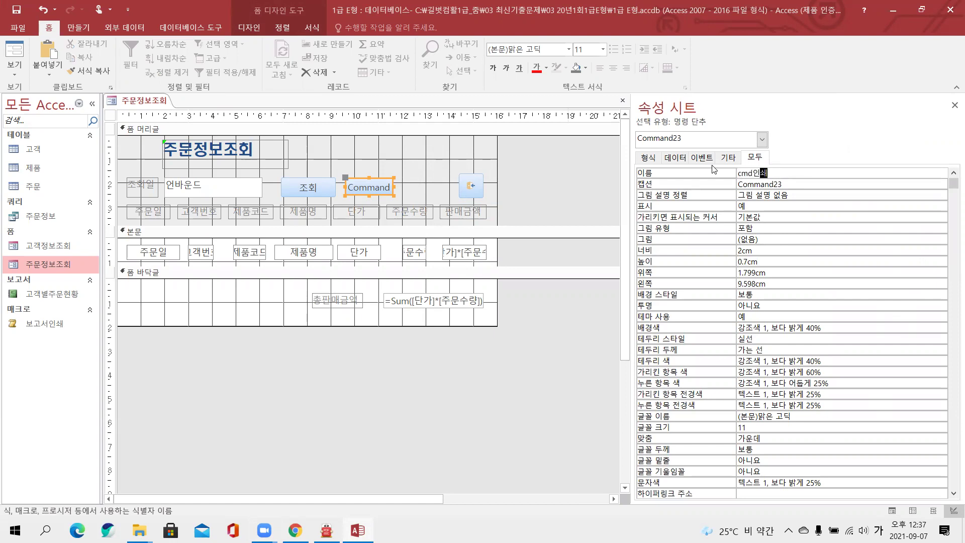
left_click(790, 185)
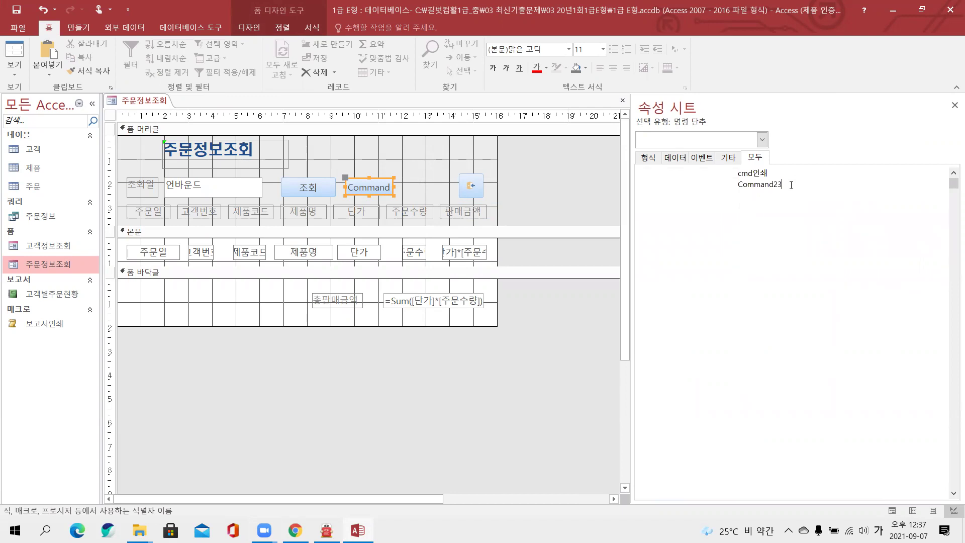
left_click_drag(784, 185, 735, 182)
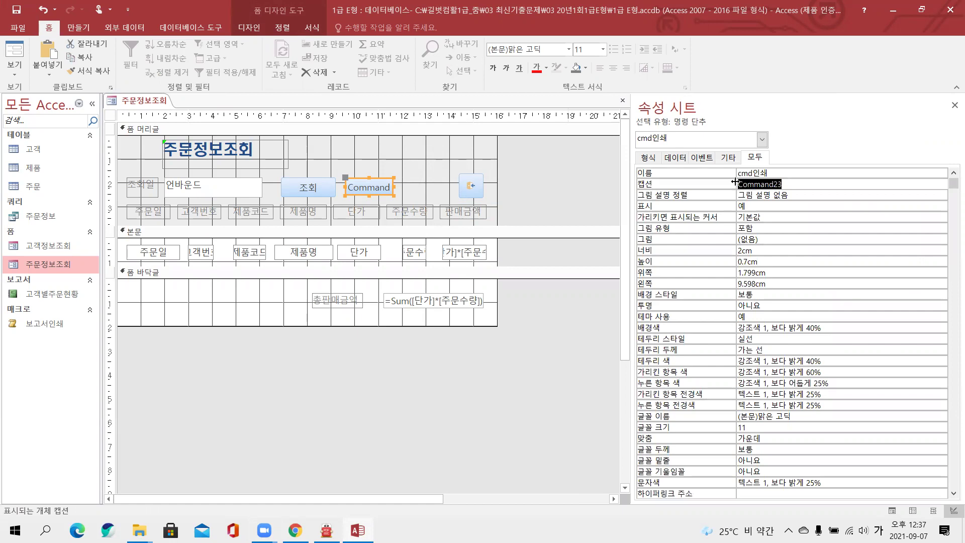
type("인쇄")
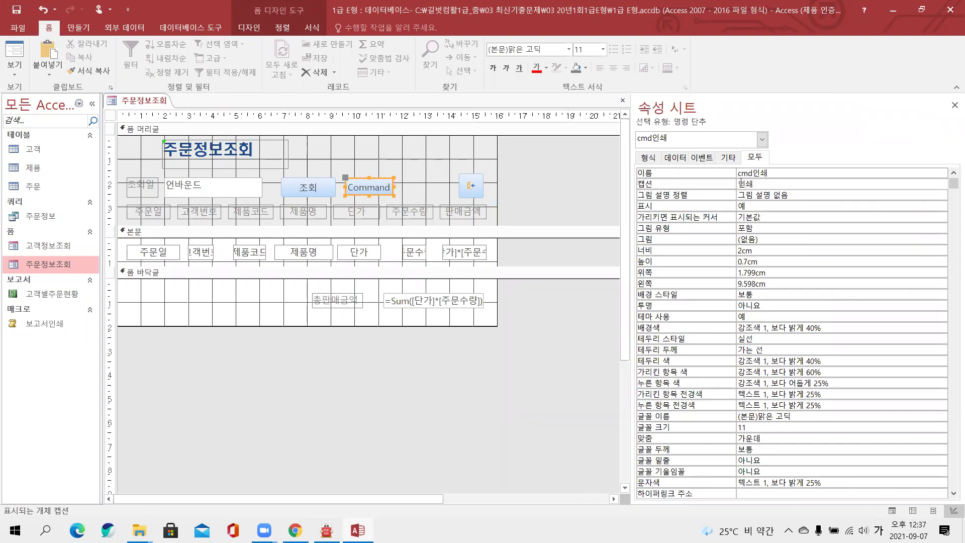
Step: Assign the 보고서인쇄 macro to the On Click event of the cmd인쇄 button
left_click(702, 159)
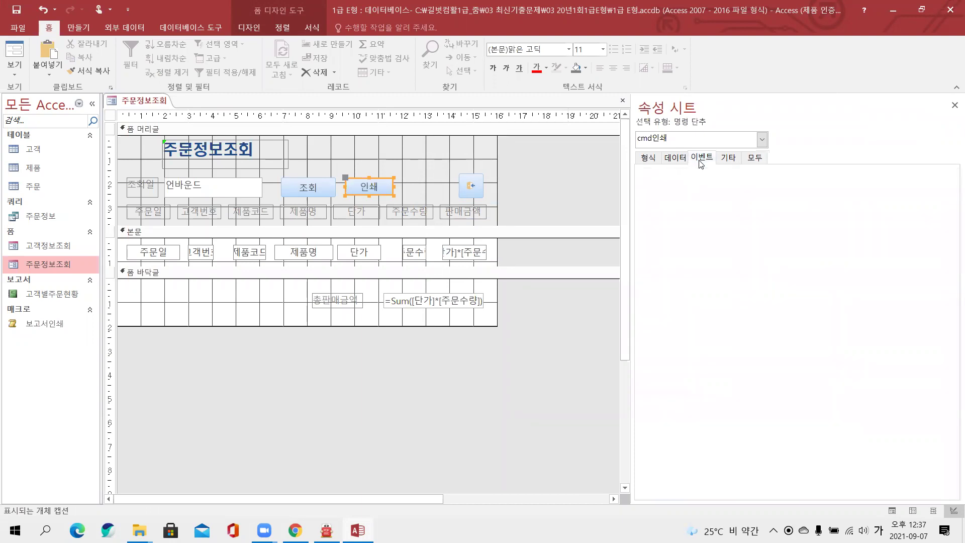
left_click(744, 173)
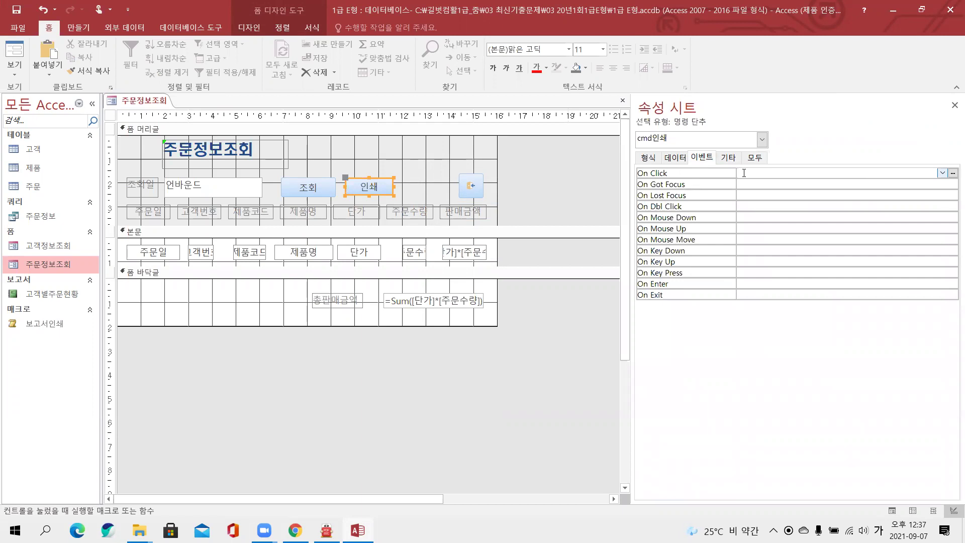
left_click(942, 174)
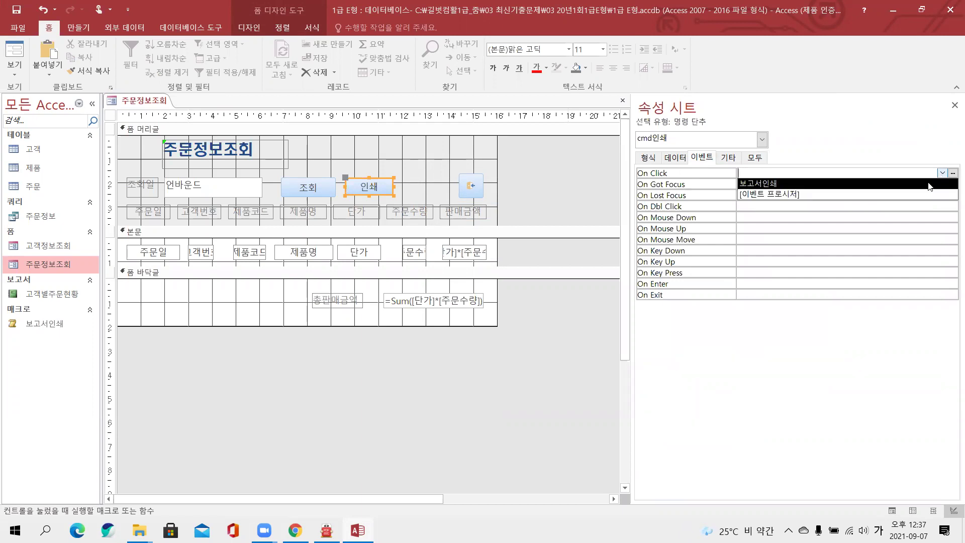
left_click(929, 184)
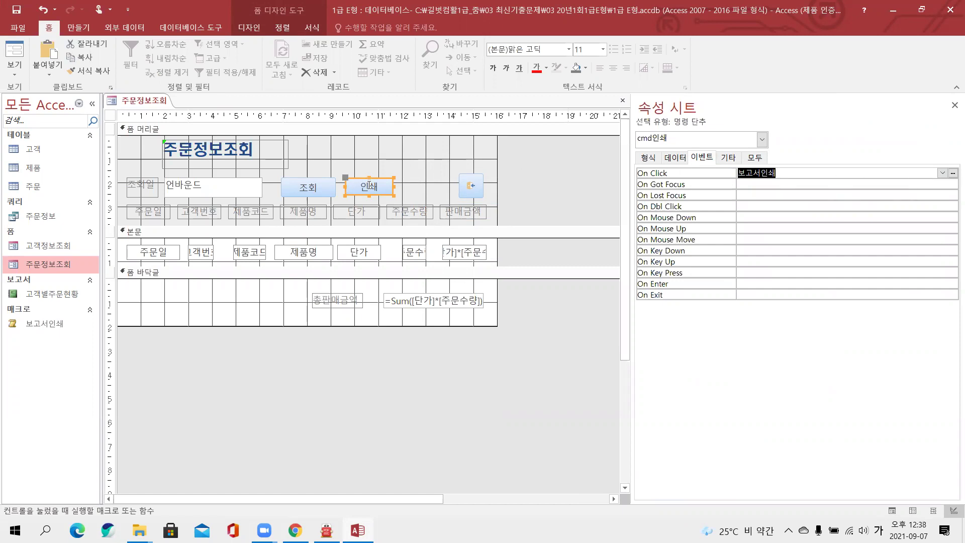
Step: Show the 주문정보조회 form in form view and run its 인쇄 button to examine the 고객별주문현황 print preview
right_click(126, 103)
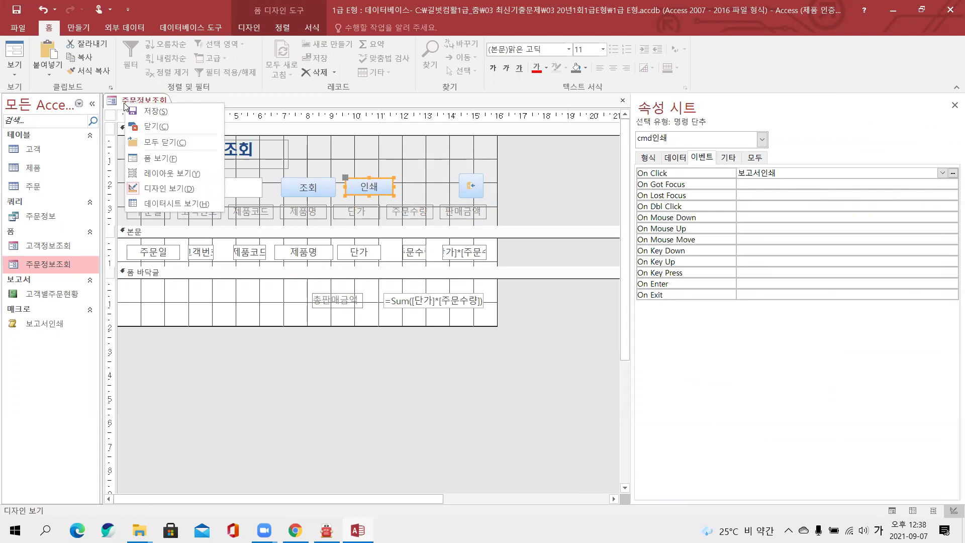
left_click(168, 164)
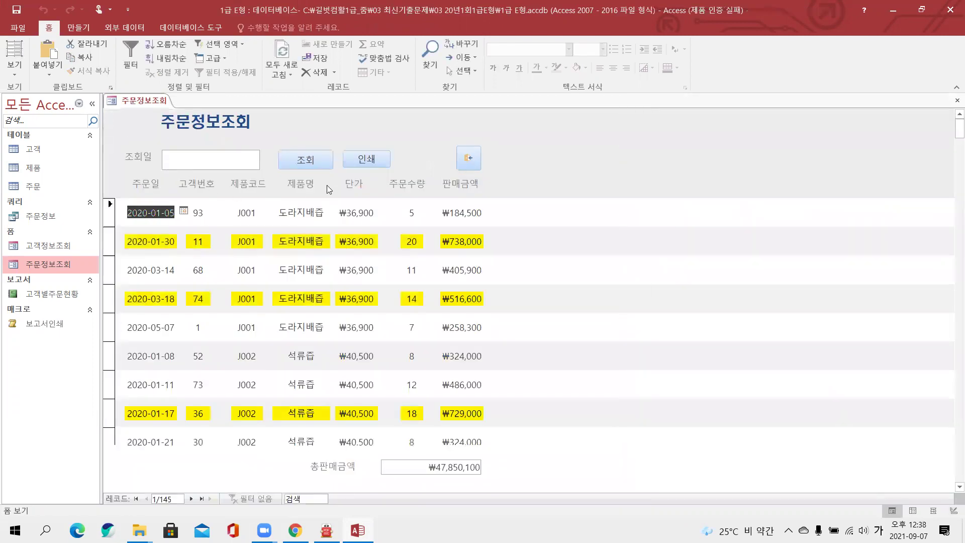
left_click(363, 163)
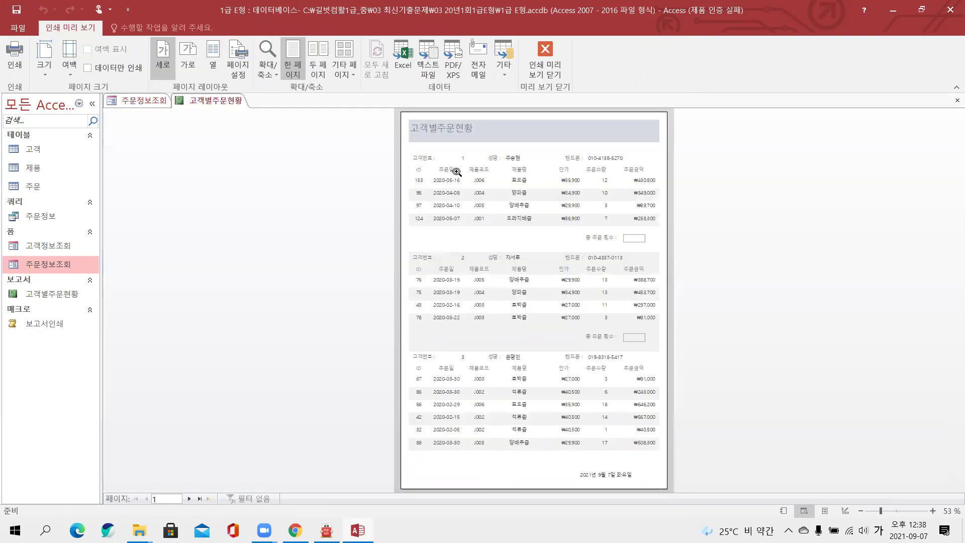
scroll(448, 208, "up", 3)
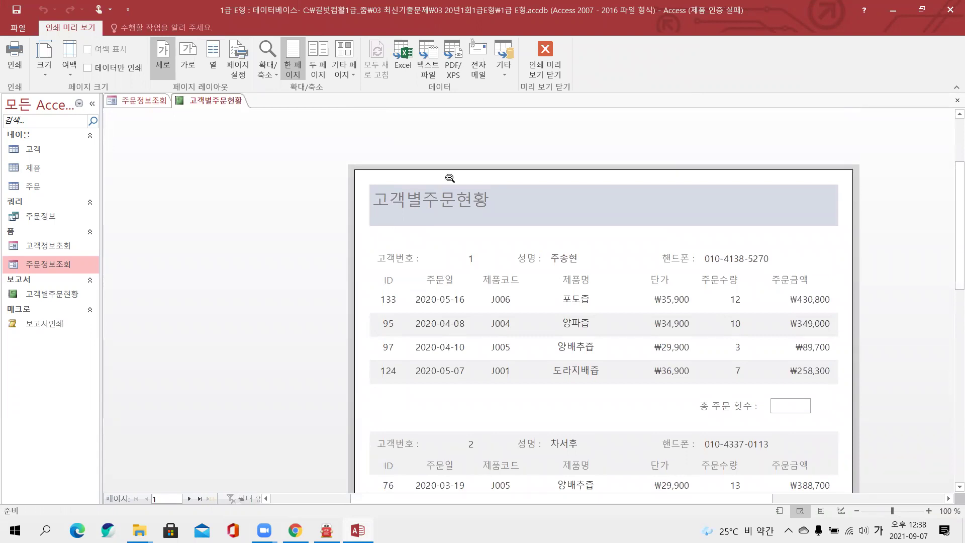
left_click_drag(327, 201, 93, 29)
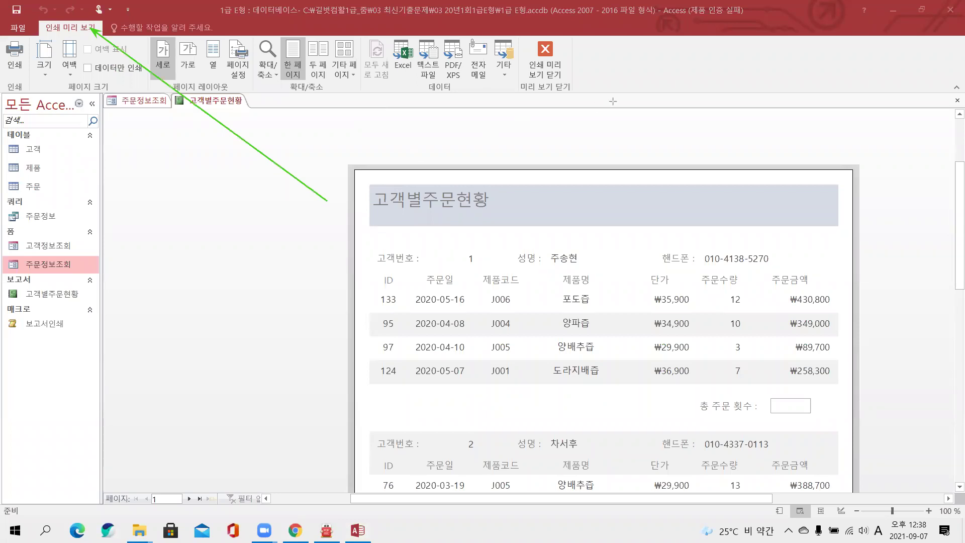
Step: Close the 고객별주문현황 preview and the 주문정보조회 form, saving the form's design changes
right_click(231, 100)
left_click(251, 125)
right_click(164, 103)
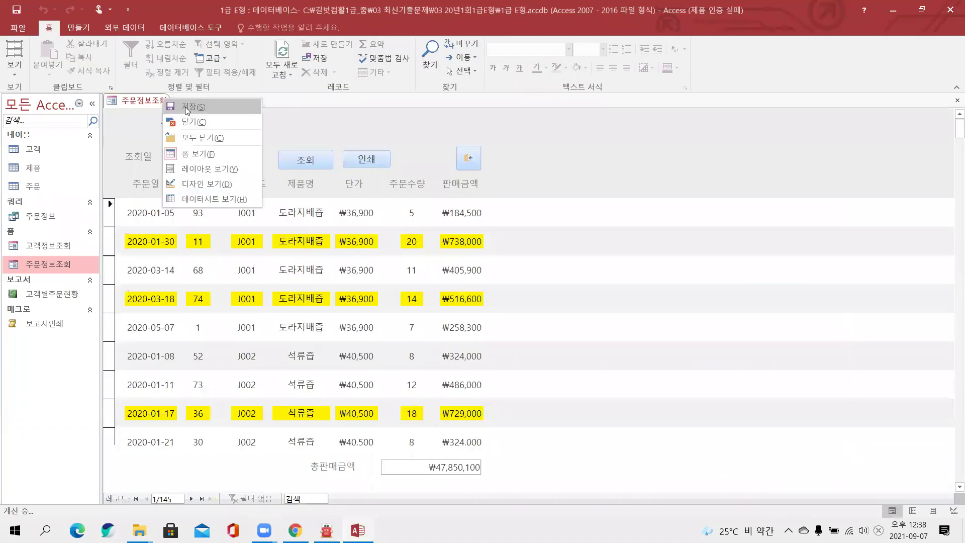
left_click(197, 122)
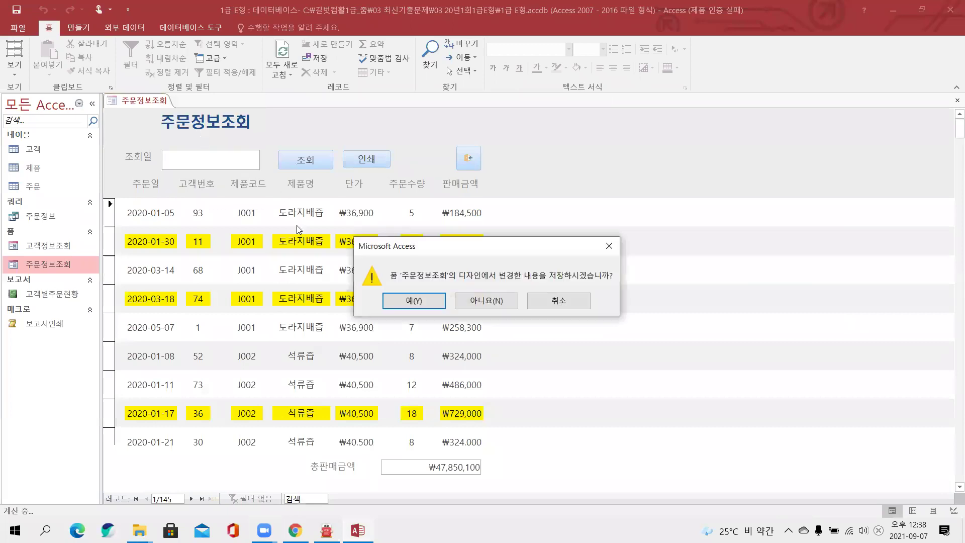
left_click(399, 296)
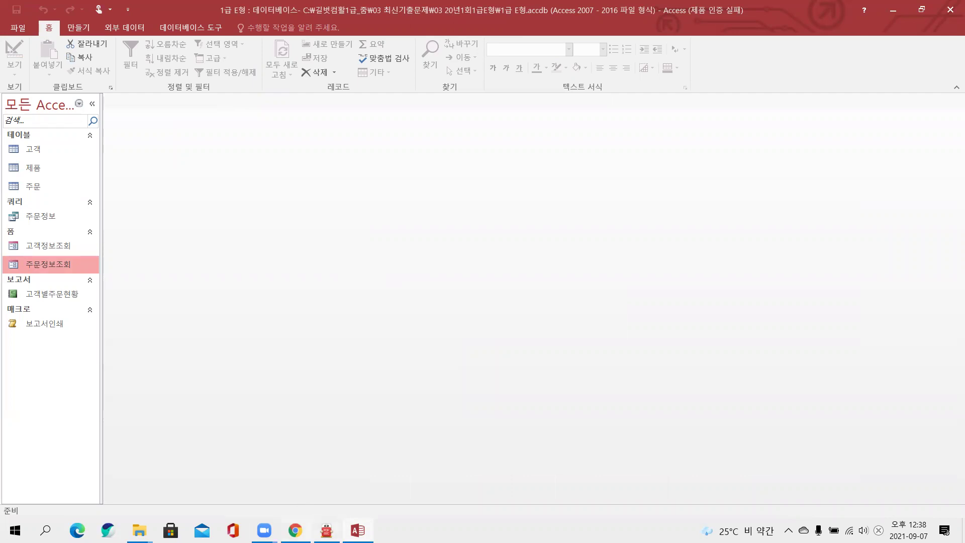
Step: Switch to the exam sheet in 알PDF and read the 문제 3 instructions for completing the 고객별주문현황 report
key("alt+Tab")
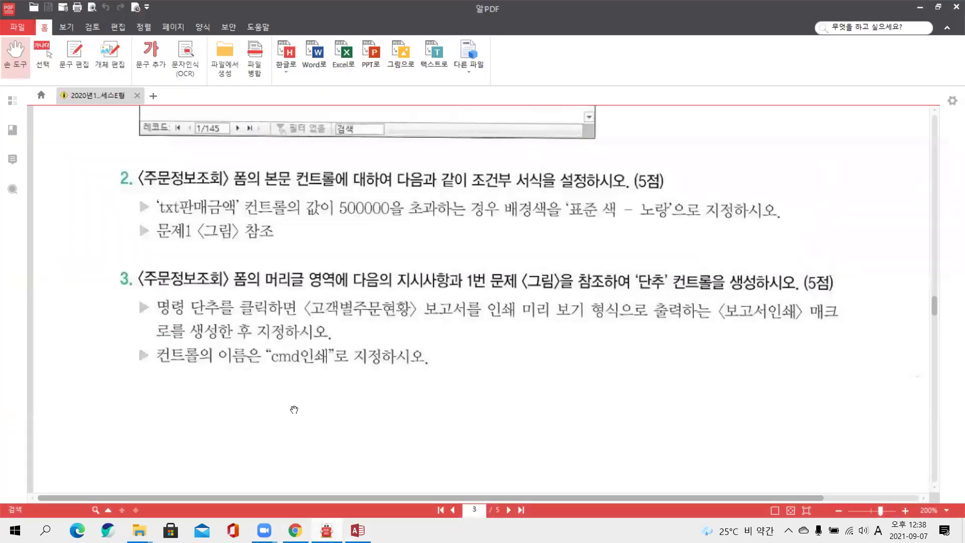
scroll(243, 276, "down", 10)
scroll(243, 276, "down", 5)
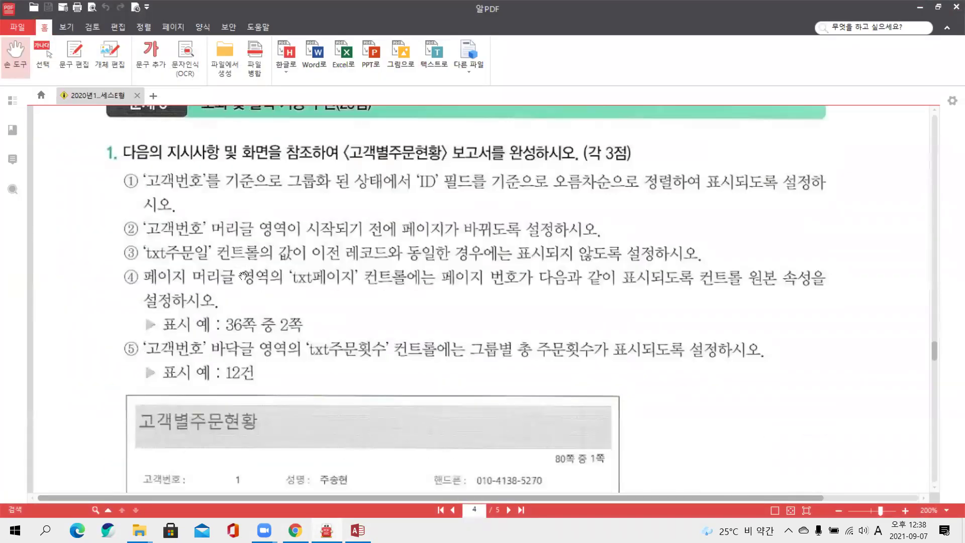
scroll(242, 276, "up", 2)
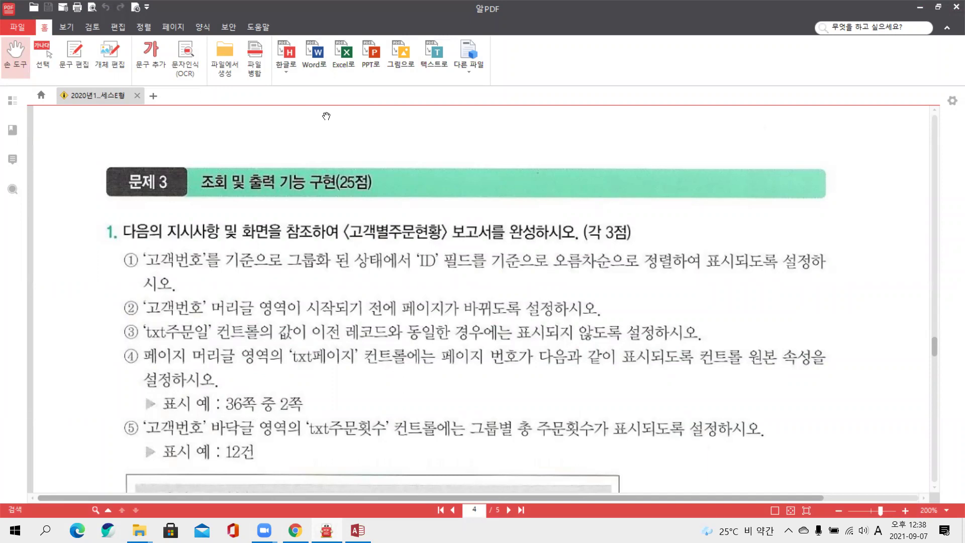
scroll(327, 116, "down", 2)
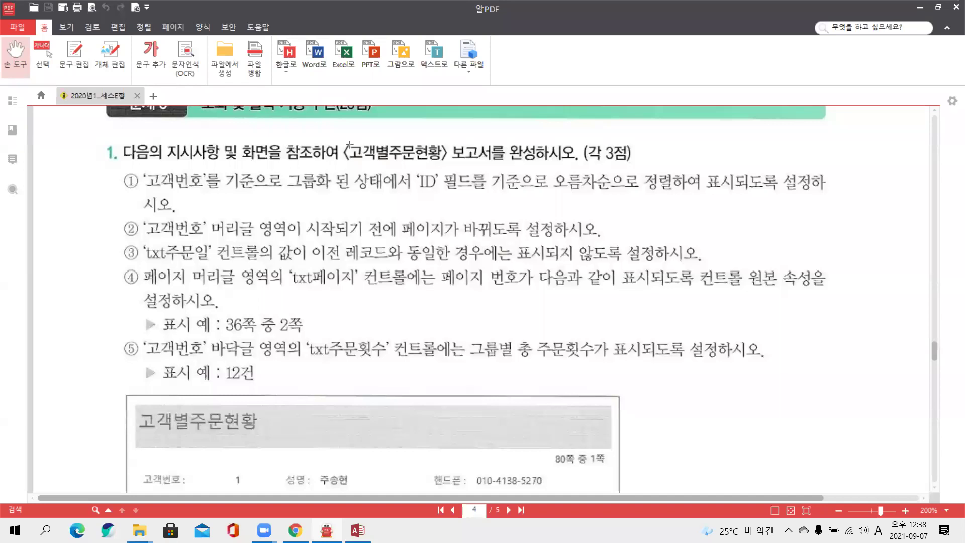
left_click_drag(346, 141, 495, 162)
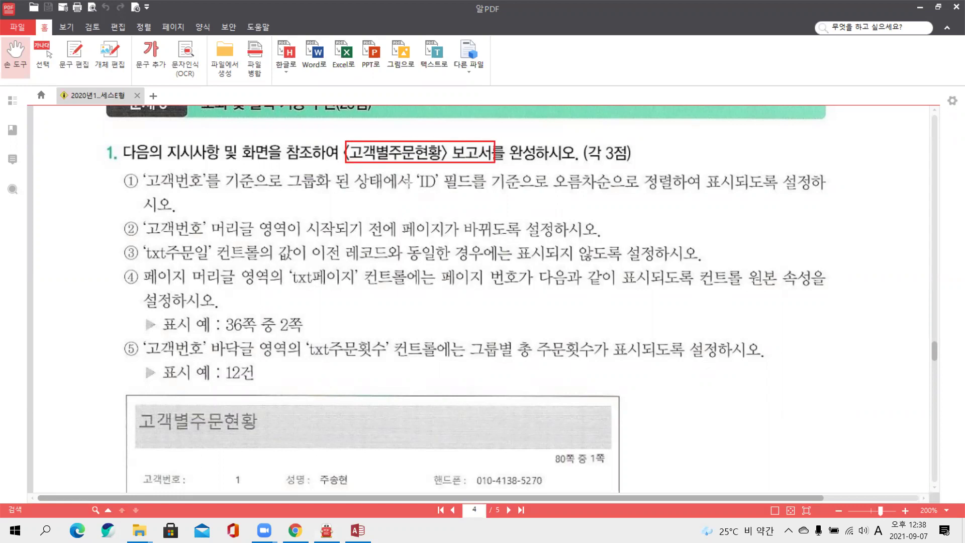
left_click_drag(412, 169, 474, 190)
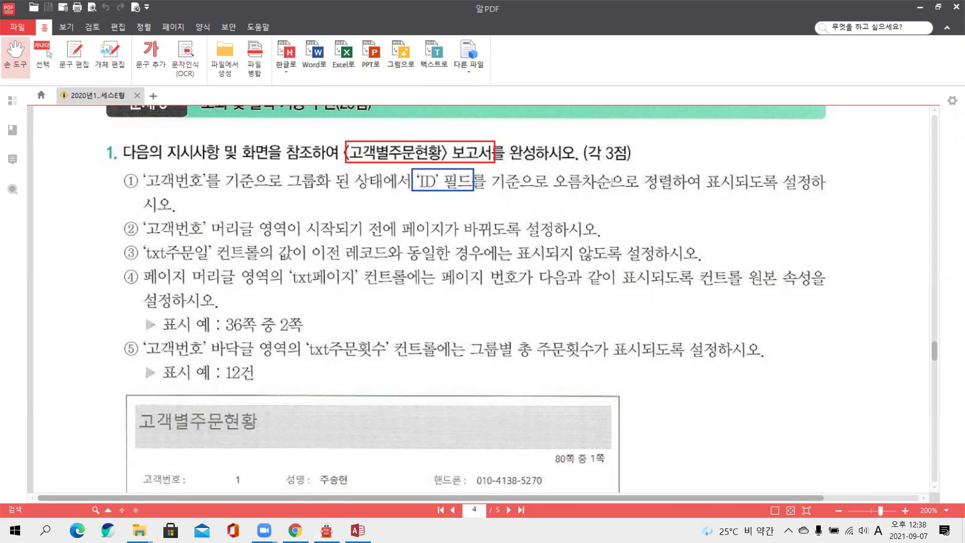
left_click_drag(644, 171, 672, 194)
left_click_drag(402, 218, 519, 238)
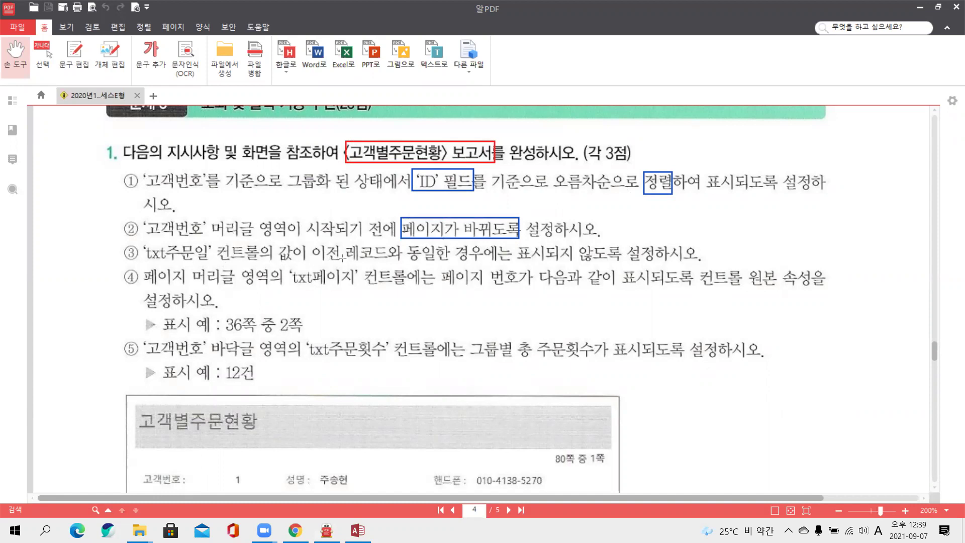
left_click_drag(308, 244, 481, 261)
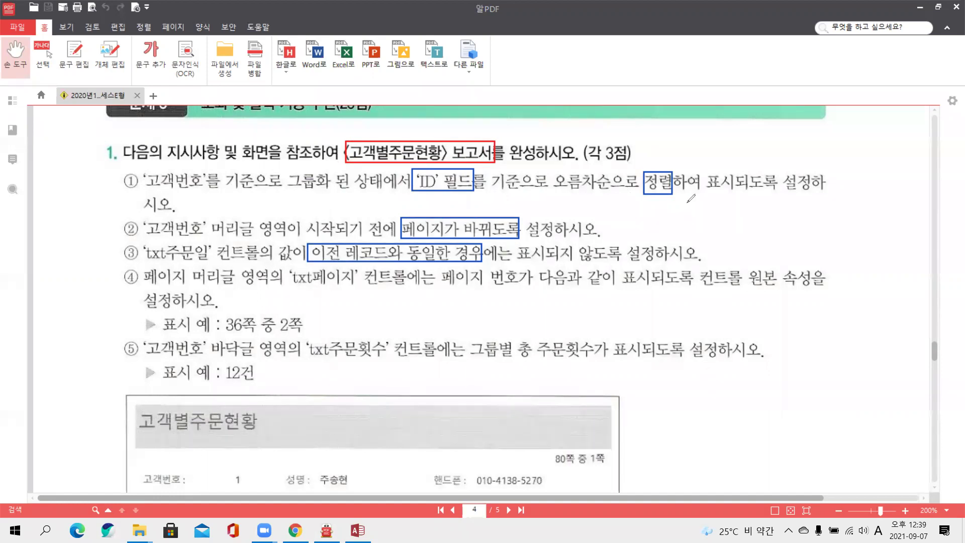
mouse_move(709, 250)
left_mouse_down()
mouse_move(759, 238)
mouse_move(760, 260)
mouse_move(769, 246)
mouse_move(779, 261)
left_mouse_up()
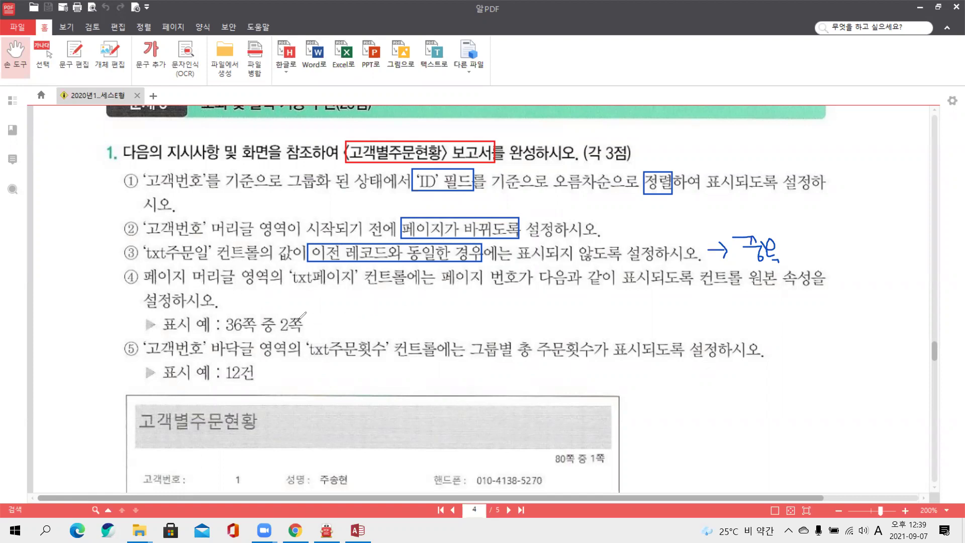
left_click_drag(239, 316, 302, 315)
mouse_move(228, 318)
left_mouse_down()
mouse_move(227, 297)
mouse_move(241, 284)
mouse_move(255, 302)
mouse_move(272, 294)
left_mouse_up()
mouse_move(288, 329)
left_mouse_down()
mouse_move(332, 329)
mouse_move(358, 314)
mouse_move(371, 328)
left_mouse_up()
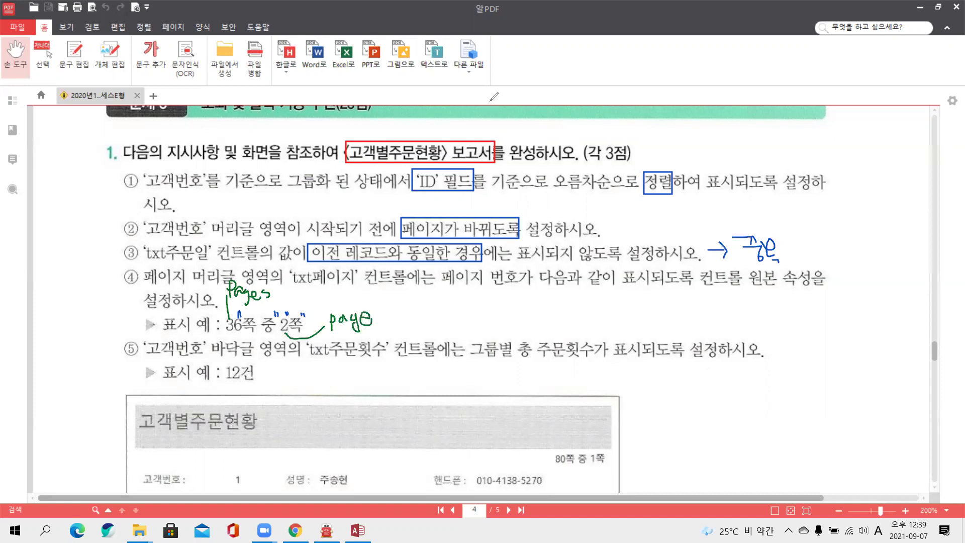
mouse_move(284, 298)
left_mouse_down()
mouse_move(282, 281)
mouse_move(291, 300)
mouse_move(317, 284)
mouse_move(330, 296)
left_mouse_up()
mouse_move(387, 294)
left_mouse_down()
mouse_move(378, 279)
mouse_move(382, 302)
mouse_move(391, 293)
left_mouse_up()
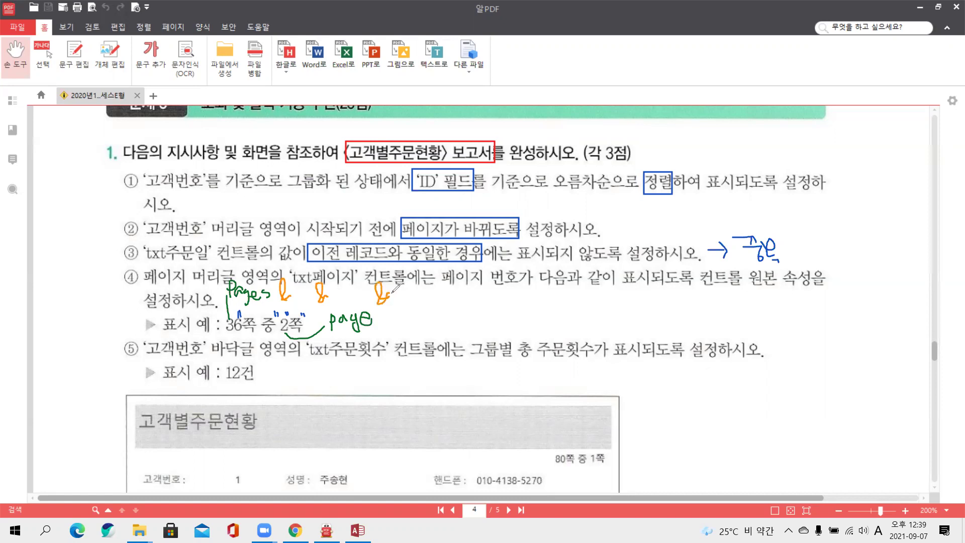
mouse_move(247, 317)
left_mouse_down()
mouse_move(274, 327)
mouse_move(259, 312)
mouse_move(287, 312)
mouse_move(301, 290)
left_mouse_up()
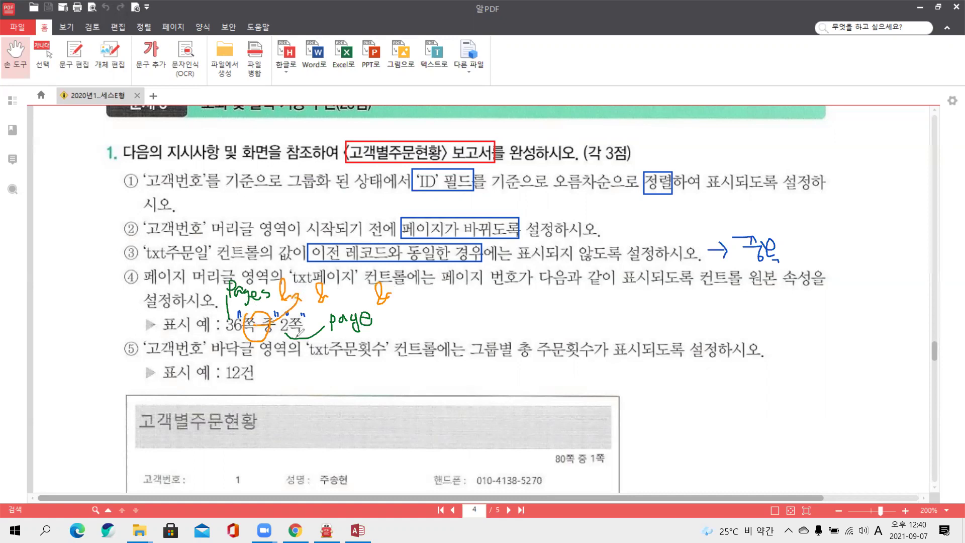
mouse_move(350, 310)
left_mouse_down()
mouse_move(351, 297)
mouse_move(307, 325)
mouse_move(400, 321)
mouse_move(402, 299)
mouse_move(415, 304)
left_mouse_up()
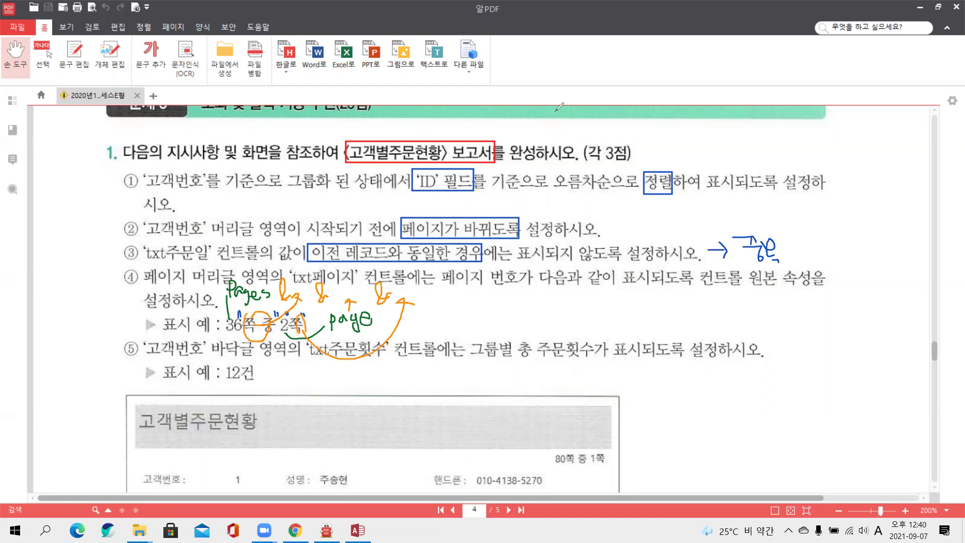
left_click(391, 337)
left_click(413, 303)
left_click_drag(467, 335, 594, 363)
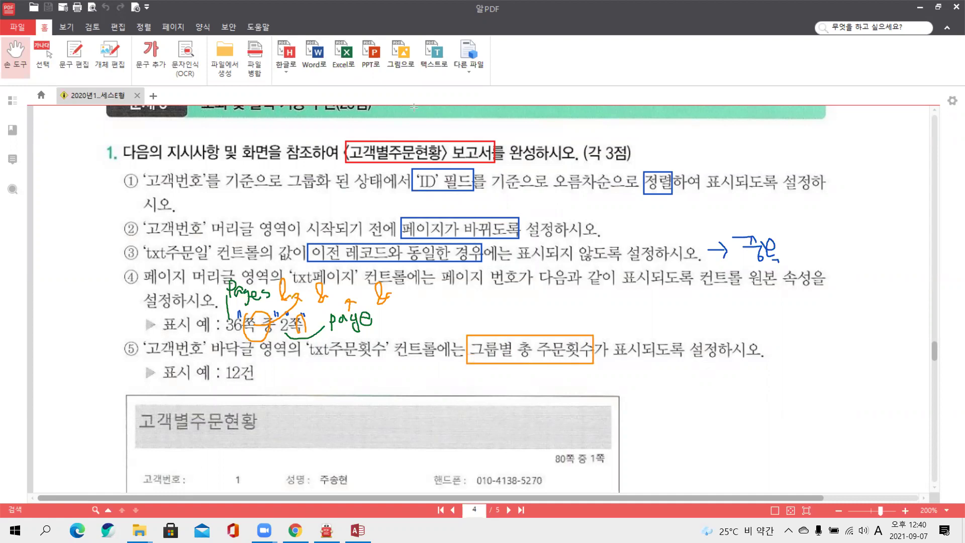
left_click_drag(385, 366, 436, 362)
left_click_drag(552, 353, 599, 354)
mouse_move(494, 373)
left_mouse_down()
mouse_move(498, 385)
mouse_move(536, 378)
mouse_move(549, 389)
mouse_move(556, 376)
mouse_move(559, 390)
mouse_move(589, 391)
mouse_move(578, 394)
left_mouse_up()
mouse_move(571, 384)
left_mouse_down()
mouse_move(591, 381)
mouse_move(603, 397)
left_mouse_up()
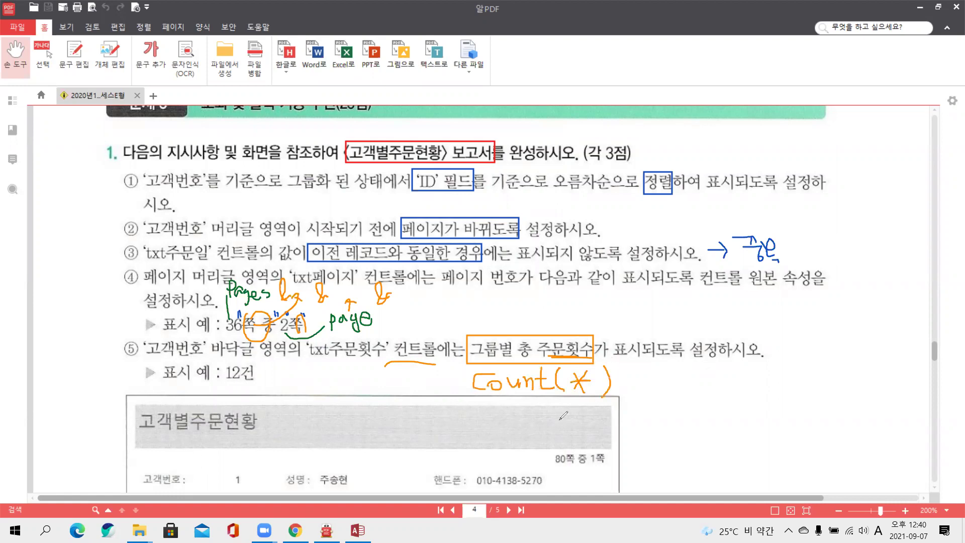
left_click_drag(227, 384, 254, 384)
left_click_drag(630, 372, 630, 388)
left_click_drag(640, 374, 637, 387)
left_click_drag(648, 367, 689, 378)
mouse_move(691, 371)
left_mouse_down()
mouse_move(692, 395)
mouse_move(701, 378)
left_mouse_up()
mouse_move(573, 351)
left_mouse_down()
mouse_move(549, 353)
mouse_move(553, 328)
mouse_move(578, 358)
mouse_move(579, 333)
mouse_move(532, 363)
mouse_move(544, 366)
left_mouse_up()
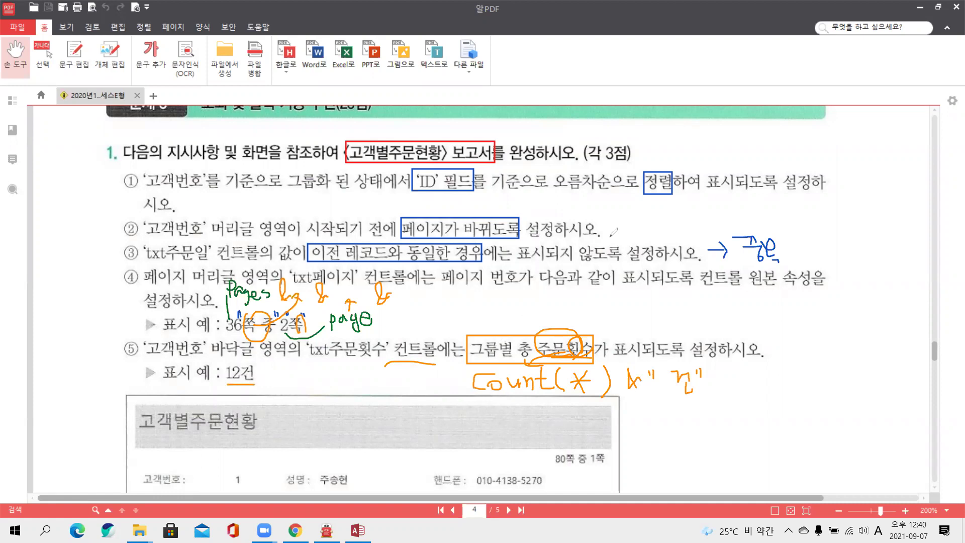
mouse_move(473, 336)
left_mouse_down()
mouse_move(539, 347)
mouse_move(478, 333)
left_mouse_up()
left_click_drag(147, 356, 284, 358)
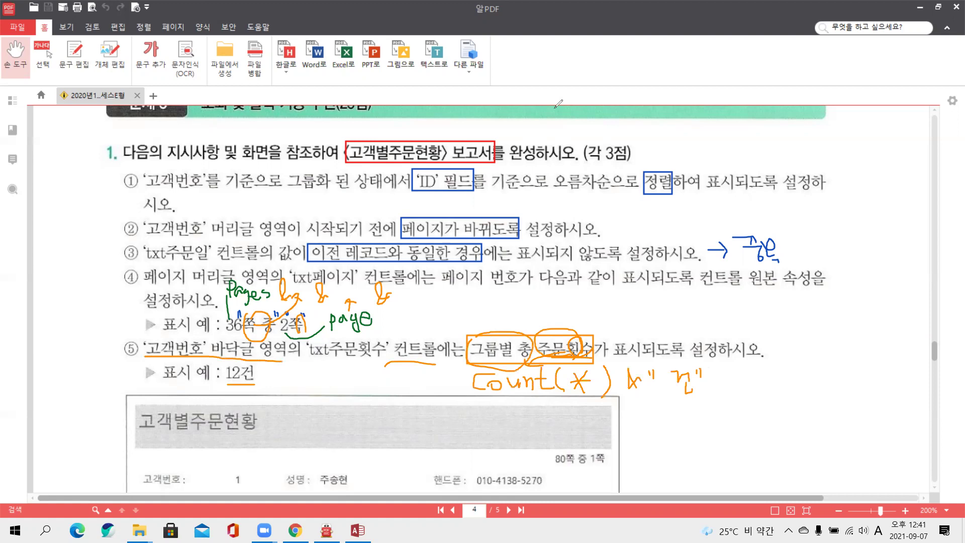
left_click(555, 108)
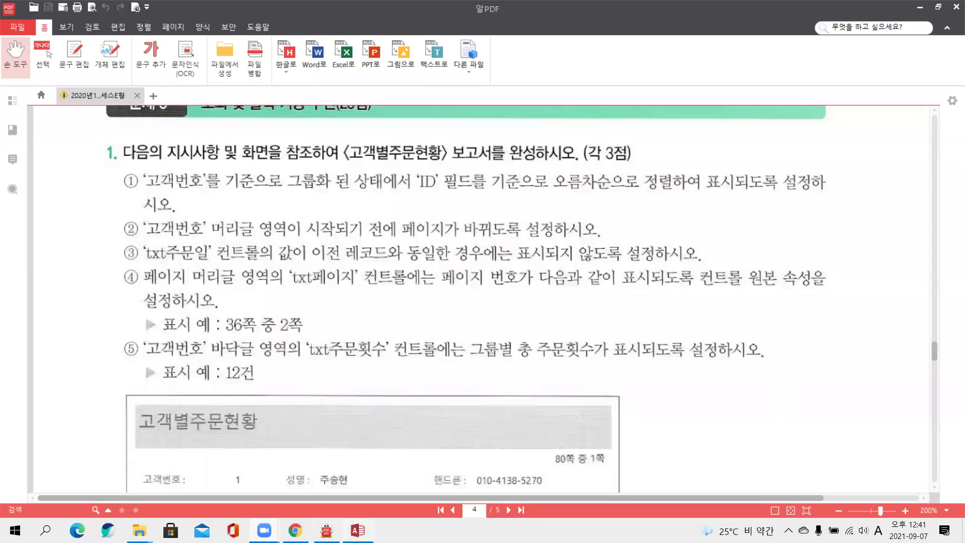
Step: Switch back to Access and open the 고객별주문현황 report in design view
left_click(363, 523)
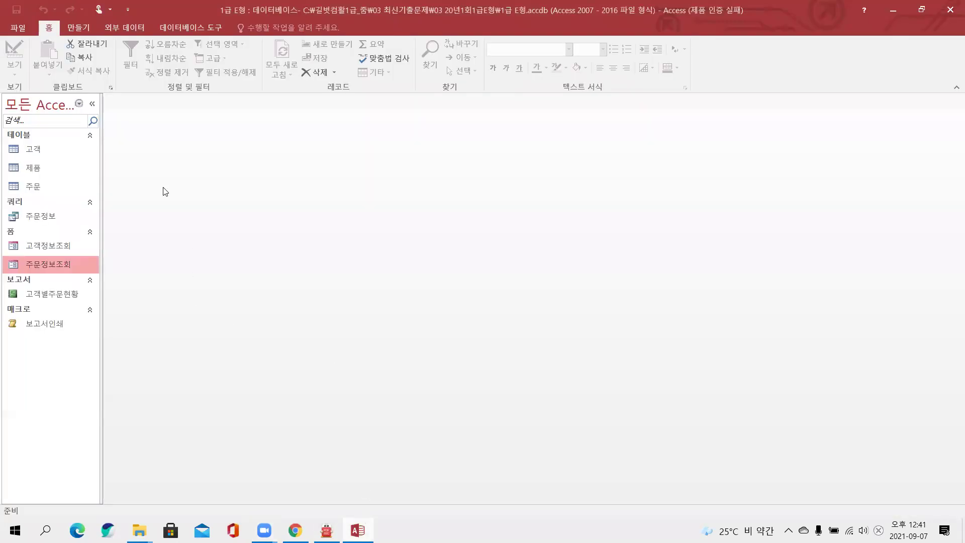
left_click(64, 305)
right_click(63, 302)
left_click(99, 340)
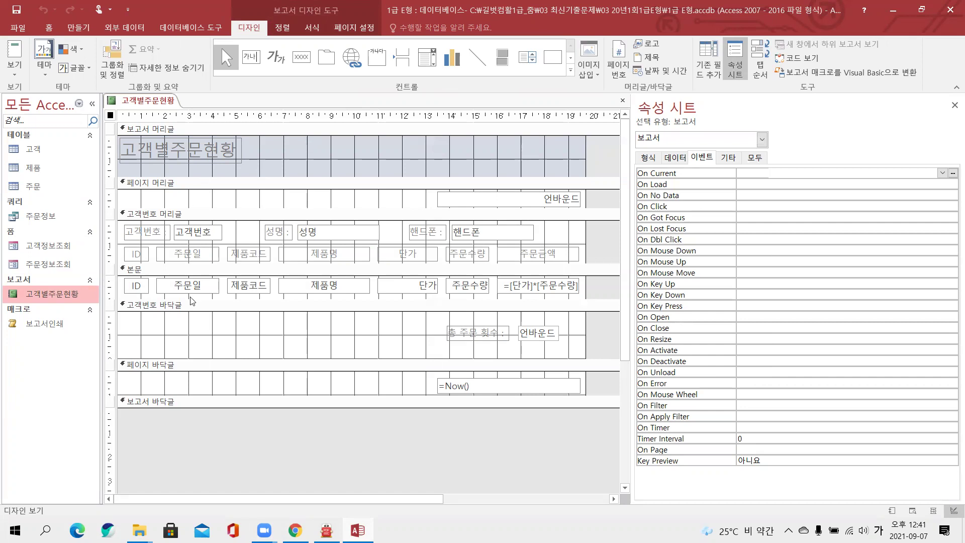
Step: Add an ascending sort on the ID field under the report's 고객번호 grouping, and close the grouping and sorting settings
right_click(170, 392)
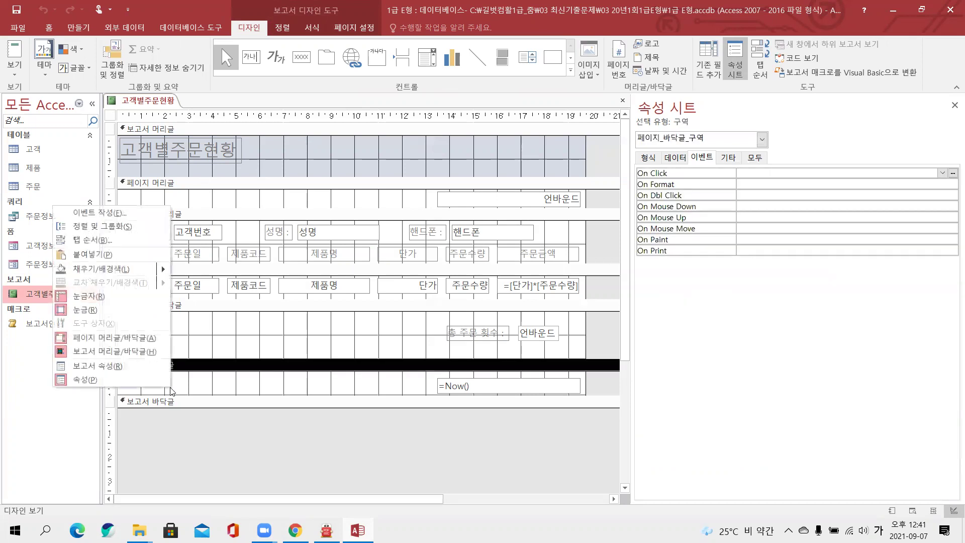
left_click(128, 235)
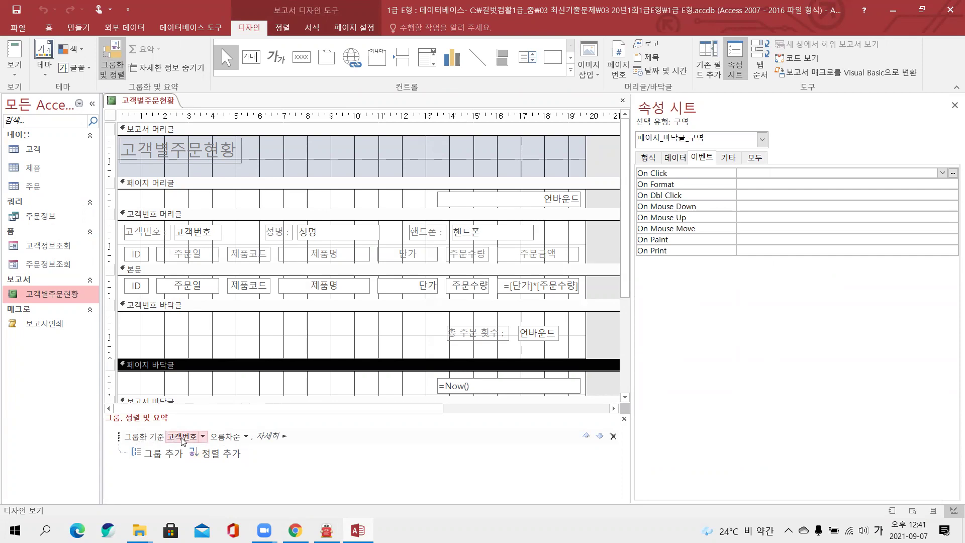
left_click(225, 463)
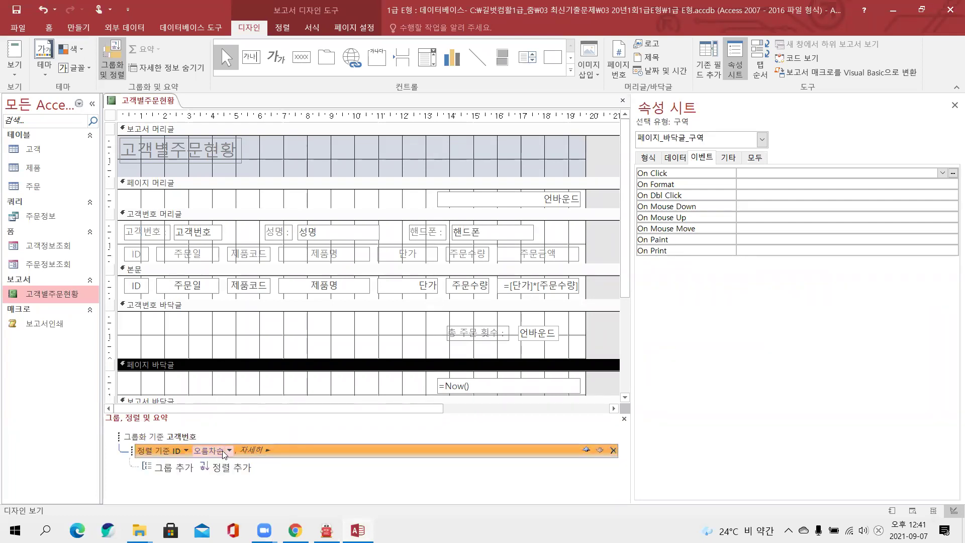
left_click(625, 420)
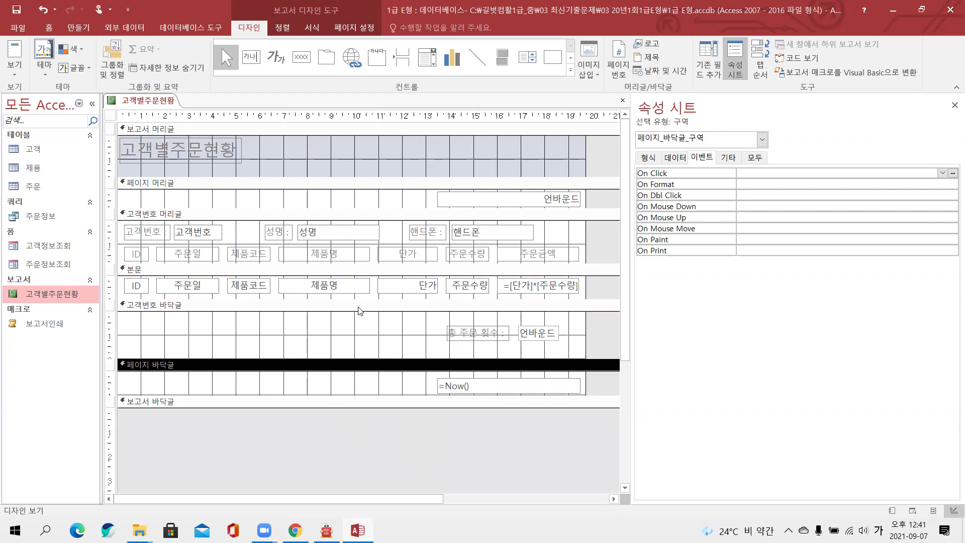
Step: Select the 고객번호 머리글 section of the report to show its properties
left_click(762, 140)
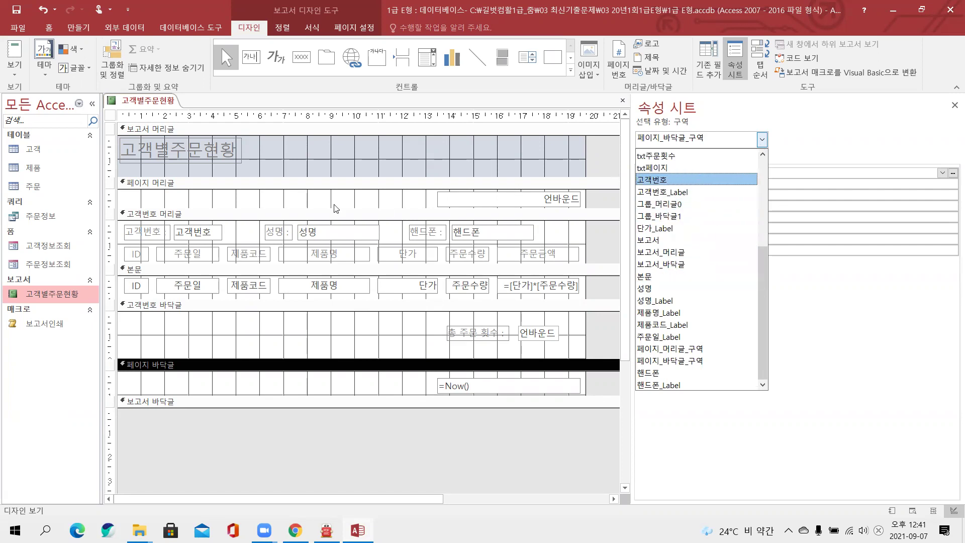
key("Escape")
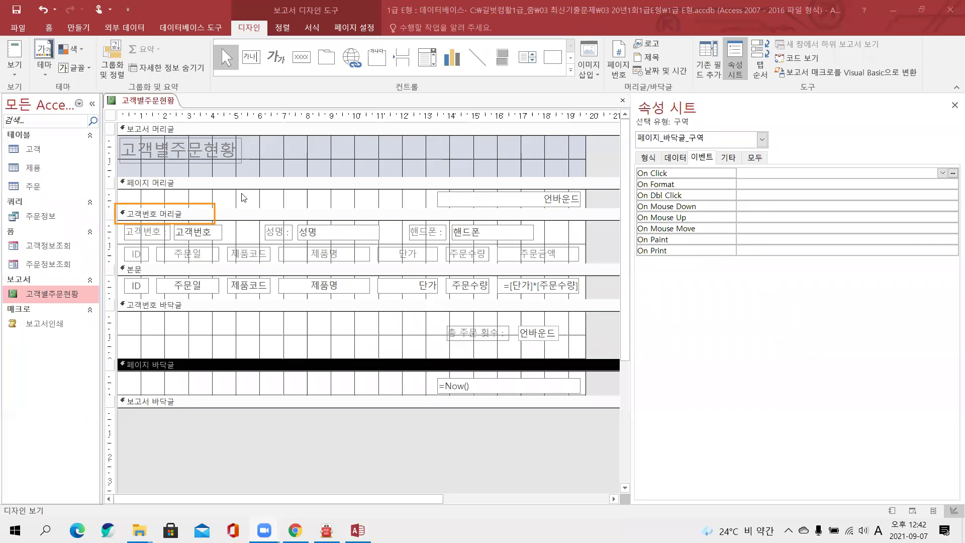
left_click(241, 215)
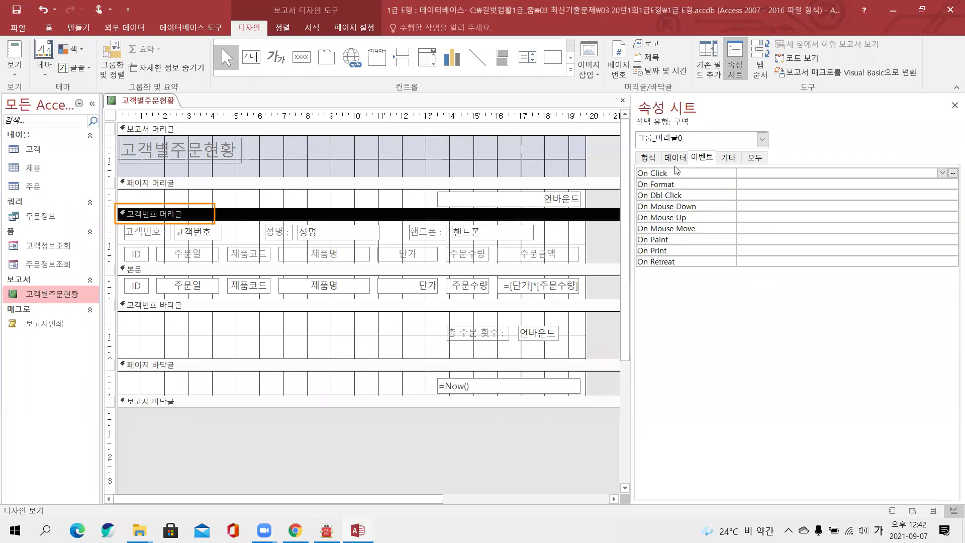
Step: Set the page break of the 고객번호 group header section to 구역 전
left_click(649, 157)
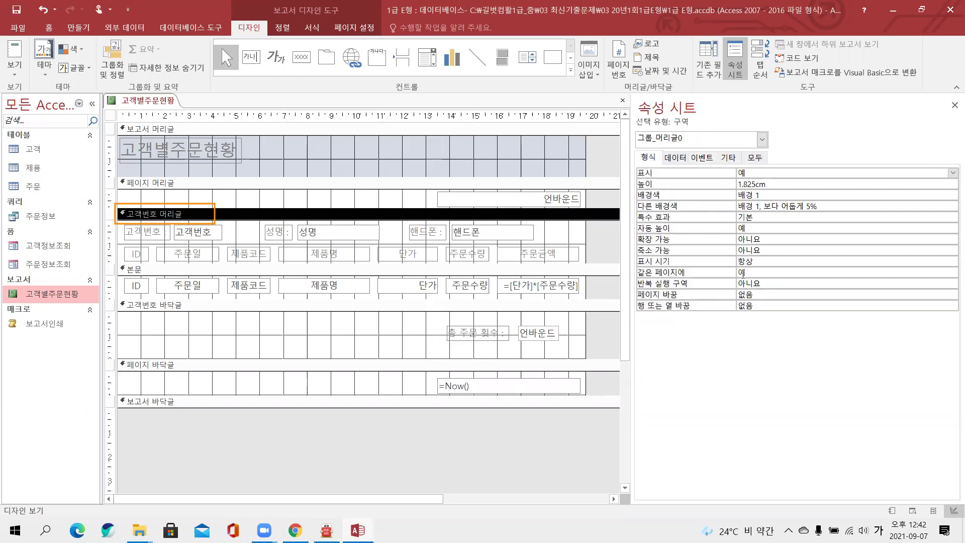
double_click(758, 296)
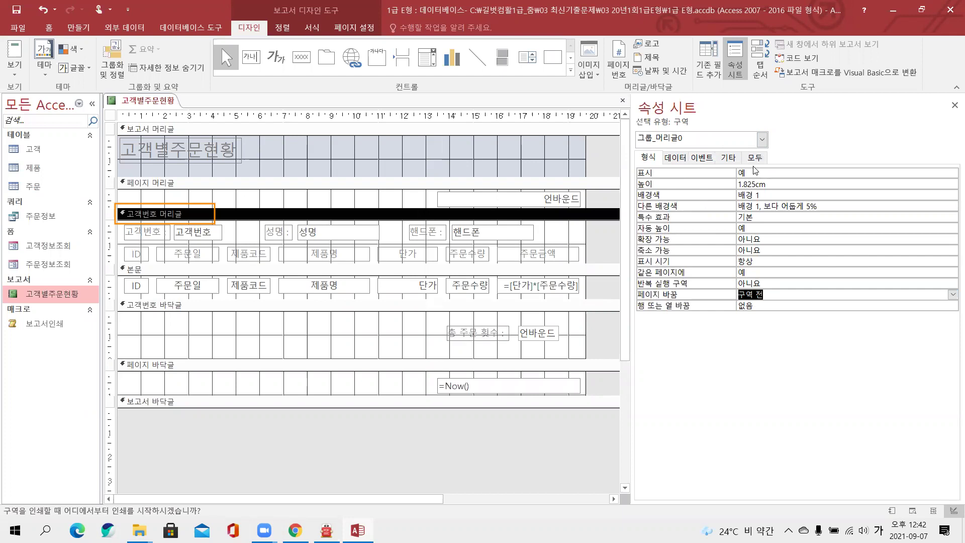
Step: Set the 중복 내용 숨기기 property of the txt주문일 text box to 예
left_click(762, 141)
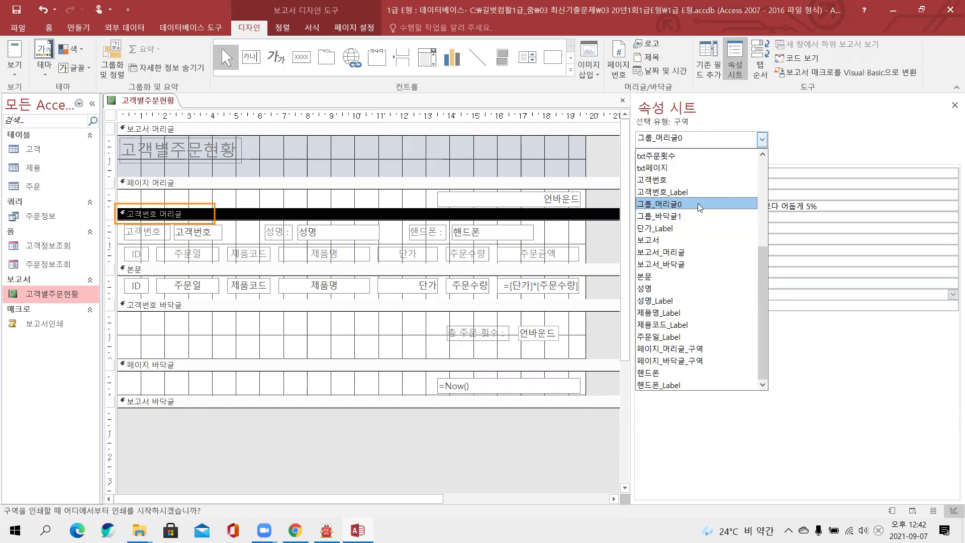
scroll(694, 278, "up", 3)
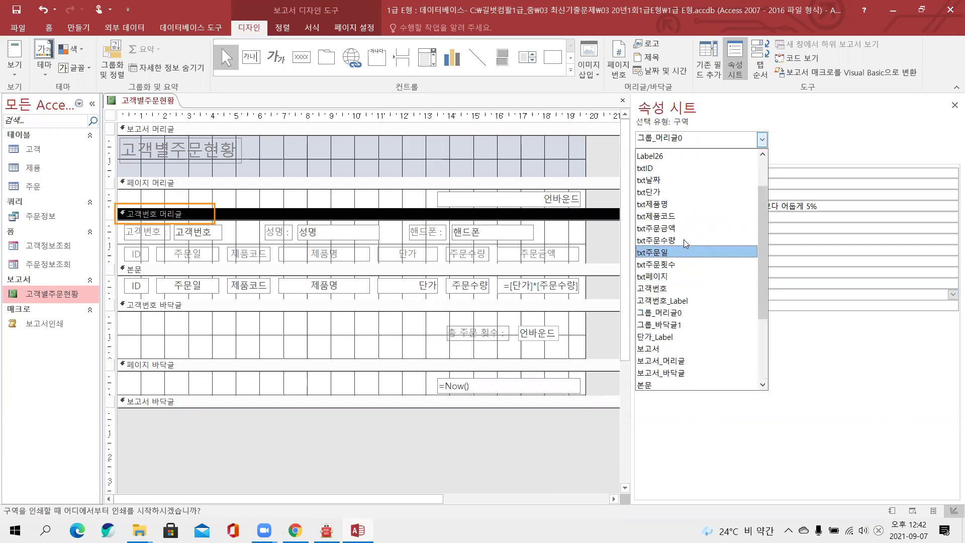
left_click(682, 252)
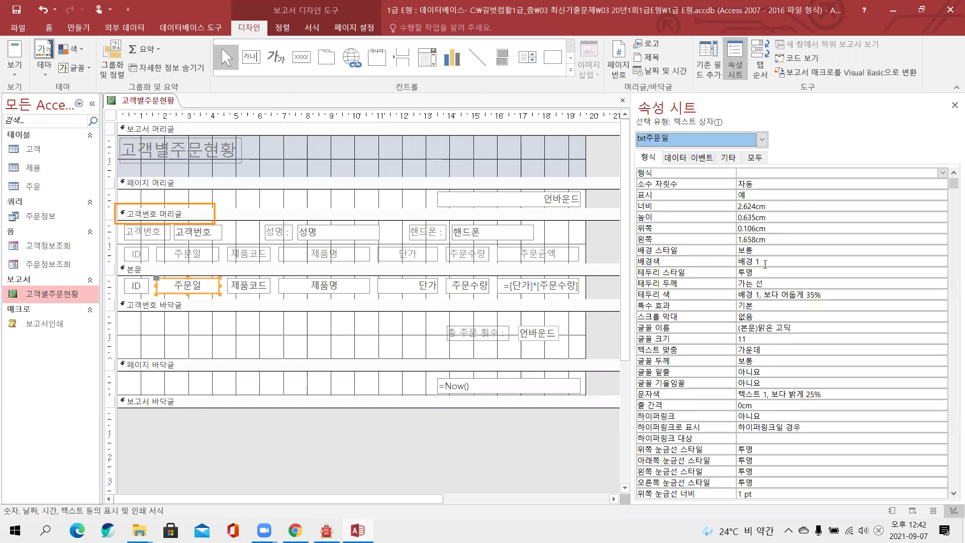
left_click(756, 158)
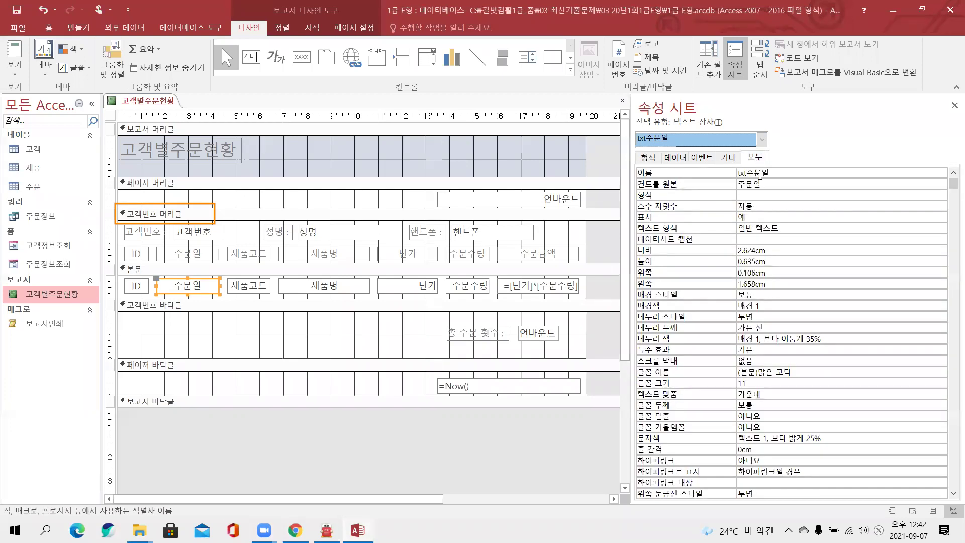
scroll(767, 349, "down", 7)
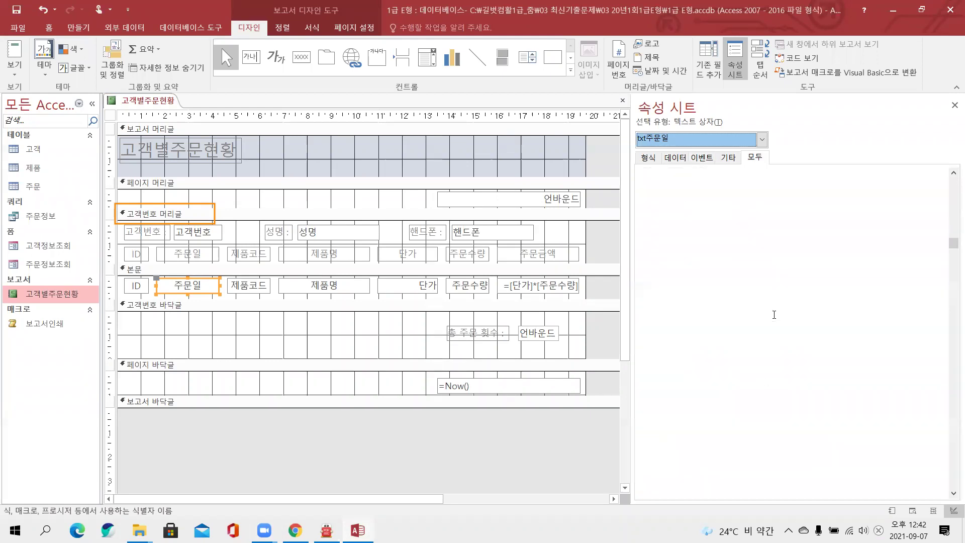
scroll(774, 315, "down", 3)
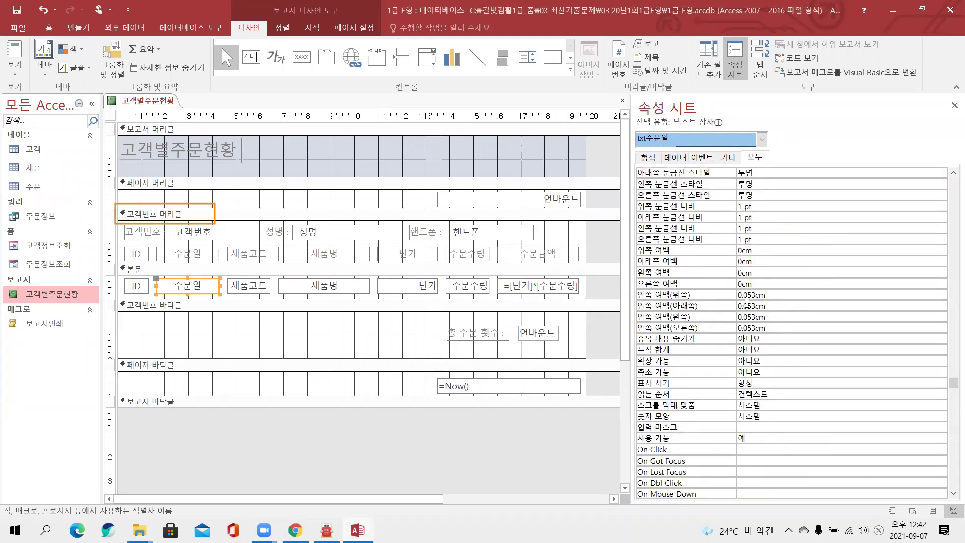
scroll(761, 334, "down", 1)
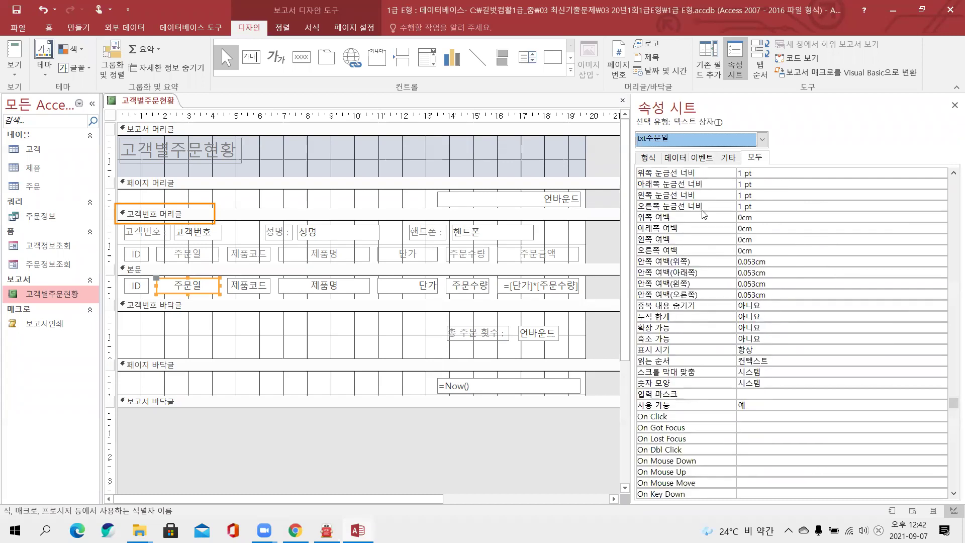
double_click(764, 305)
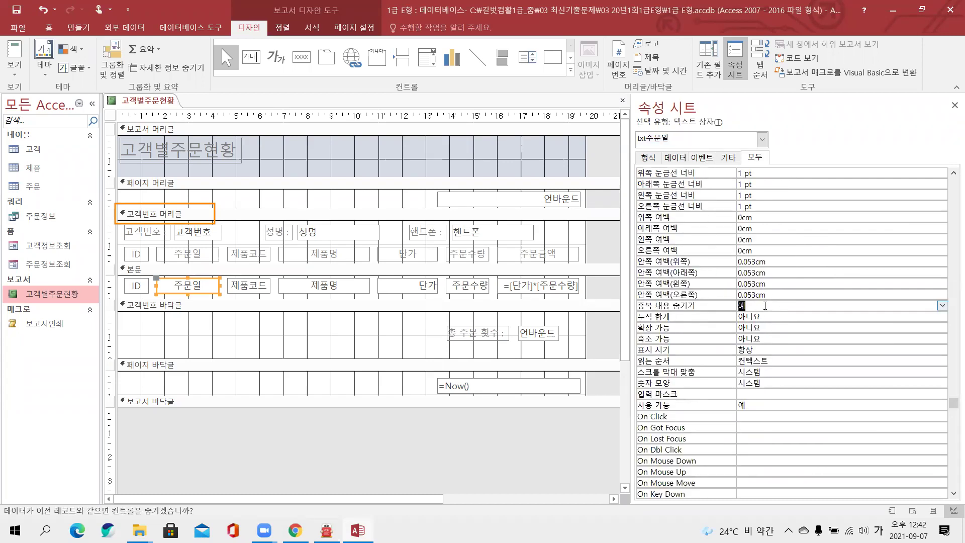
left_click(758, 307)
double_click(758, 307)
double_click(758, 306)
Step: Set the control source of txt페이지 to =[Pages] & "쪽 중 " & [Page] & "쪽"
left_click(762, 139)
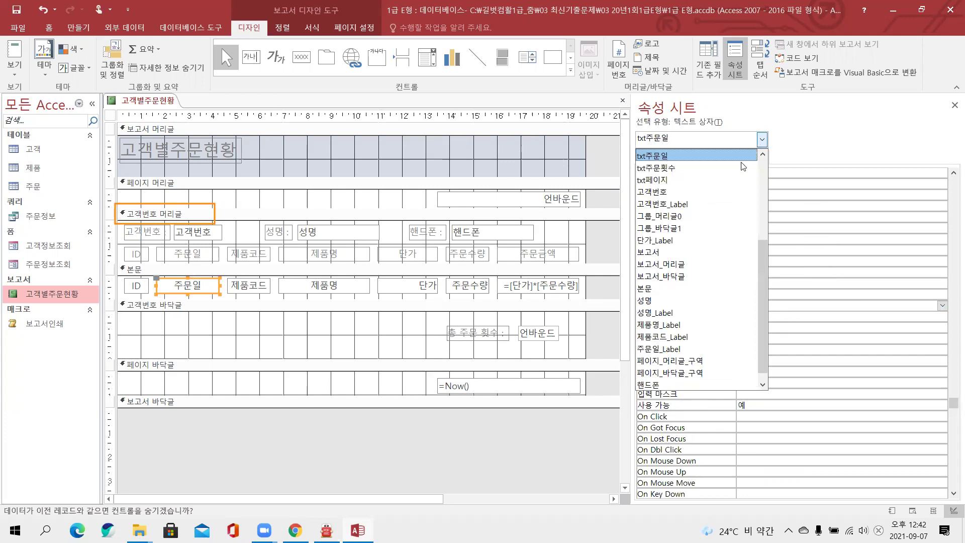
left_click(728, 179)
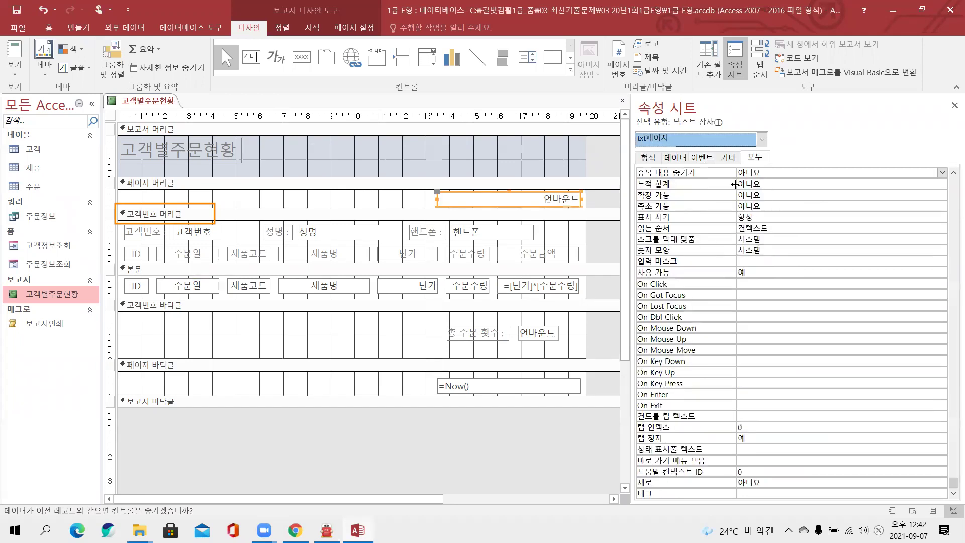
scroll(755, 226, "up", 5)
scroll(756, 226, "up", 5)
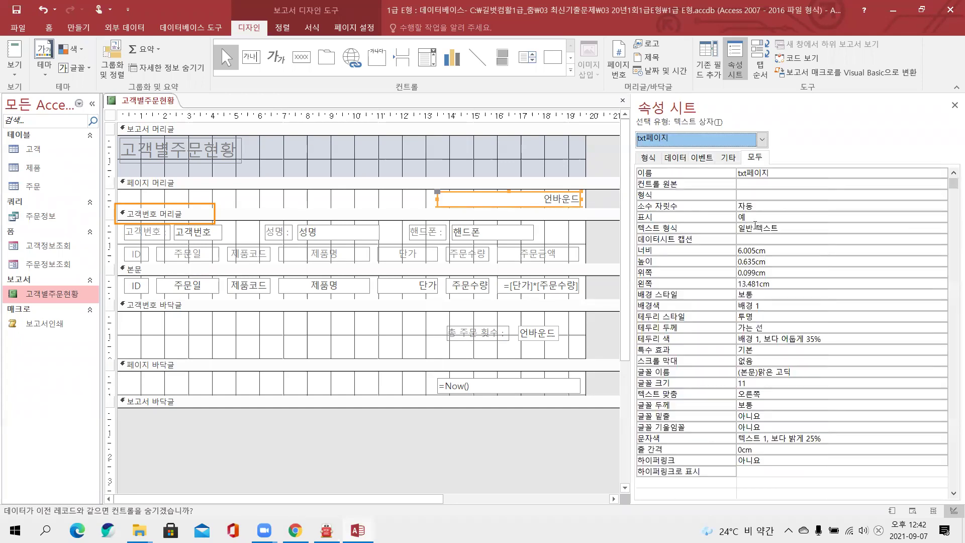
left_click(799, 185)
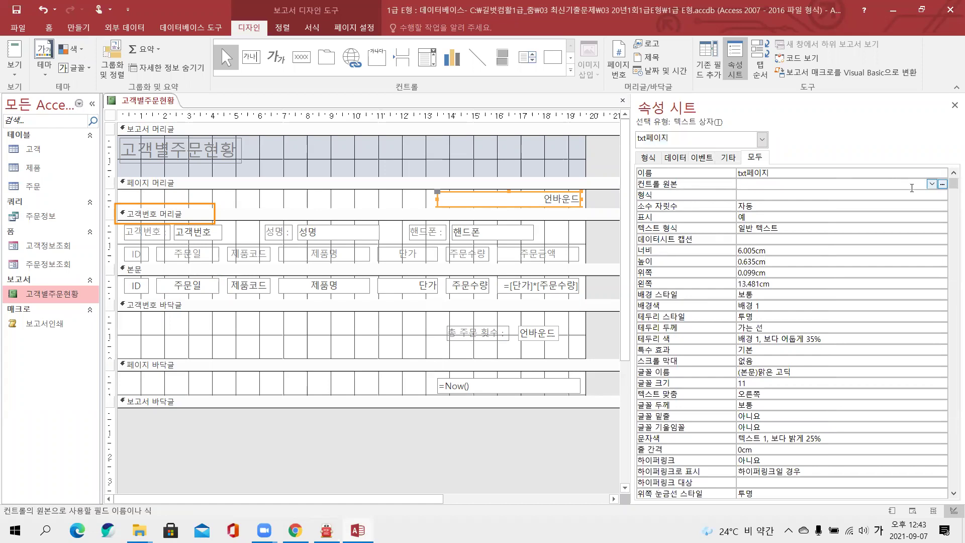
type("=")
type("ㅔㅁ")
key("BackSpace")
key("BackSpace")
key("Hangul")
type("pages")
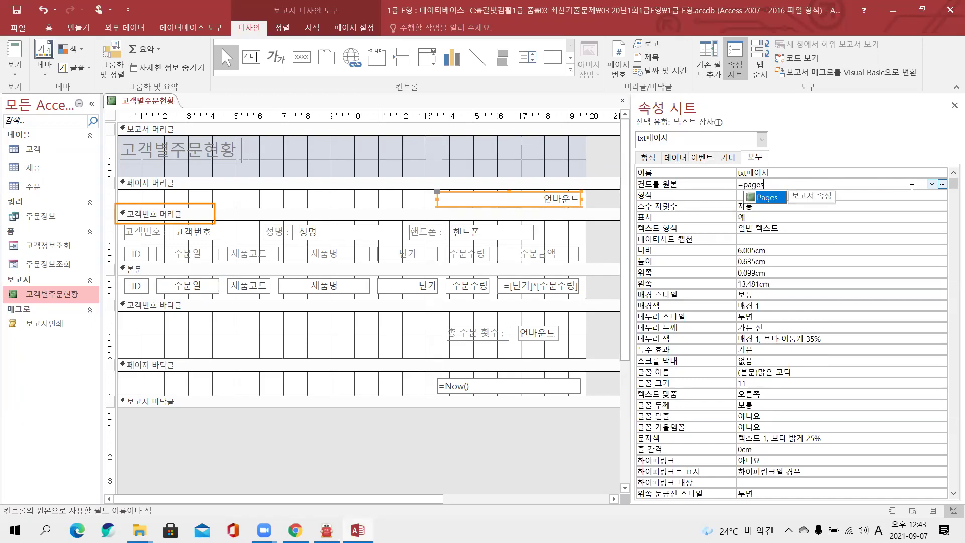
type(" & ")
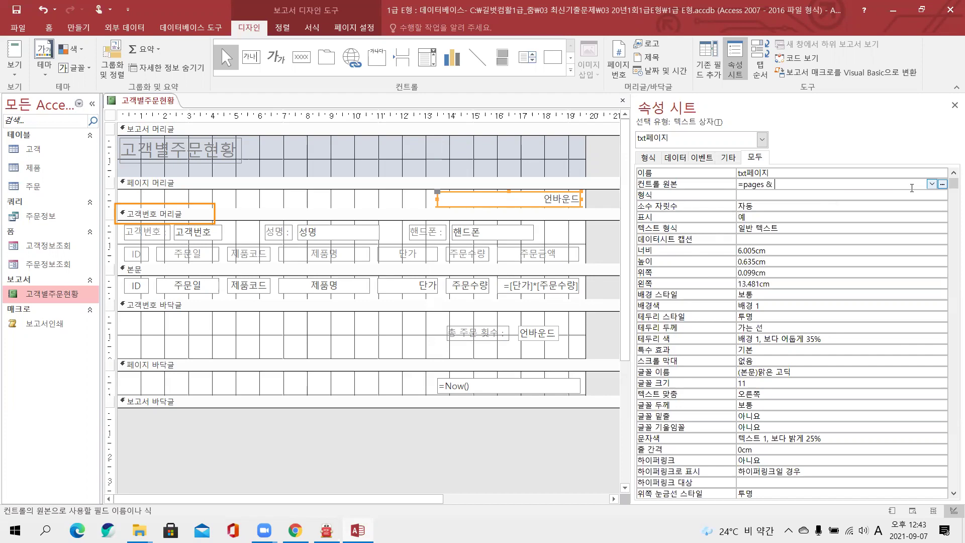
type("\"")
key("Hangul")
type("쪽 중 \" &")
key("Hangul")
type("page & \"")
key("Hangul")
type("쪽\"")
left_click(860, 193)
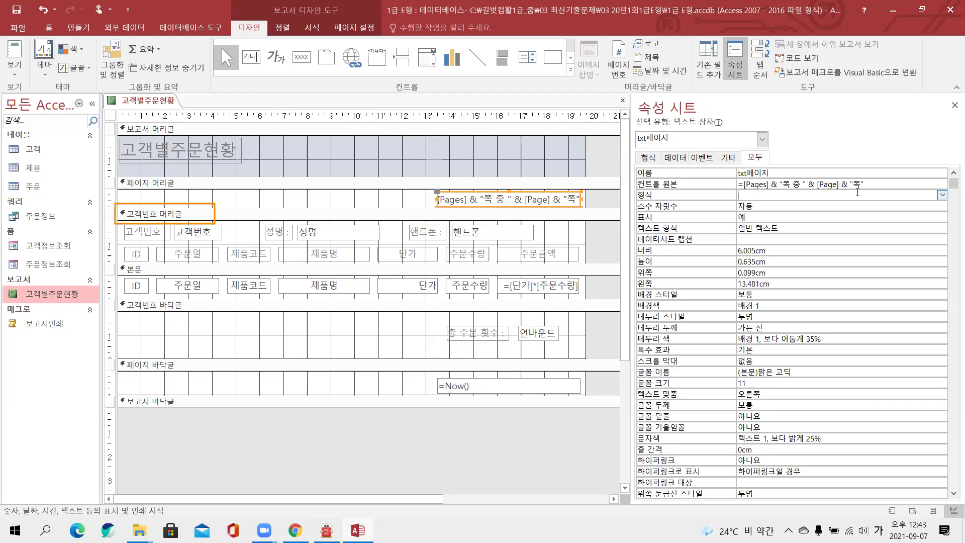
Step: Set the control source of the txt주문횟수 text box in the 고객번호 group footer to =Count(*)
left_click(761, 140)
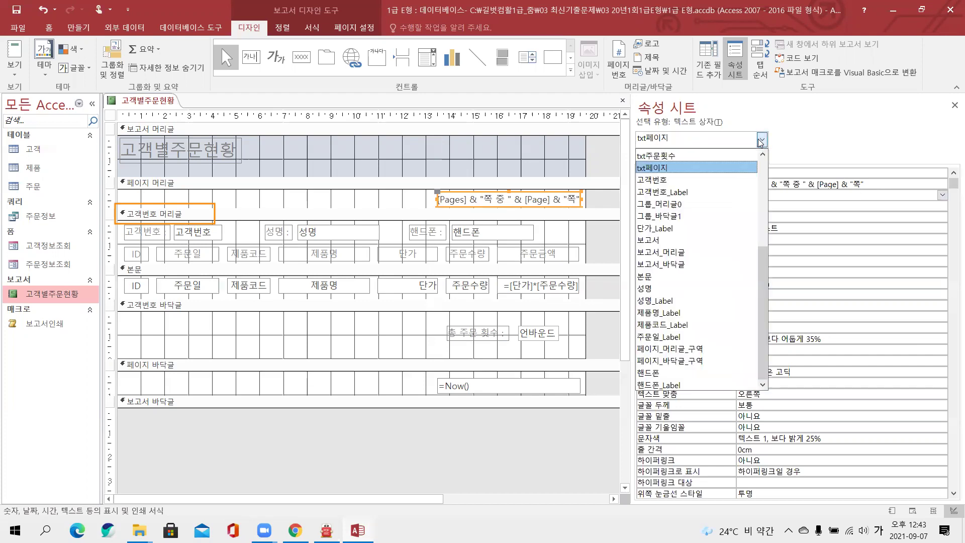
left_click(696, 157)
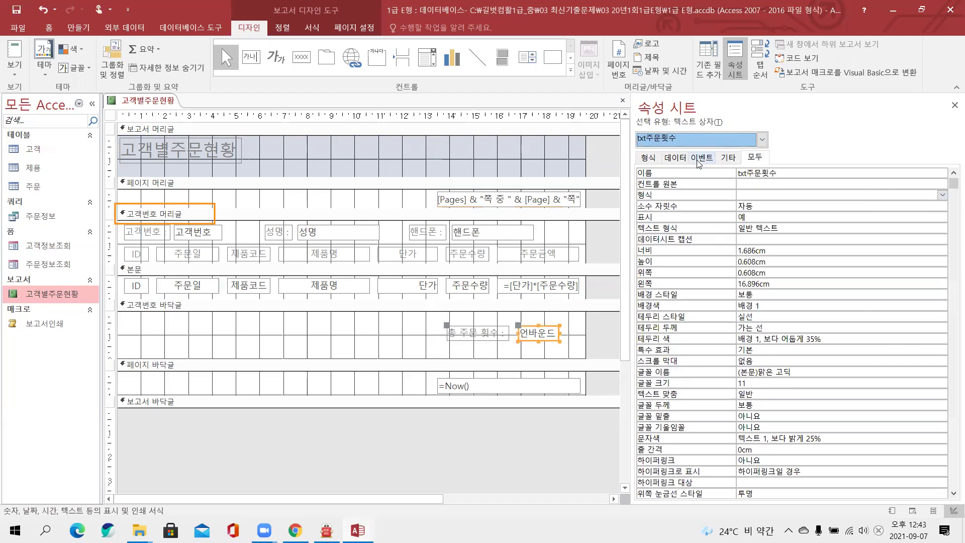
left_click(749, 186)
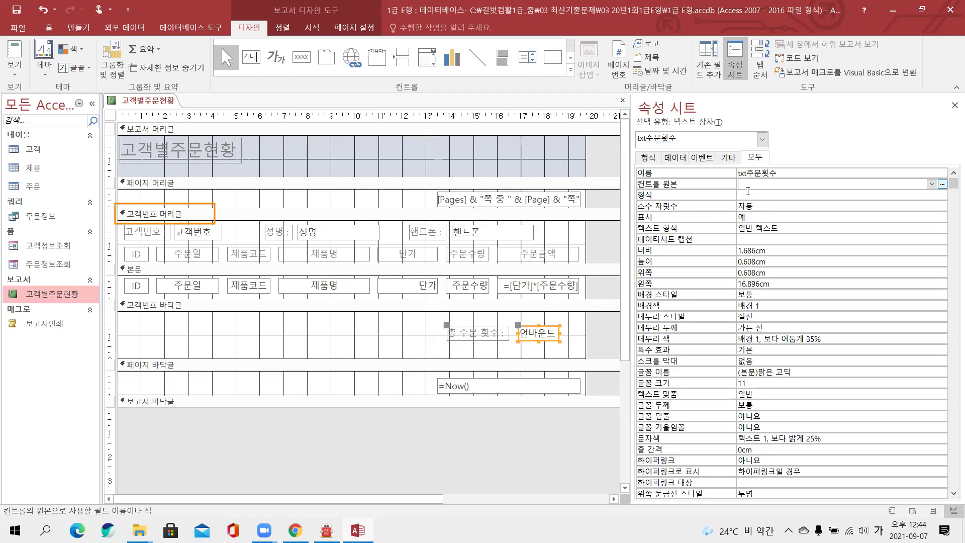
left_click(683, 159)
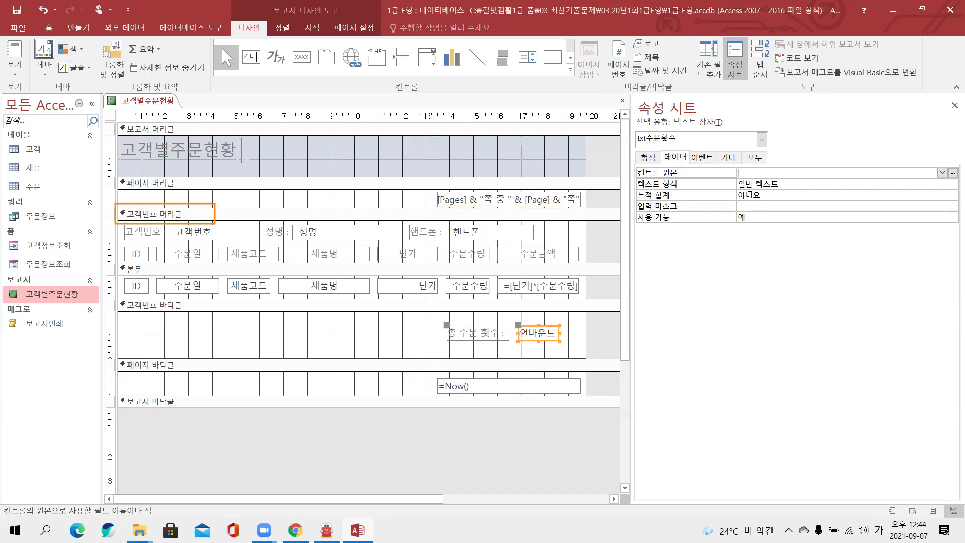
left_click(754, 159)
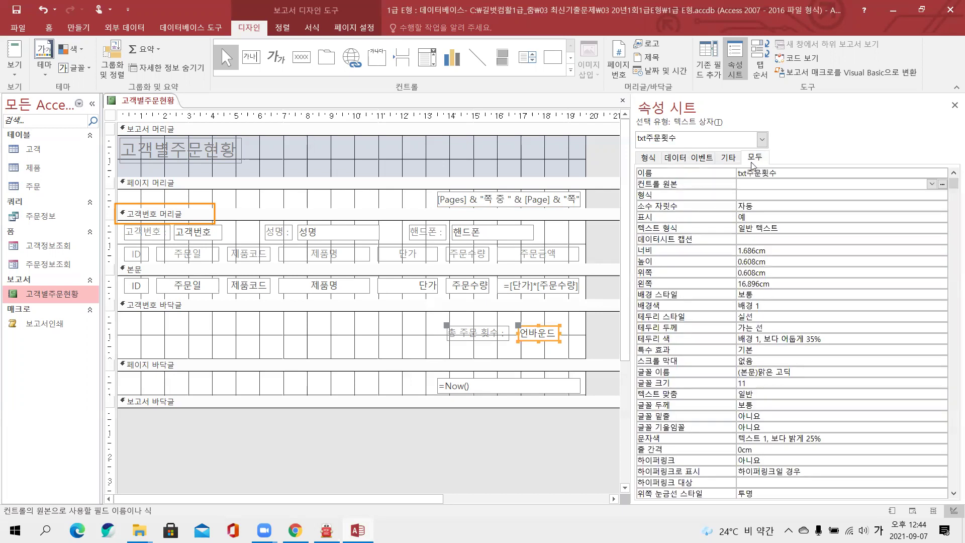
left_click_drag(779, 173, 738, 173)
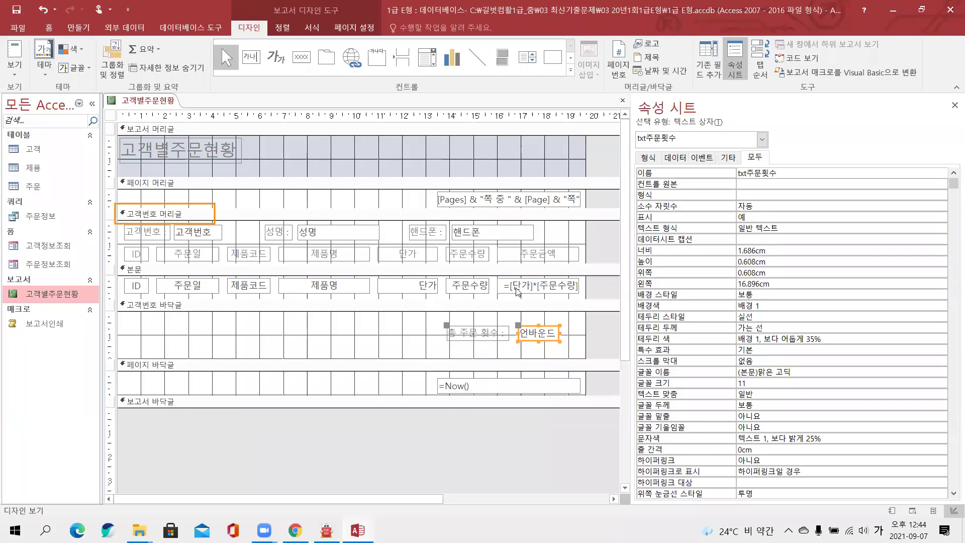
left_click(778, 186)
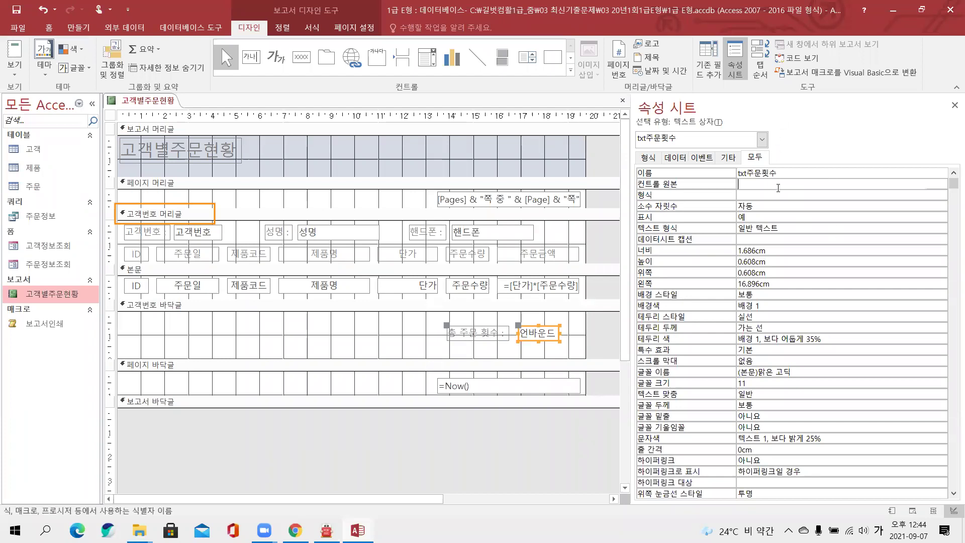
type("=채ㅕ")
key("BackSpace")
key("BackSpace")
key("BackSpace")
key("Hangul")
type("=couont")
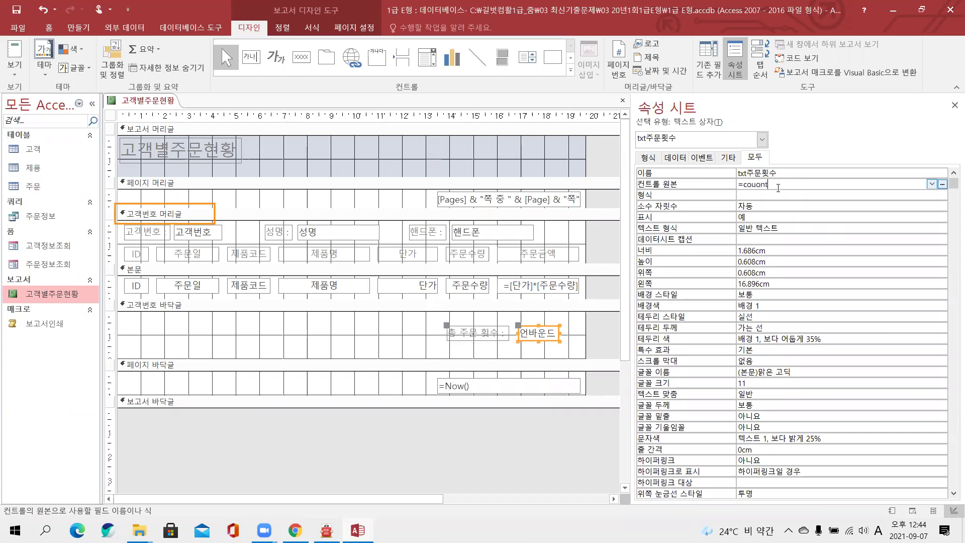
key("BackSpace")
key("BackSpace")
key("BackSpace")
type("n")
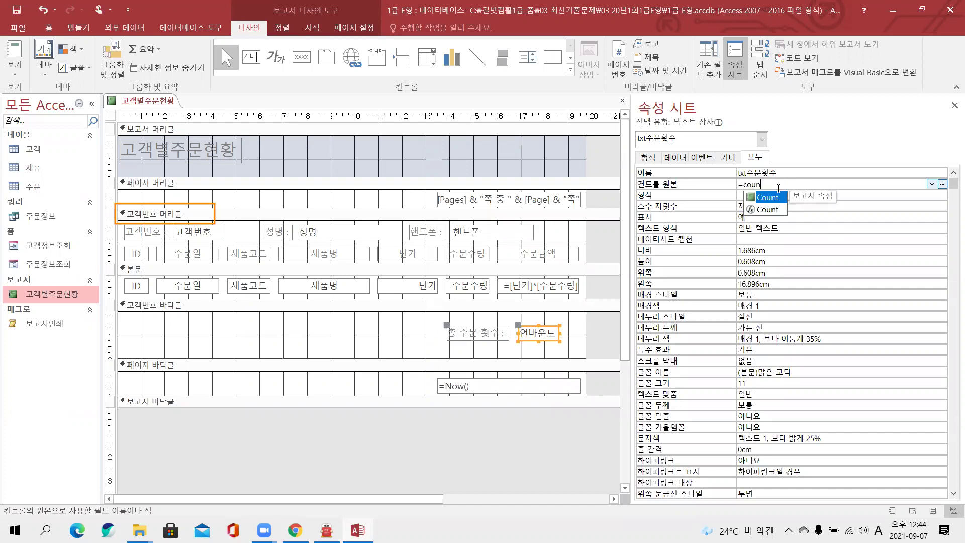
type("t(*)")
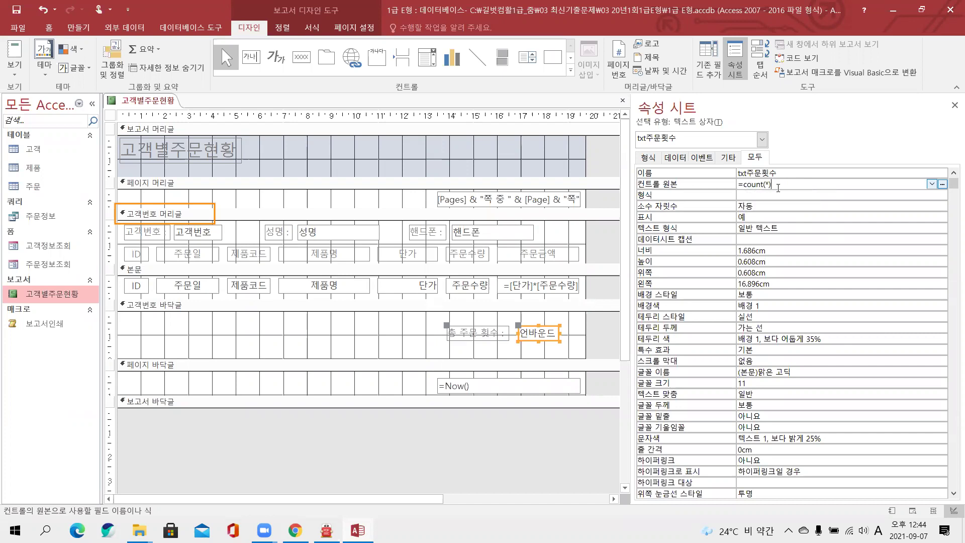
key("Return")
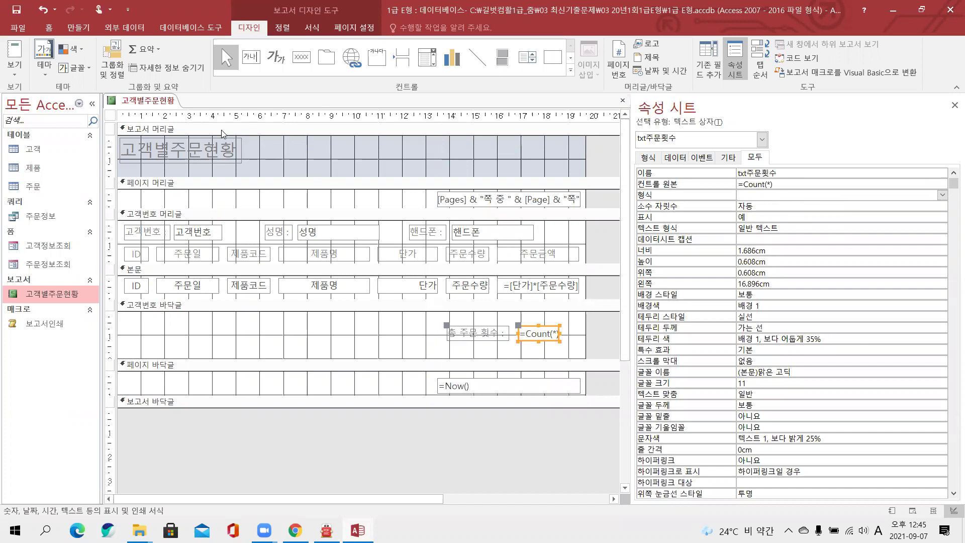
Step: Check the order count in the report's print preview and return to design view
right_click(154, 104)
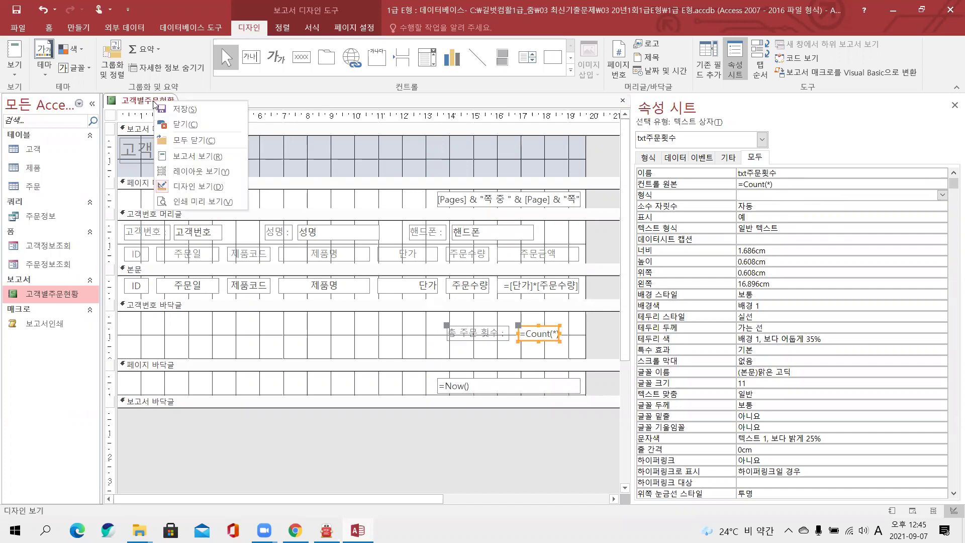
left_click(194, 201)
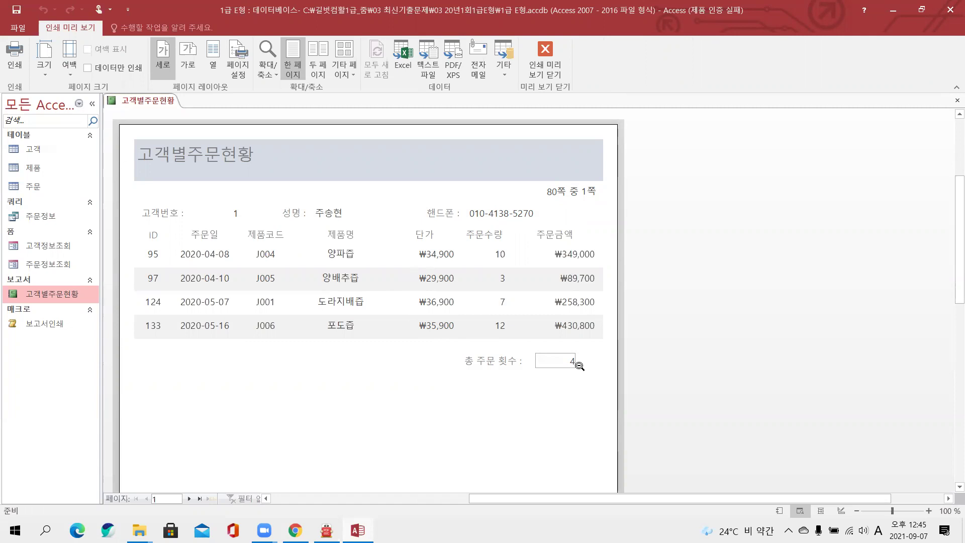
right_click(150, 101)
left_click(193, 187)
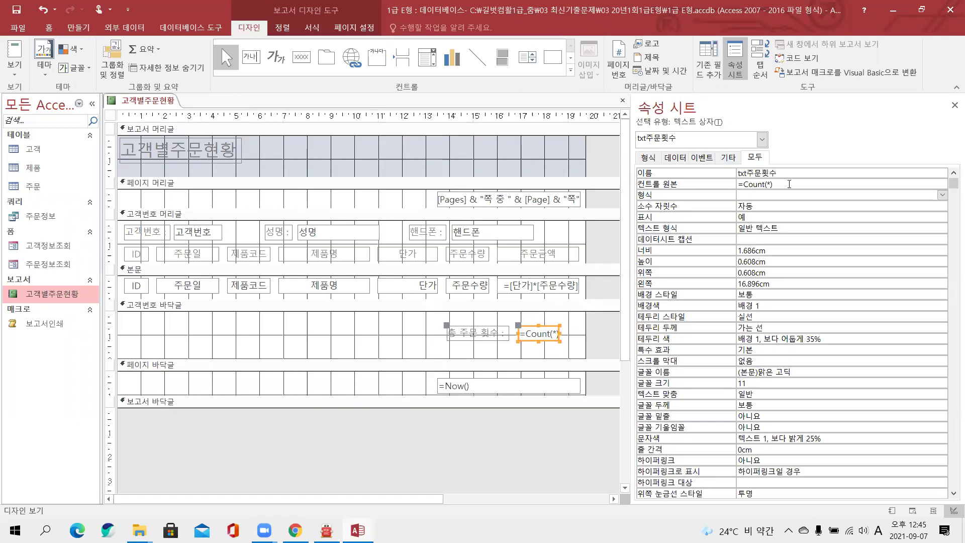
Step: Extend the control source of txt주문횟수 to =Count(*) & "건"
left_click(789, 184)
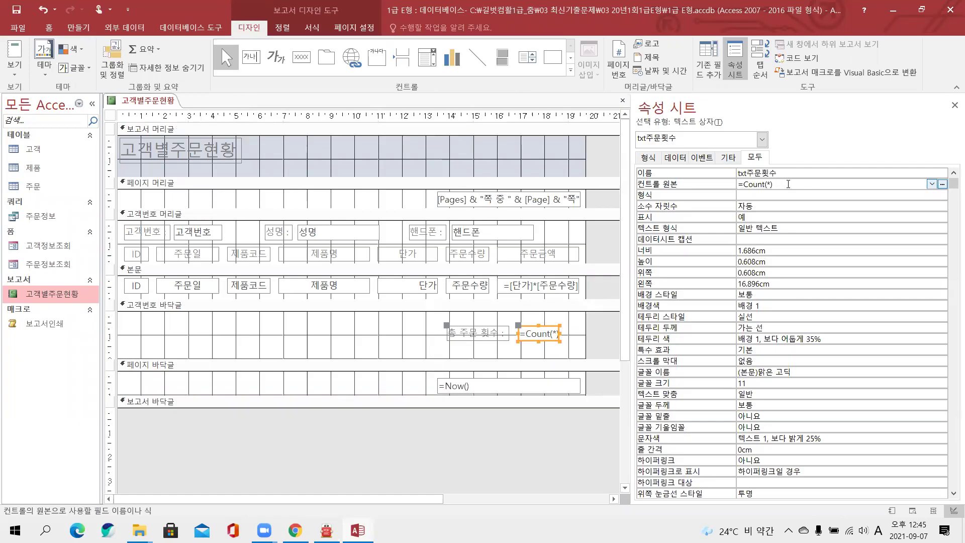
type("& \"")
key("Hangul")
type("건\"")
left_click(789, 197)
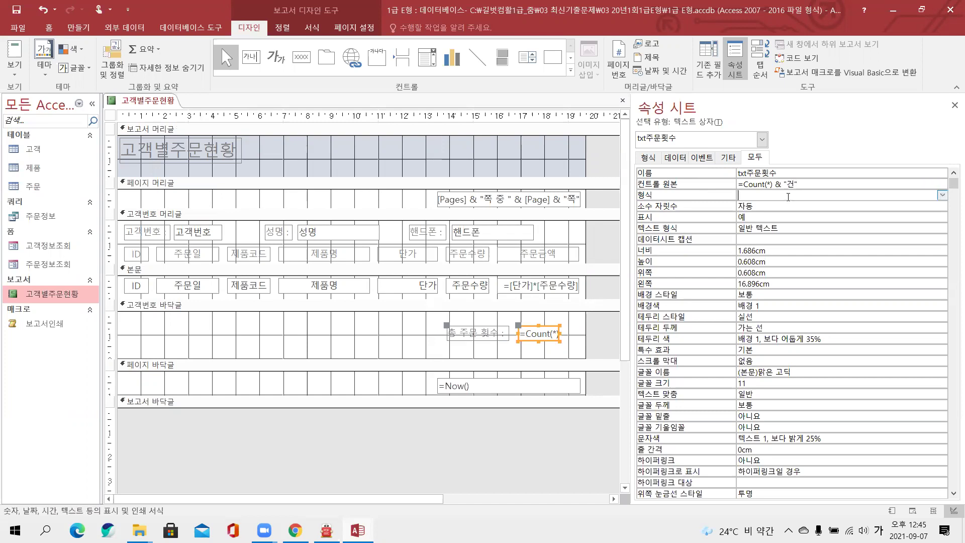
Step: Show the 고객별주문현황 report in print preview to check the order count's unit
left_click(150, 107)
right_click(150, 106)
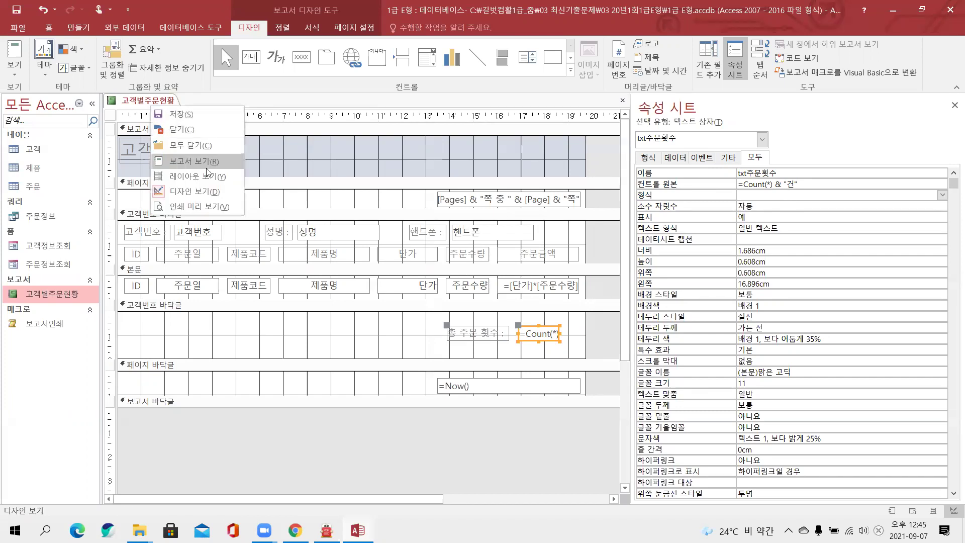
left_click(202, 207)
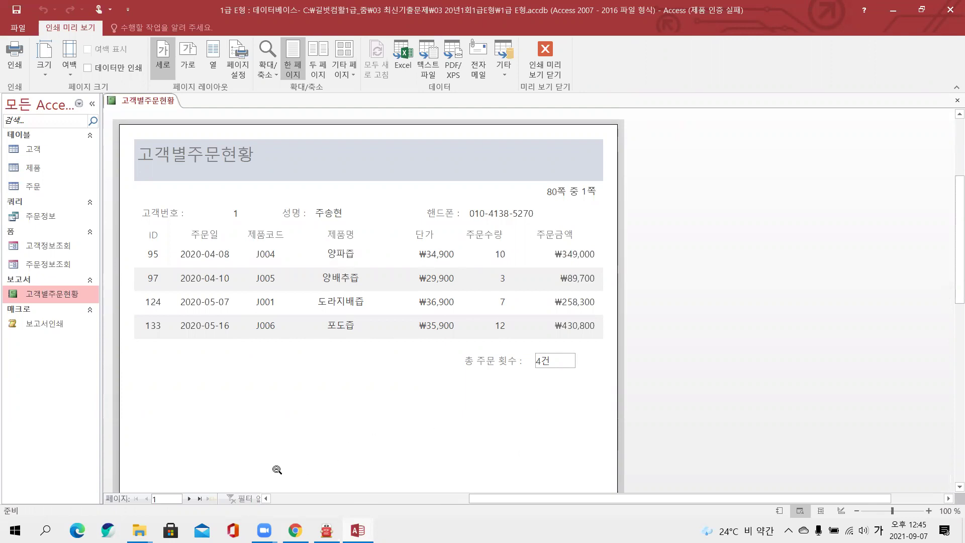
Step: Go to page 2 of the report preview and examine its customer grouping, sorting, hidden duplicate order dates, page number and order count
left_click(189, 499)
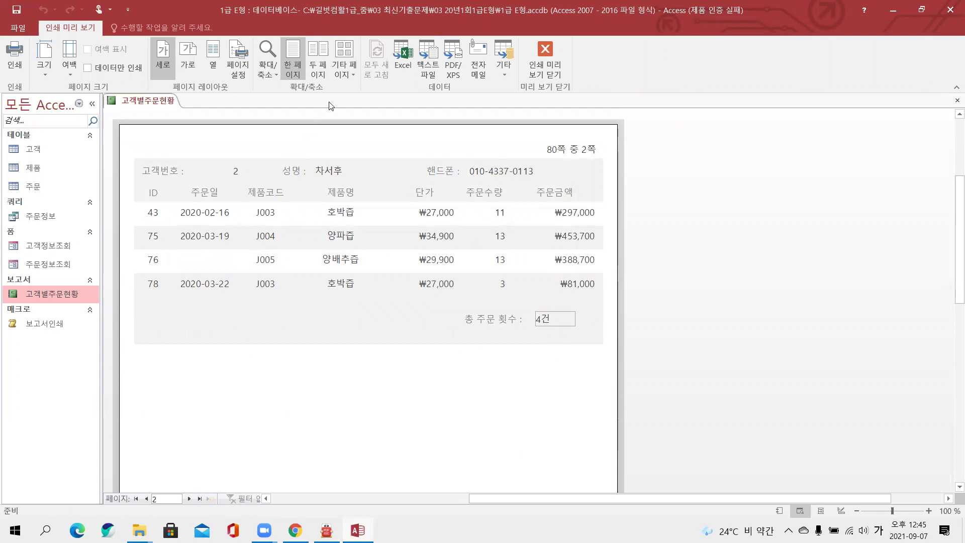
left_click_drag(174, 228, 236, 272)
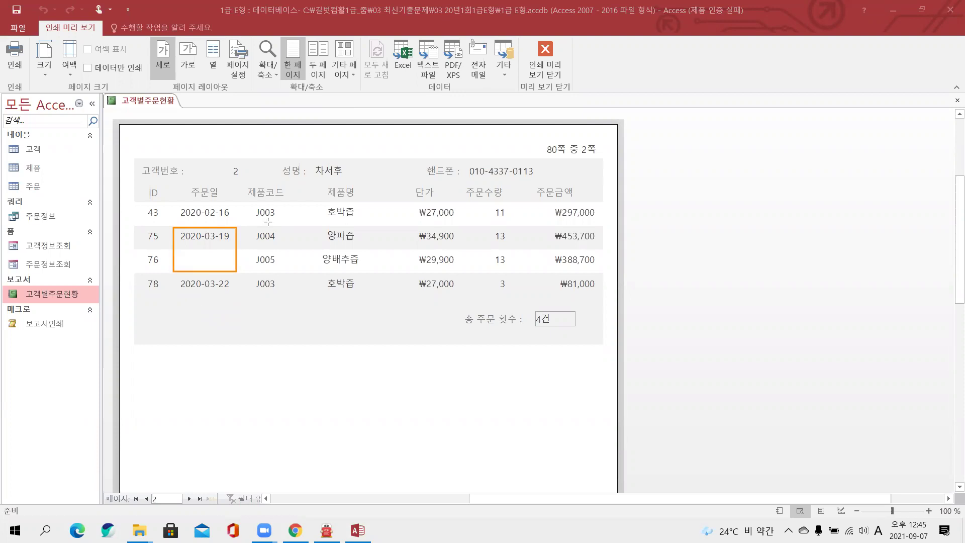
left_click_drag(199, 156, 257, 180)
key("e")
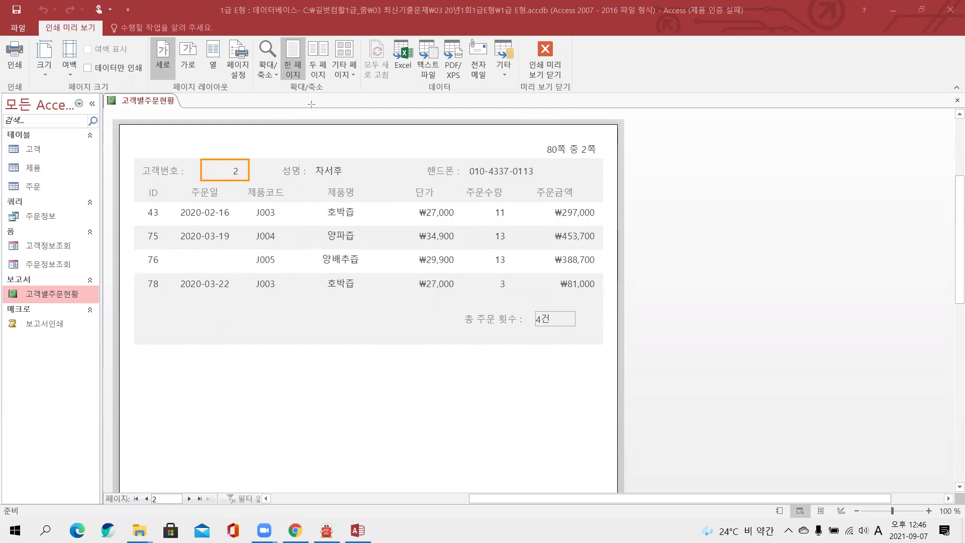
mouse_move(164, 210)
left_mouse_down()
mouse_move(160, 295)
mouse_move(172, 315)
mouse_move(188, 310)
mouse_move(180, 326)
mouse_move(196, 324)
left_mouse_up()
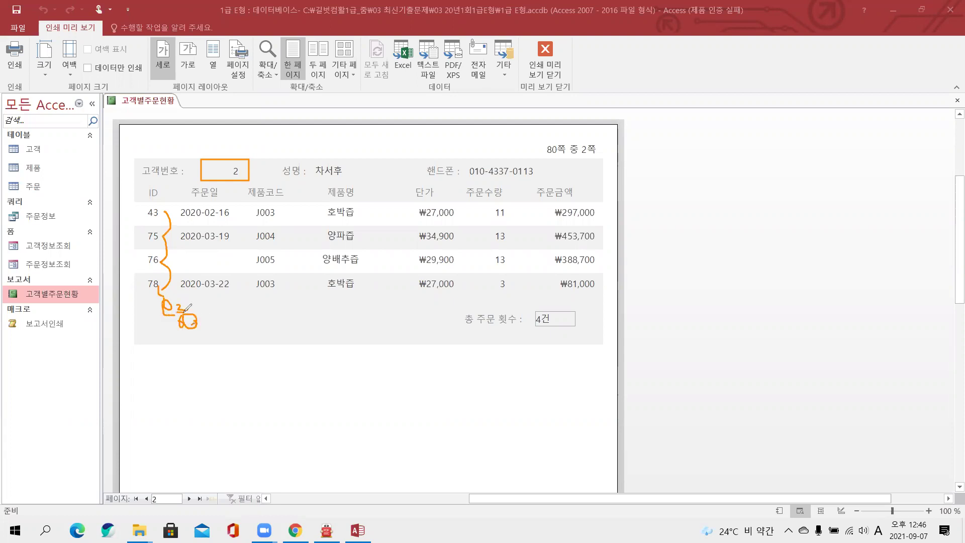
mouse_move(204, 157)
left_mouse_down()
mouse_move(129, 164)
mouse_move(128, 217)
left_mouse_up()
mouse_move(220, 269)
left_mouse_down()
mouse_move(187, 245)
mouse_move(232, 242)
mouse_move(219, 266)
mouse_move(242, 260)
mouse_move(237, 268)
left_mouse_up()
mouse_move(534, 135)
left_mouse_down()
mouse_move(533, 160)
mouse_move(604, 161)
mouse_move(599, 134)
mouse_move(534, 136)
left_mouse_up()
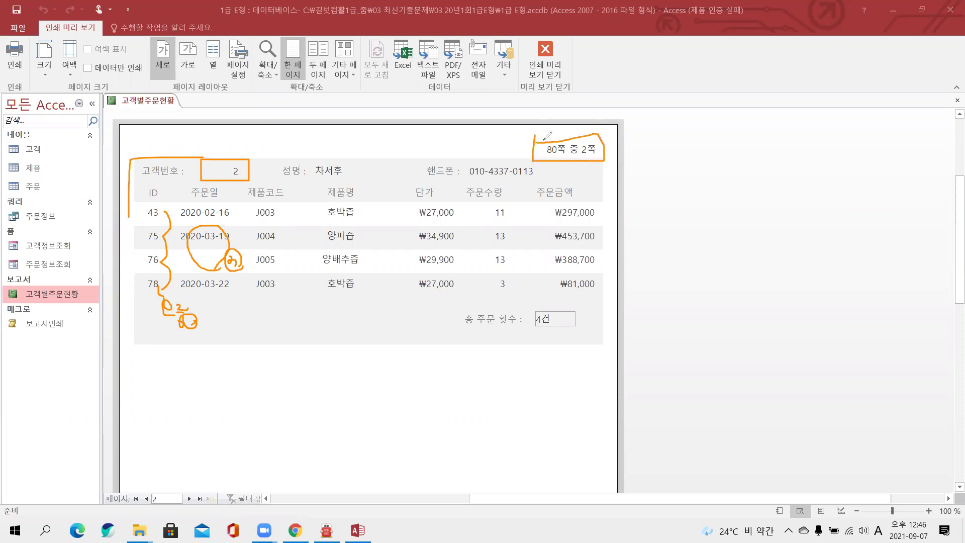
left_click_drag(648, 136, 635, 160)
left_click_drag(634, 150, 655, 152)
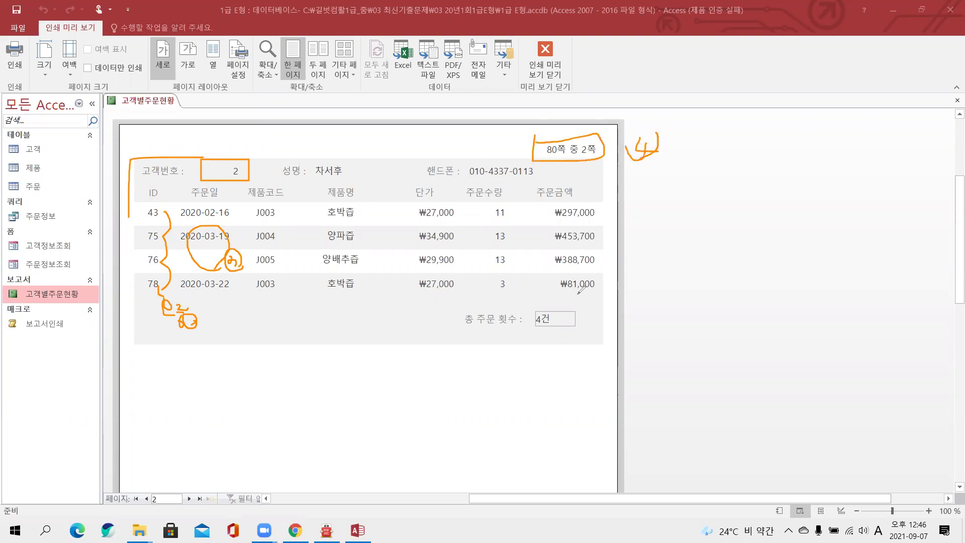
mouse_move(521, 312)
left_mouse_down()
mouse_move(527, 331)
mouse_move(525, 308)
mouse_move(537, 324)
left_mouse_up()
key("e")
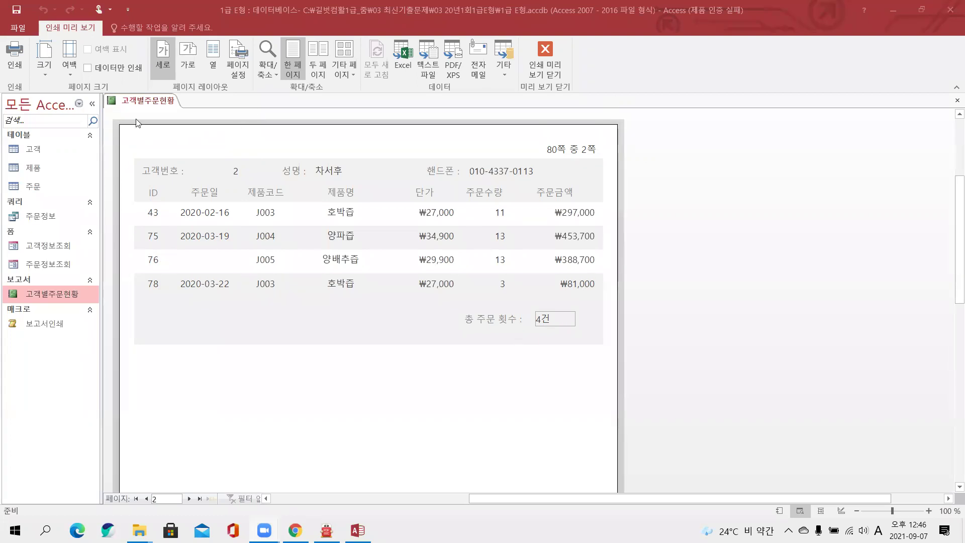
Step: Close the 고객별주문현황 report
right_click(136, 102)
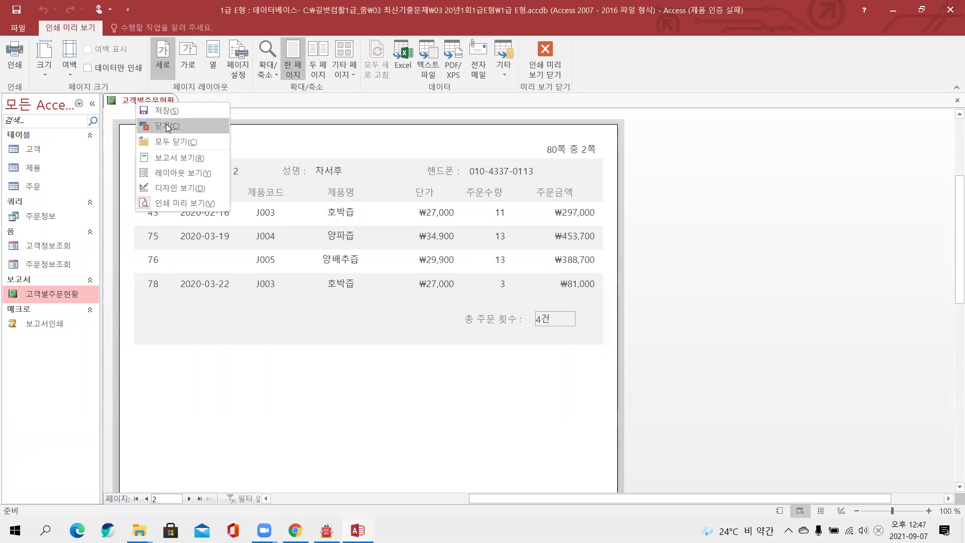
left_click(166, 124)
left_click(427, 307)
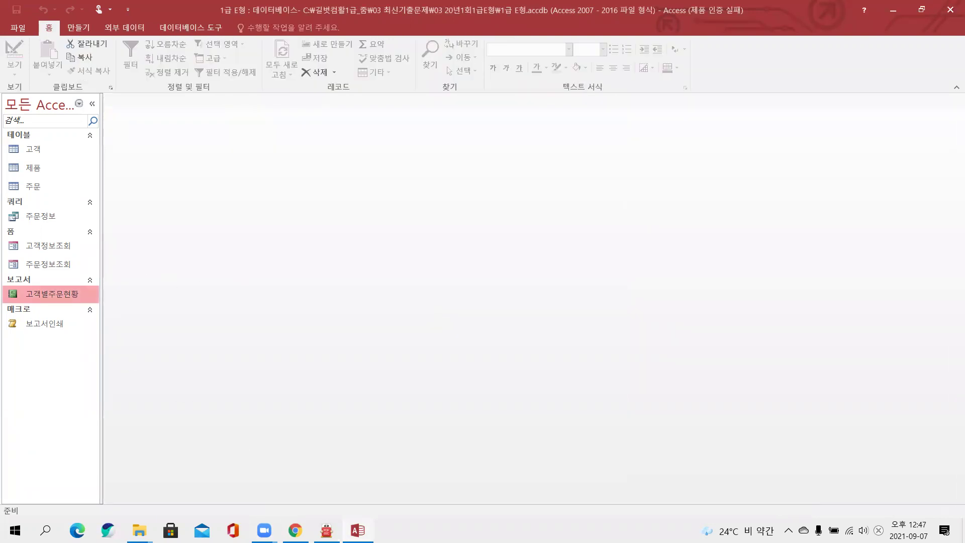
Step: Switch to the exam PDF in 알PDF and read task 2 about the 주문정보조회 form's date lookup using Filter and FilterOn
key("alt+Tab")
scroll(289, 320, "down", 10)
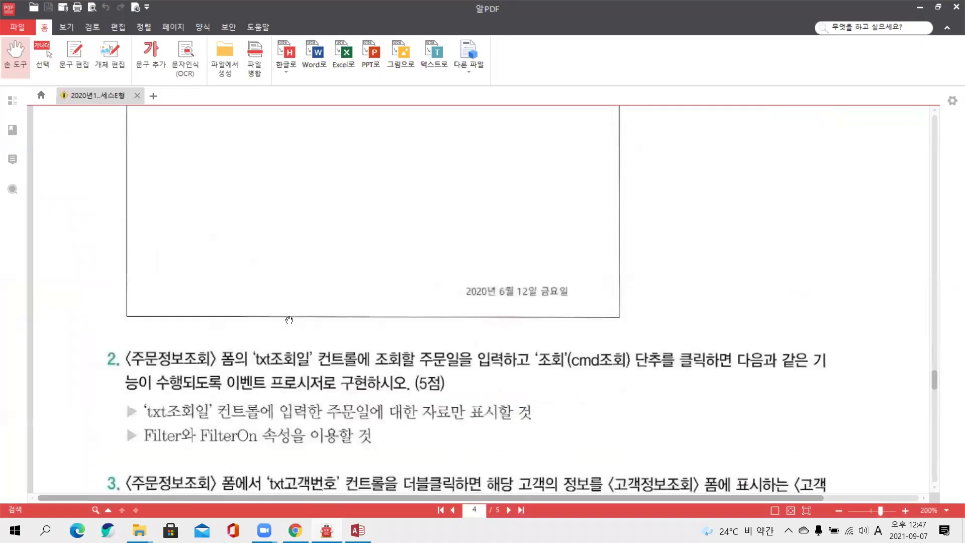
scroll(289, 321, "down", 3)
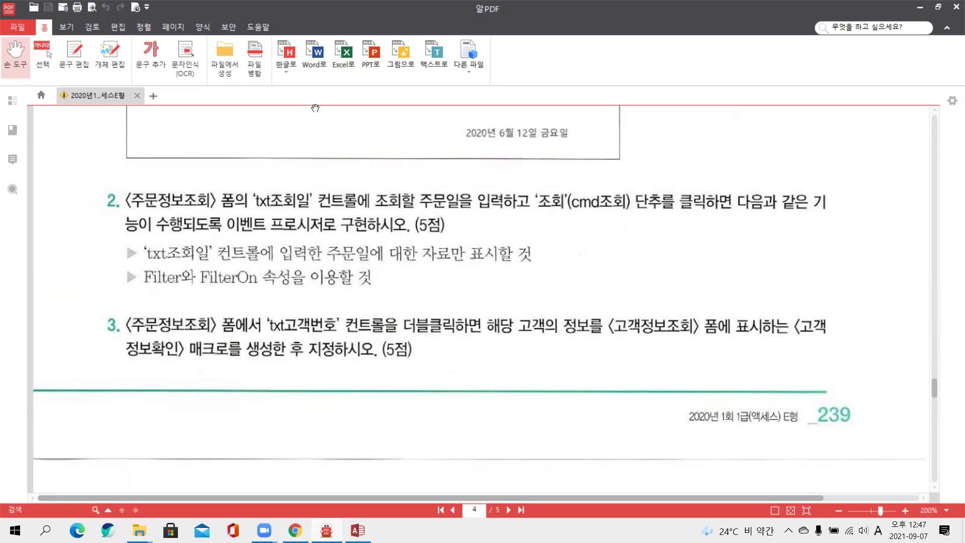
left_click_drag(248, 180, 328, 213)
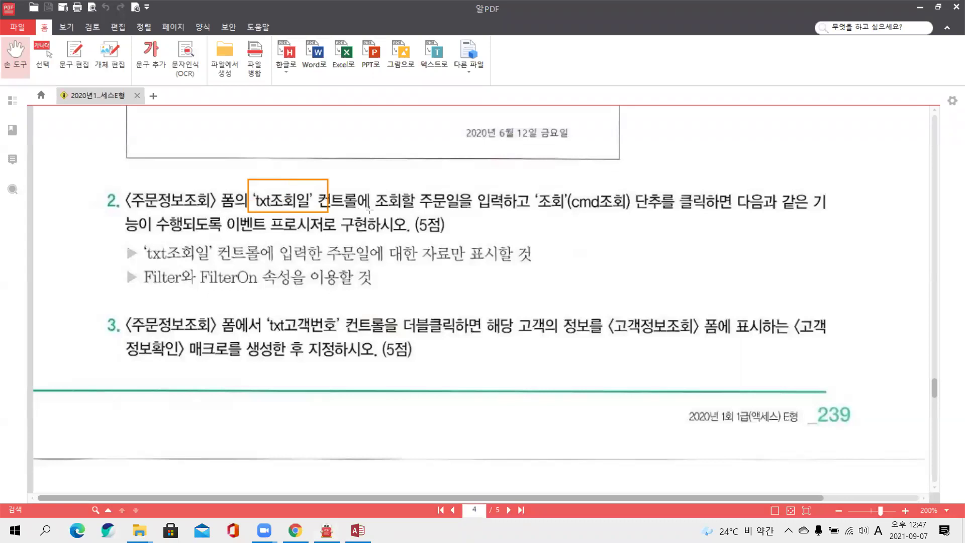
mouse_move(408, 179)
left_mouse_down()
mouse_move(511, 217)
mouse_move(504, 214)
left_mouse_up()
left_click_drag(522, 174, 707, 215)
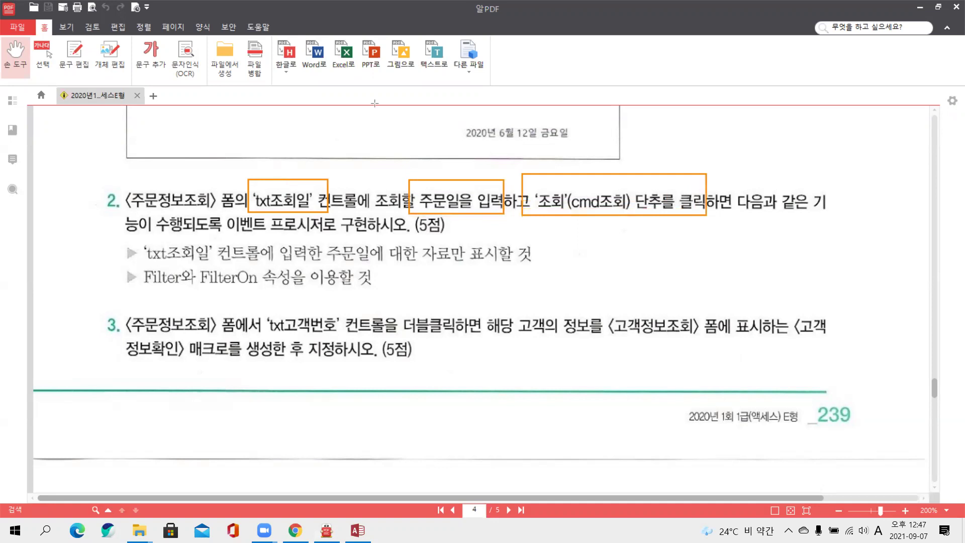
left_click_drag(639, 172, 734, 216)
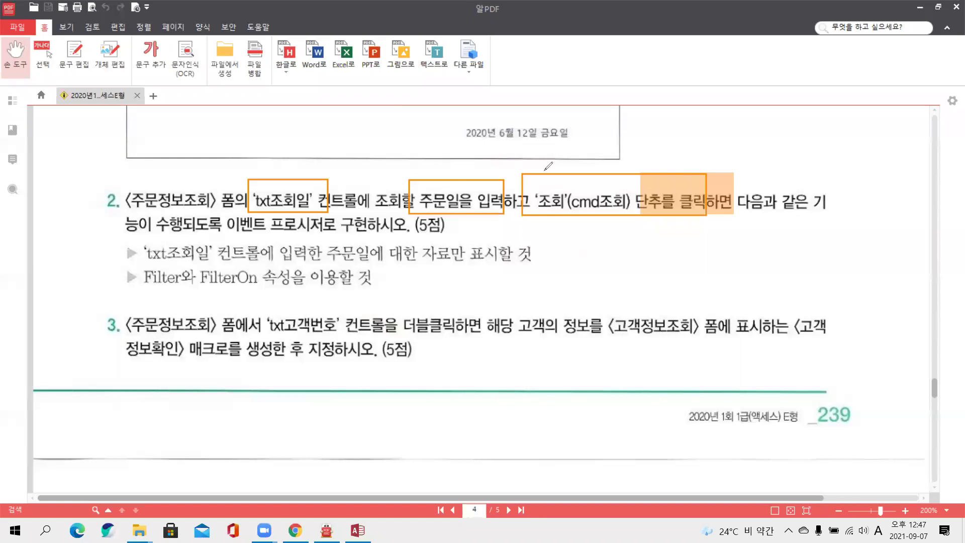
mouse_move(668, 142)
left_mouse_down()
mouse_move(680, 157)
mouse_move(690, 149)
left_mouse_up()
mouse_move(692, 141)
left_mouse_down()
mouse_move(690, 157)
mouse_move(724, 142)
mouse_move(714, 164)
left_mouse_up()
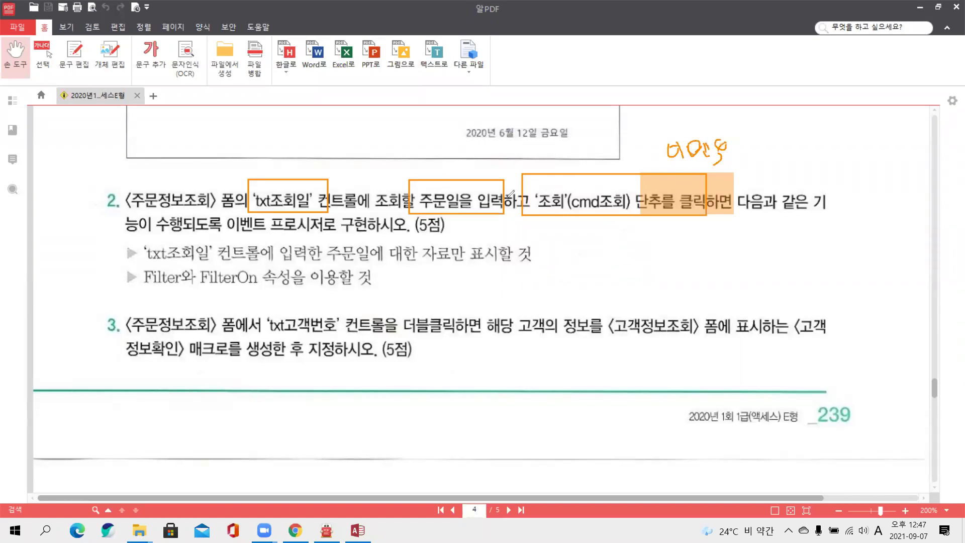
left_click_drag(138, 262, 209, 263)
left_click_drag(327, 264, 371, 264)
left_click_drag(254, 261, 279, 260)
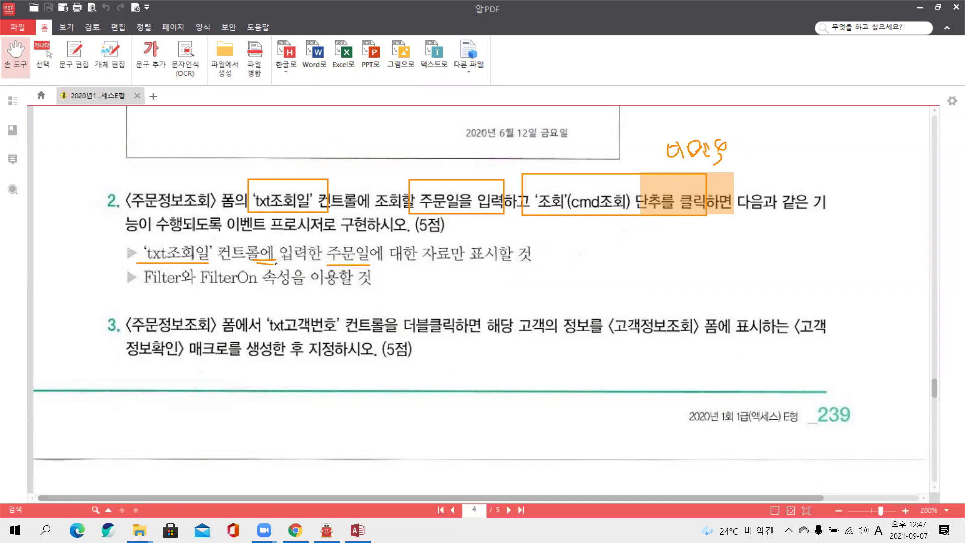
mouse_move(196, 290)
left_mouse_down()
mouse_move(262, 274)
mouse_move(211, 251)
mouse_move(148, 281)
mouse_move(201, 297)
left_mouse_up()
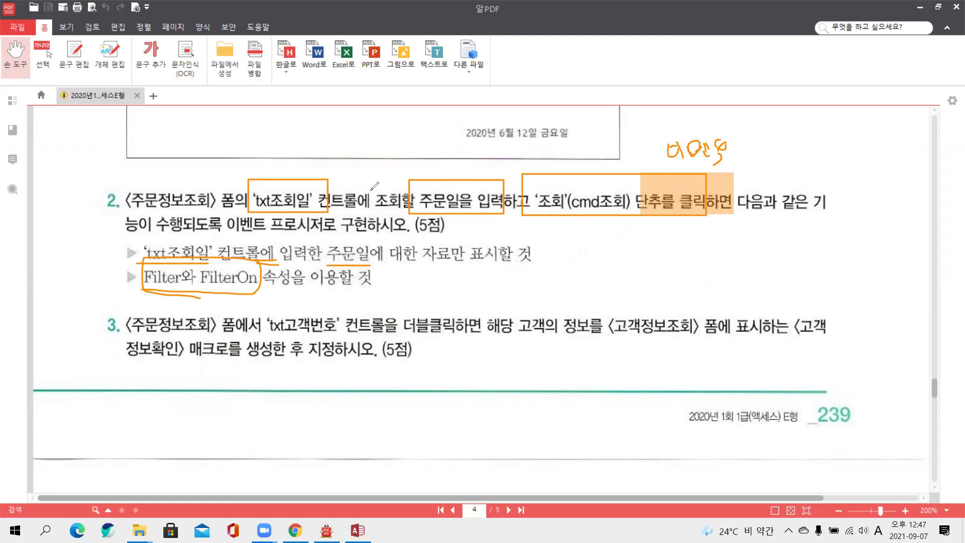
mouse_move(376, 251)
left_mouse_down()
mouse_move(364, 256)
mouse_move(423, 277)
mouse_move(423, 291)
mouse_move(451, 275)
mouse_move(458, 283)
left_mouse_up()
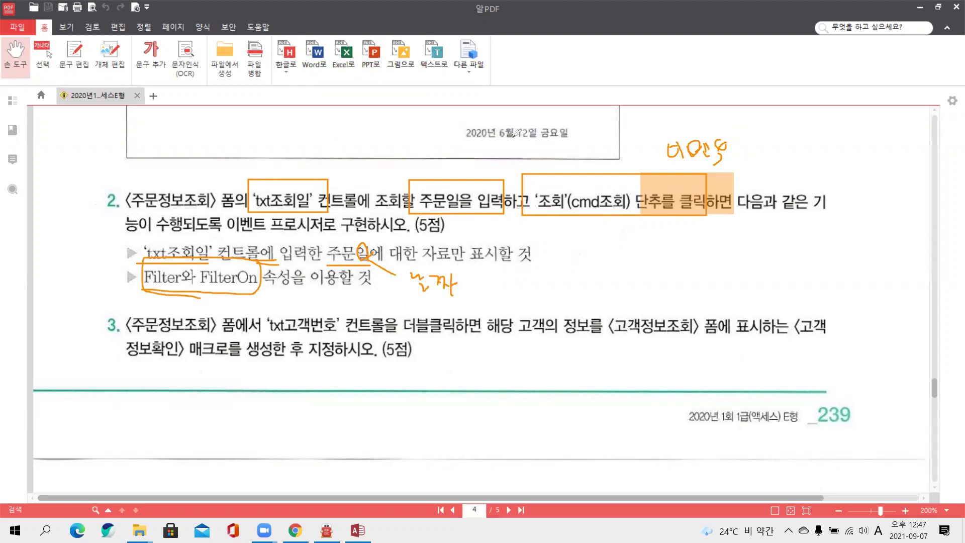
key("e")
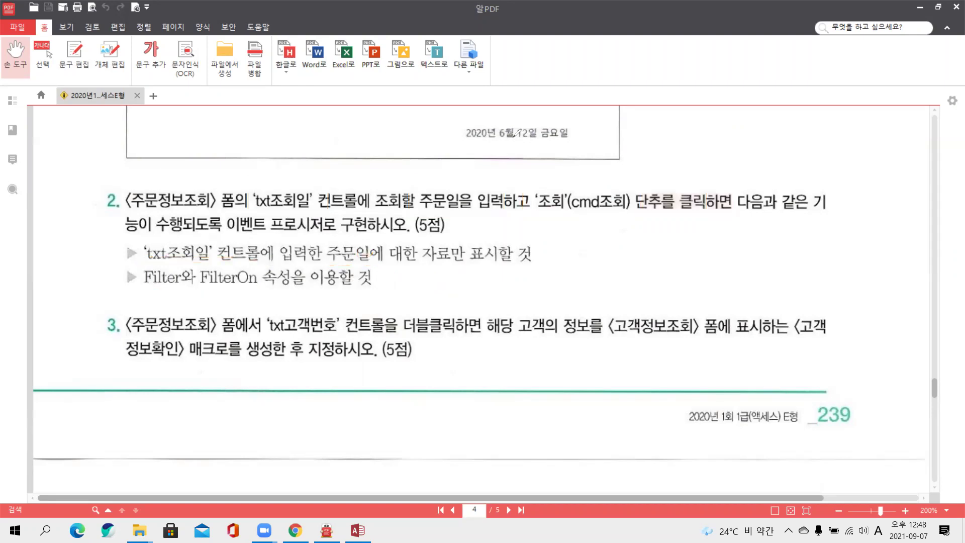
key("Escape")
Step: Switch back to Access and open the 주문정보조회 form in design view
left_click(358, 530)
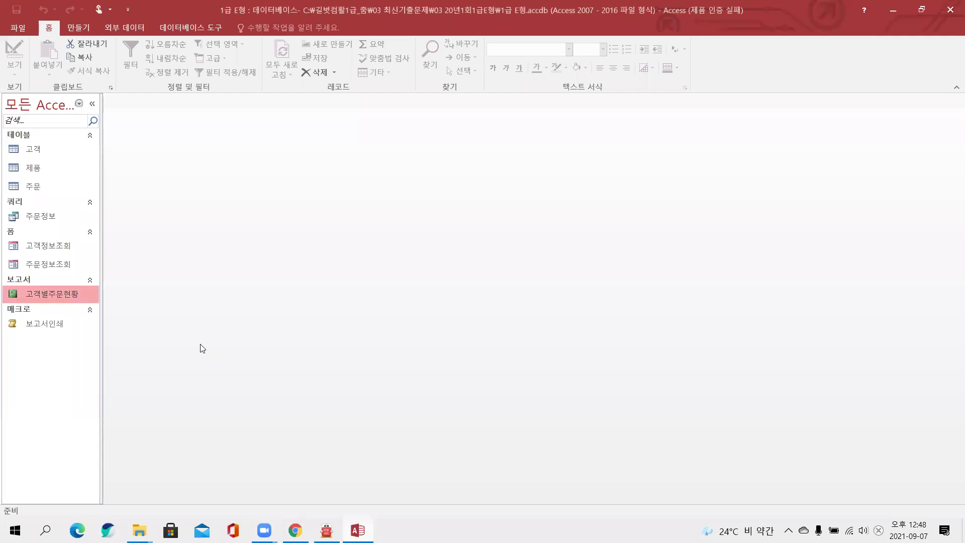
left_click(50, 264)
right_click(51, 265)
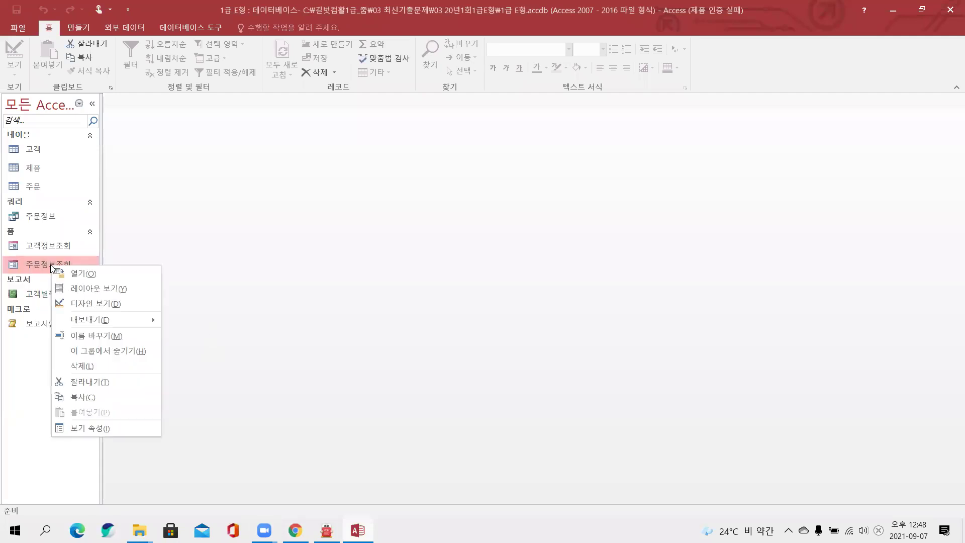
left_click(84, 304)
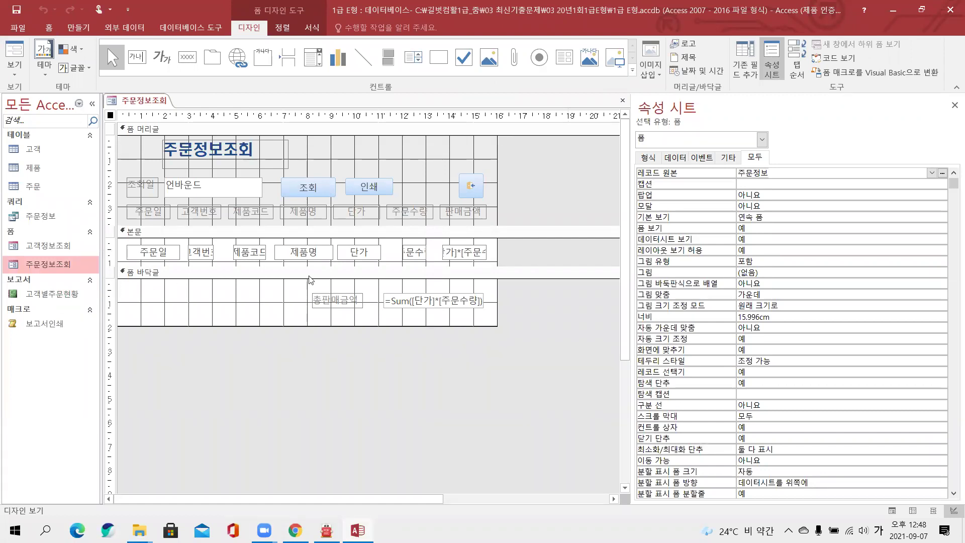
Step: Create an On Click event procedure for the txt조회일 text box with the code builder
left_click(697, 145)
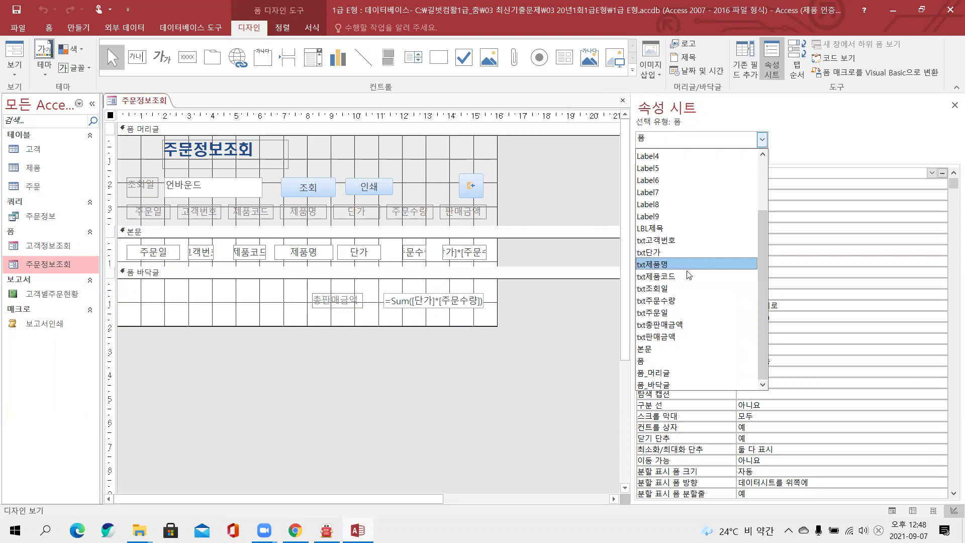
left_click(684, 289)
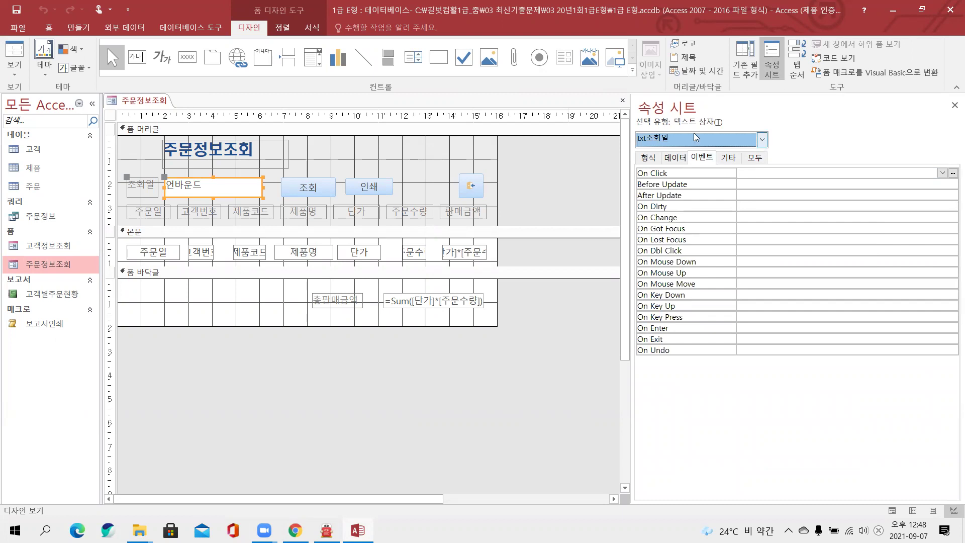
left_click(859, 171)
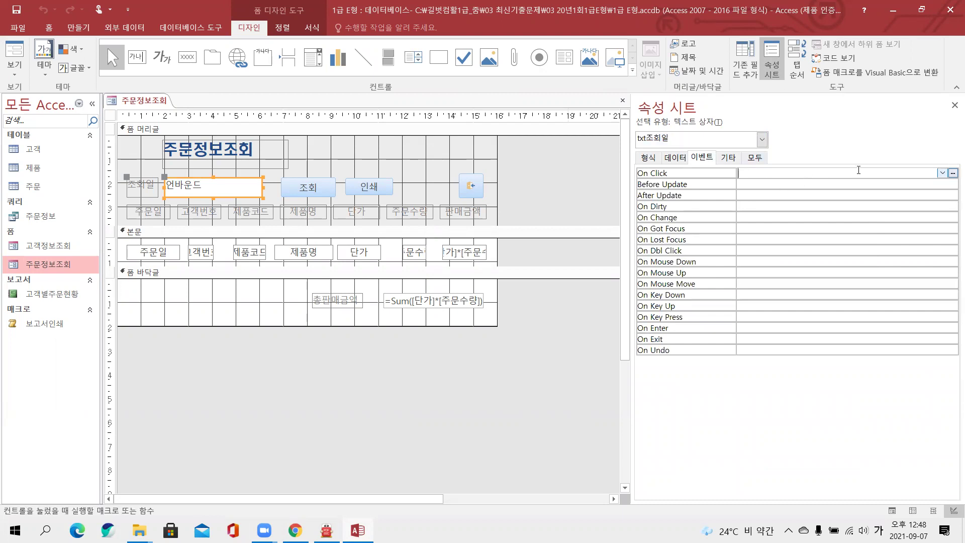
left_click(953, 174)
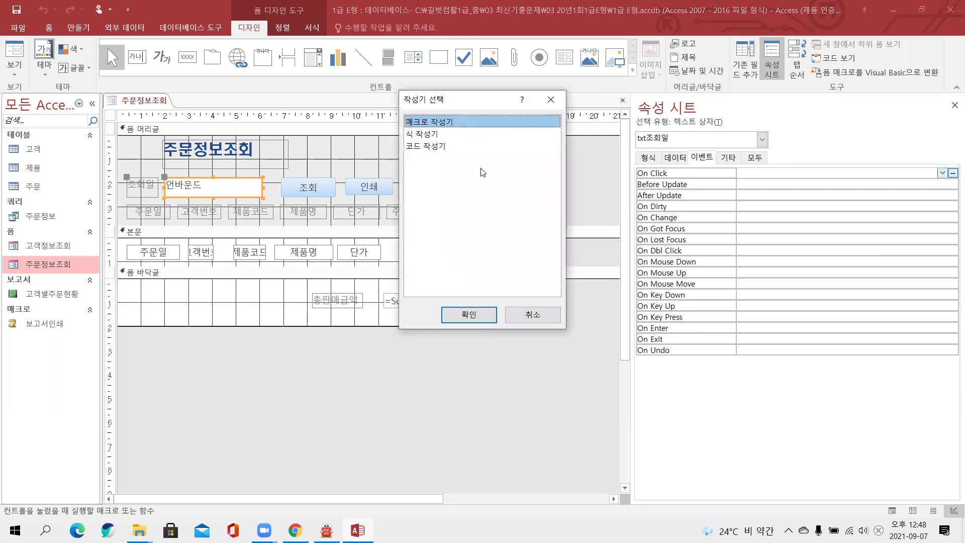
left_click(426, 147)
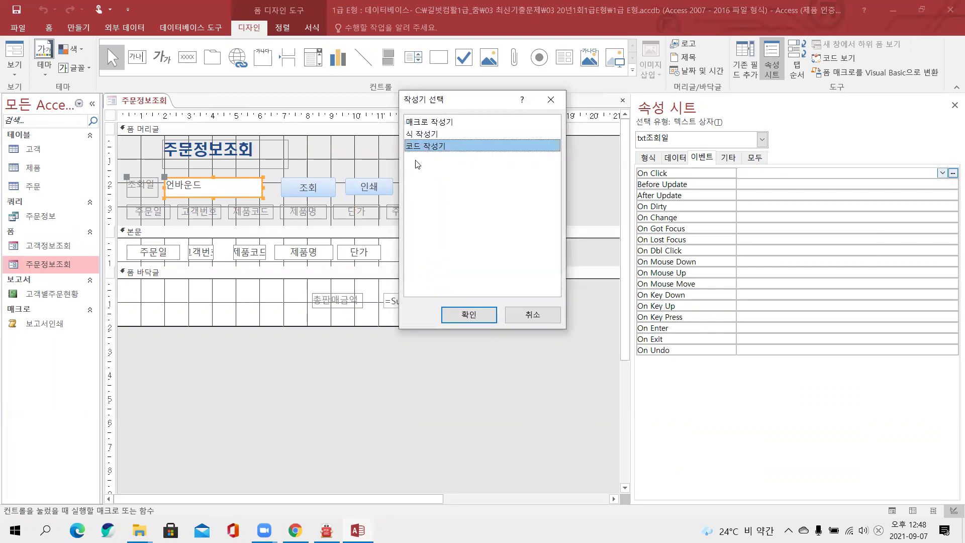
left_click(471, 315)
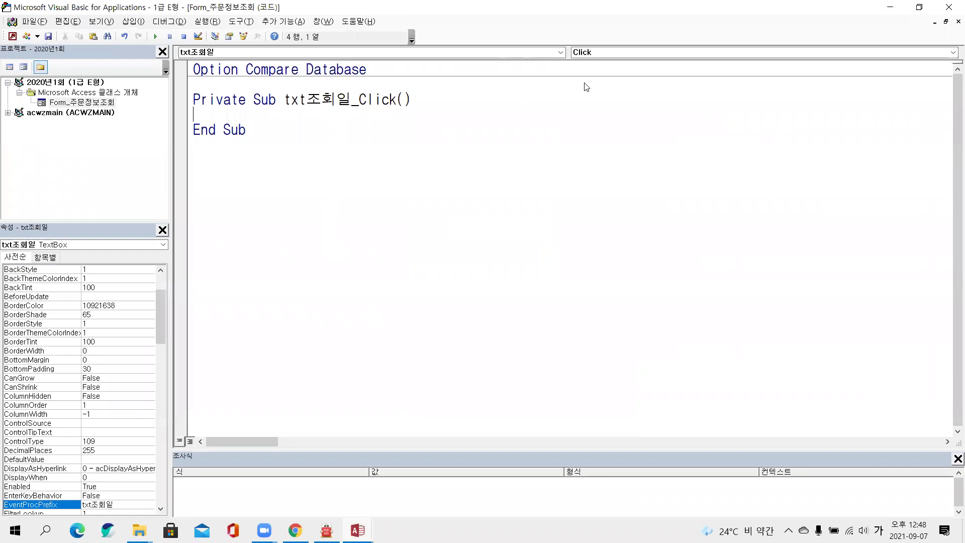
Step: Write the filter statement Me.Filter = "주문일=#" & txt조회일 & "#" in the txt조회일_Click procedure
left_click(202, 115)
key("m")
key("BackSpace")
key("Hangul")
type("me.fi")
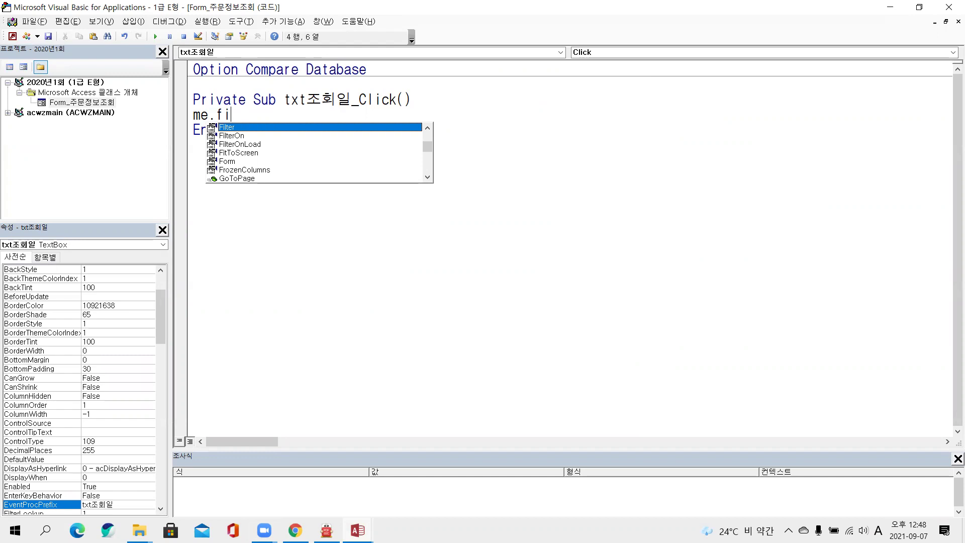
type("lter=")
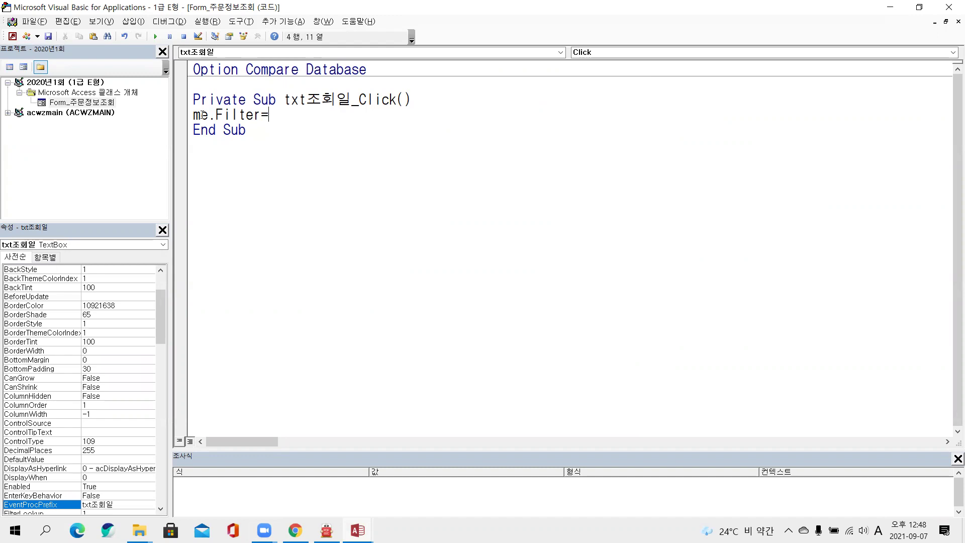
type("\"wn")
key("BackSpace")
key("BackSpace")
key("Hangul")
type("주문일=")
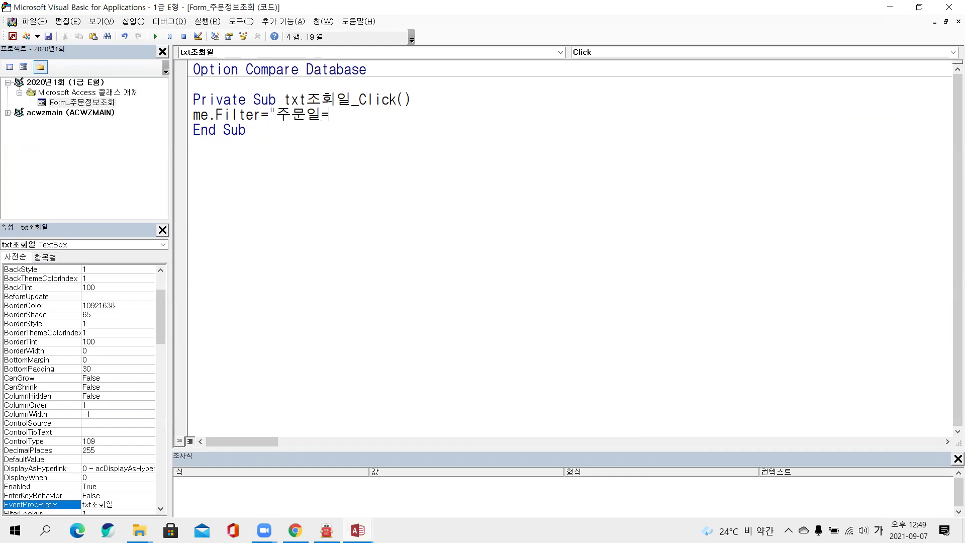
type("#\" &")
key("Hangul")
type("tx")
key("ctrl+space")
key("Down")
key("Down")
key("Down")
key("space")
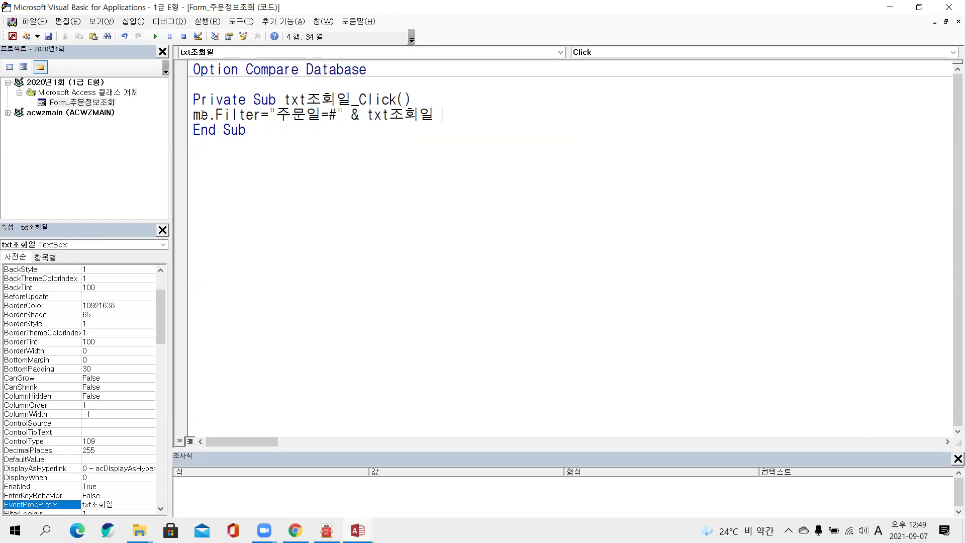
type("& \"#\"")
key("Return")
Step: Add the statement Me.FilterOn = True below the filter line to apply the filter
type("me.fi")
key("Down")
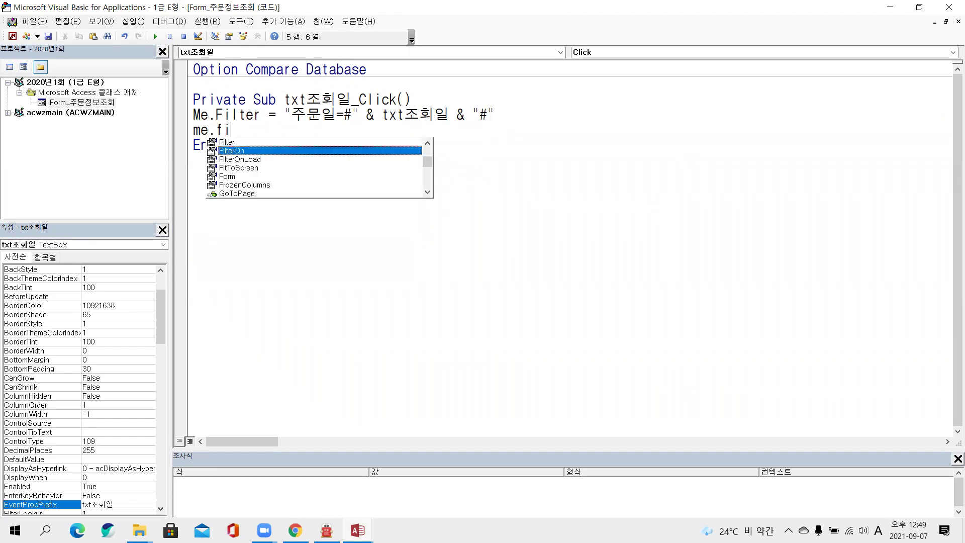
type("=tr")
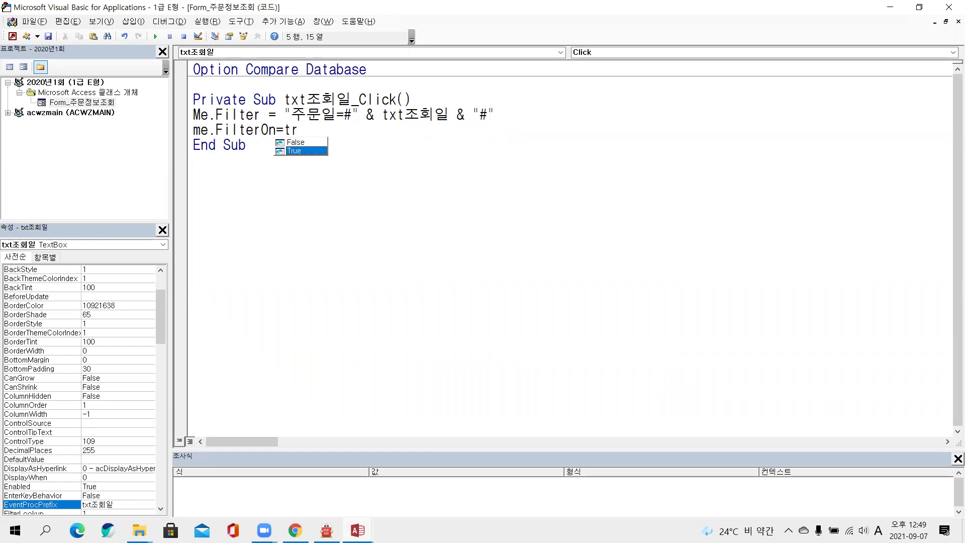
key("Return")
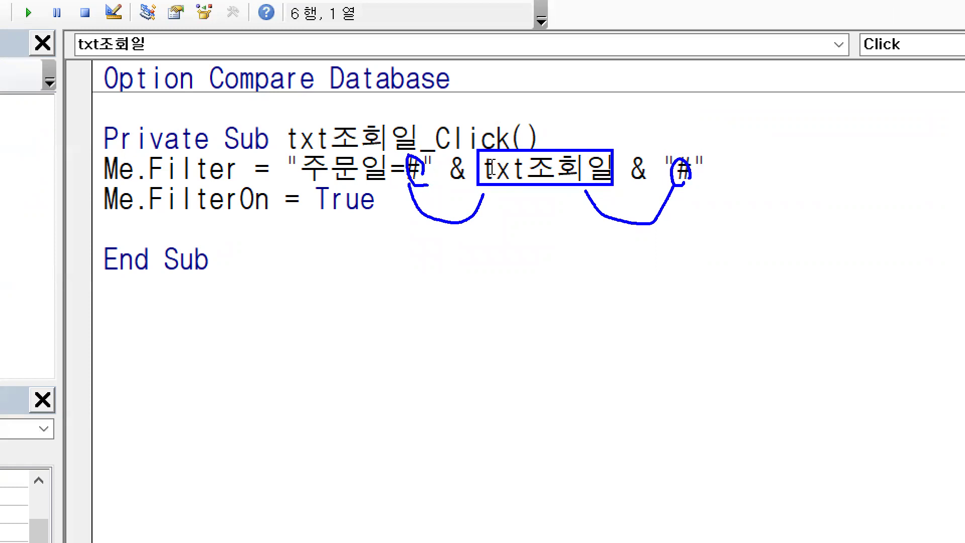
left_click_drag(425, 149, 431, 160)
left_click_drag(287, 145, 285, 160)
left_click_drag(295, 146, 295, 156)
mouse_move(666, 152)
left_mouse_down()
mouse_move(667, 164)
mouse_move(699, 160)
left_mouse_up()
mouse_move(648, 177)
left_mouse_down()
mouse_move(629, 168)
mouse_move(644, 170)
left_mouse_up()
mouse_move(459, 173)
left_mouse_down()
mouse_move(448, 168)
mouse_move(458, 176)
left_mouse_up()
key("Escape")
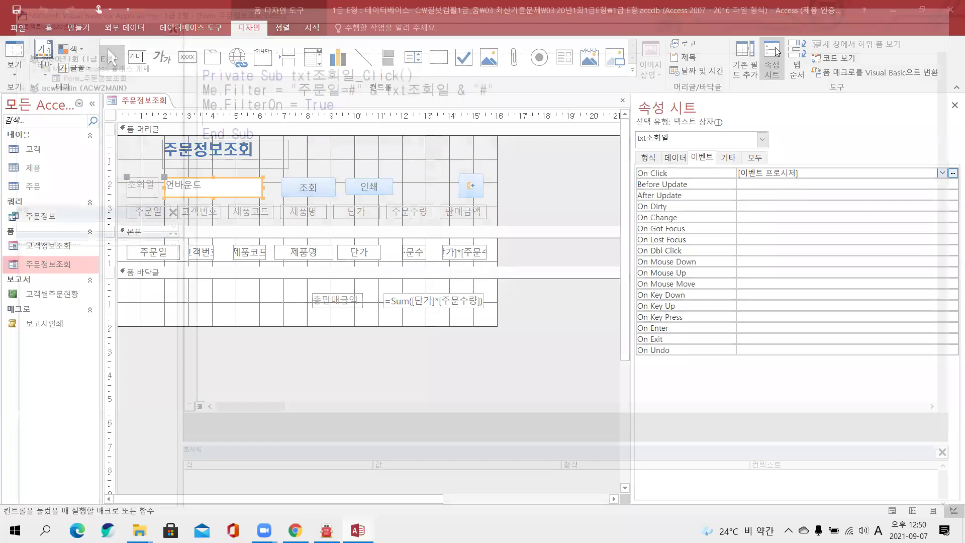
Step: Close the code editor, test the txt조회일 click event in form view, and debug the procedure
left_click(949, 7)
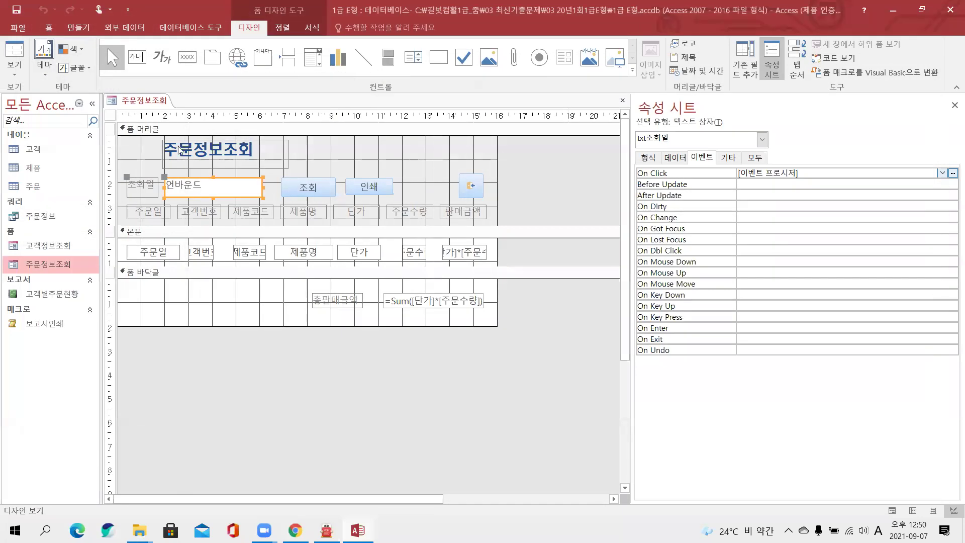
right_click(135, 100)
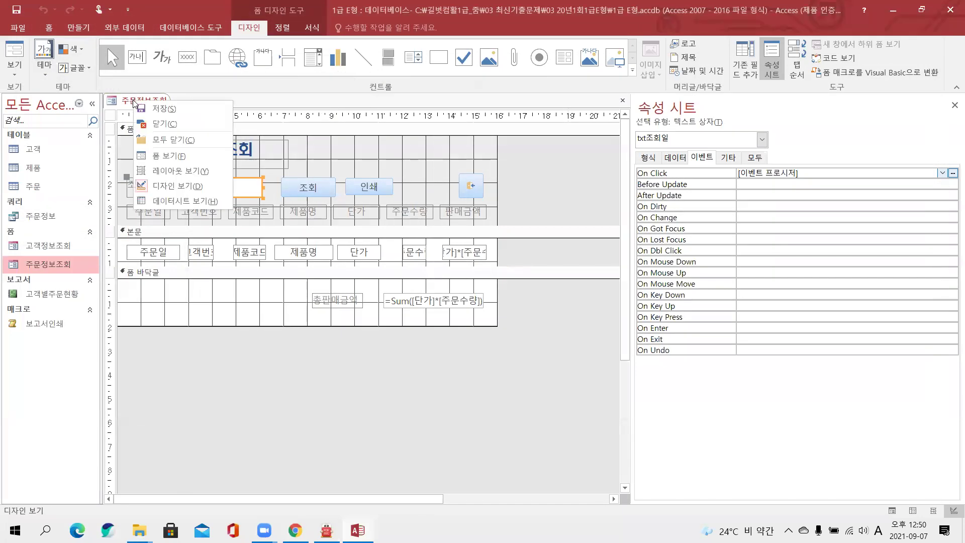
left_click(186, 162)
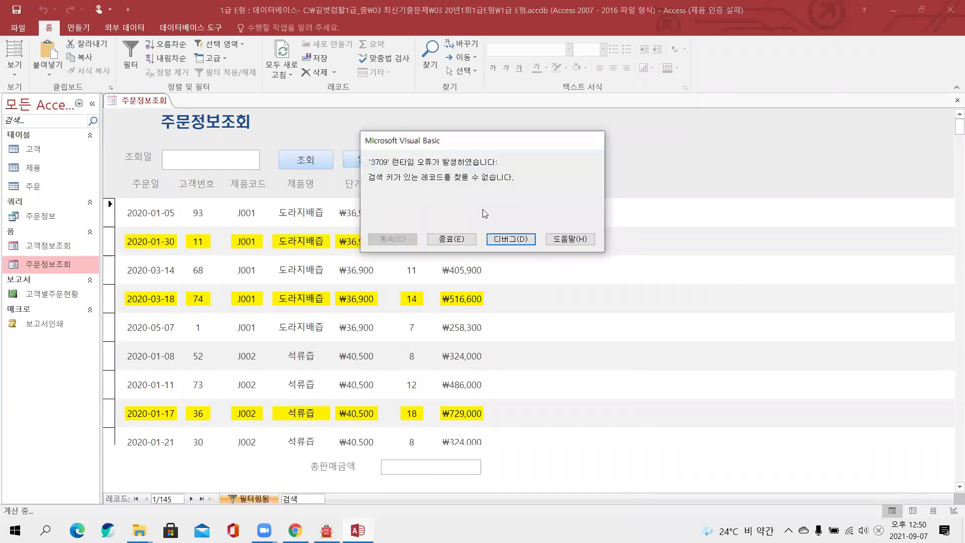
left_click(511, 239)
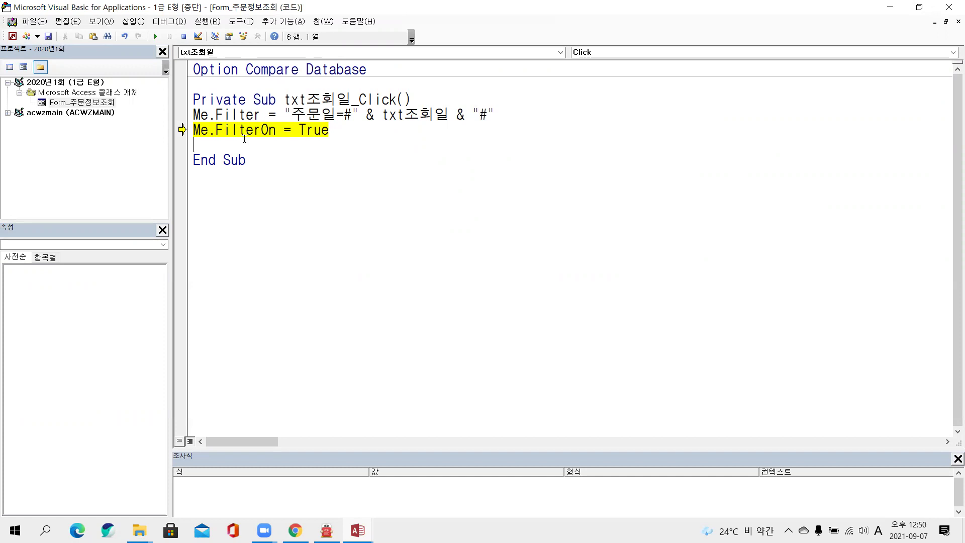
Step: Rewrite the first criterion string of the Me.Filter statement as "주문일= #"
left_click_drag(283, 114, 366, 115)
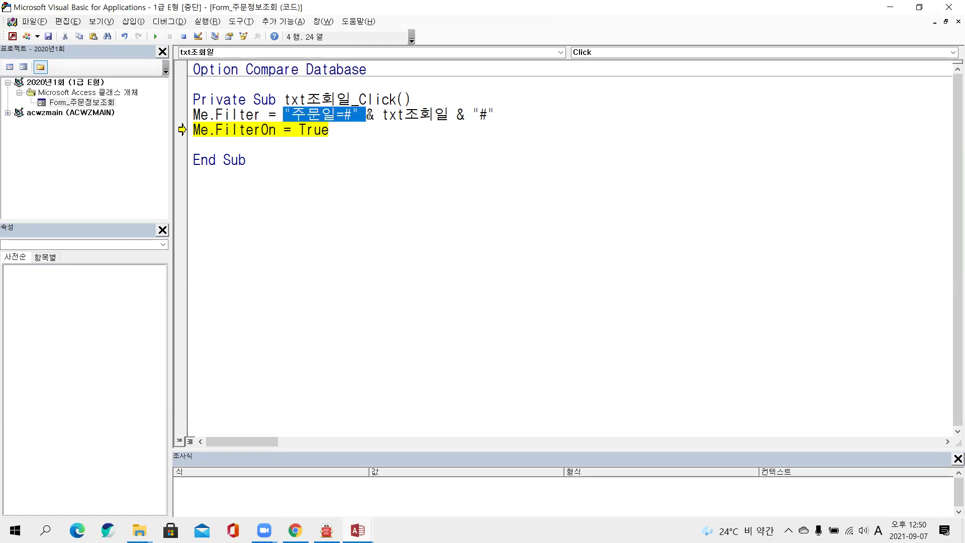
left_click(449, 114)
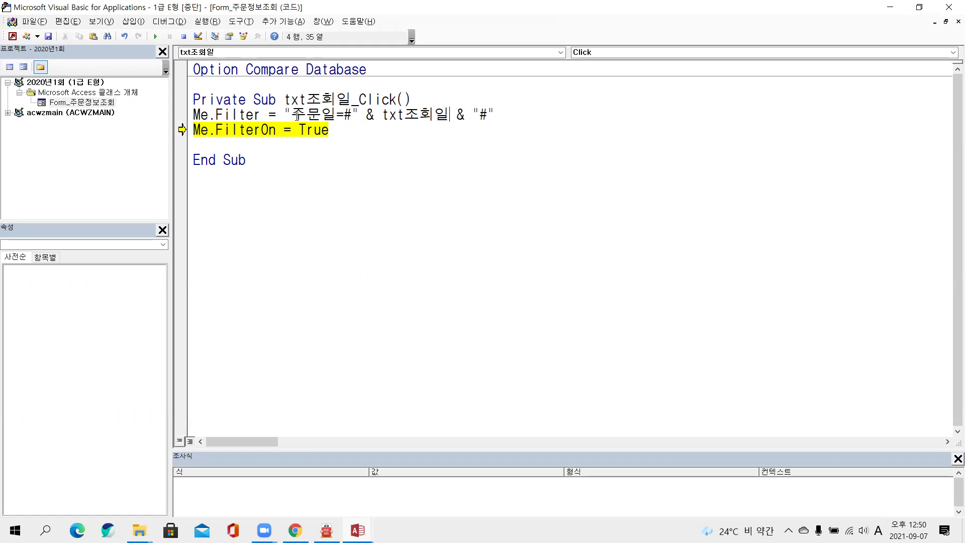
left_click_drag(290, 115, 330, 114)
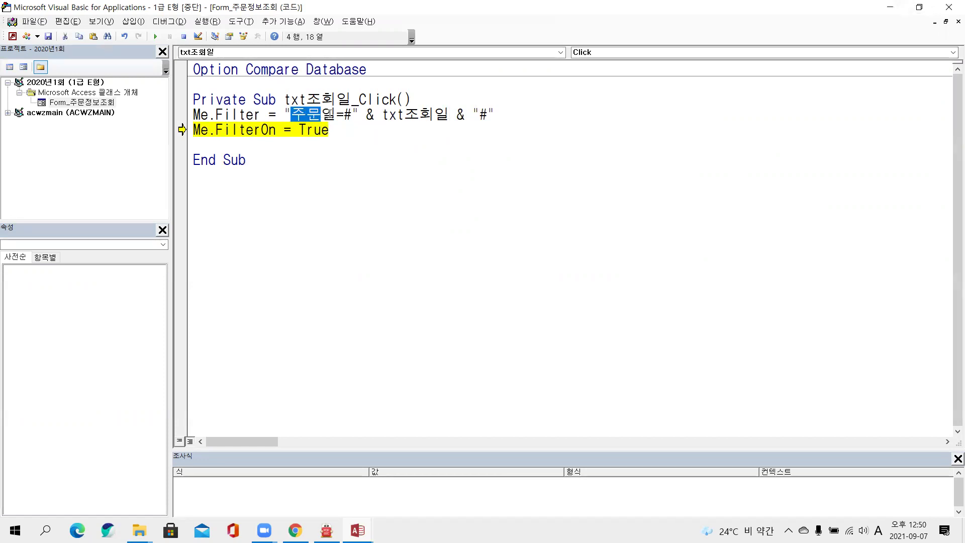
key("Delete")
key("Delete")
key("Delete")
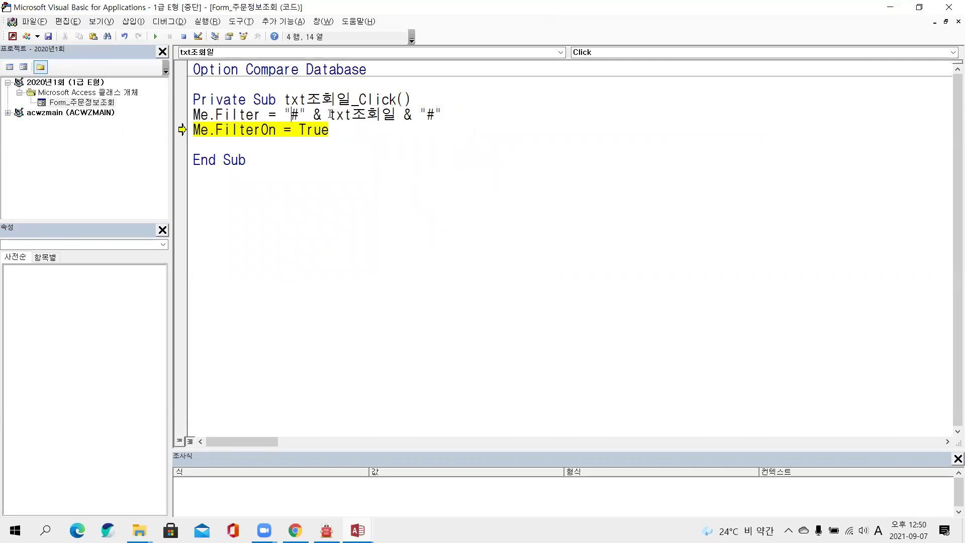
type("w")
key("BackSpace")
key("Hangul")
type("주문ㅇ")
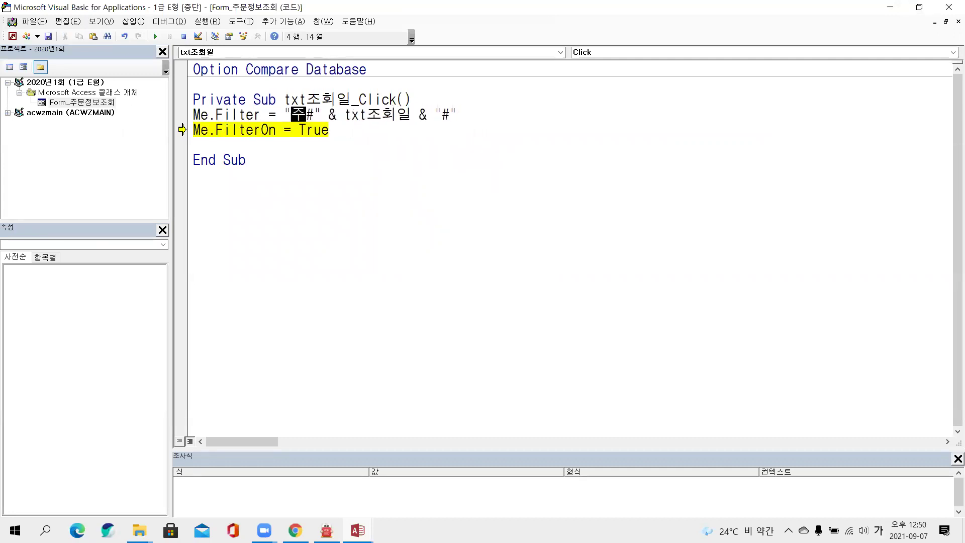
type("일=")
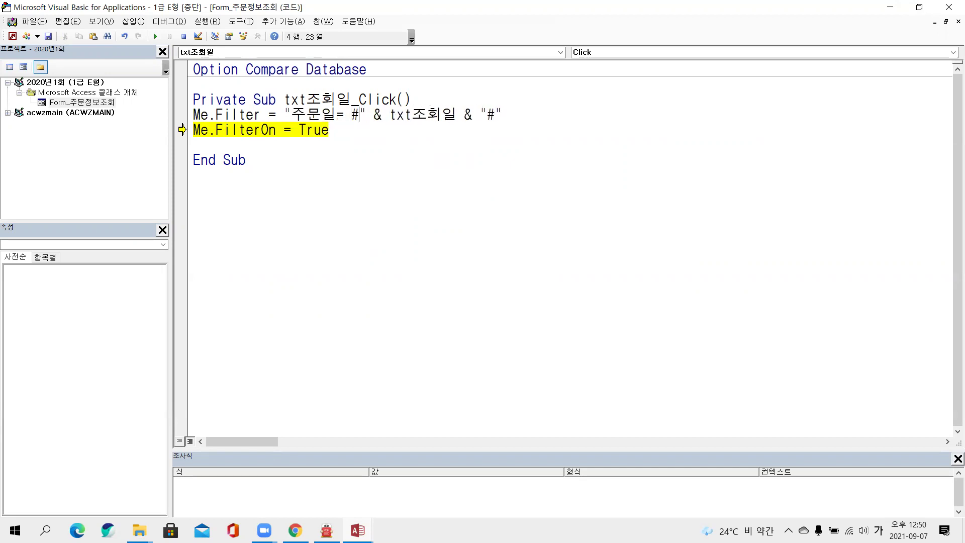
left_click(329, 130)
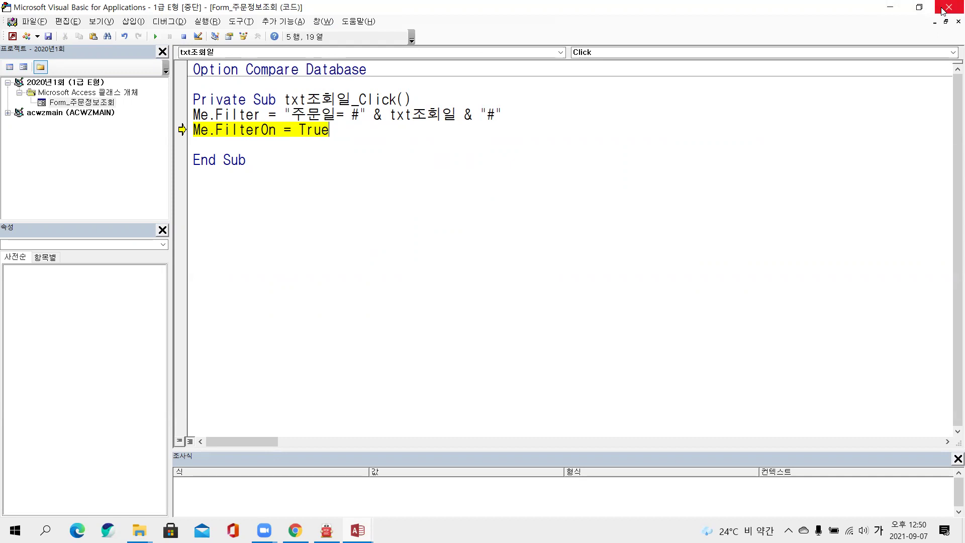
Step: Copy and remove both filter statements from txt조회일_Click and close the code editor, stopping the debugger
left_click(476, 165)
left_click_drag(363, 133, 195, 119)
key("ctrl+c")
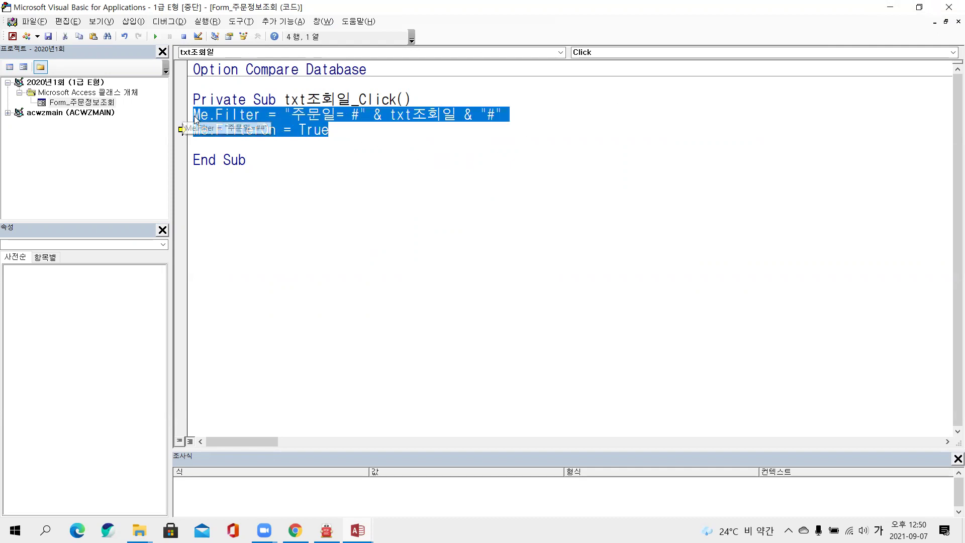
key("Delete")
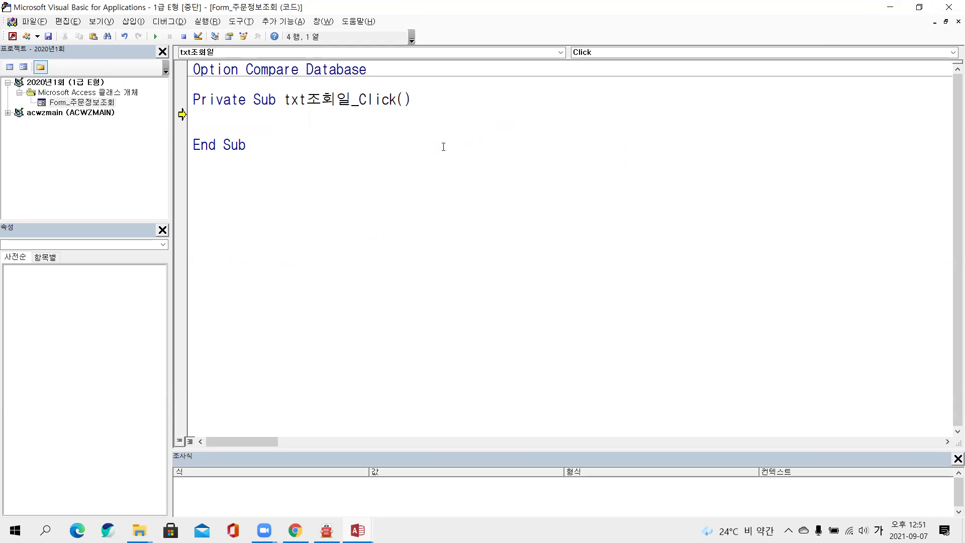
key("F8")
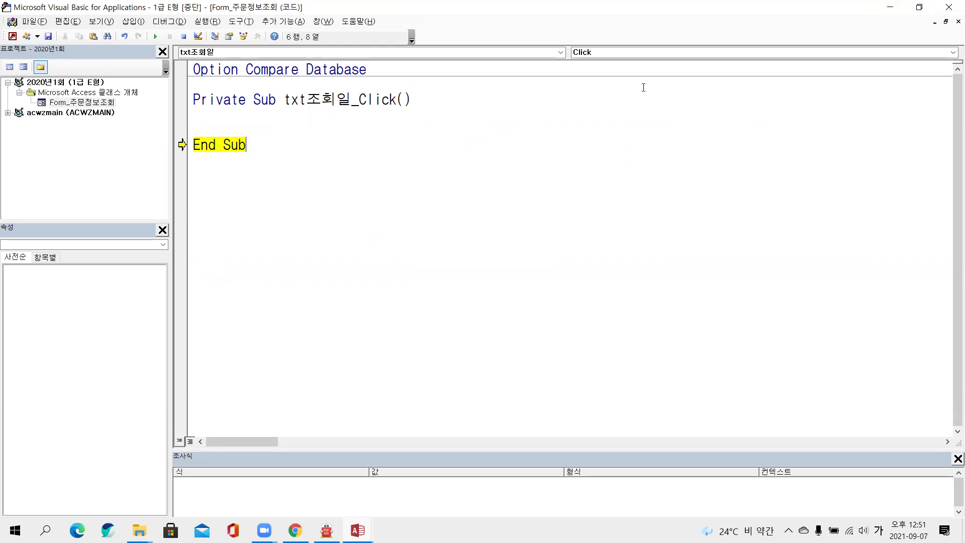
left_click(950, 9)
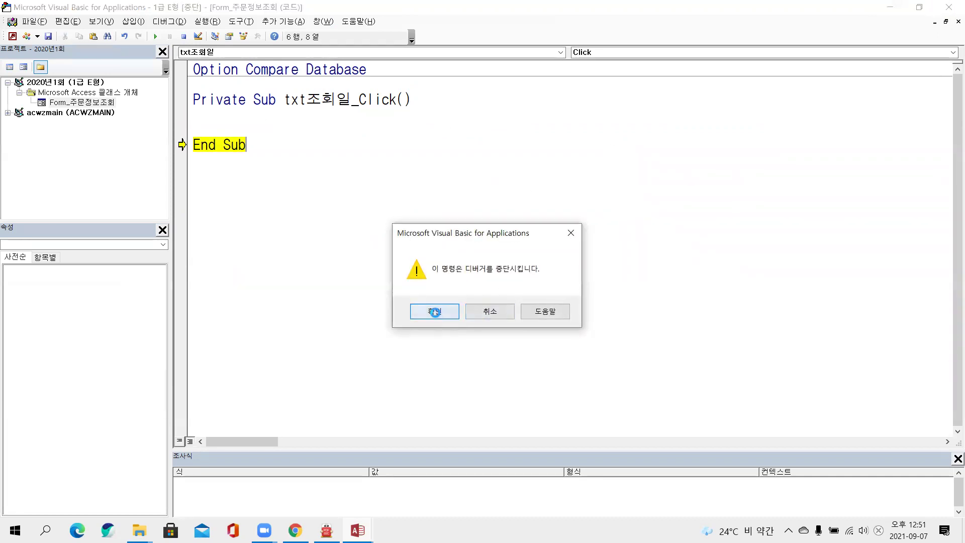
left_click(434, 312)
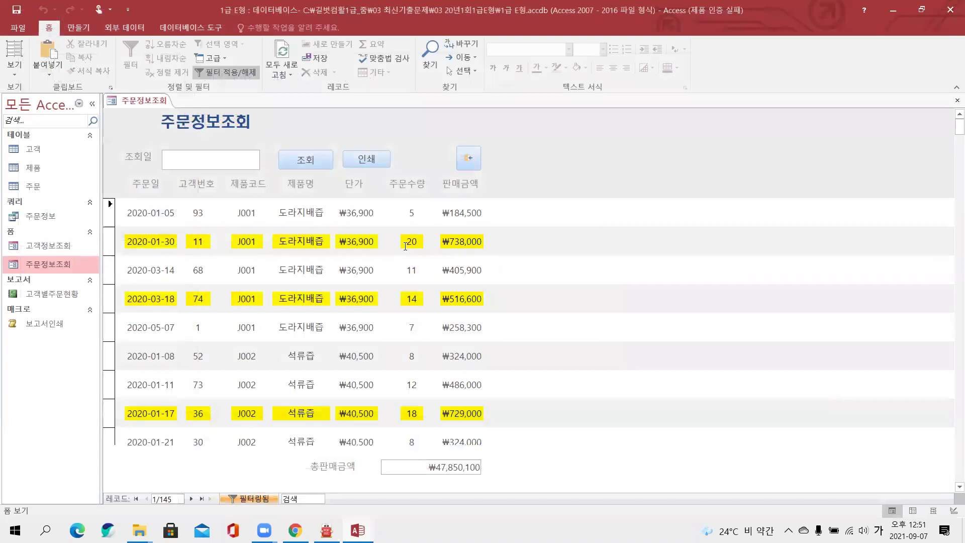
Step: Return the 주문정보조회 form to design view and clear the On Click property of the txt조회일 text box
right_click(144, 101)
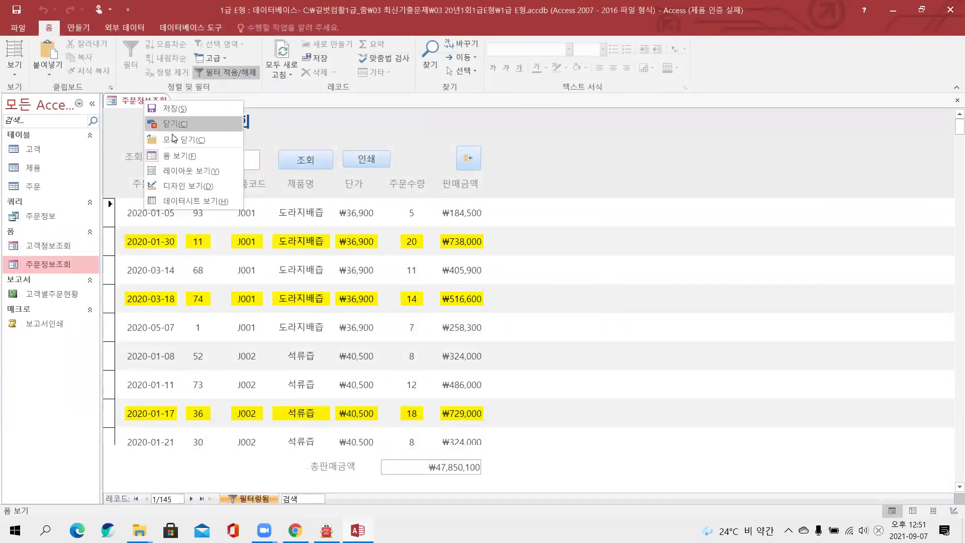
left_click(172, 187)
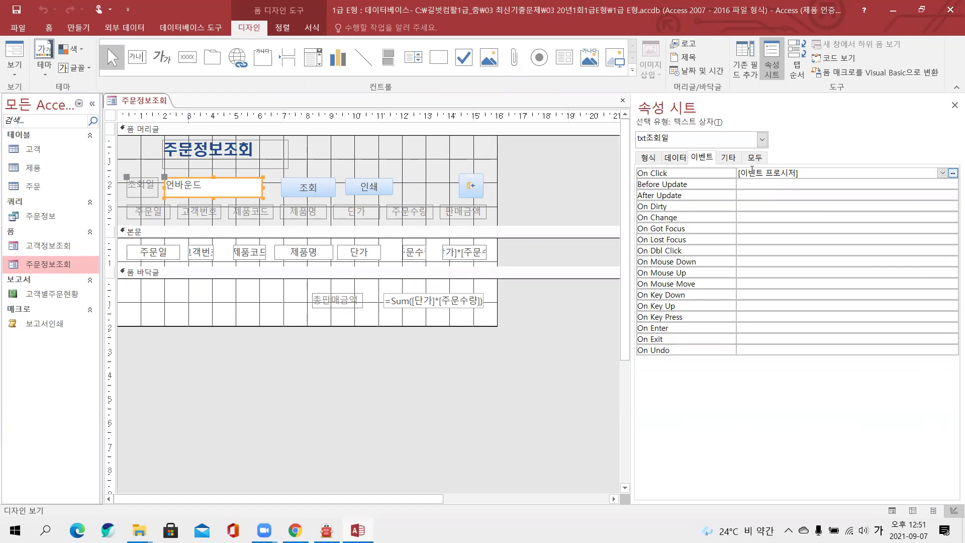
left_click(705, 174)
key("Delete")
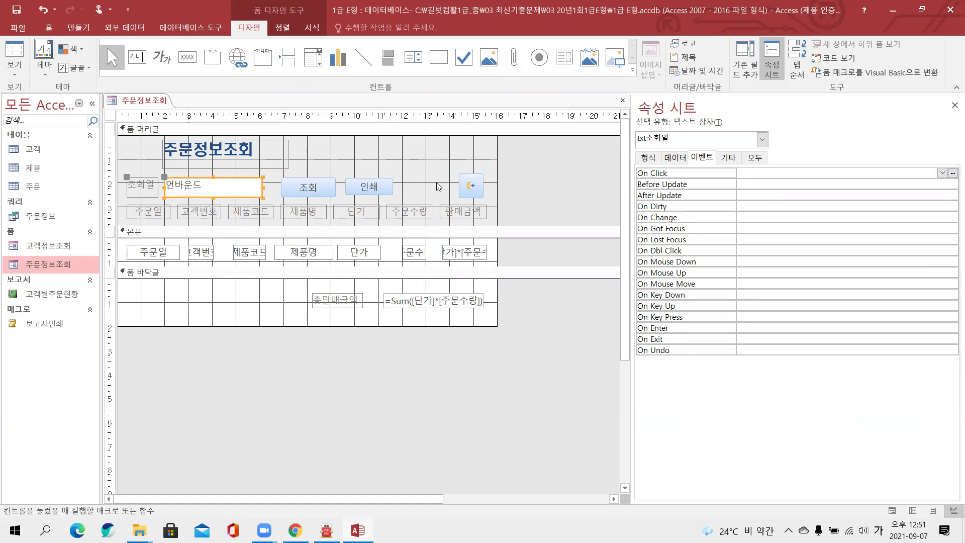
Step: Create an On Click event procedure for the cmd조회 button with the code builder and paste the copied filter statements into it
left_click(325, 189)
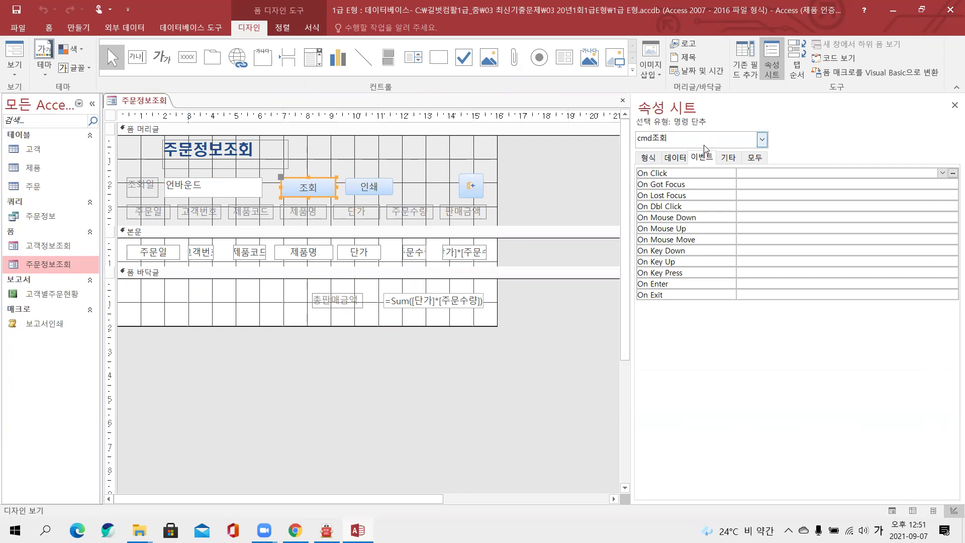
left_click(753, 172)
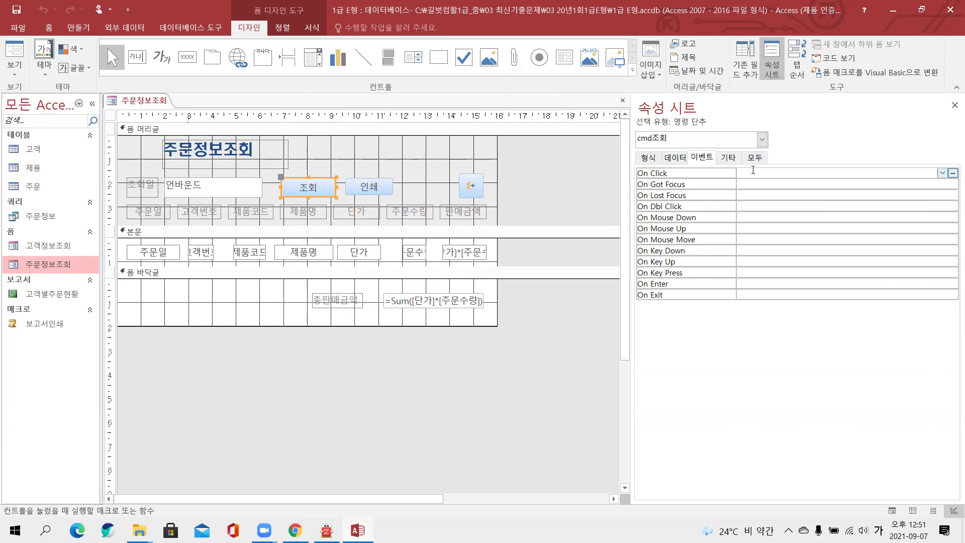
left_click(953, 173)
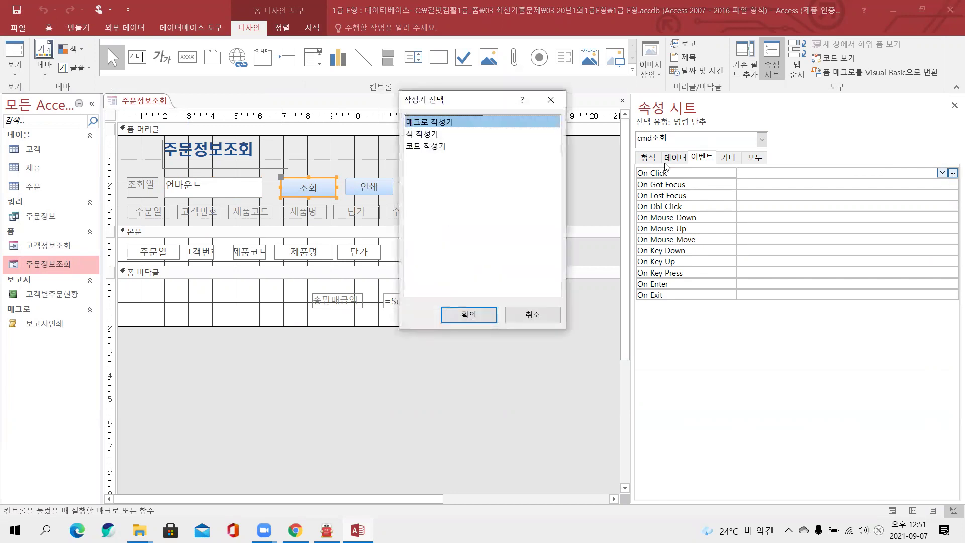
left_click(436, 147)
left_click(469, 314)
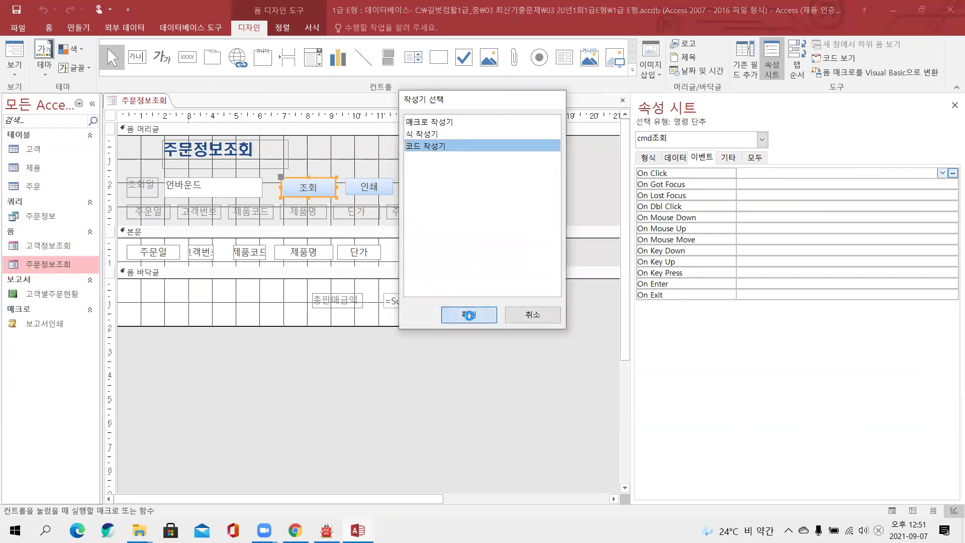
key("ctrl+v")
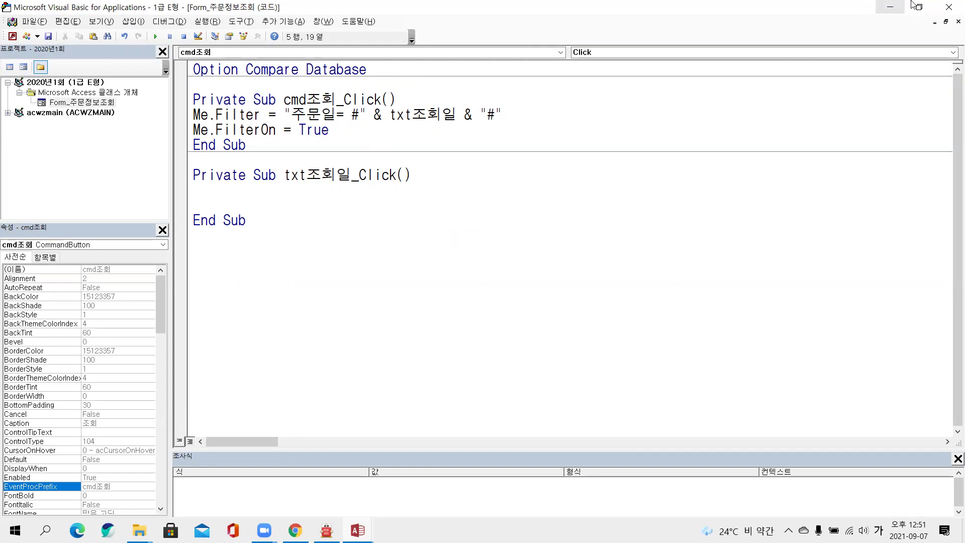
left_click(942, 8)
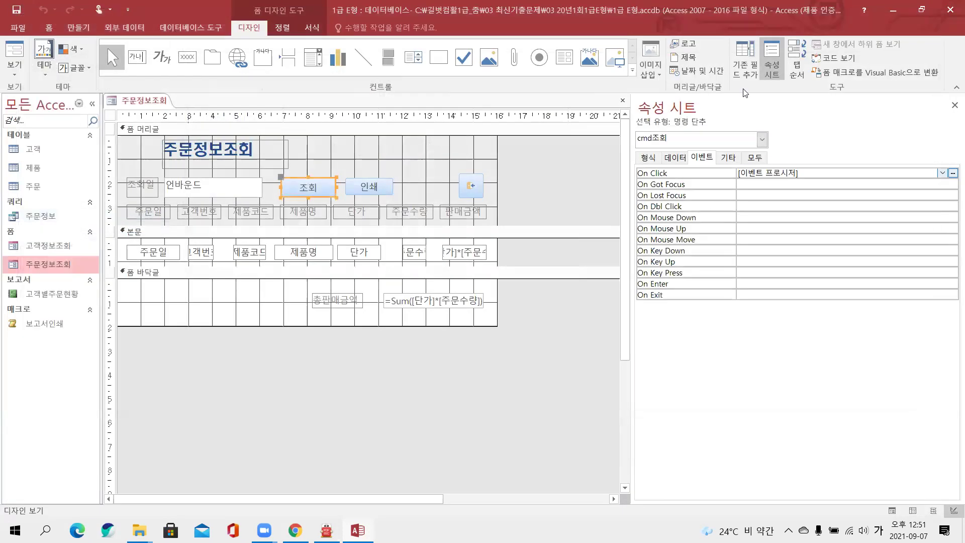
Step: Test the form in form view by entering 2020-1-30 as the 조회일 and running the 조회 button
right_click(143, 107)
left_click(175, 161)
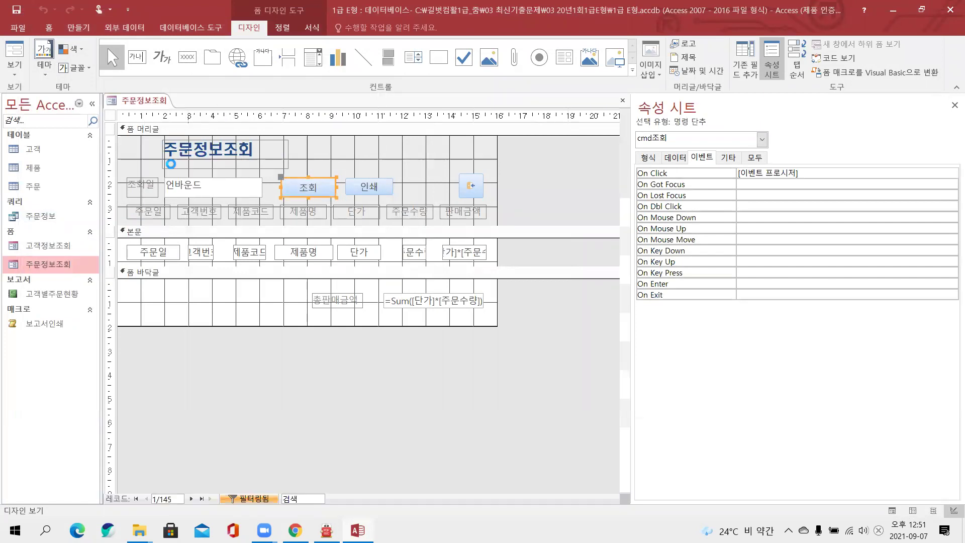
left_click(195, 161)
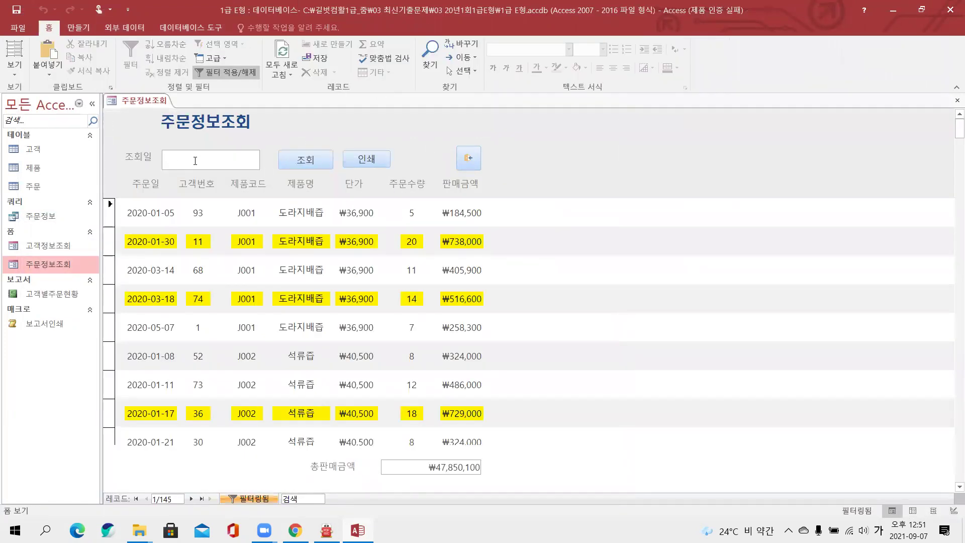
type("2020-1-30")
left_click(294, 164)
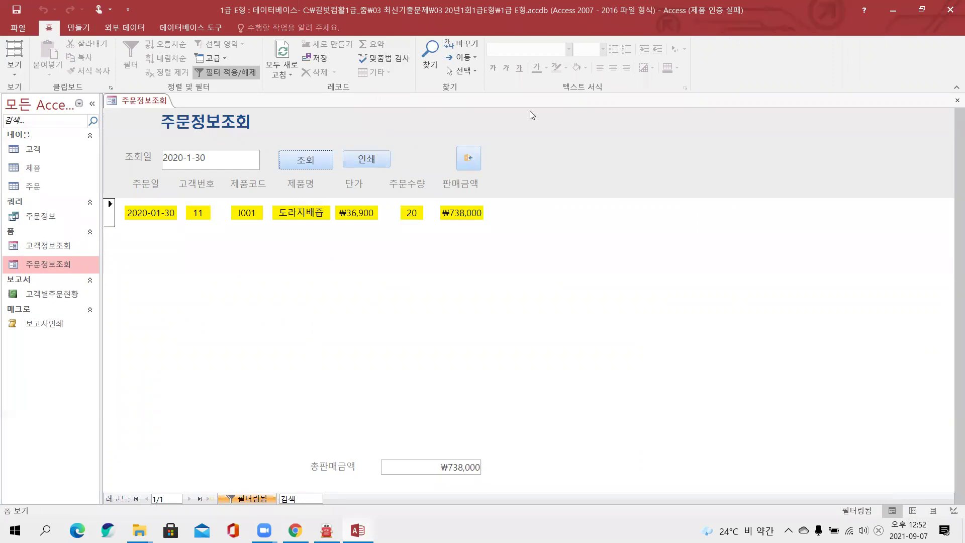
left_click_drag(212, 69, 220, 92)
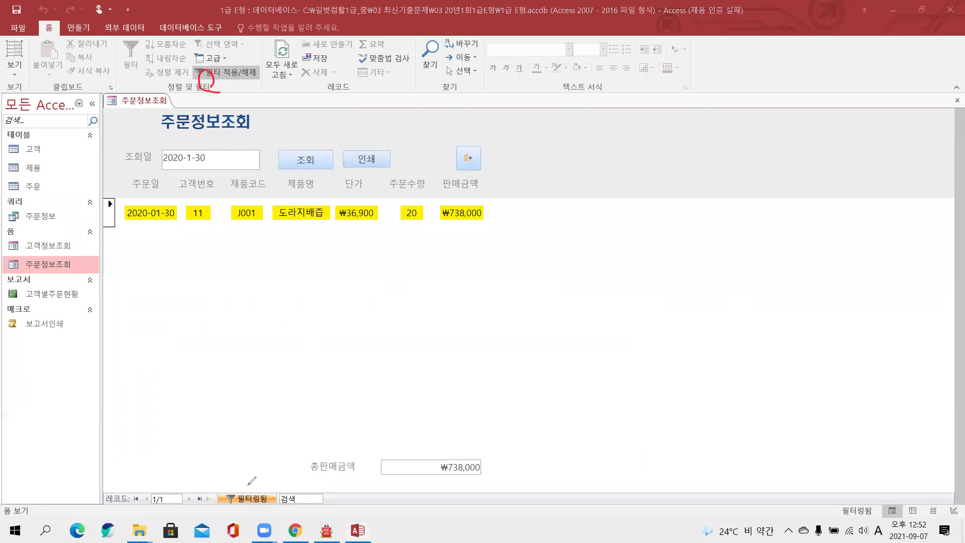
mouse_move(221, 480)
left_mouse_down()
mouse_move(269, 495)
mouse_move(256, 515)
left_mouse_up()
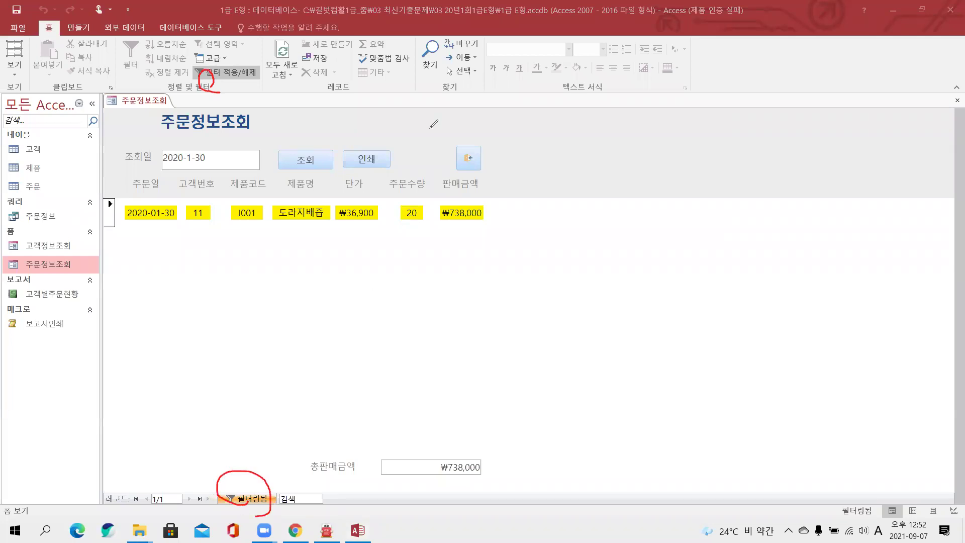
key("Escape")
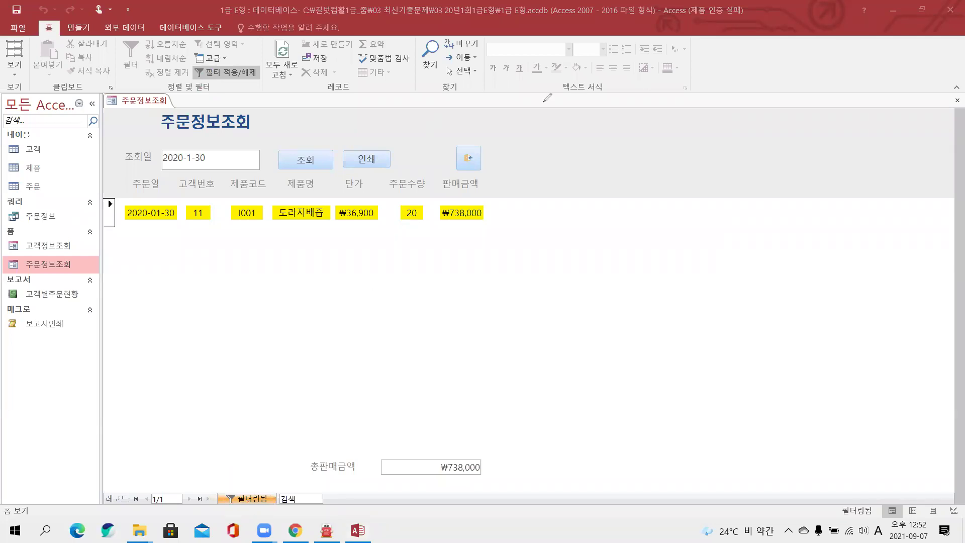
Step: Return the 주문정보조회 form to design view and switch to the exam PDF in 알PDF
right_click(158, 106)
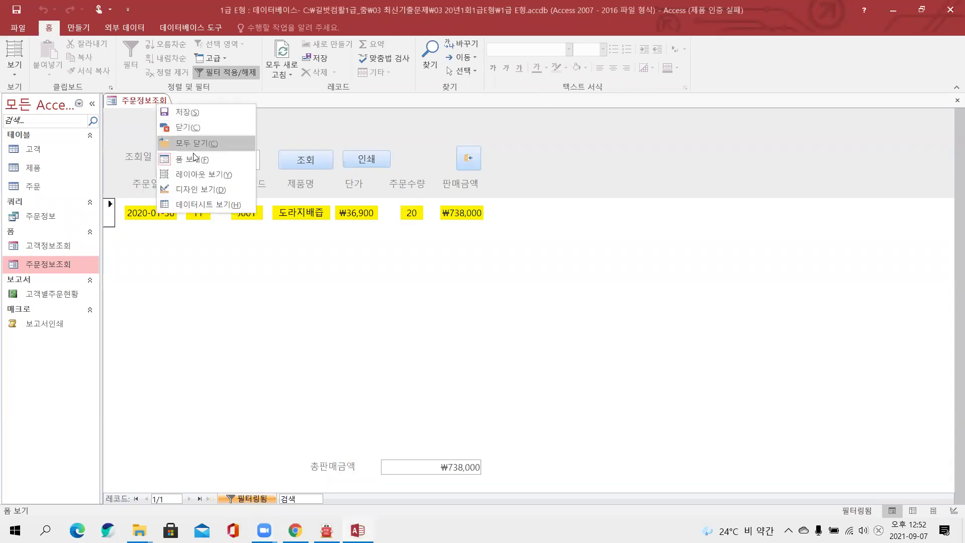
left_click(193, 188)
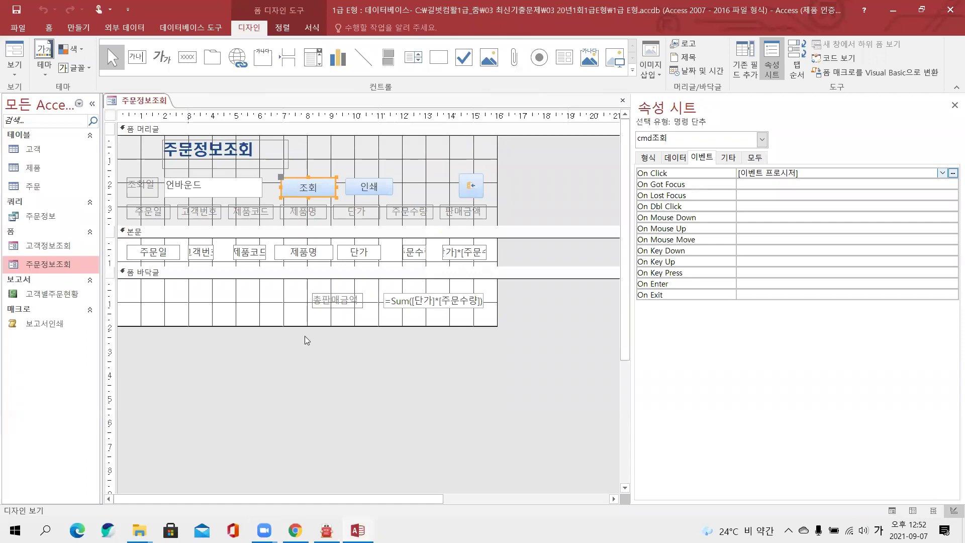
left_click(326, 529)
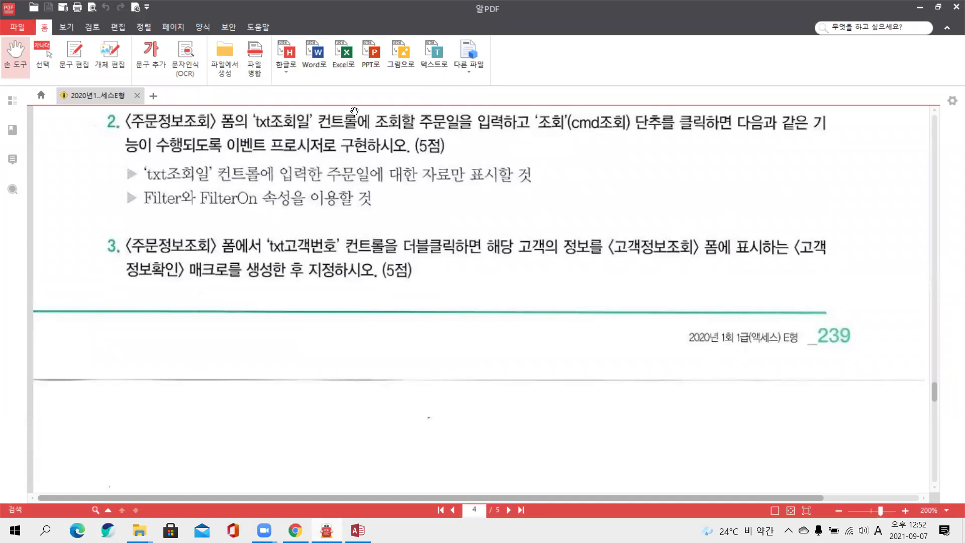
Step: Mark the 주문정보조회 form, the txt고객번호 double-click condition and the 고객정보확인 macro name in exam task 3
left_click_drag(131, 232, 480, 259)
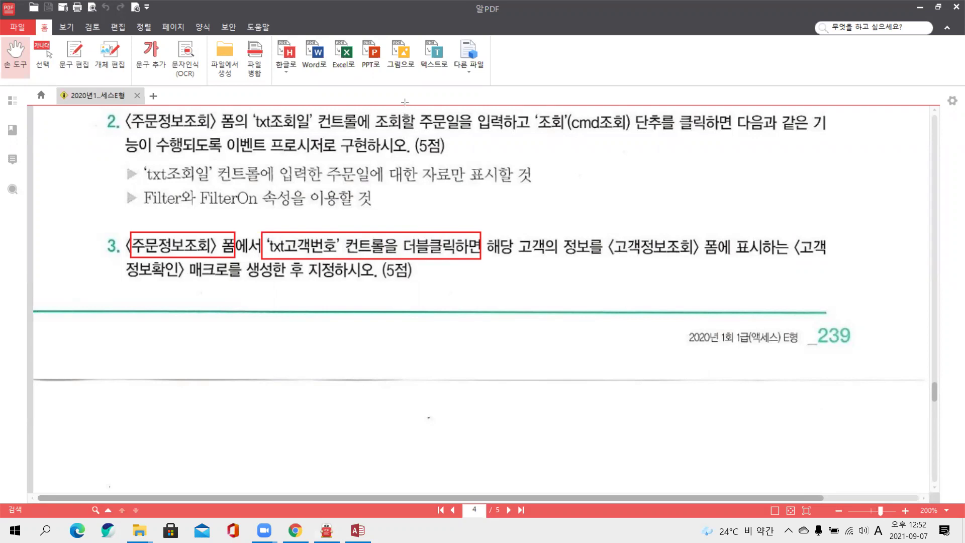
left_click_drag(787, 229, 833, 261)
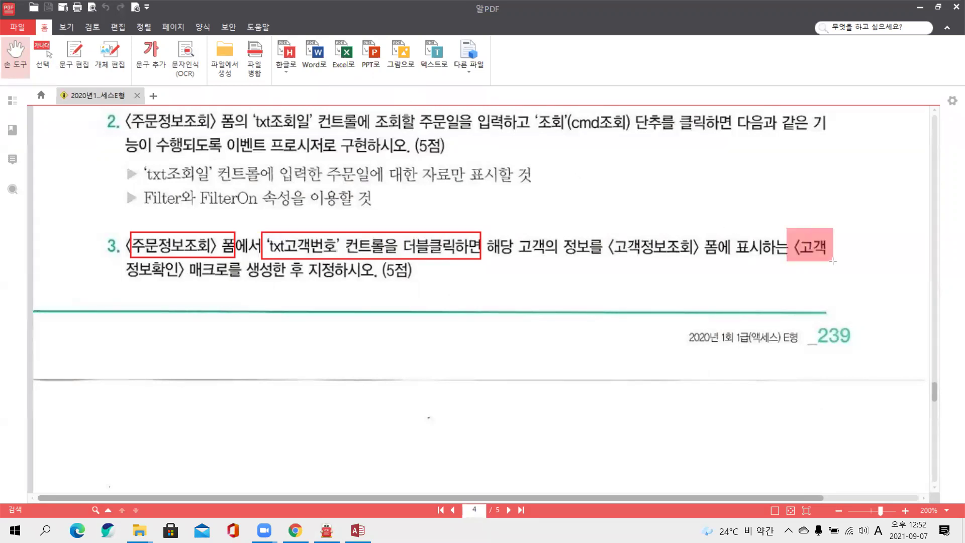
left_click_drag(123, 257, 194, 282)
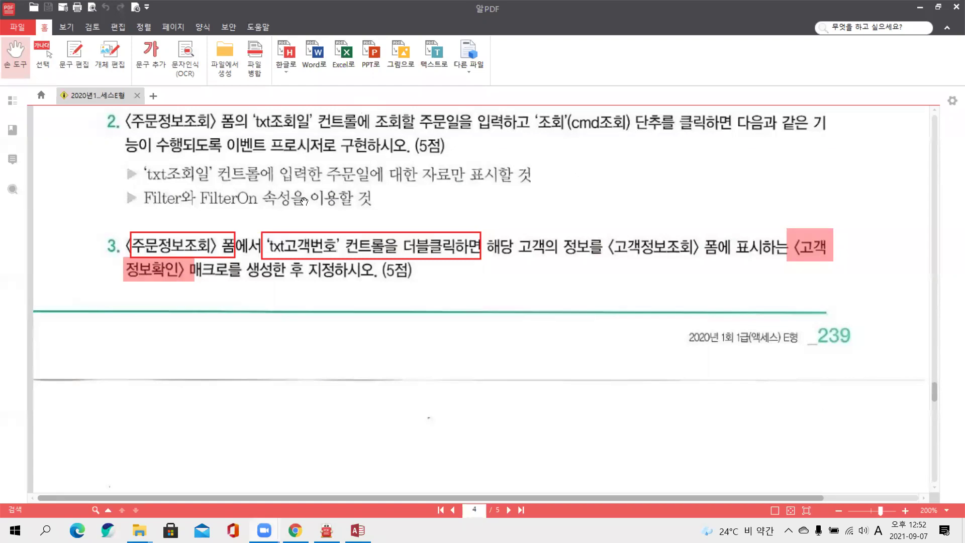
scroll(346, 266, "down", 3)
scroll(345, 266, "up", 3)
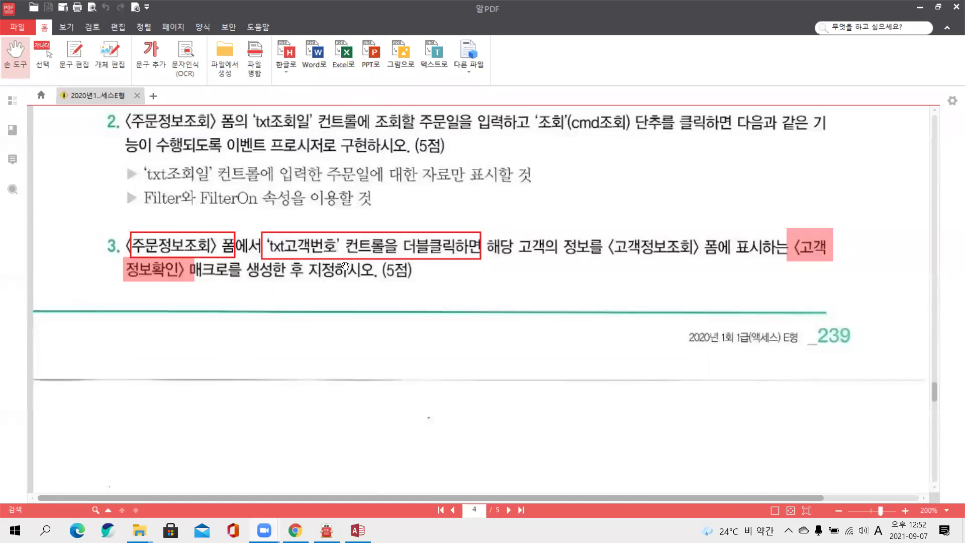
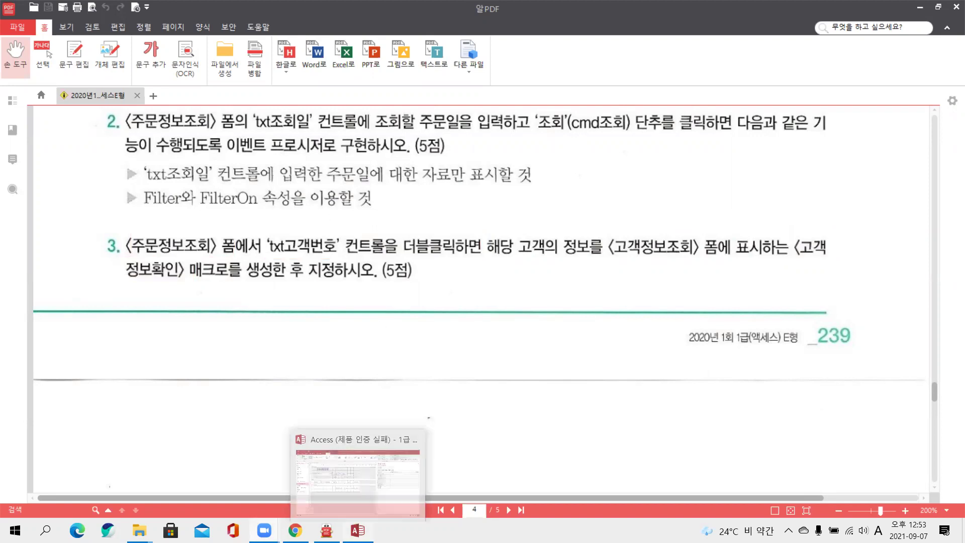
Step: Switch to Access, inspect the 고객번호 text box of the 고객정보조회 form in form and design view, and close the form
left_click(358, 529)
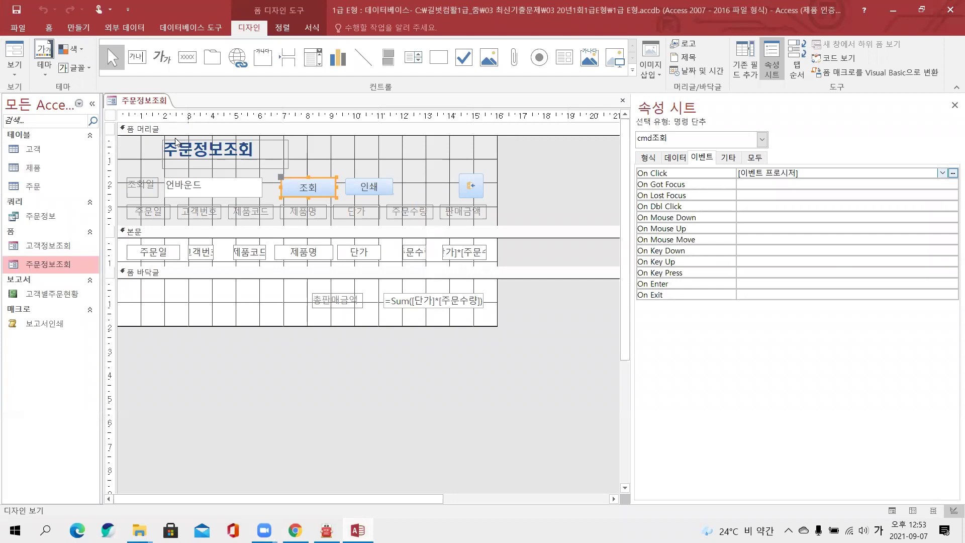
double_click(54, 249)
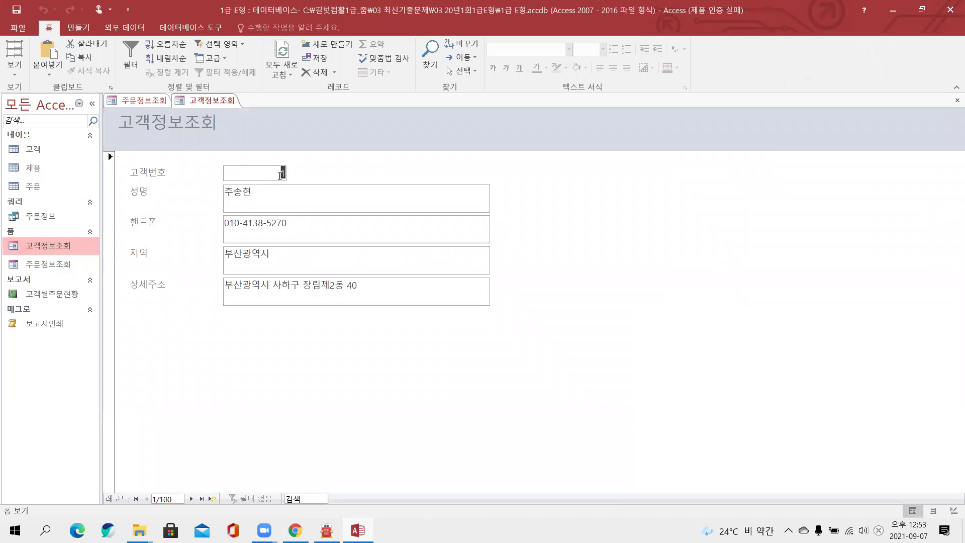
right_click(197, 105)
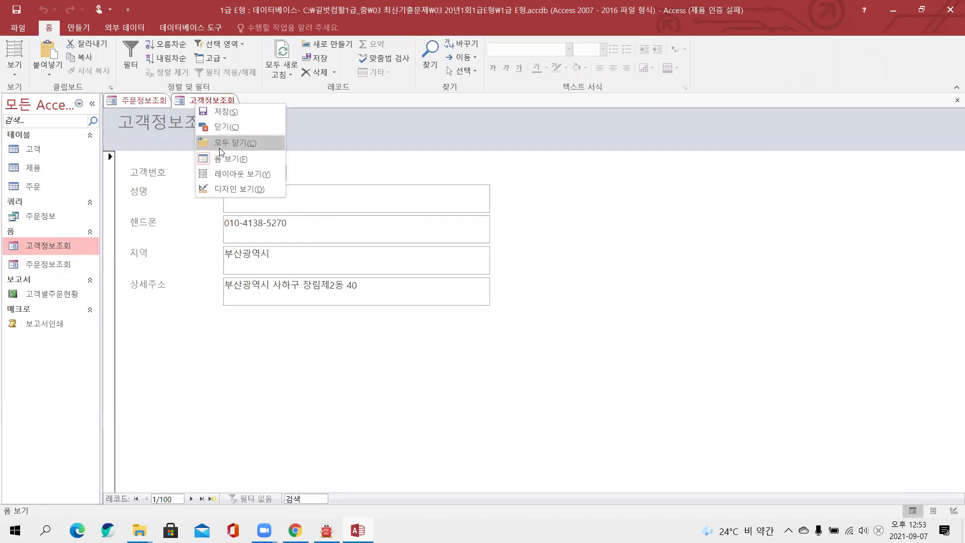
left_click(225, 189)
left_click(248, 215)
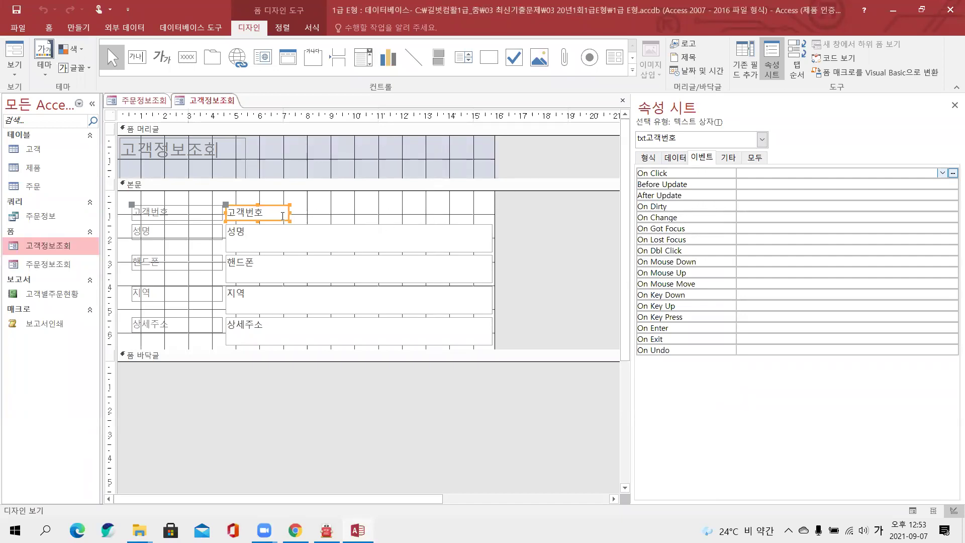
right_click(210, 102)
left_click(229, 126)
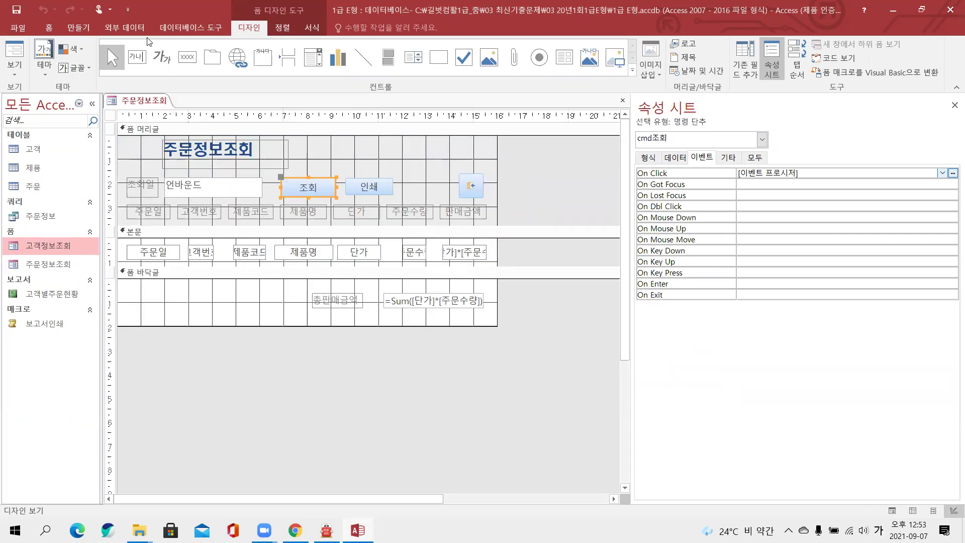
Step: Create a new macro and add an OpenForm action to it
left_click(81, 28)
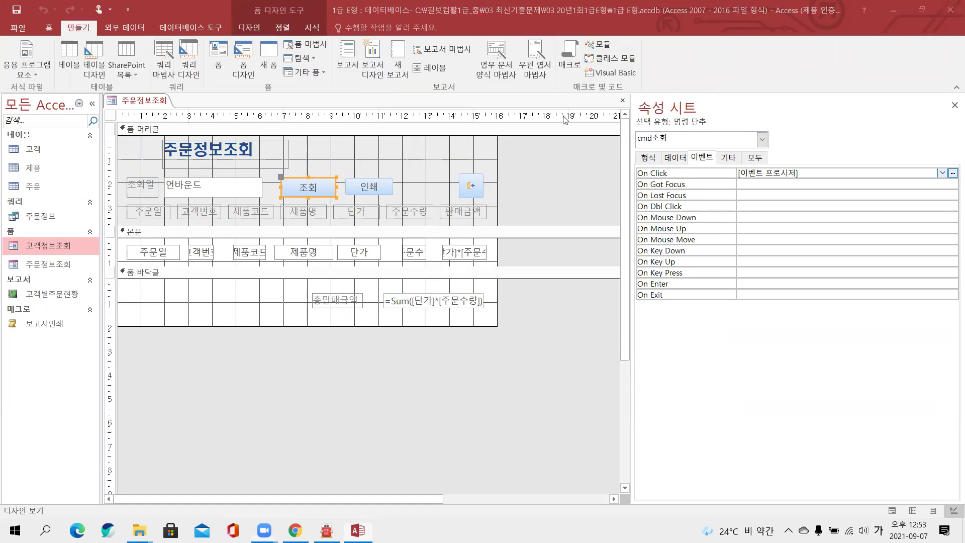
left_click(569, 56)
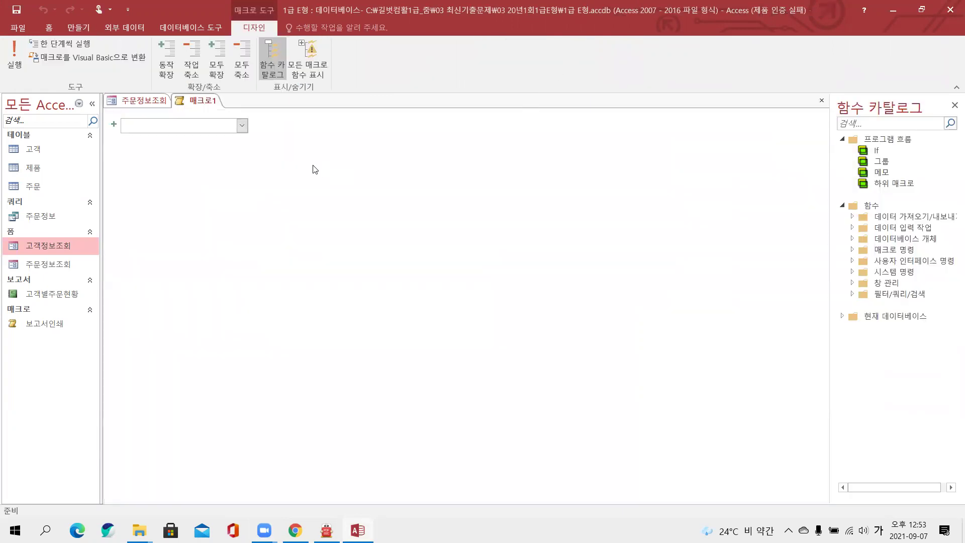
left_click(222, 126)
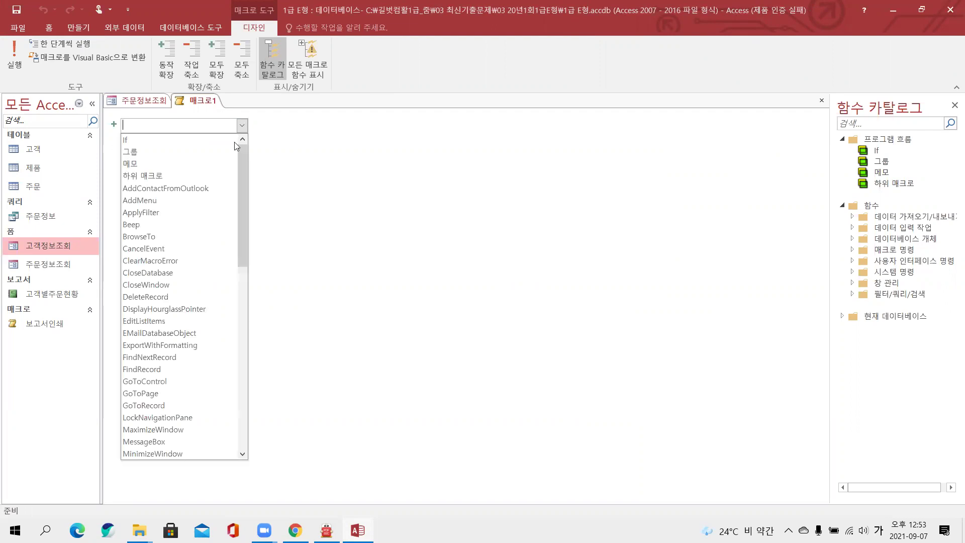
scroll(189, 301, "down", 2)
scroll(187, 306, "down", 1)
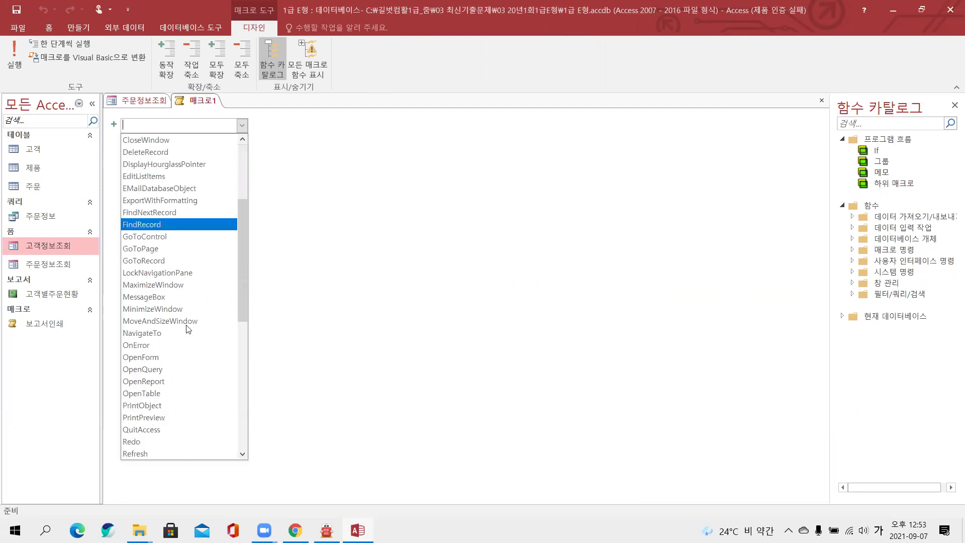
left_click(177, 358)
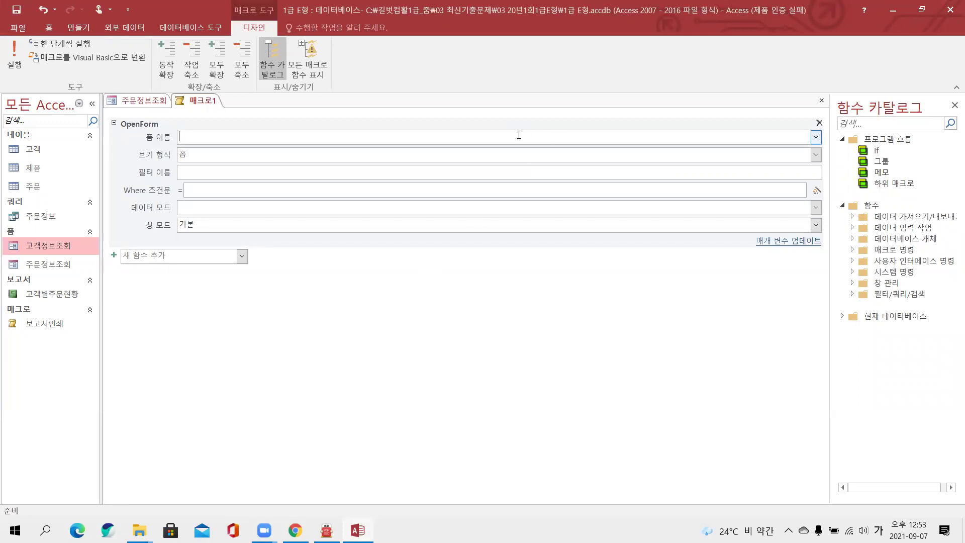
Step: Set the OpenForm action's form name to 고객정보조회 and keep its view type as 폼
left_click(816, 137)
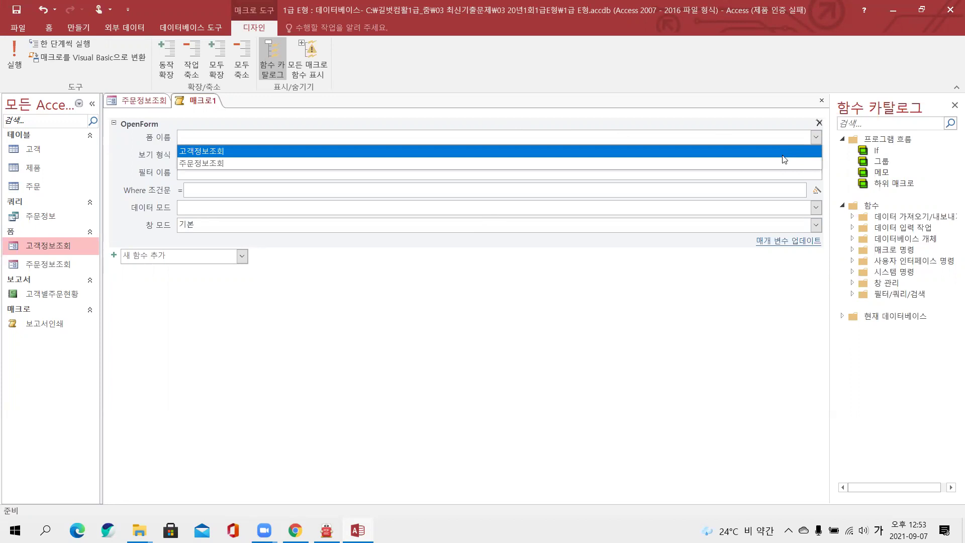
left_click(783, 150)
left_click(815, 157)
left_click(641, 165)
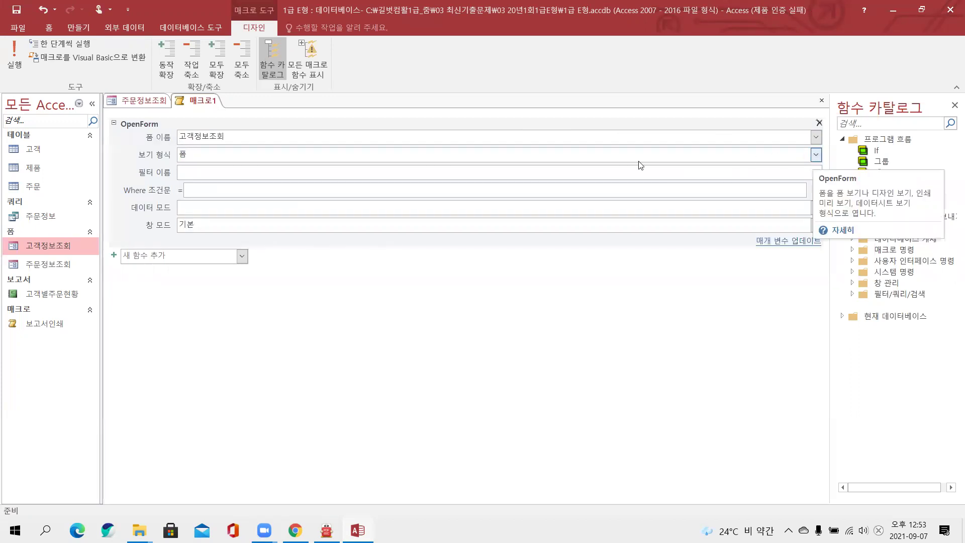
Step: Begin the OpenForm action's Where condition with 고객번호=[Forms]![주문정보조회]!
left_click(295, 195)
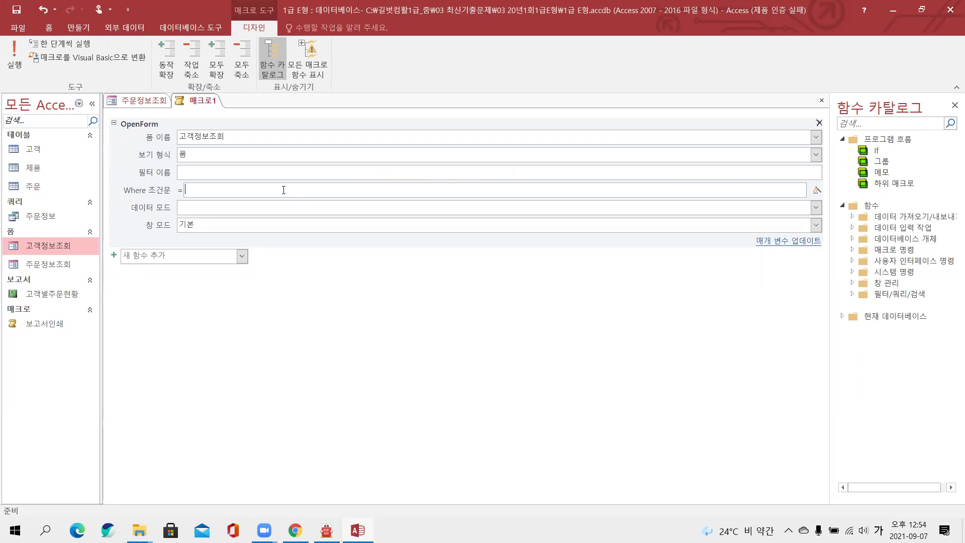
type("고객번호=")
key("Hangul")
type("fo")
key("Down")
key("Down")
key("Down")
key("Down")
key("Down")
key("Down")
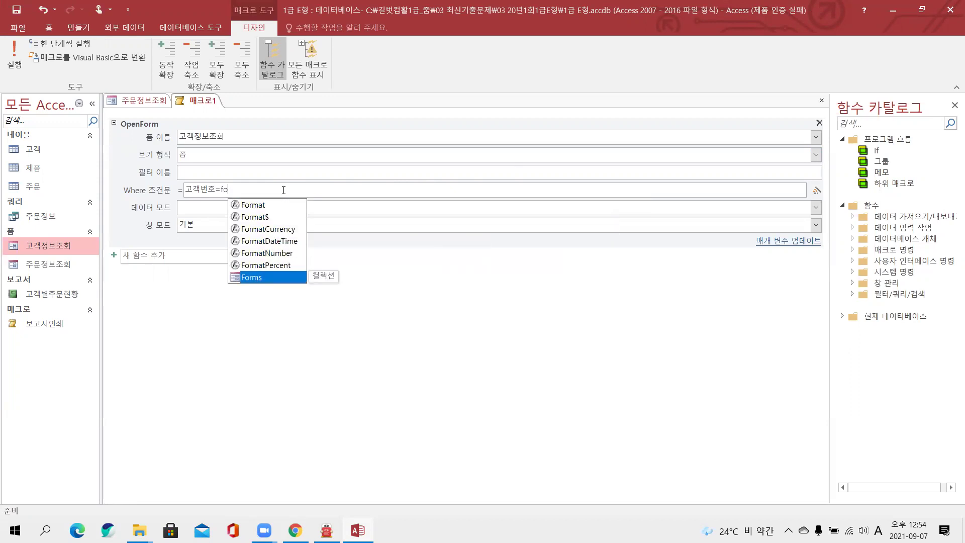
key("Tab")
type("!")
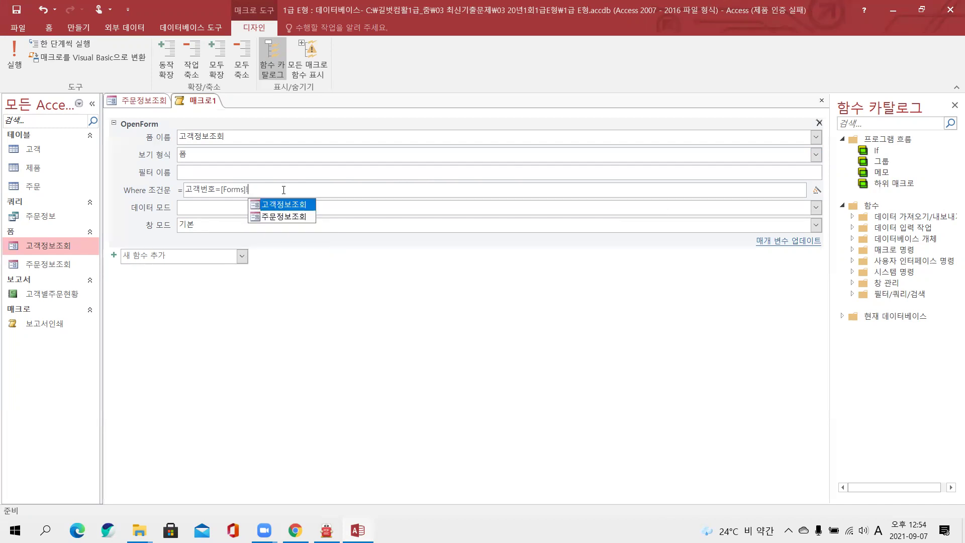
key("Down")
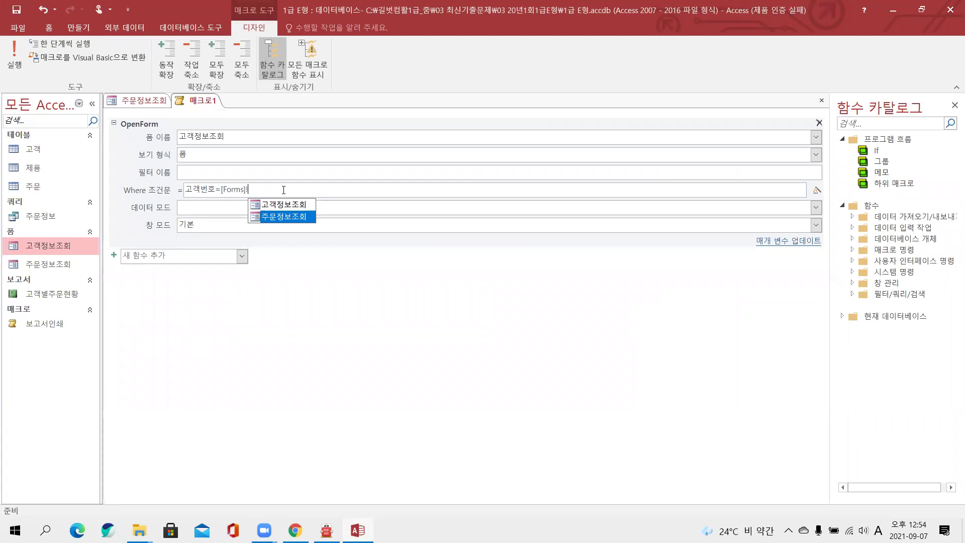
key("Tab")
type("!")
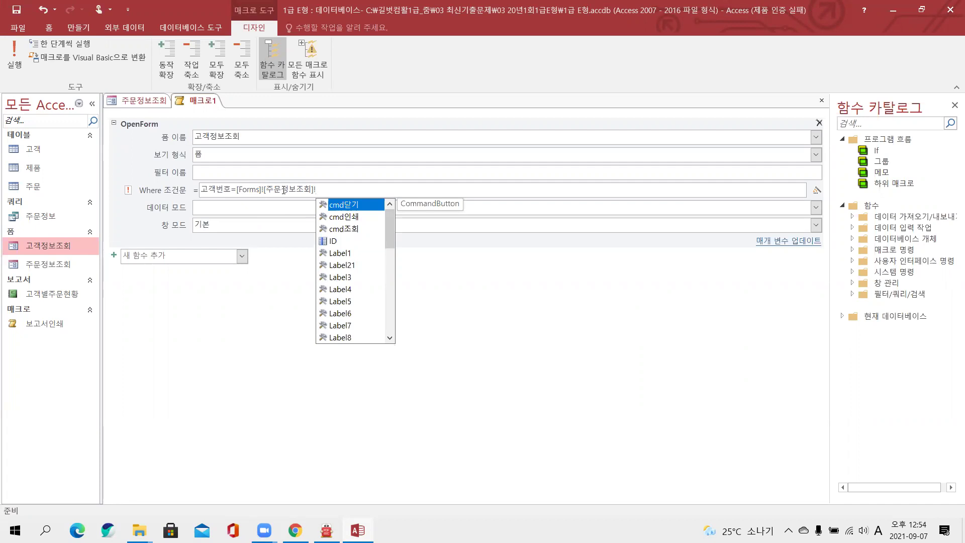
Step: Complete the Where condition by appending the [txt고객번호] control reference from the suggested names
key("Escape")
key("Tab")
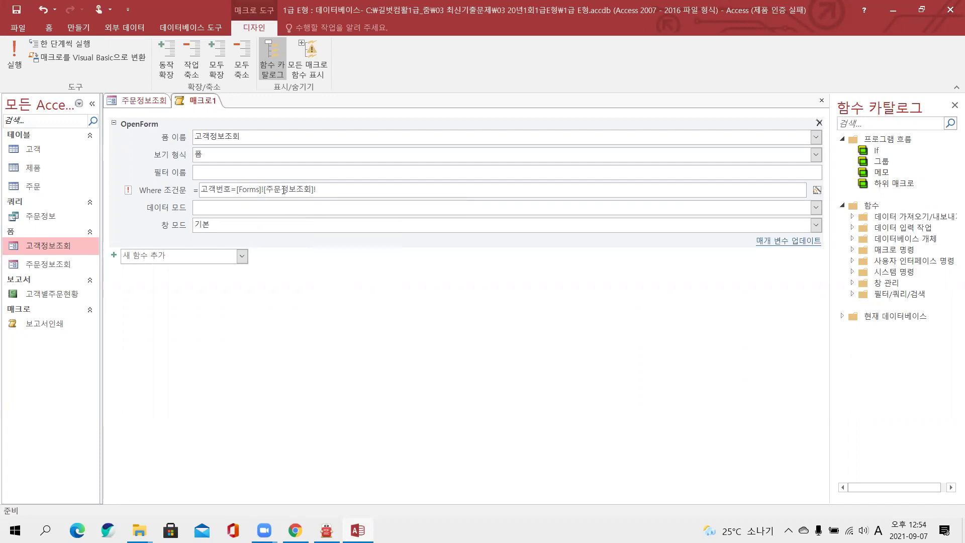
key("shift+Tab")
key("End")
key("ctrl+space")
key("Down")
key("Down")
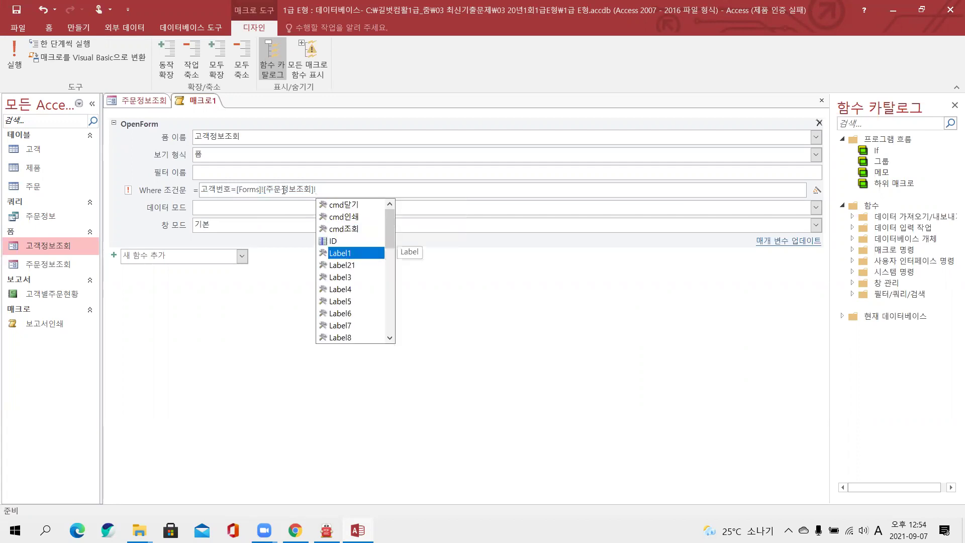
key("Up")
key("Down")
key("Down")
key("Down")
key("Down")
key("Down")
key("Down")
key("Down")
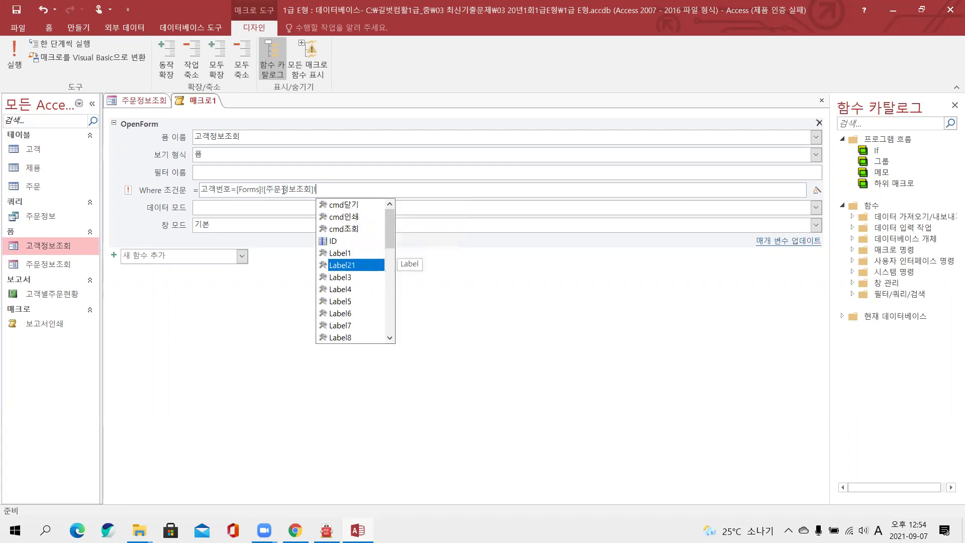
type("tx")
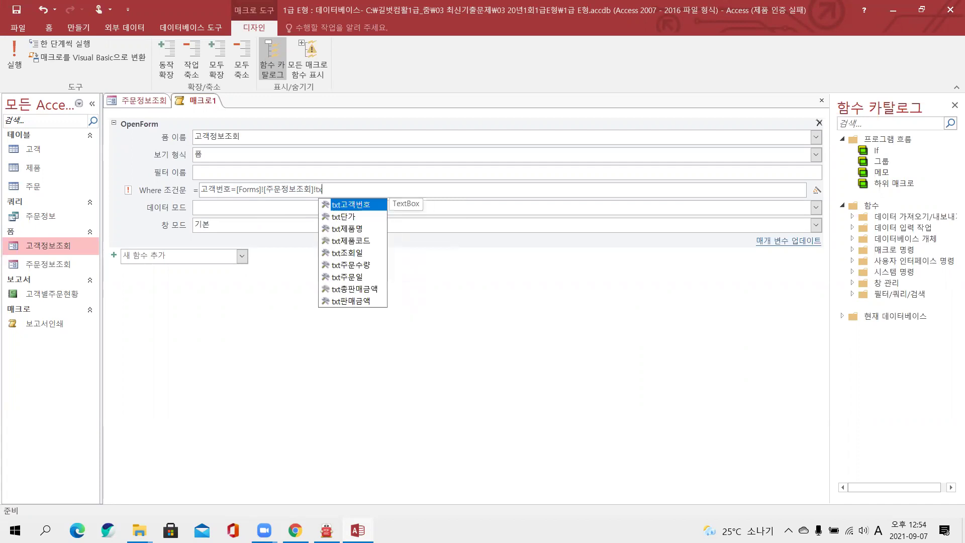
key("Tab")
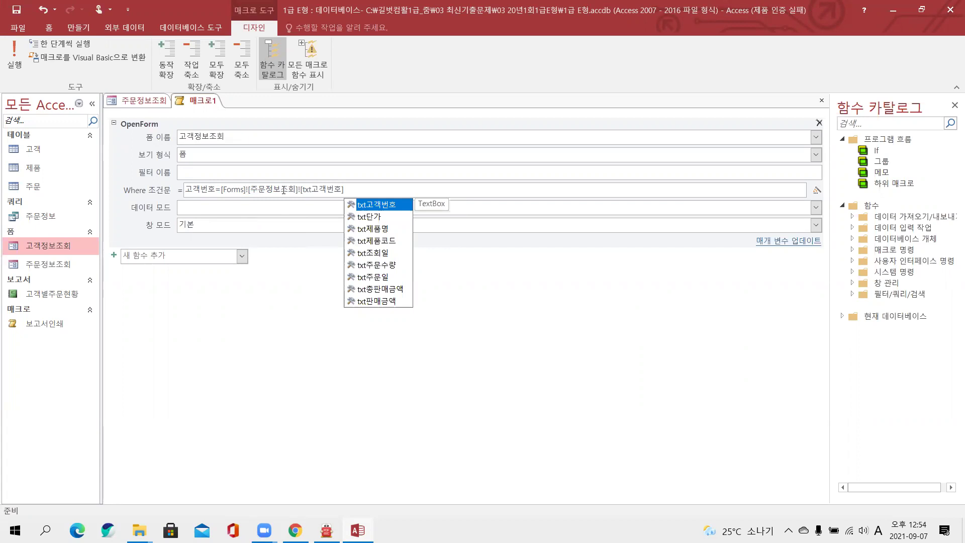
Step: Close the new macro and save it under the name 고객정보확인
right_click(204, 101)
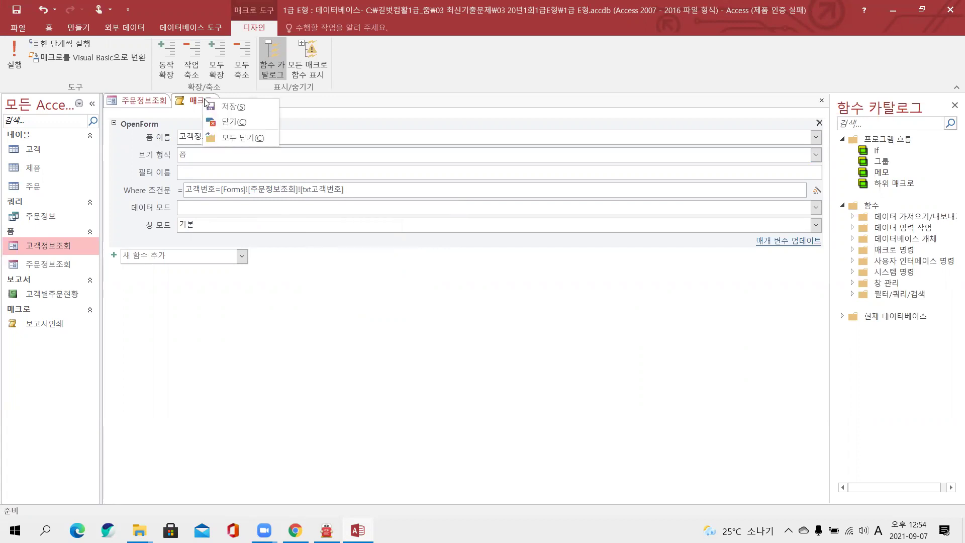
left_click(221, 122)
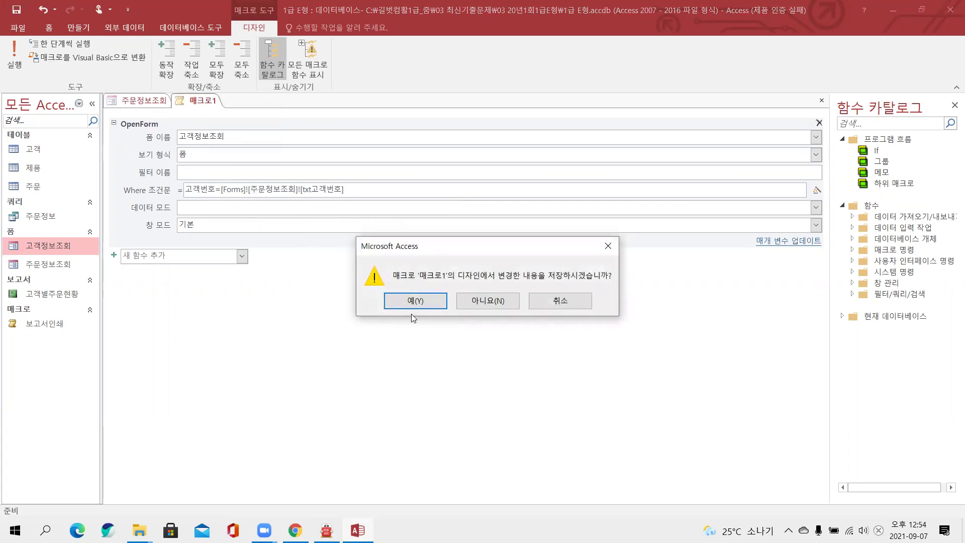
left_click(413, 304)
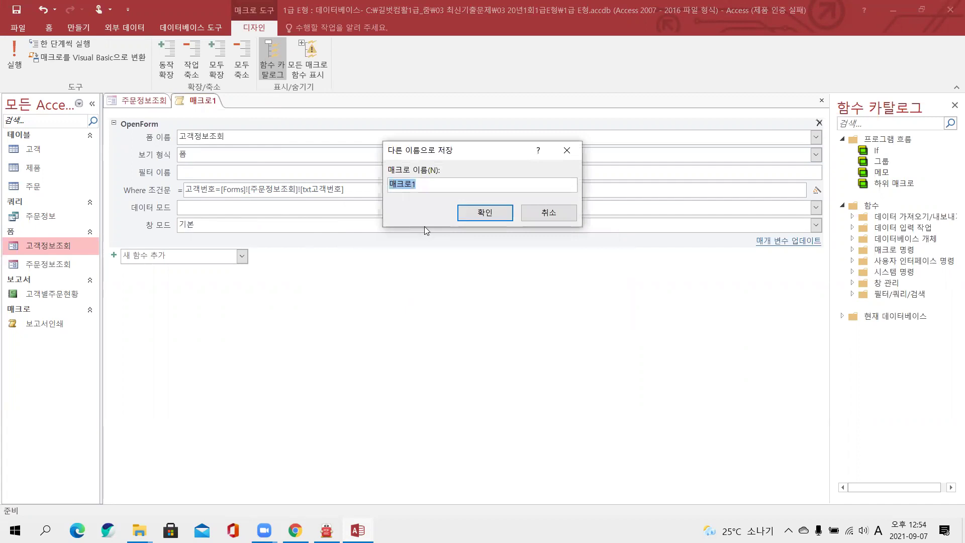
type("rhrorw")
key("BackSpace")
key("BackSpace")
key("BackSpace")
key("BackSpace")
key("BackSpace")
key("Hangul")
key("BackSpace")
type("고객정보확인")
key("Return")
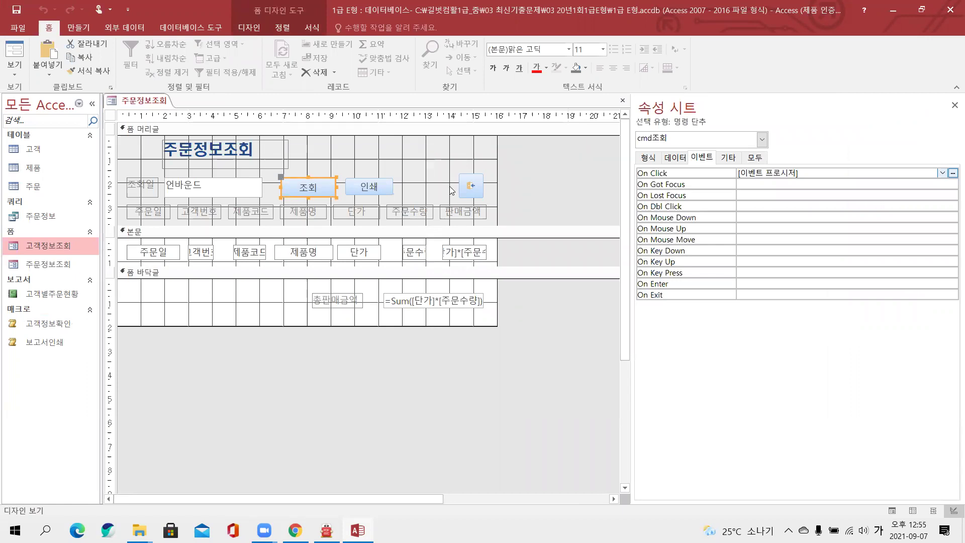
Step: Assign the 고객정보확인 macro to the On Dbl Click event of txt고객번호 in the 주문정보조회 form
left_click(326, 531)
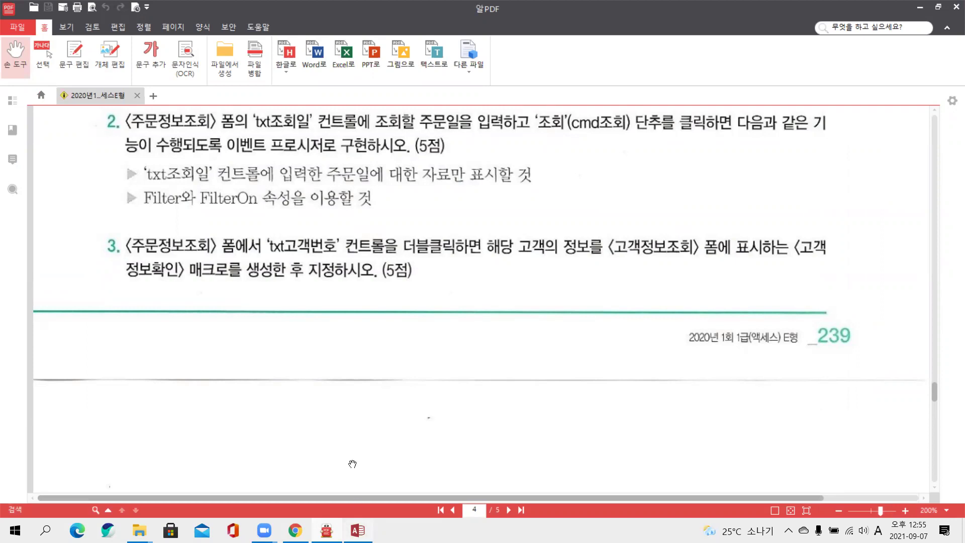
left_click(358, 531)
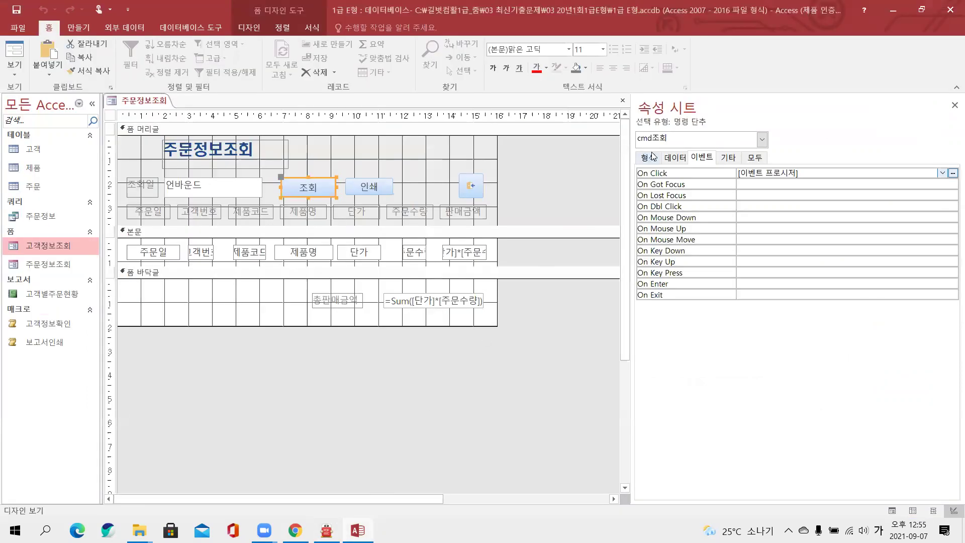
left_click(676, 141)
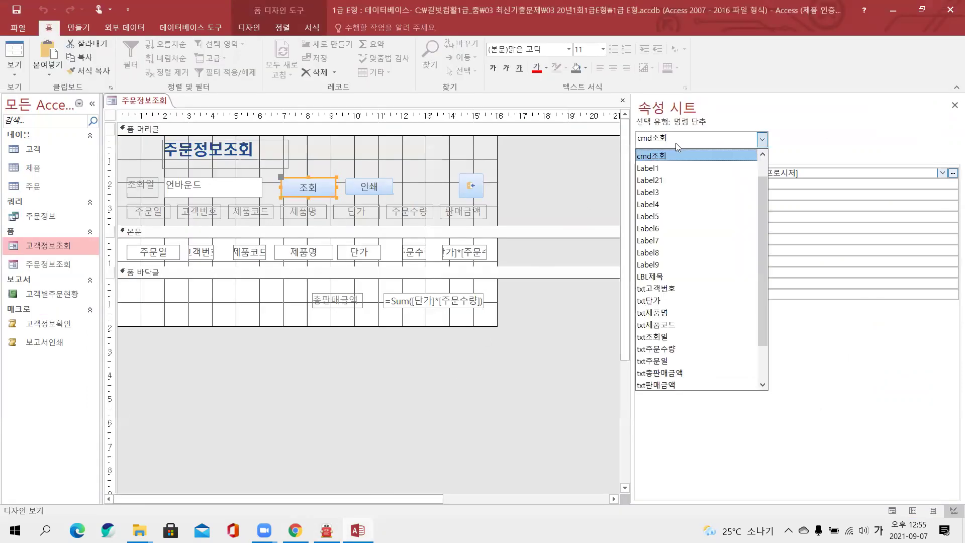
left_click(678, 294)
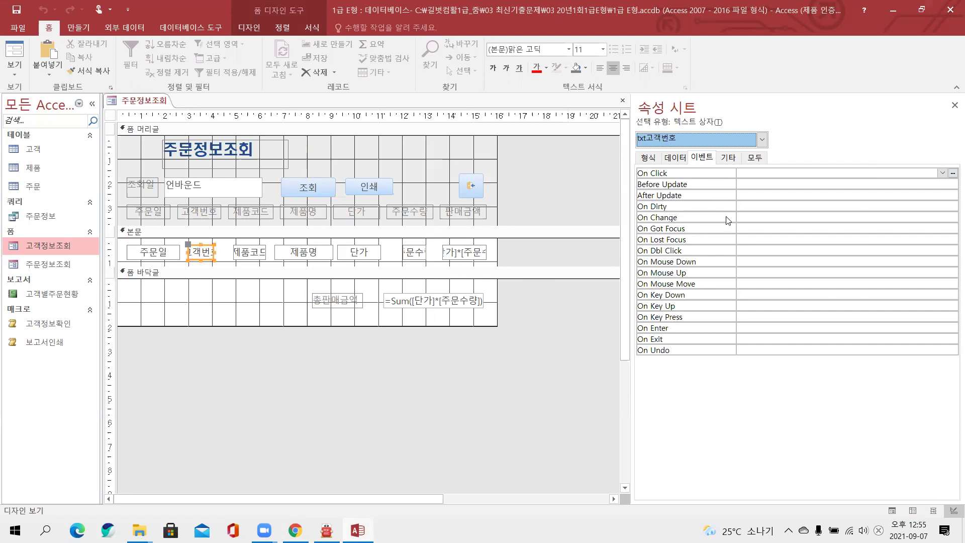
left_click(757, 251)
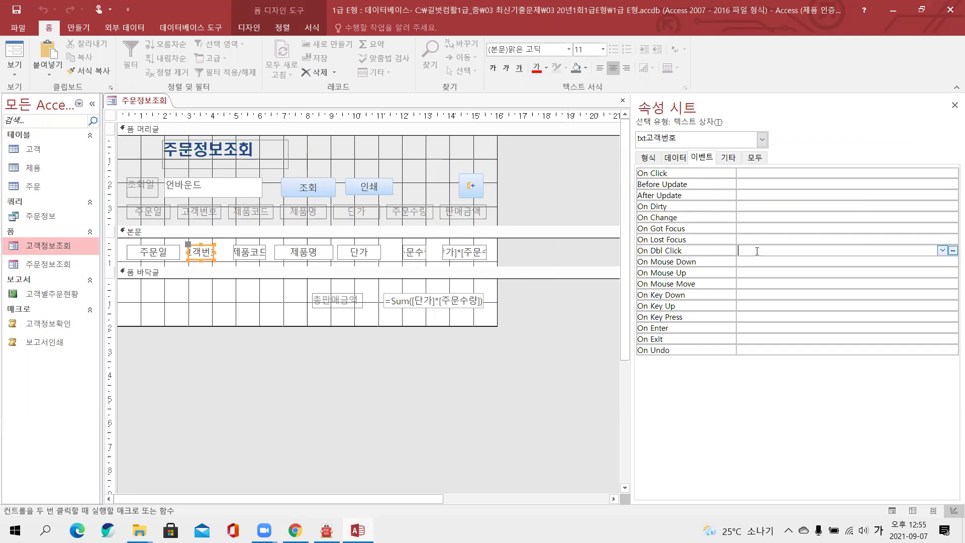
left_click(943, 250)
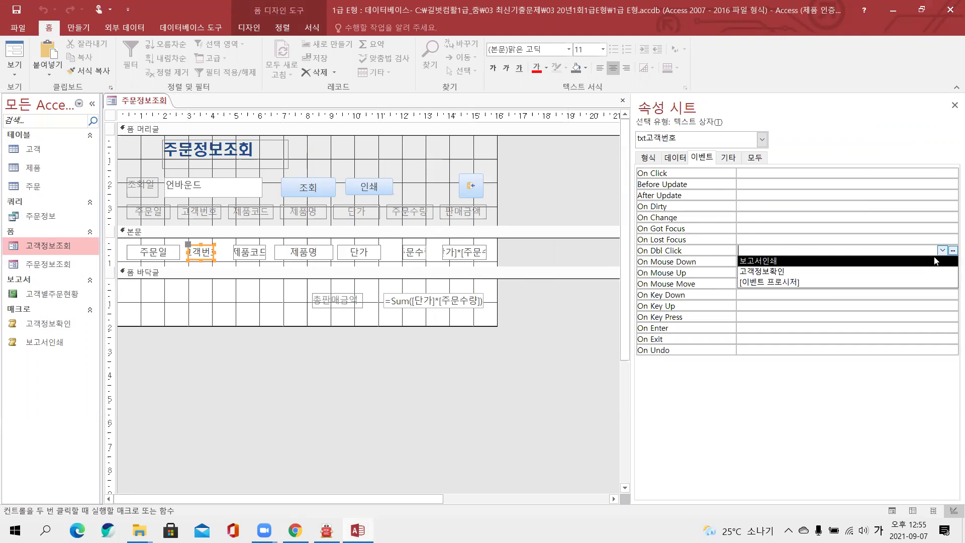
left_click(836, 274)
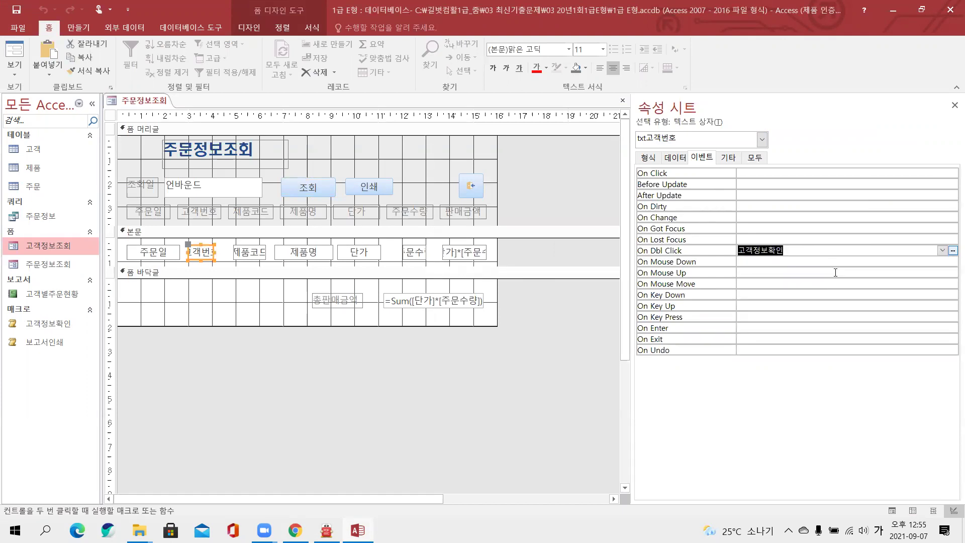
Step: Test the 고객번호 double-click with 주문정보조회 in form view, then close the 고객정보조회 form it opens
right_click(148, 105)
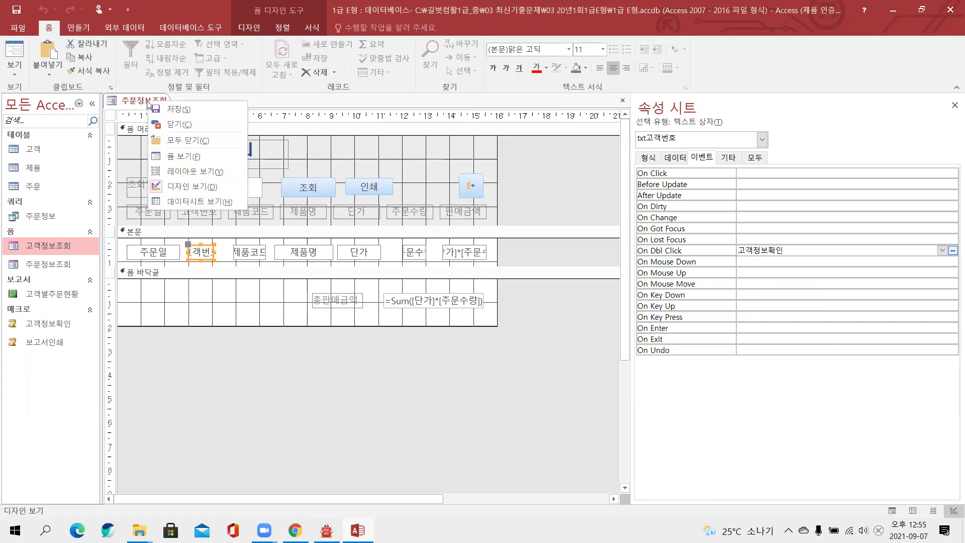
left_click(176, 154)
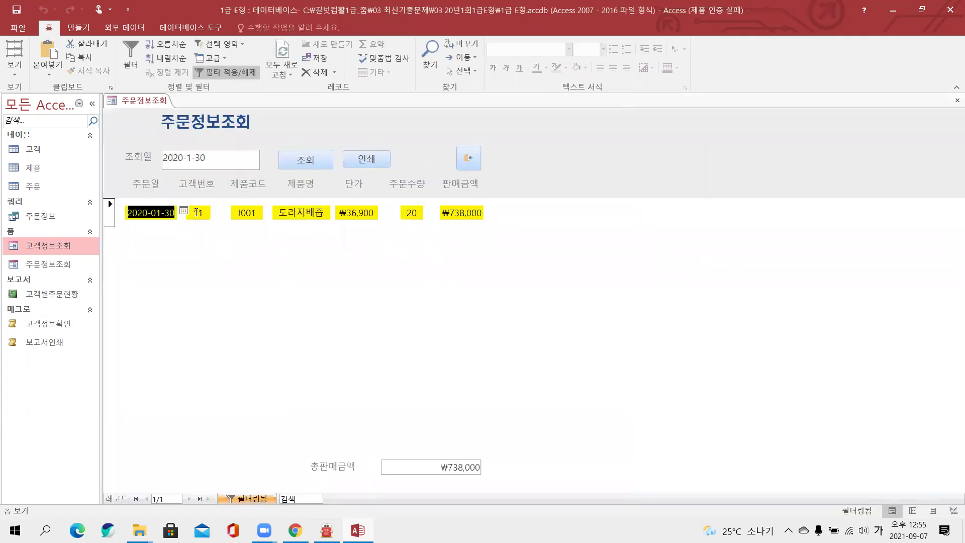
double_click(196, 212)
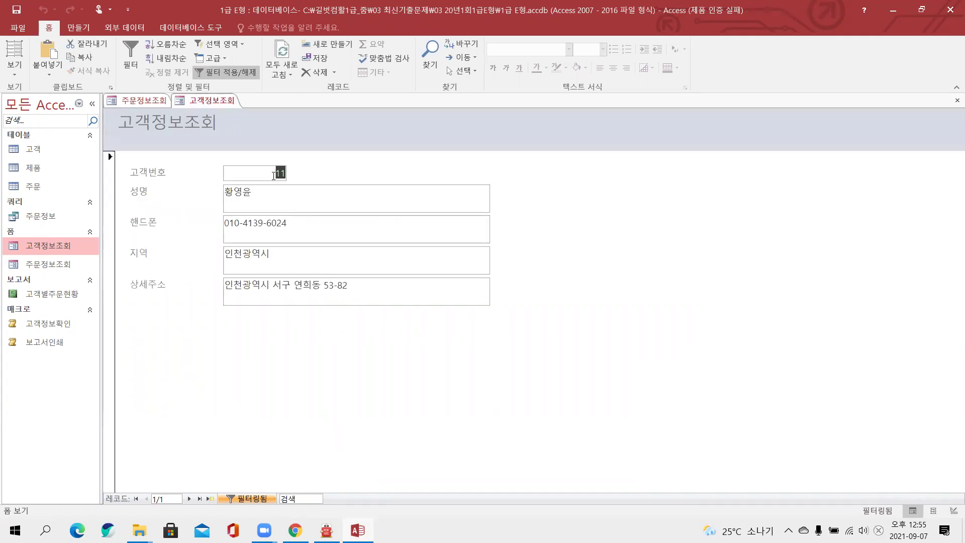
right_click(232, 103)
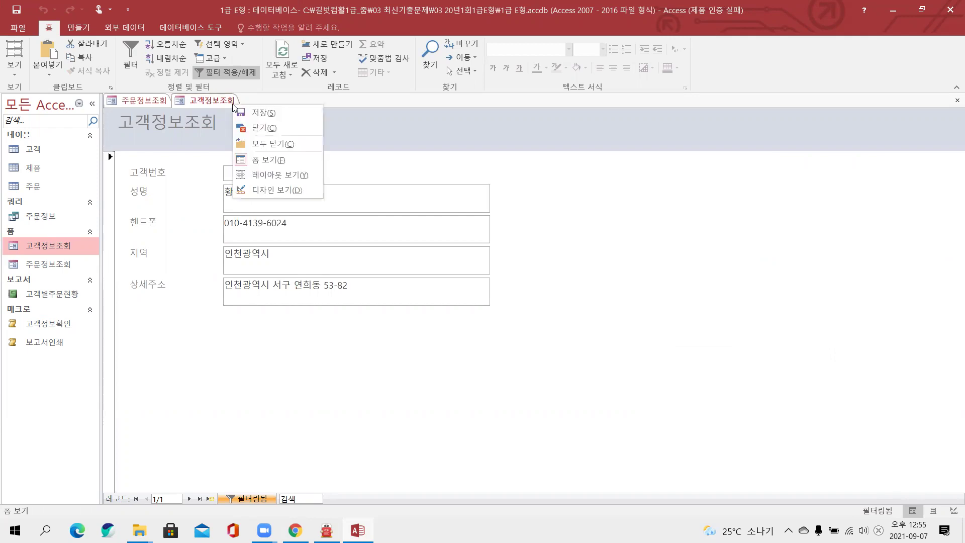
left_click(266, 126)
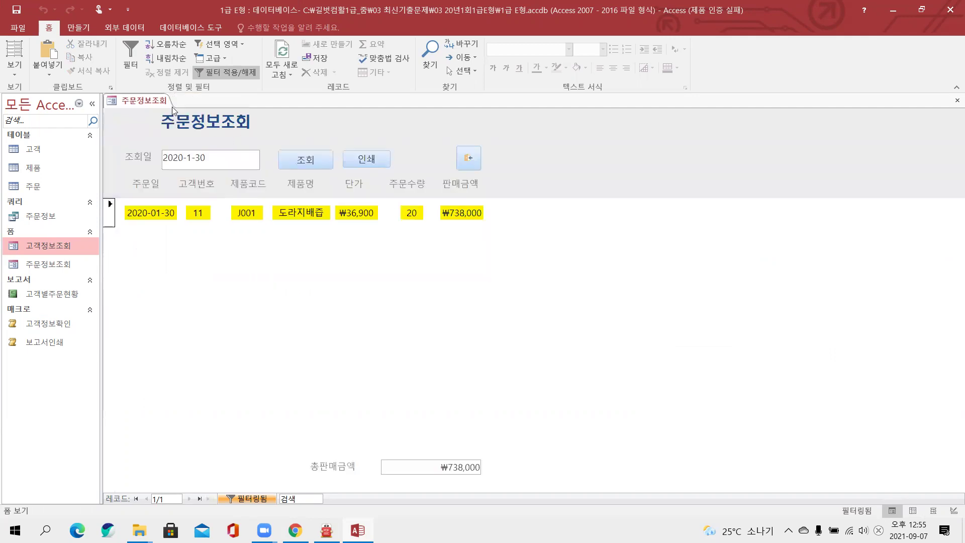
Step: Close the 주문정보조회 form and save its design changes
right_click(158, 101)
left_click(184, 126)
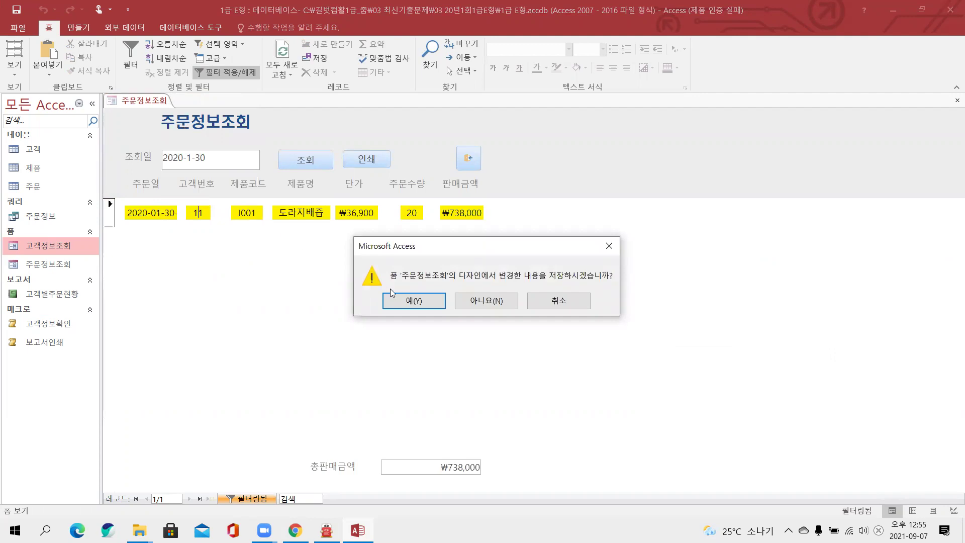
left_click(405, 300)
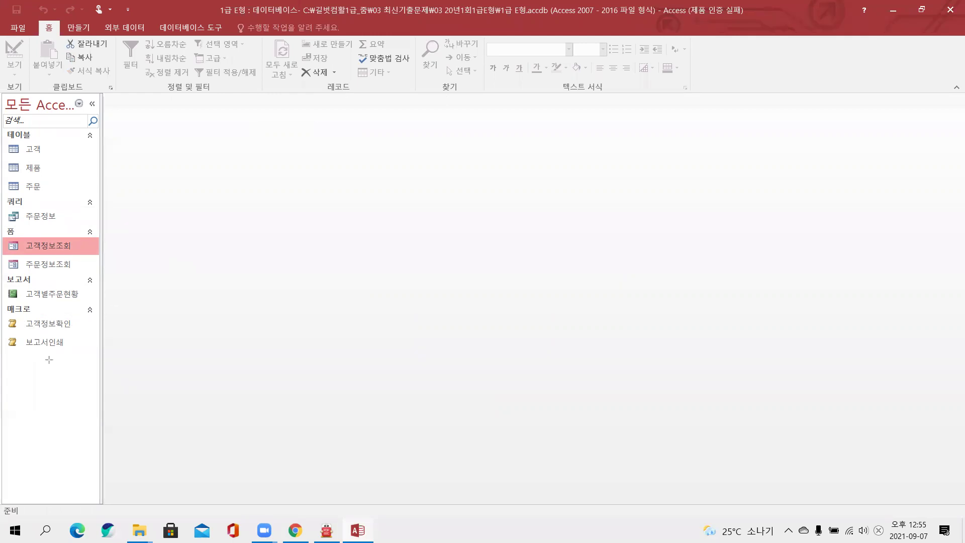
Step: Review the 고객정보확인 macro's OpenForm settings in design view and close it
left_click_drag(7, 362, 84, 281)
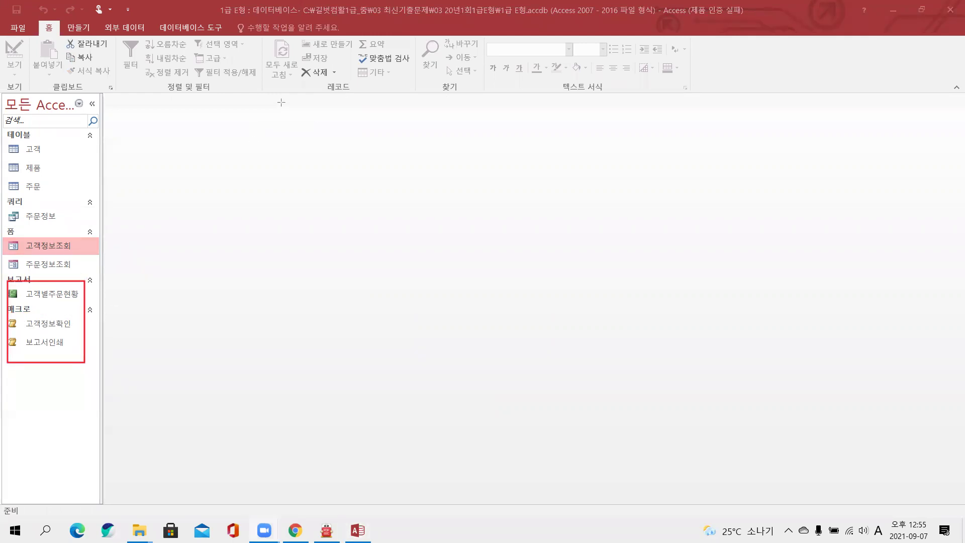
right_click(68, 328)
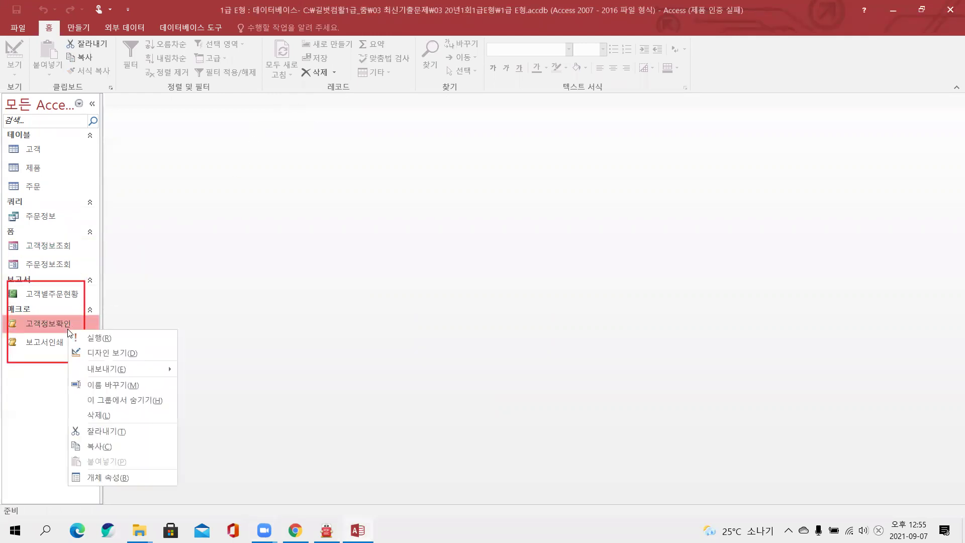
left_click(106, 352)
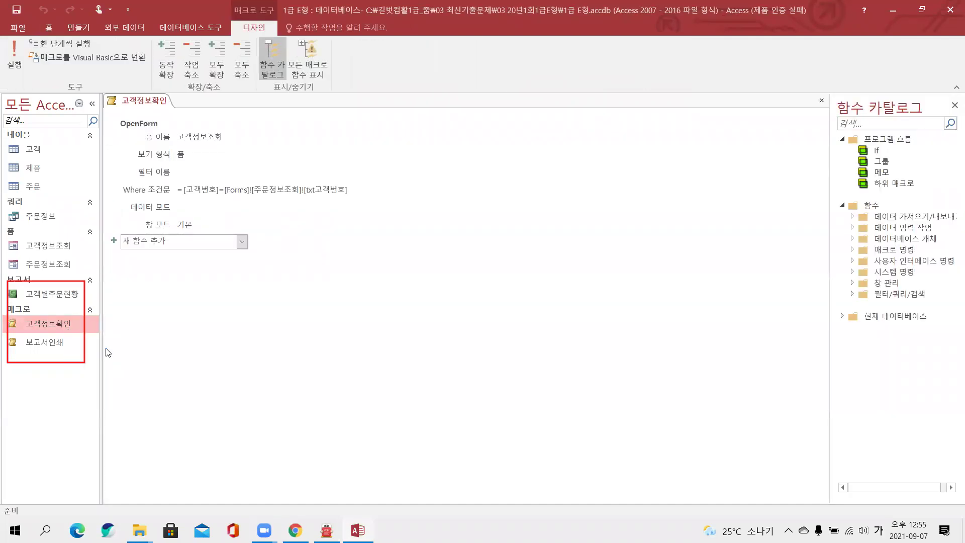
left_click(822, 100)
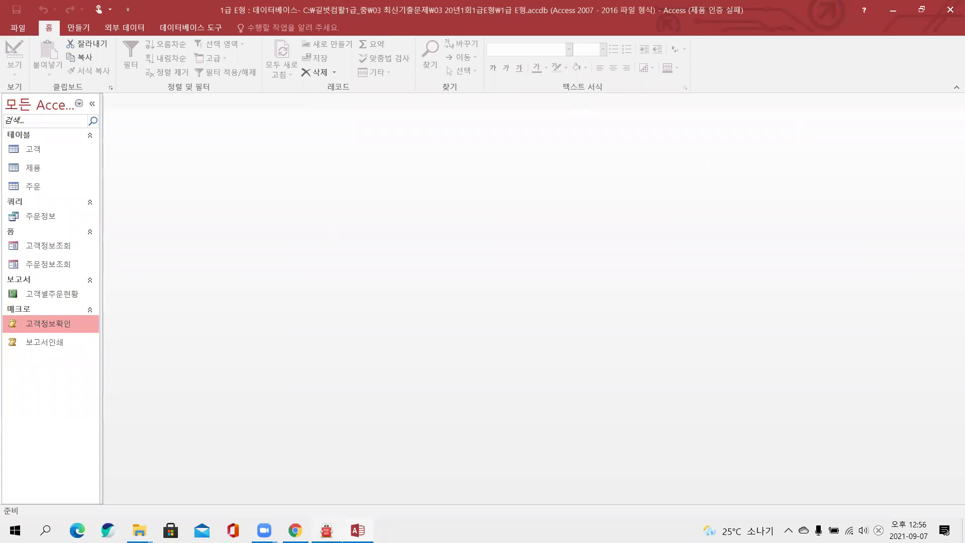
Step: Switch to 알PDF and examine problem 4's first task for the 우수제품할인 query's tables, condition, calculation, sorting and field names
left_click(327, 531)
scroll(337, 315, "down", 4)
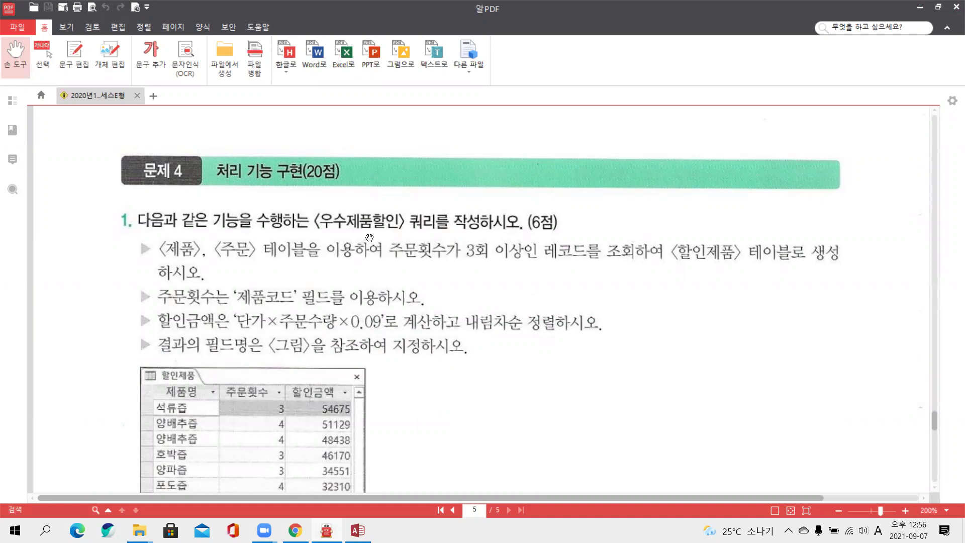
scroll(394, 210, "down", 2)
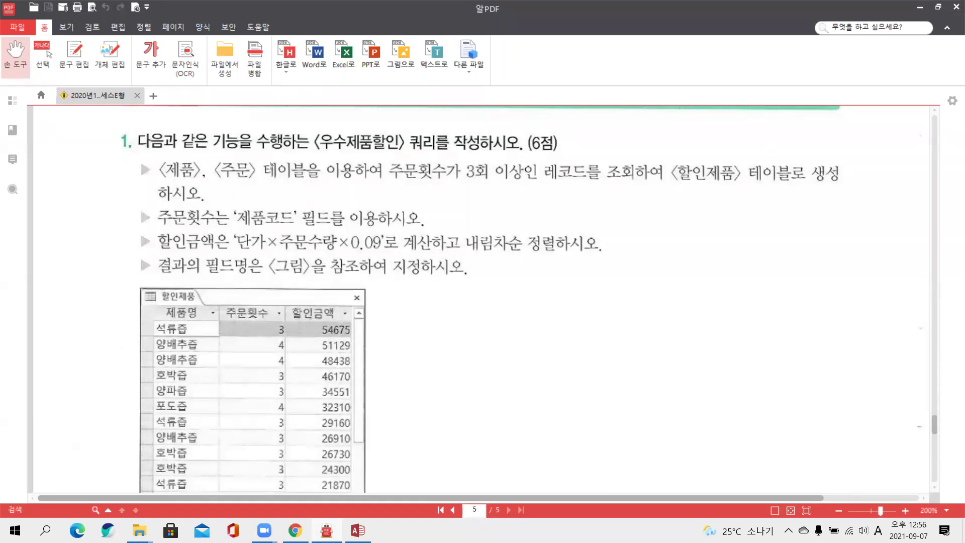
key("ctrl+2")
mouse_move(314, 124)
left_mouse_down()
mouse_move(379, 148)
mouse_move(439, 155)
left_mouse_up()
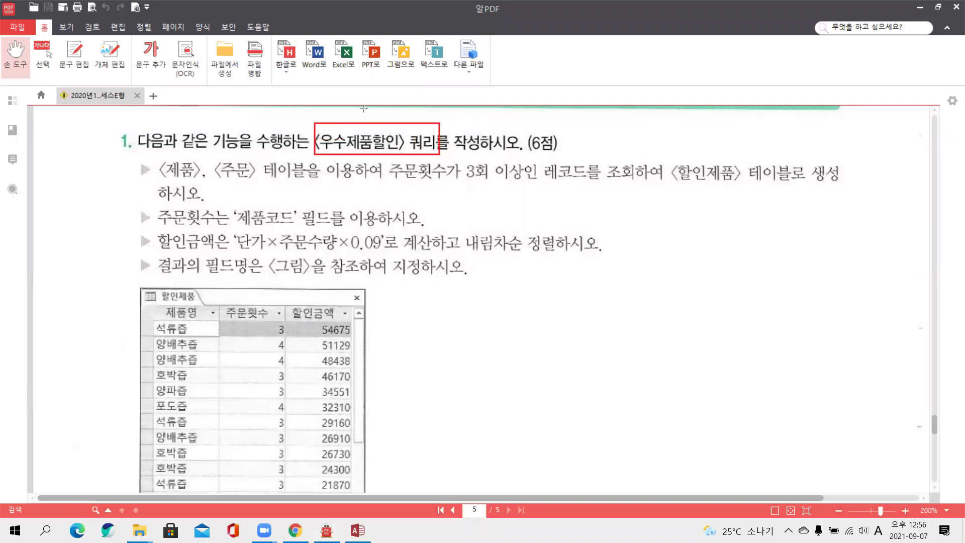
left_click_drag(265, 177, 517, 180)
left_click_drag(420, 192, 469, 210)
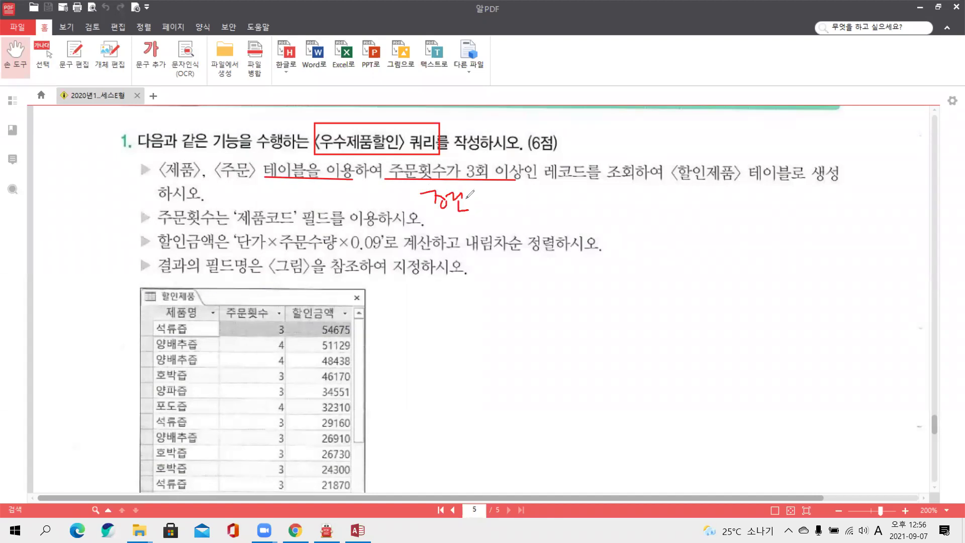
left_click_drag(660, 182, 845, 180)
mouse_move(718, 187)
left_mouse_down()
mouse_move(735, 188)
mouse_move(737, 199)
mouse_move(751, 181)
mouse_move(770, 207)
left_mouse_up()
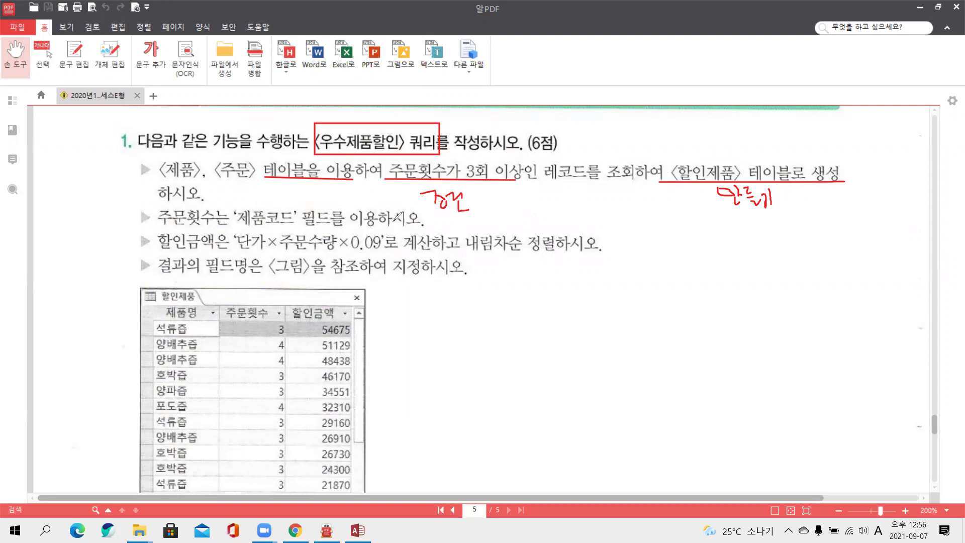
left_click_drag(238, 227, 292, 227)
left_click_drag(402, 178, 293, 214)
mouse_move(378, 180)
left_mouse_down()
mouse_move(402, 184)
mouse_move(399, 193)
left_mouse_up()
left_click_drag(225, 250, 392, 254)
left_click_drag(465, 261, 563, 260)
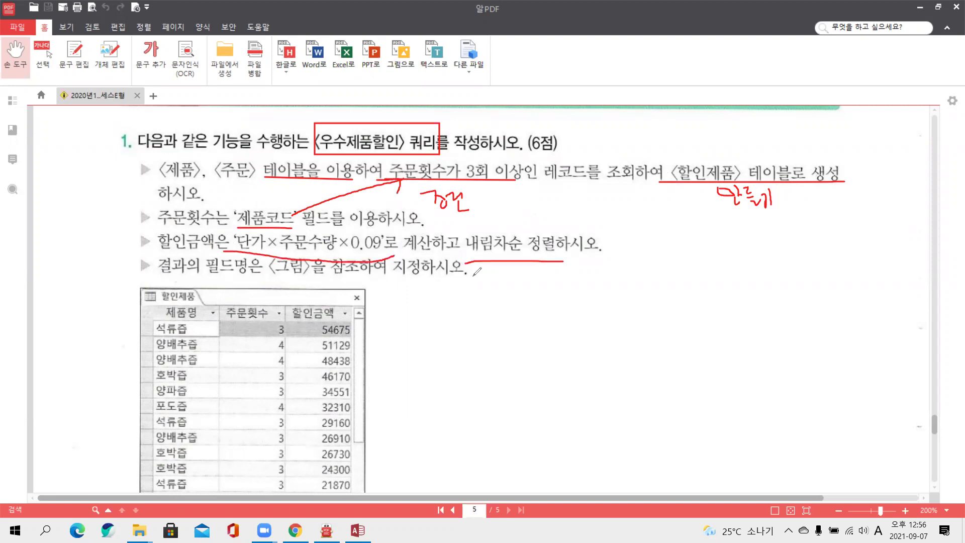
mouse_move(210, 316)
left_mouse_down()
mouse_move(198, 319)
mouse_move(316, 329)
mouse_move(324, 316)
left_mouse_up()
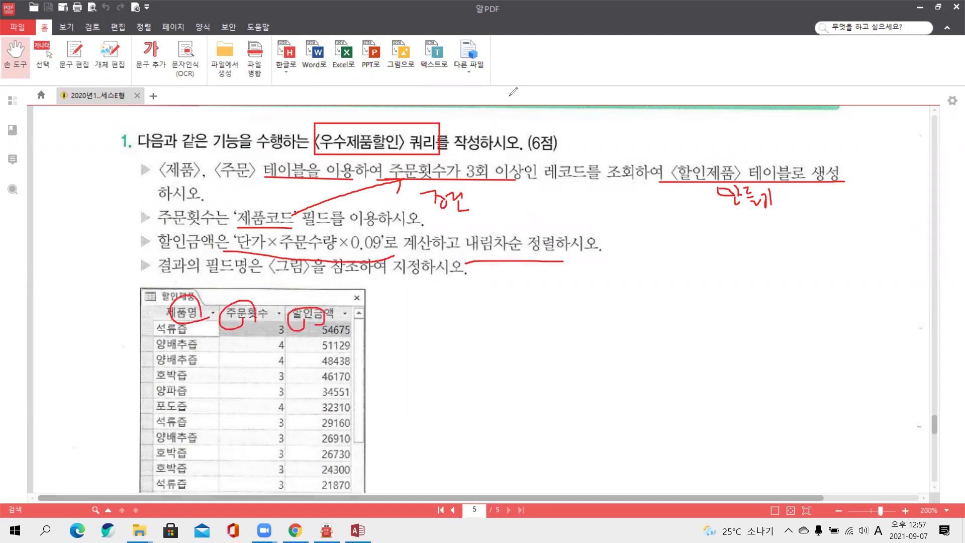
key("Escape")
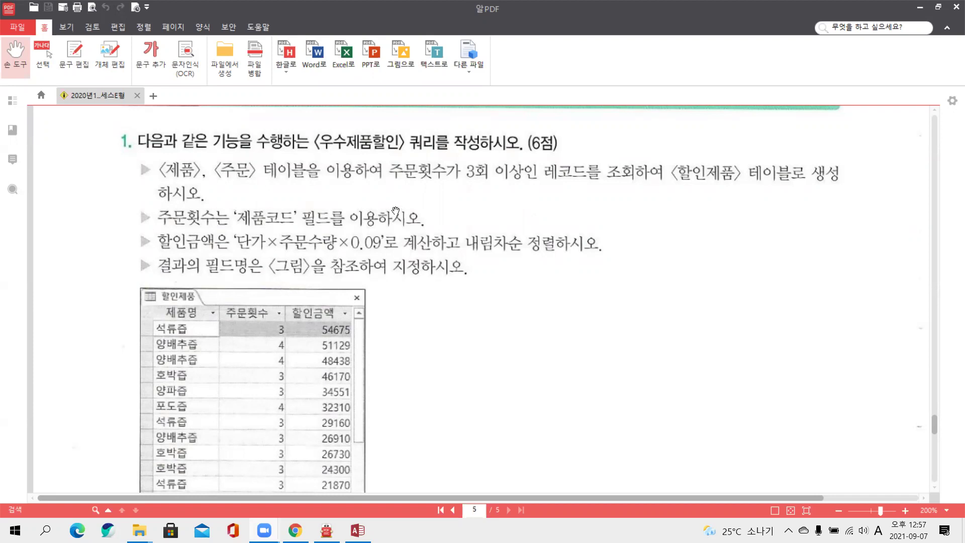
Step: Switch back to Access and create a new query in design view based on the 제품 and 주문 tables
left_click(358, 530)
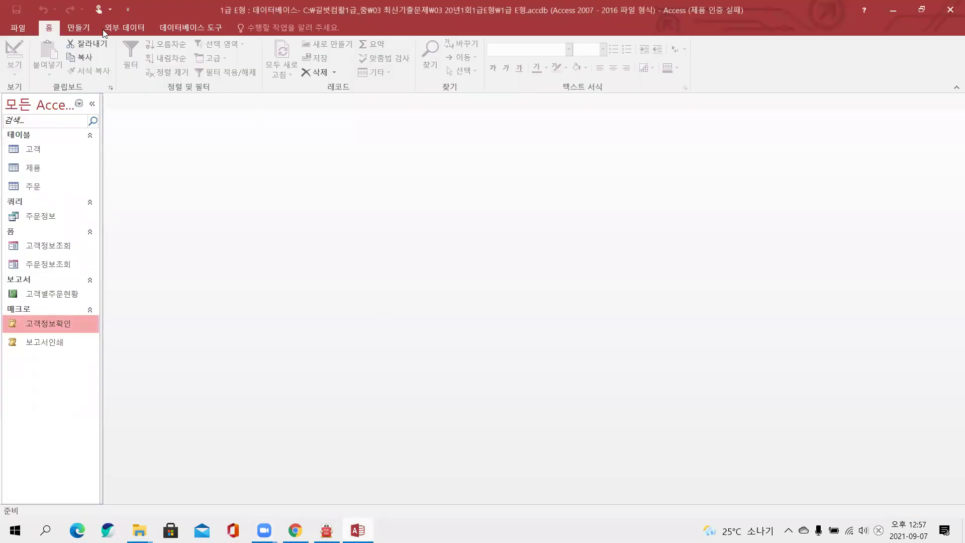
left_click(86, 29)
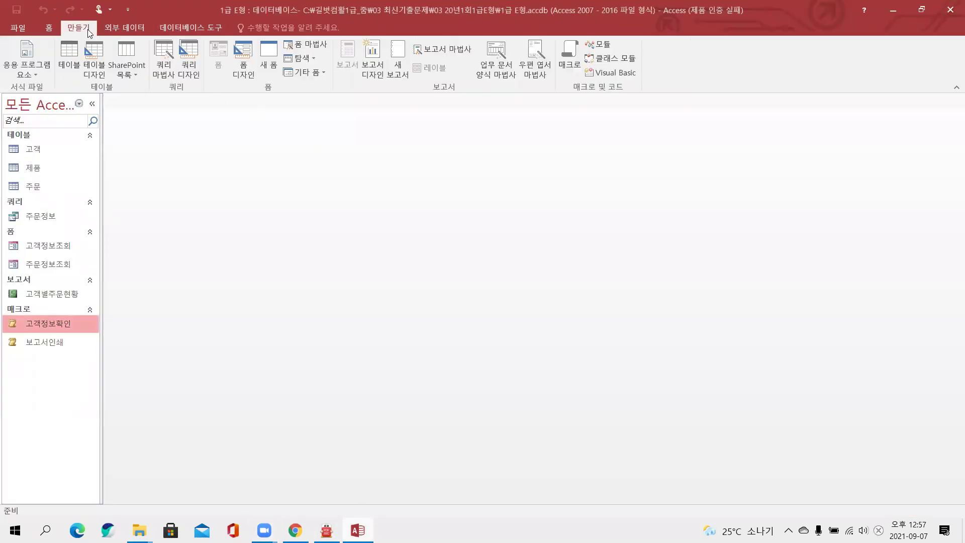
left_click(186, 71)
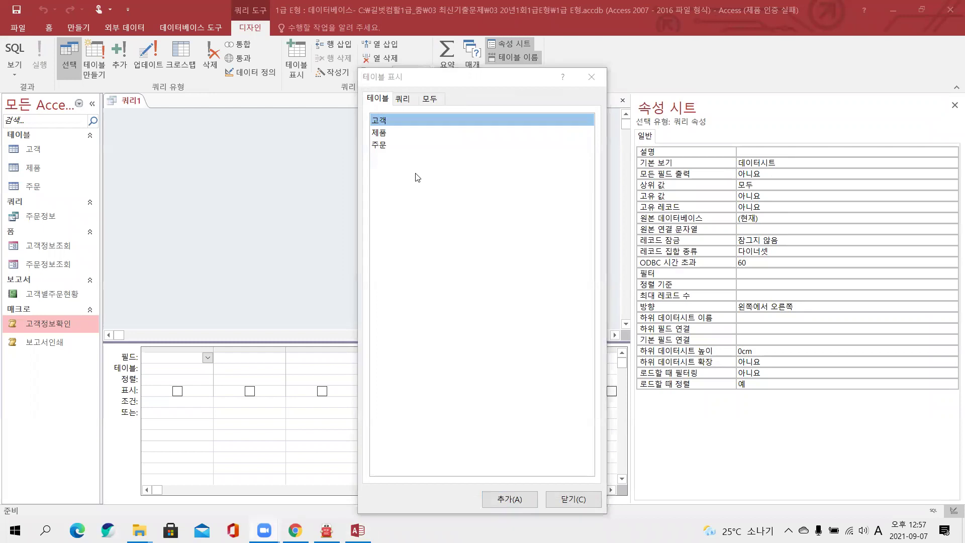
left_click(400, 145)
left_click(398, 135, "shift")
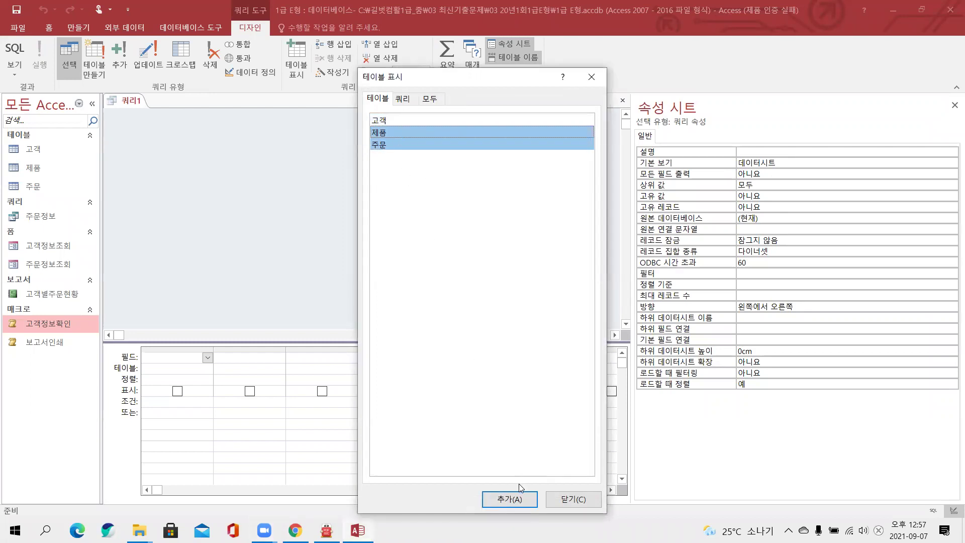
left_click(509, 498)
left_click(558, 499)
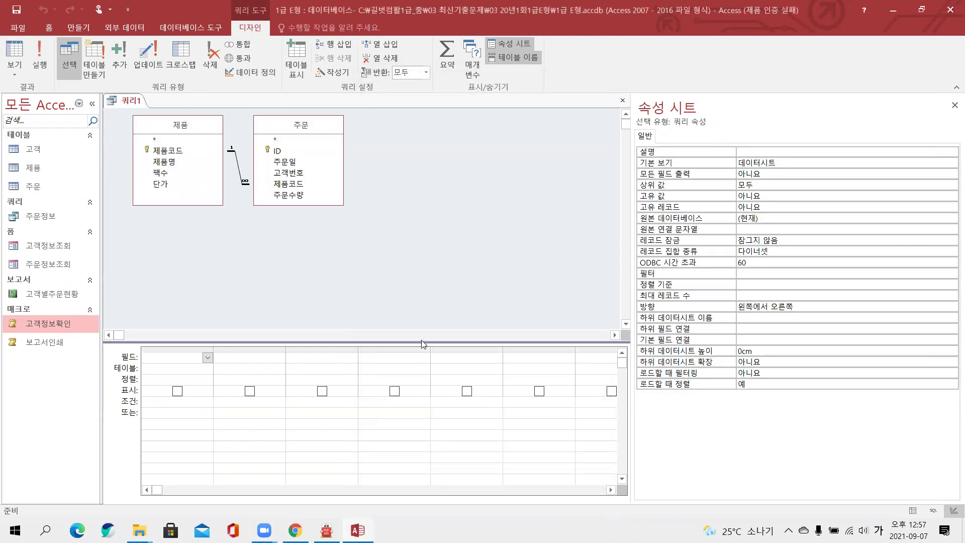
Step: Enlarge the query design grid and add 제품명 from 제품 and 제품코드 from 주문 as fields
left_click_drag(421, 342, 427, 267)
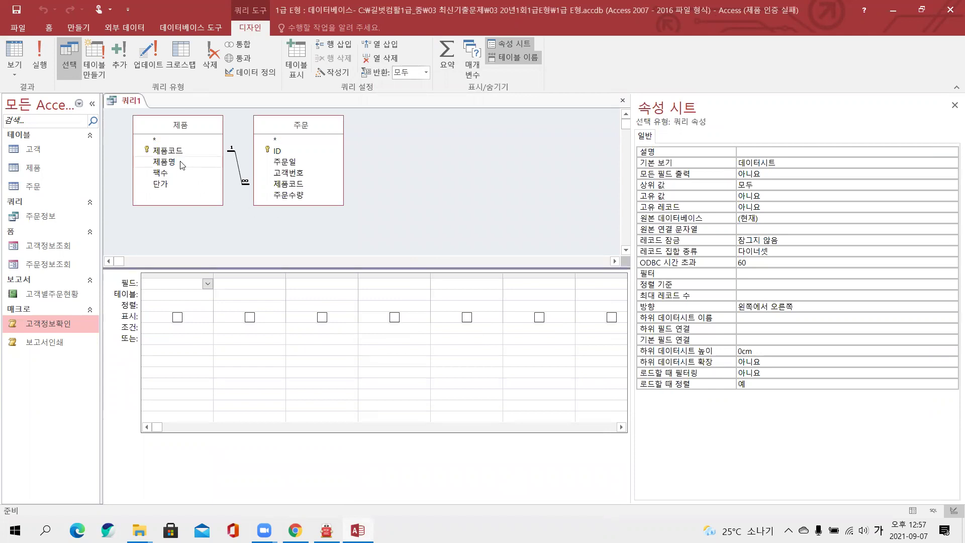
double_click(180, 162)
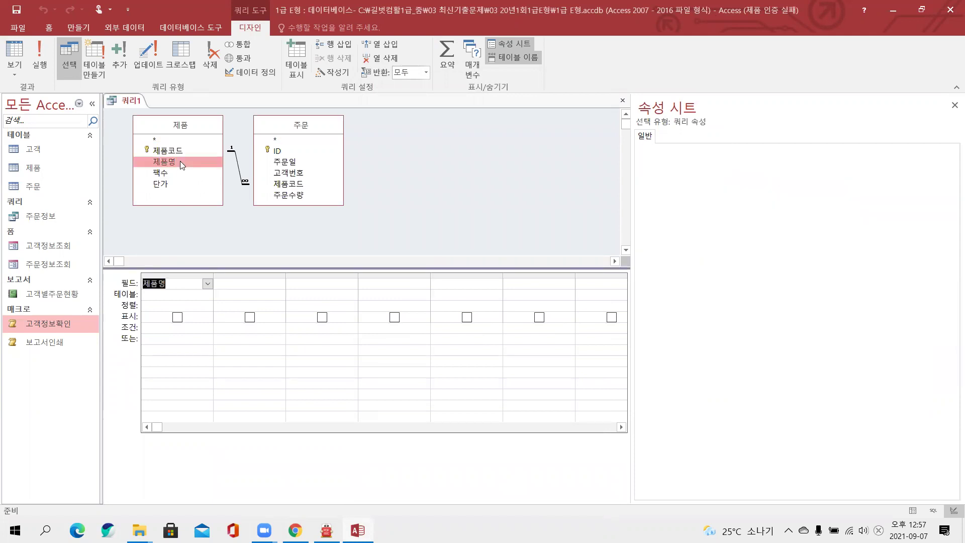
double_click(286, 186)
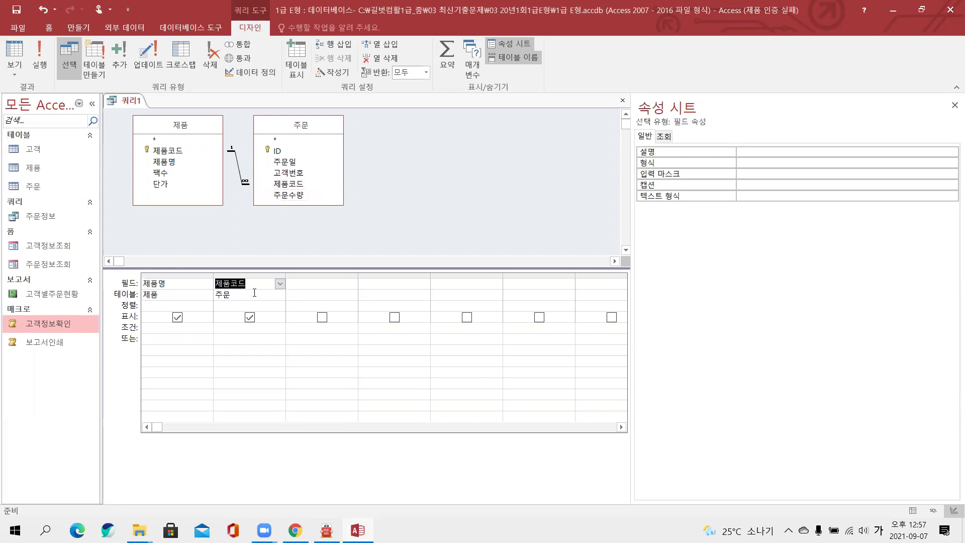
Step: Give the 제품코드 field the alias 주문횟수, show the totals row, and summarize that field with 개수
left_click(219, 286)
type("주문후ㅅ")
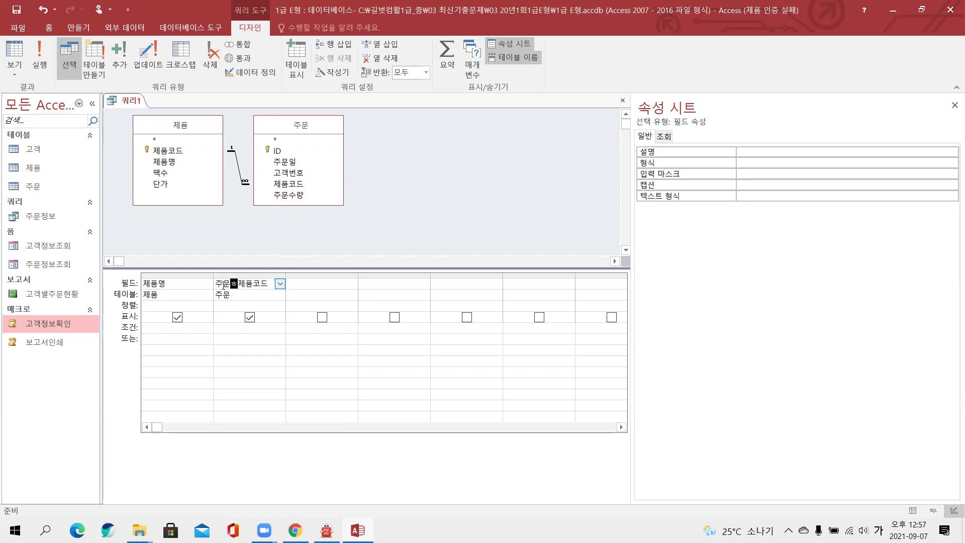
type("수:")
left_click(517, 74)
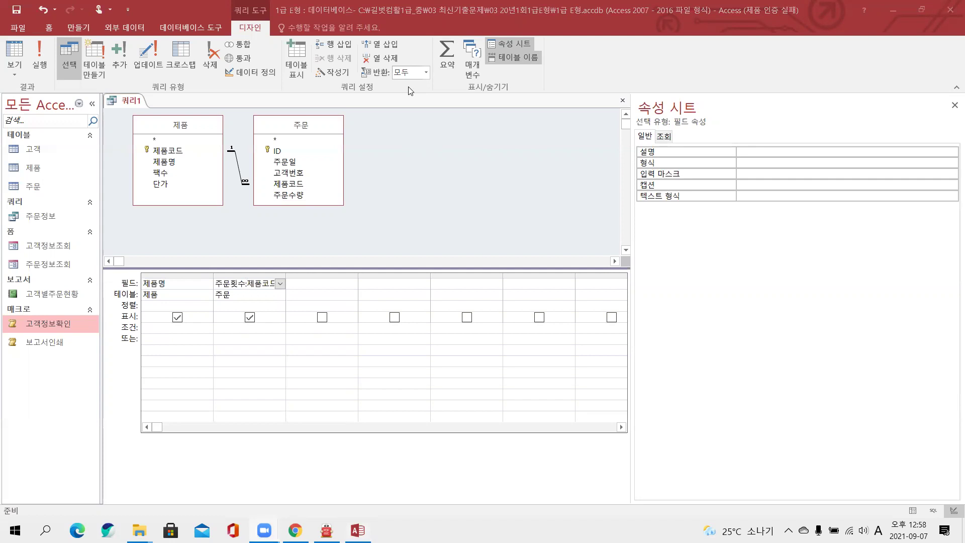
left_click(452, 56)
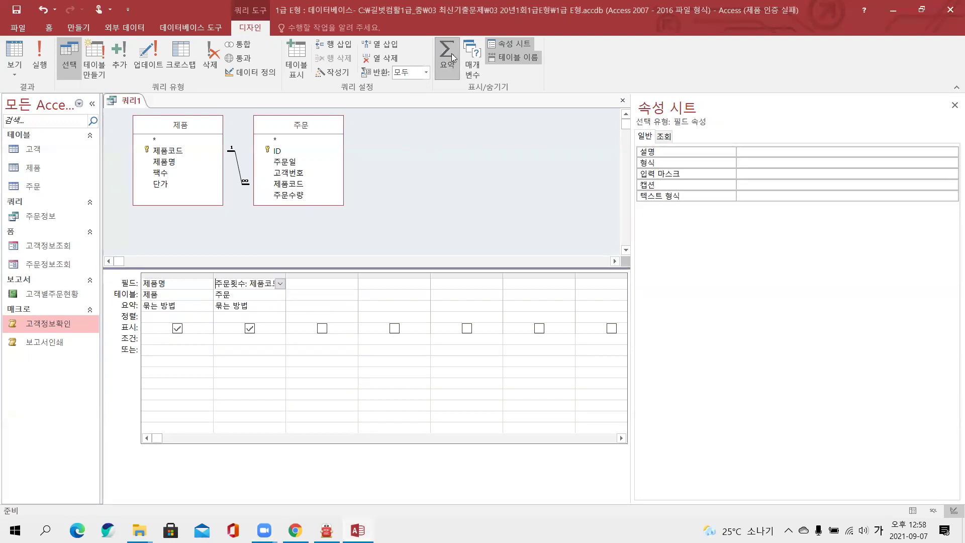
left_click(280, 308)
left_click(280, 308)
left_click(250, 371)
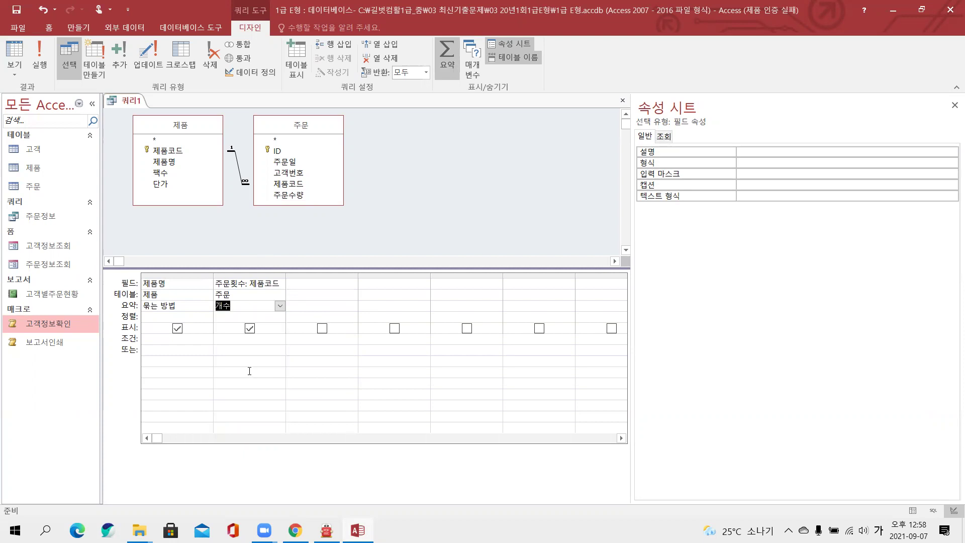
Step: Add the calculated field 할인금액: [단가]*[주문수량]*0.09 in the third column and widen the column to fit it
left_click(307, 288)
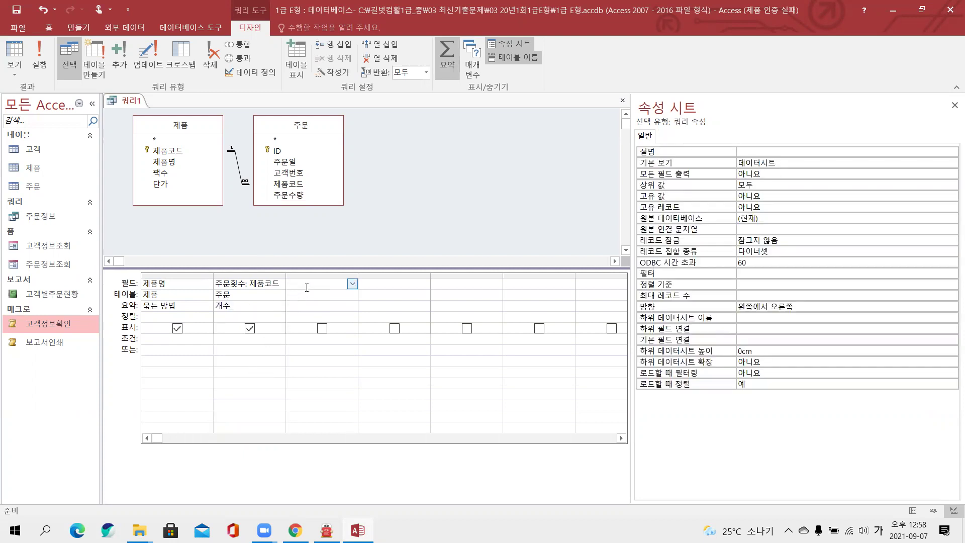
type("할인")
type("금액")
type(":단")
type("가*")
type("주문수랴")
type("*0.")
type("09")
key("Down")
left_click_drag(360, 276, 415, 276)
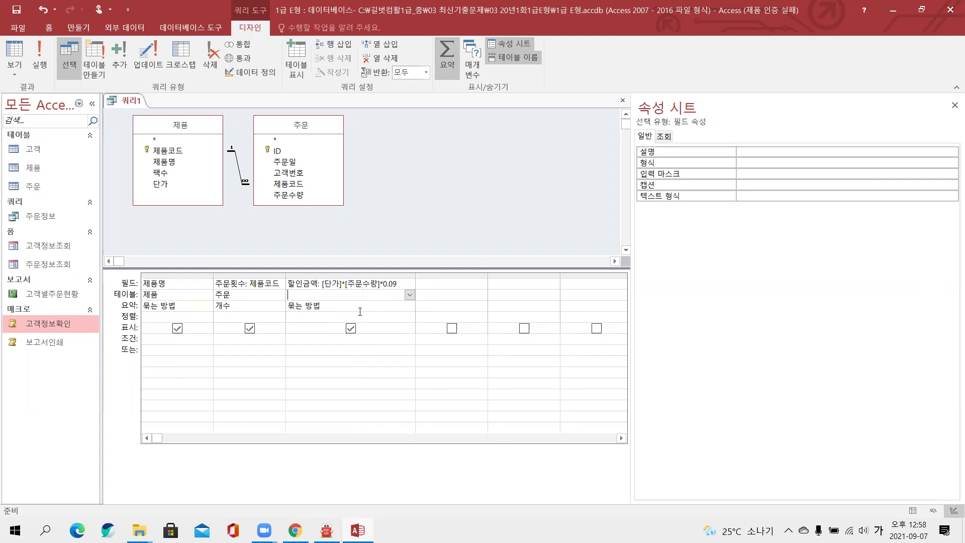
Step: Check the query's 주문횟수 and 할인금액 records in datasheet view, and return to design view
right_click(129, 100)
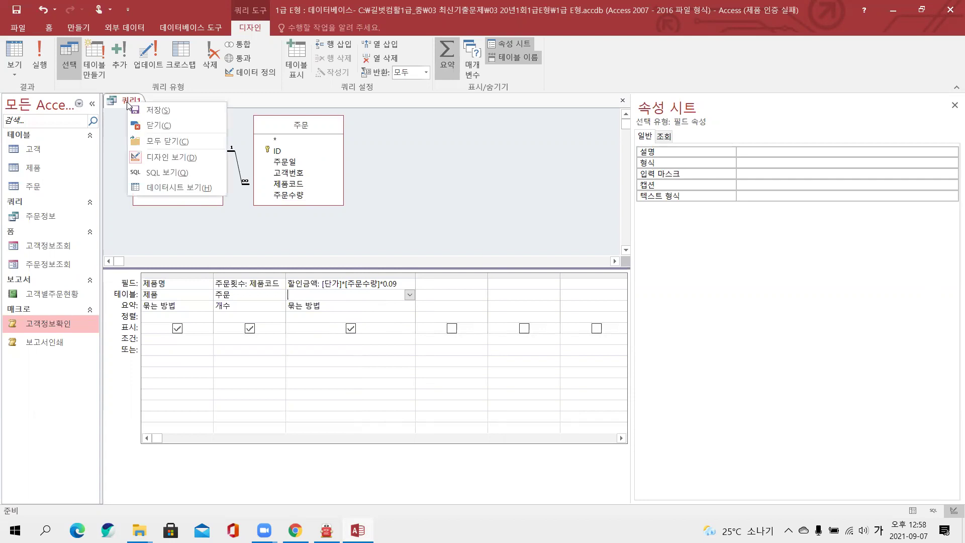
left_click(166, 186)
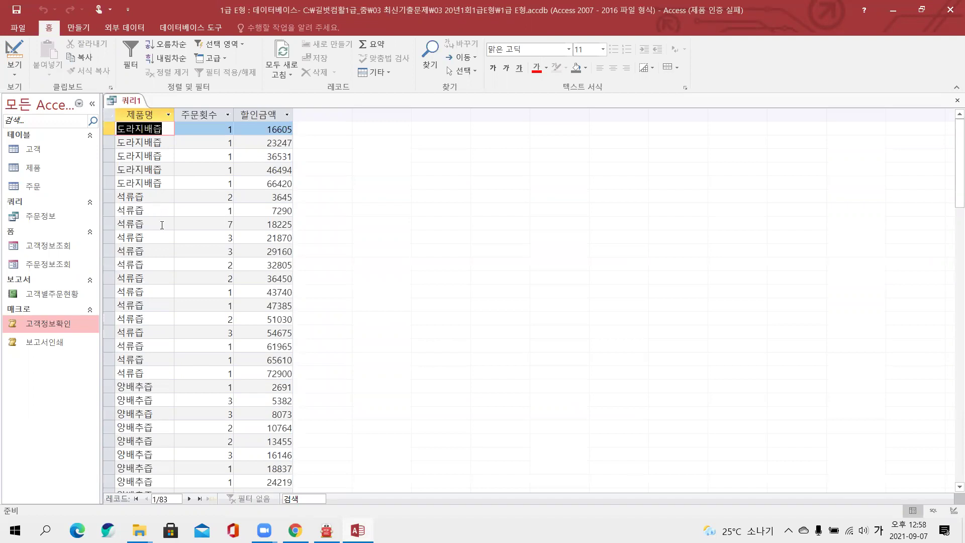
left_click(228, 238)
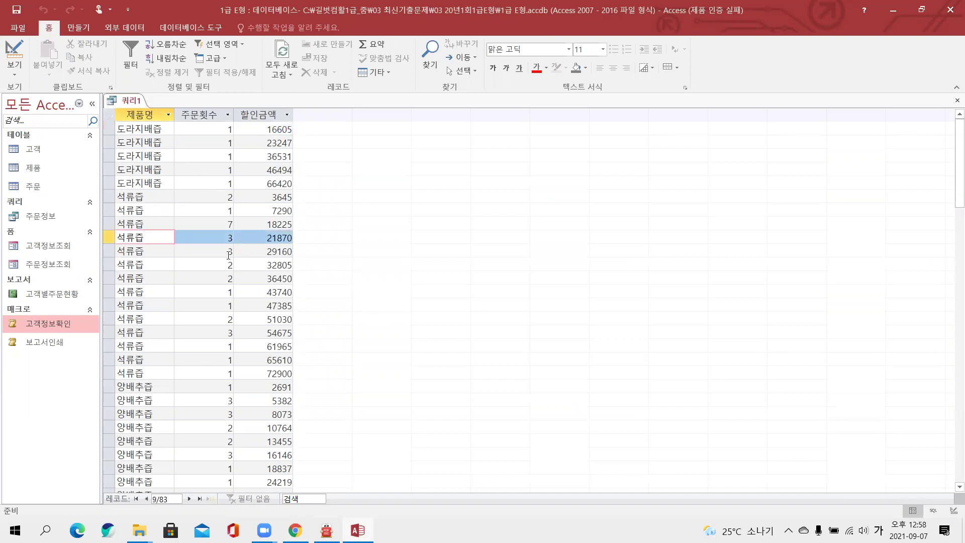
key("Down")
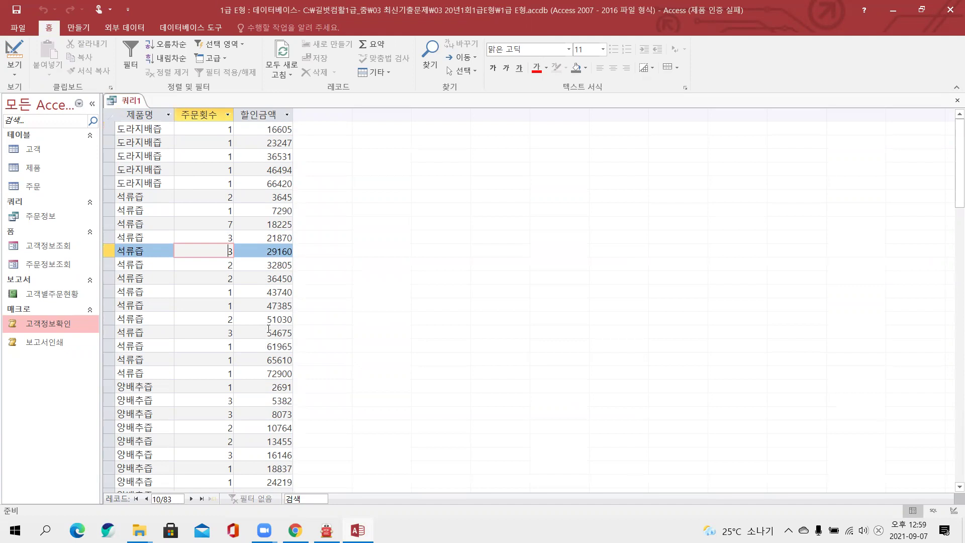
right_click(132, 101)
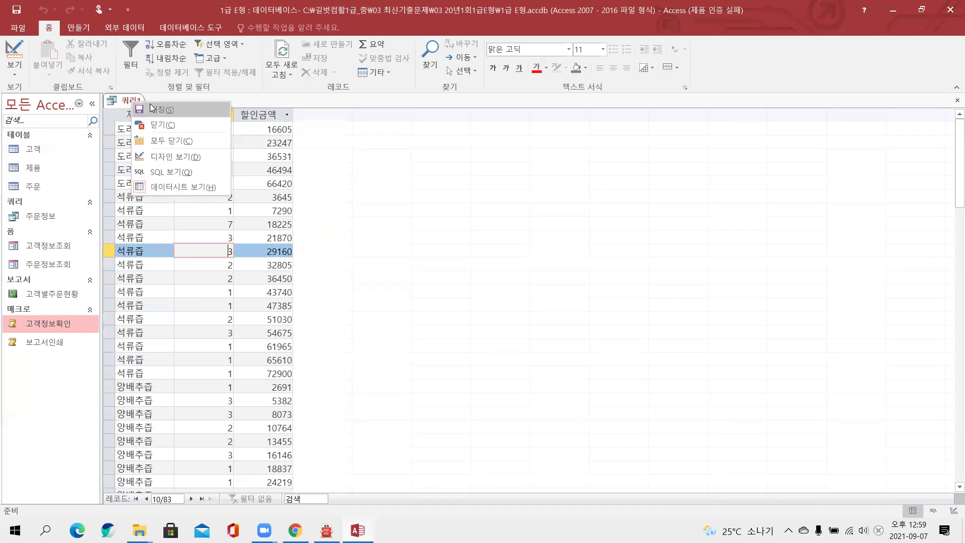
left_click(163, 159)
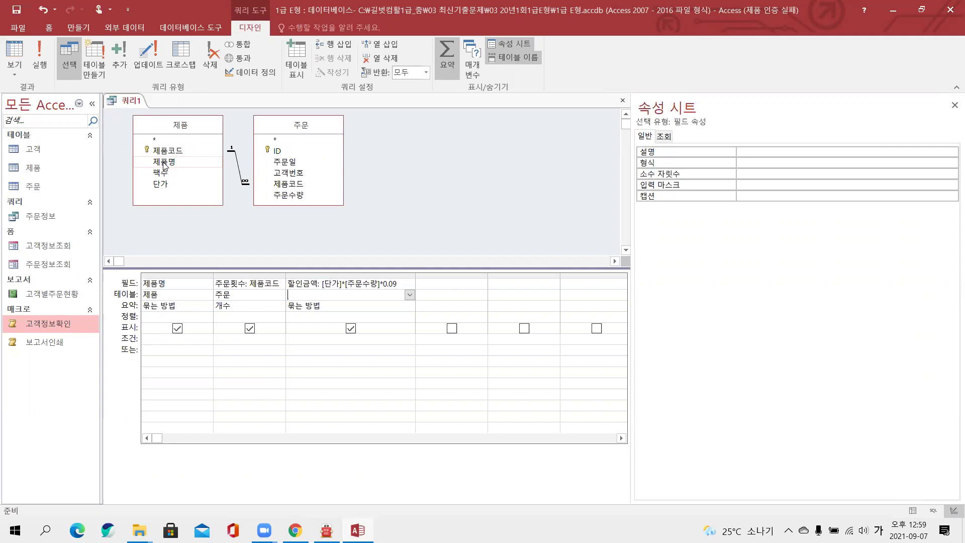
Step: Set the 주문횟수 criterion to >=3 and make this a make-table query that creates 할인제품 in the current database
left_click(231, 337)
type(">=3")
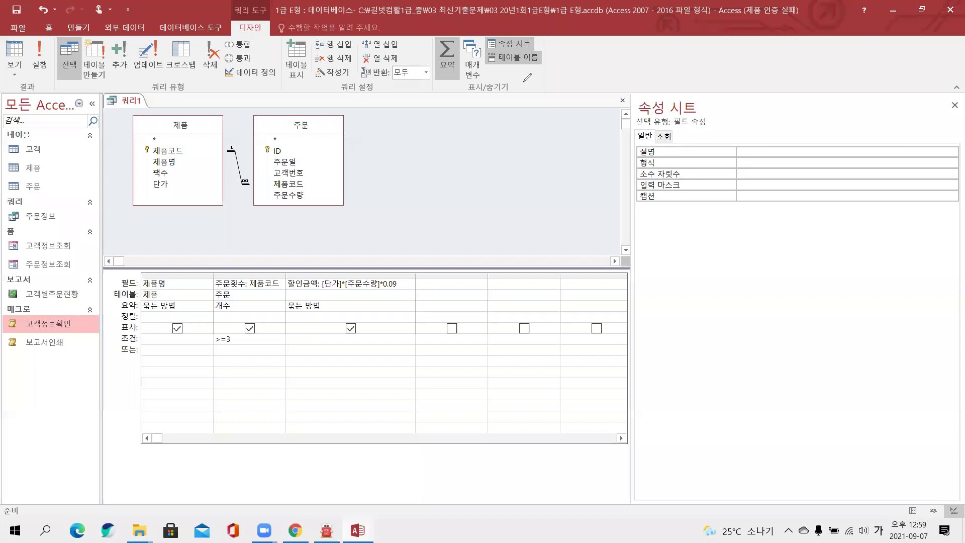
left_click_drag(77, 29, 112, 96)
left_click(246, 86)
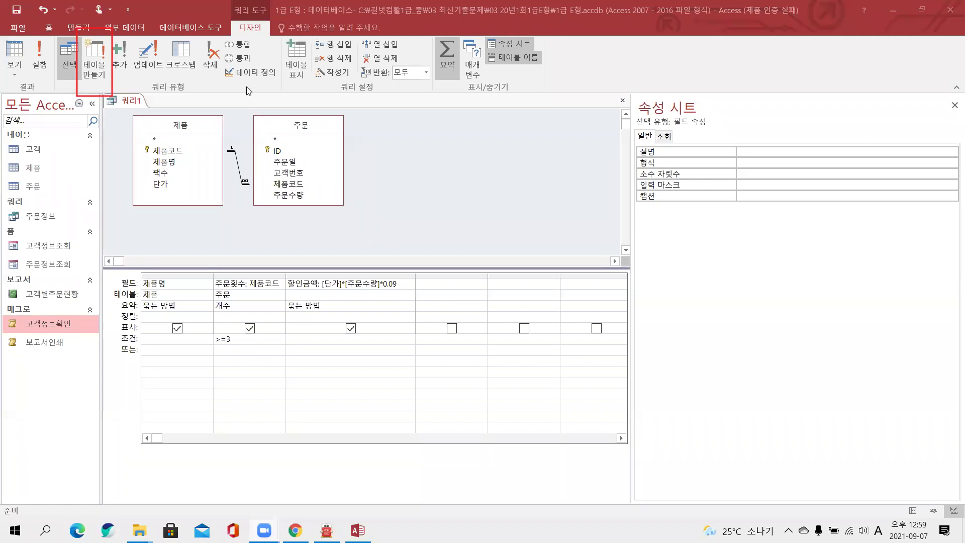
left_click(99, 66)
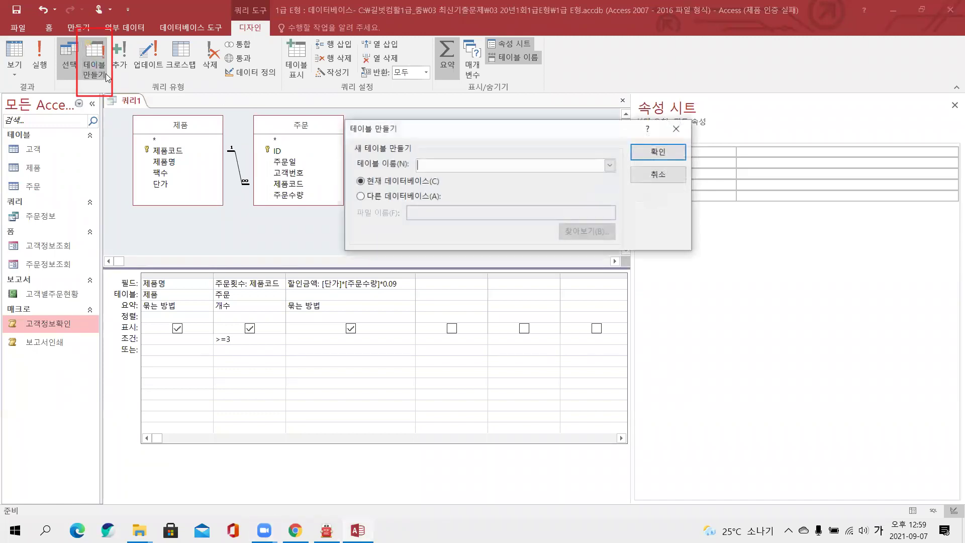
type("할인제품")
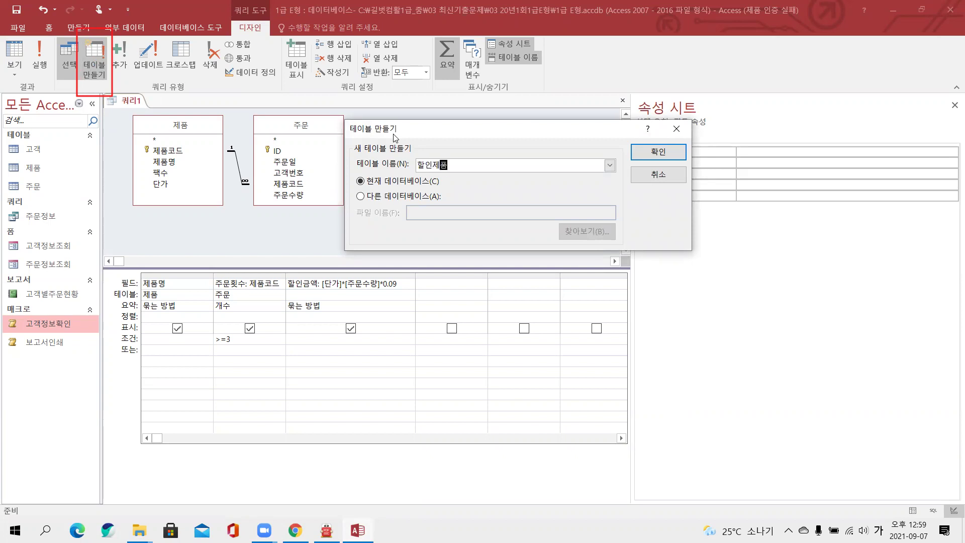
left_click(658, 151)
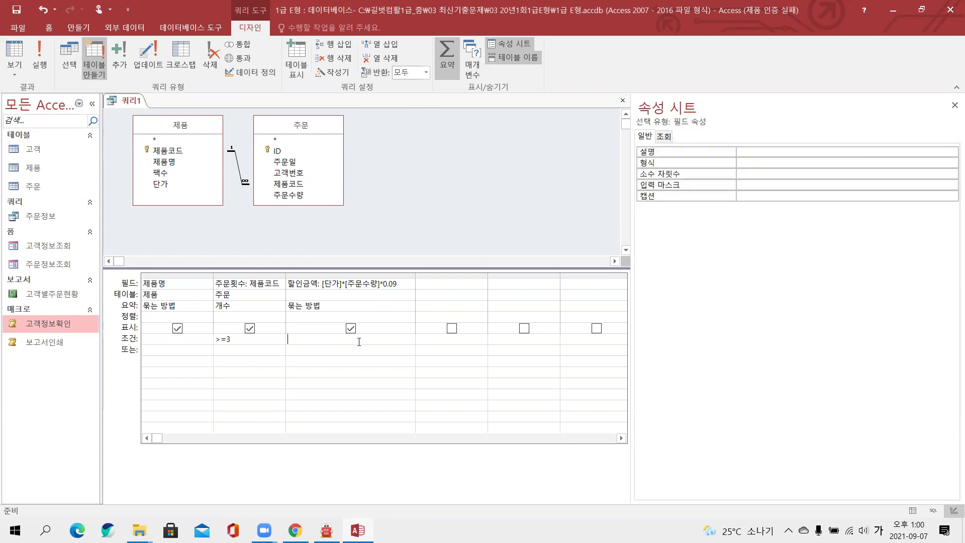
Step: Sort the 할인금액 field in descending order (내림차순)
left_click(405, 317)
left_click(409, 317)
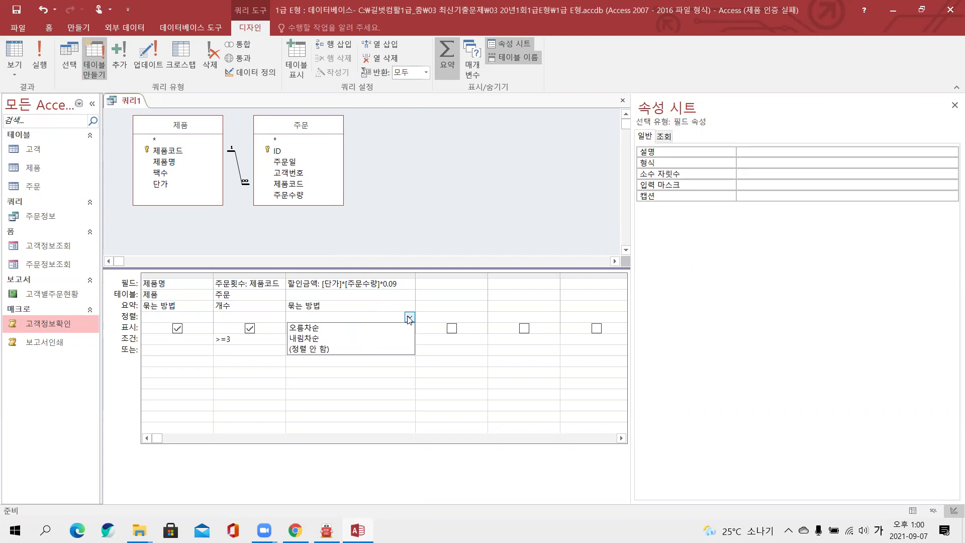
left_click(391, 339)
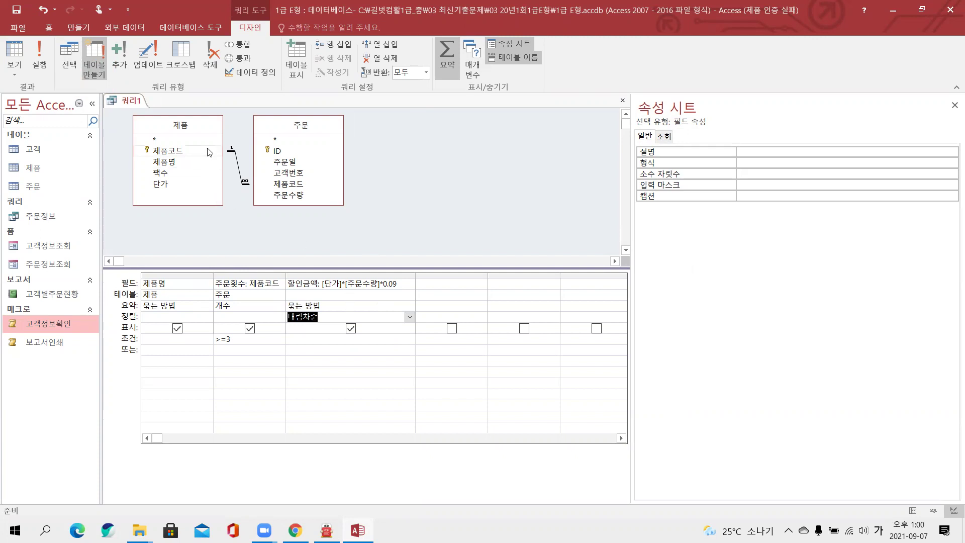
Step: Preview the make-table query in datasheet view and check its sorted records and record count
right_click(127, 105)
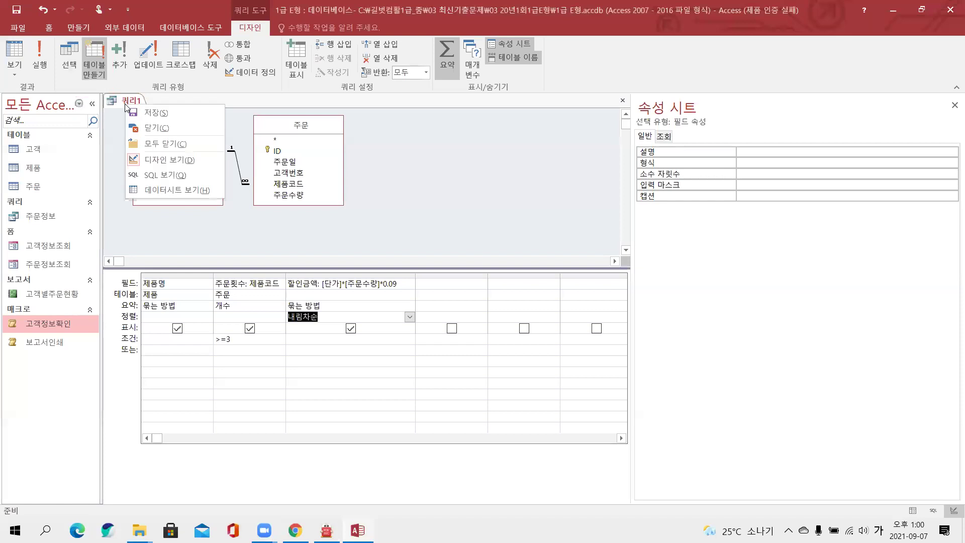
left_click(159, 189)
left_click(152, 129)
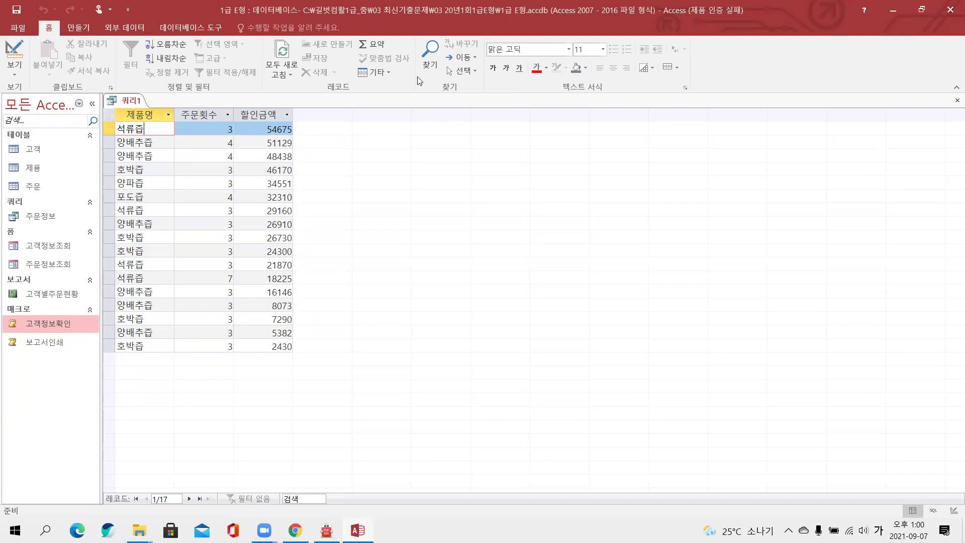
left_click_drag(130, 469, 207, 511)
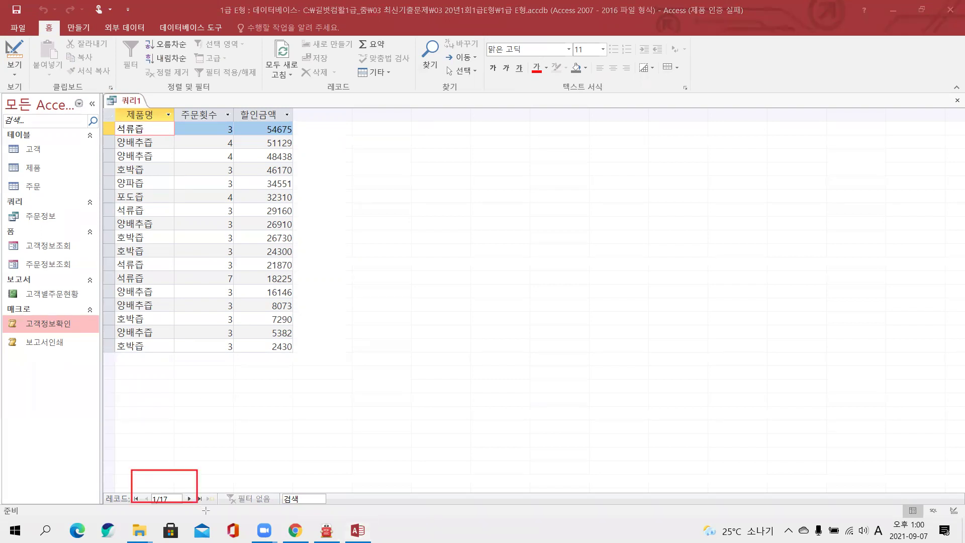
left_click(627, 75)
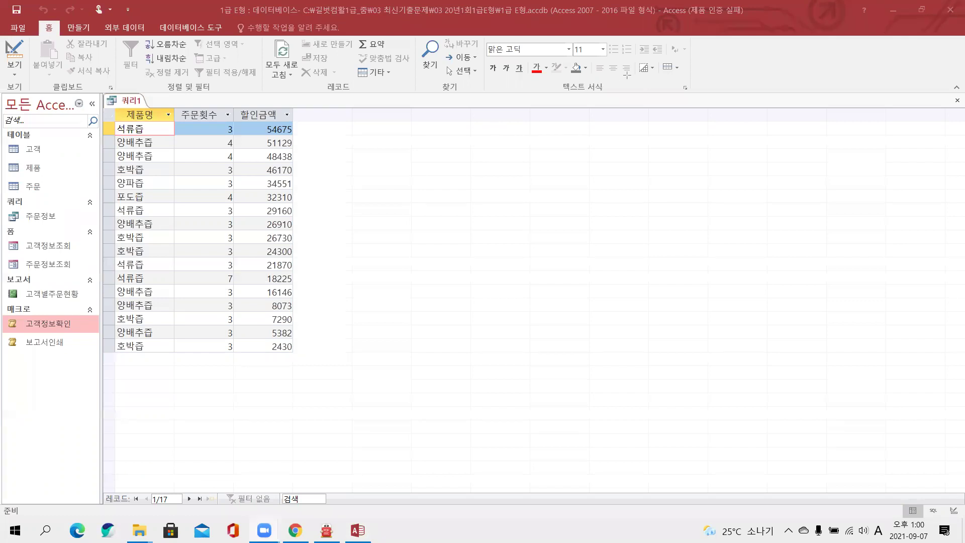
Step: Close the query and save it under the name 우수제품할인
right_click(136, 102)
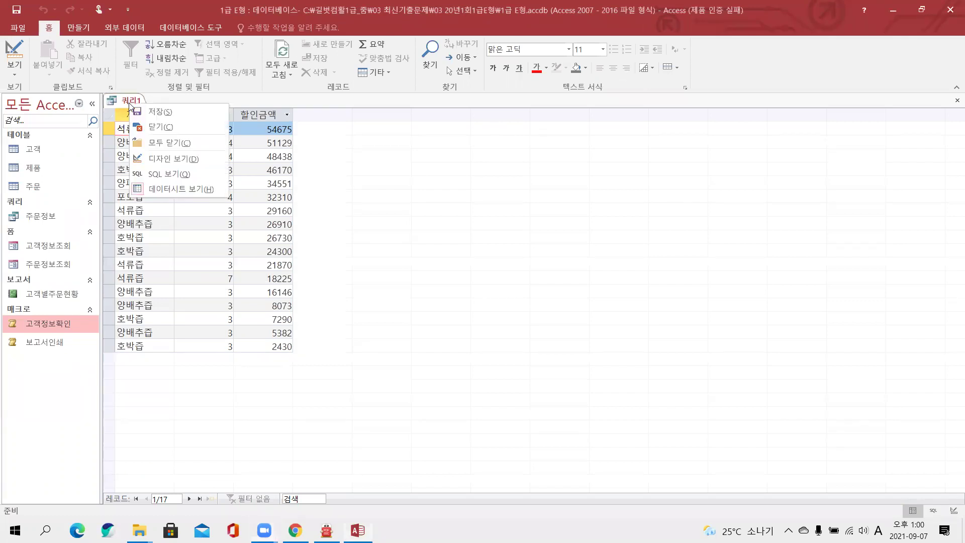
left_click(148, 129)
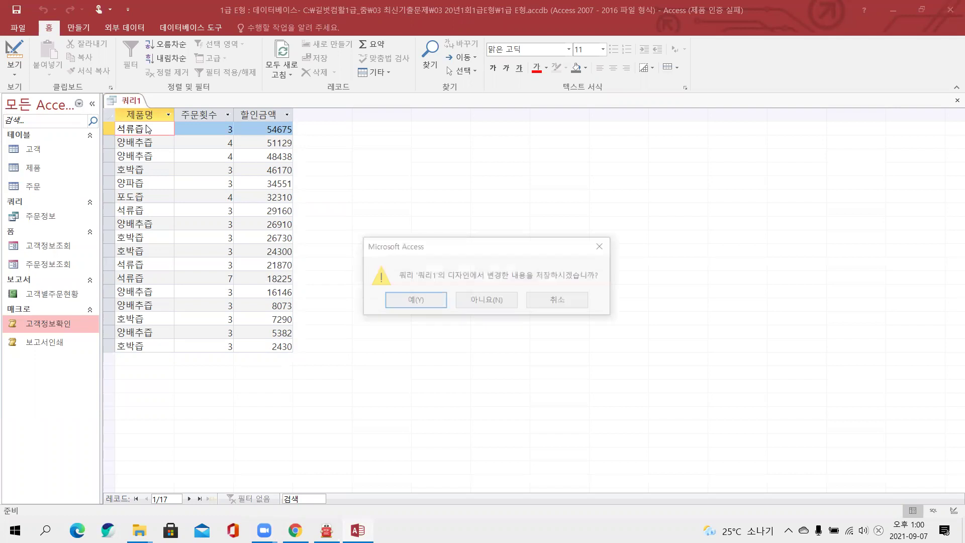
left_click(415, 300)
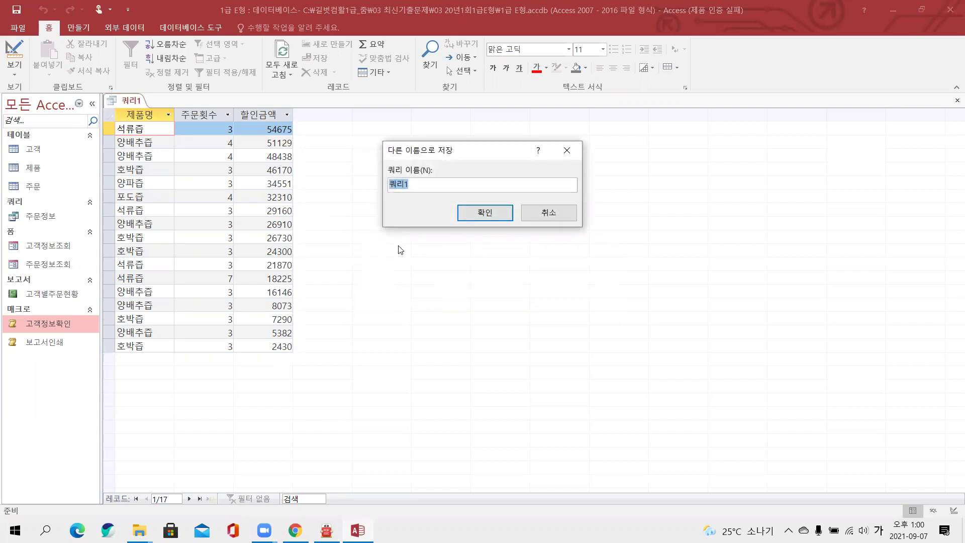
type("우수제품할이")
type("ㄴ")
left_click(464, 218)
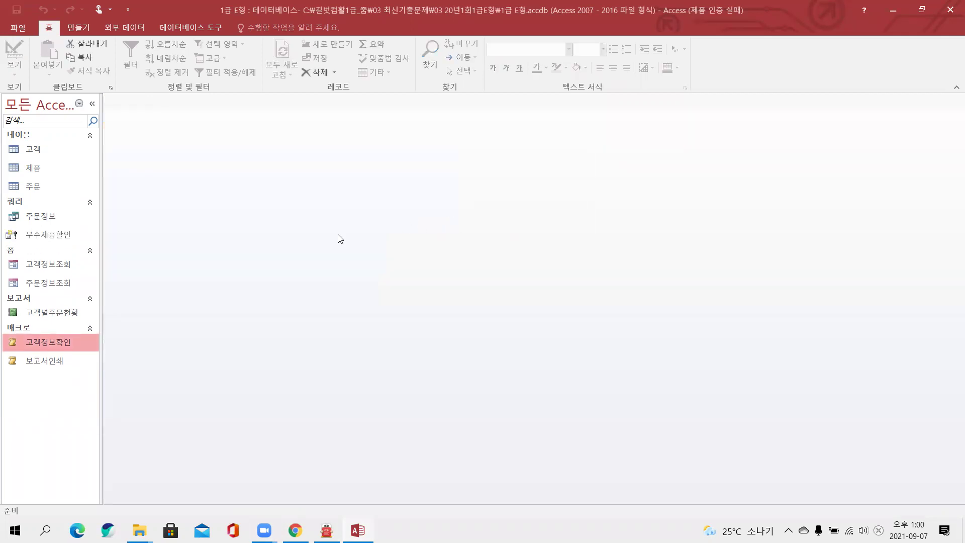
Step: Switch to 알PDF, compare the expected 할인제품 result, and examine the second task's requirements for the crosstab query
left_click(327, 529)
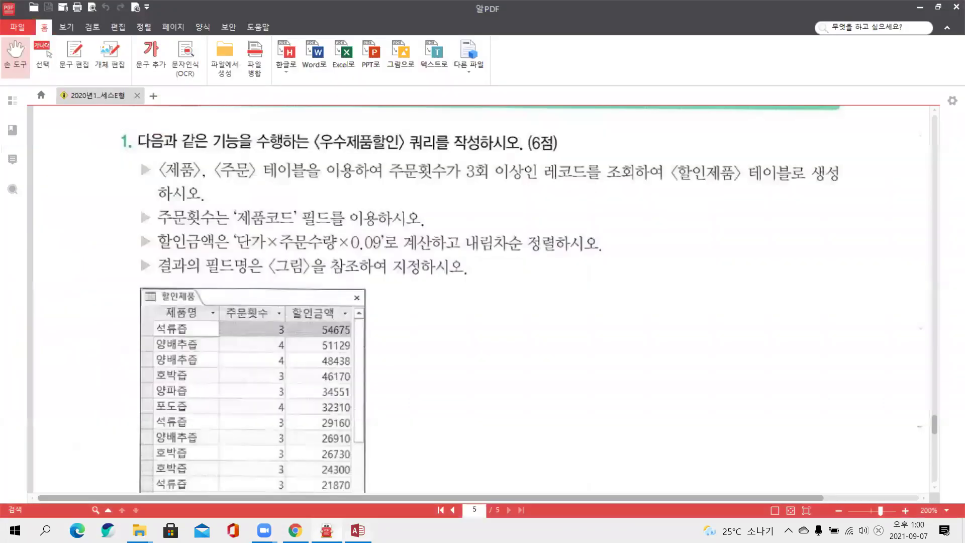
scroll(336, 306, "down", 5)
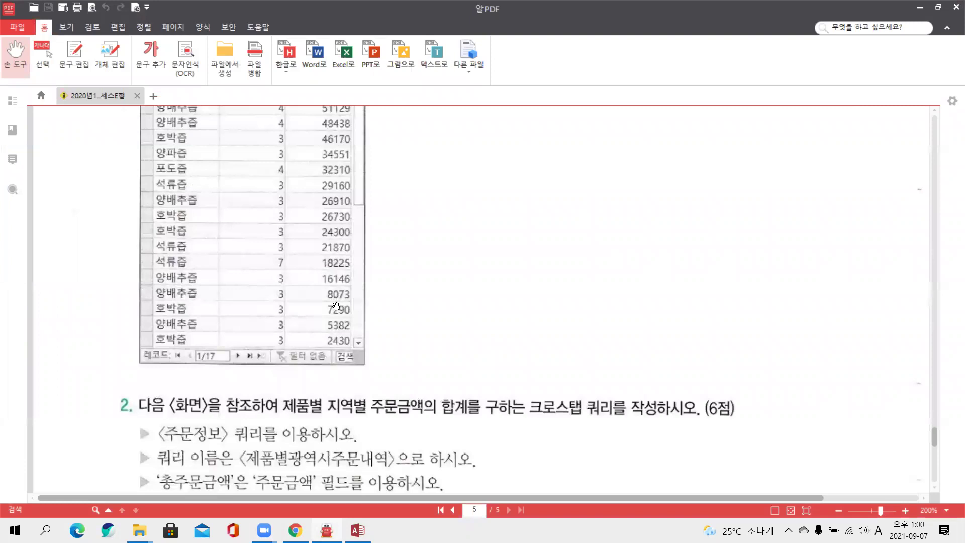
scroll(337, 306, "down", 5)
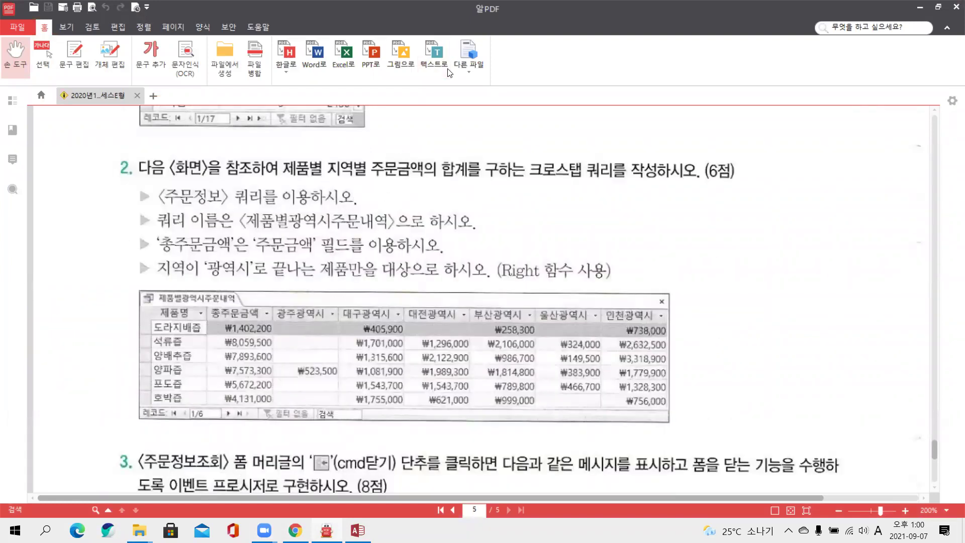
left_click_drag(528, 146, 657, 189)
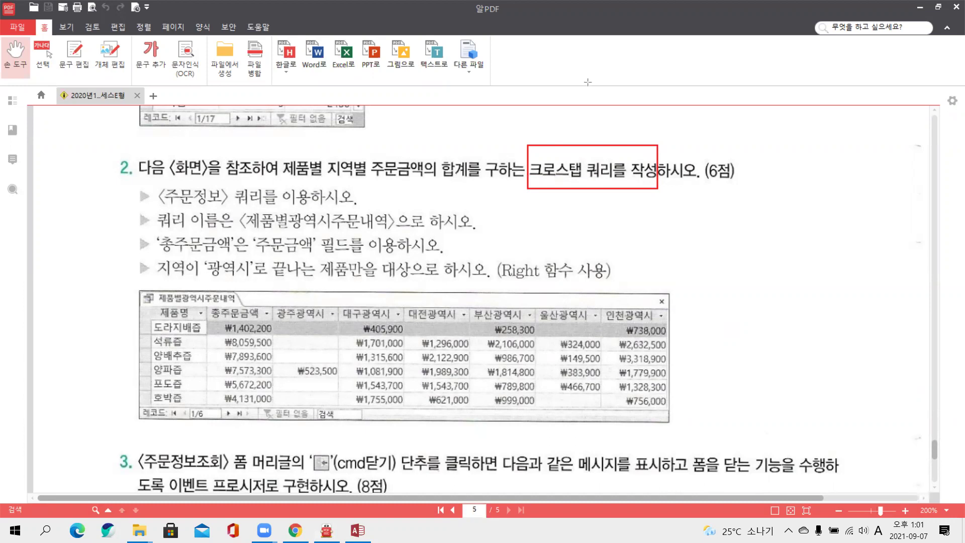
left_click(588, 81)
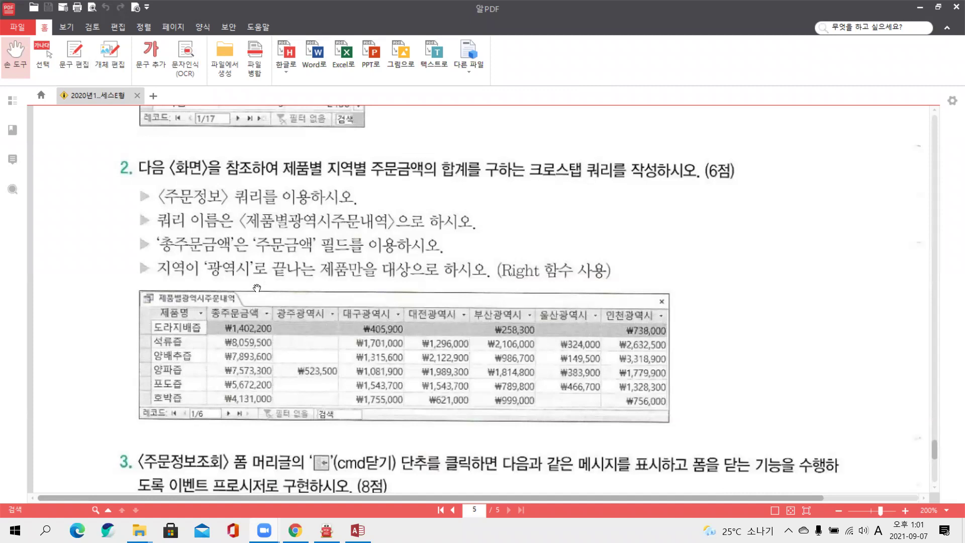
Step: Switch back to Access and start a new query with the Crosstab Query Wizard (크로스탭 쿼리 마법사)
left_click(358, 531)
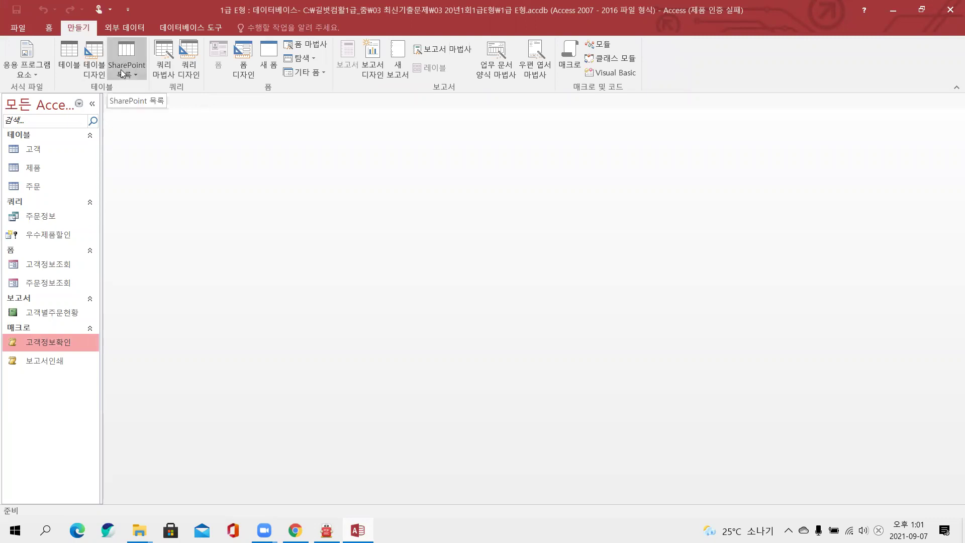
left_click(165, 69)
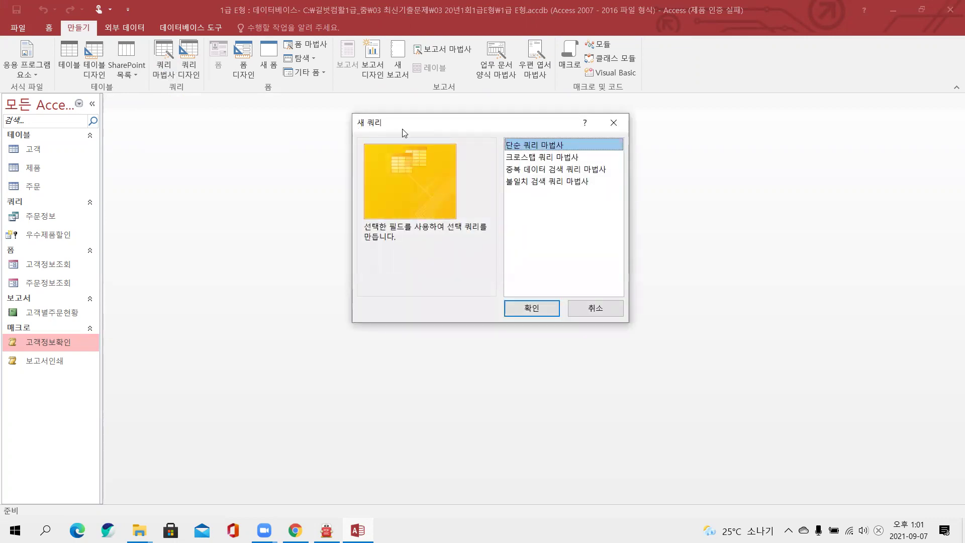
left_click_drag(402, 129, 328, 144)
left_click(457, 171)
left_click(455, 321)
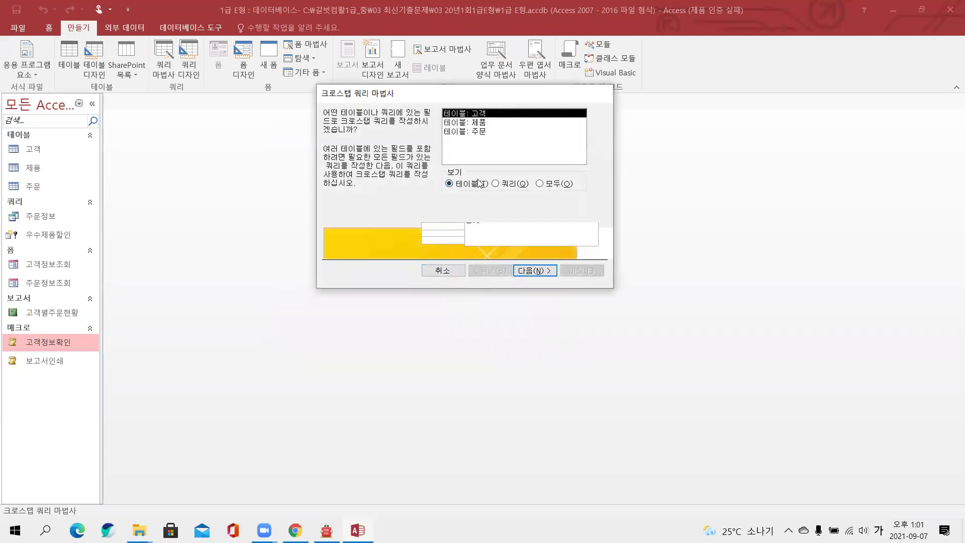
Step: Base the crosstab query on the 주문정보 query and use the 제품명 field as its row heading
left_click_drag(485, 171, 522, 201)
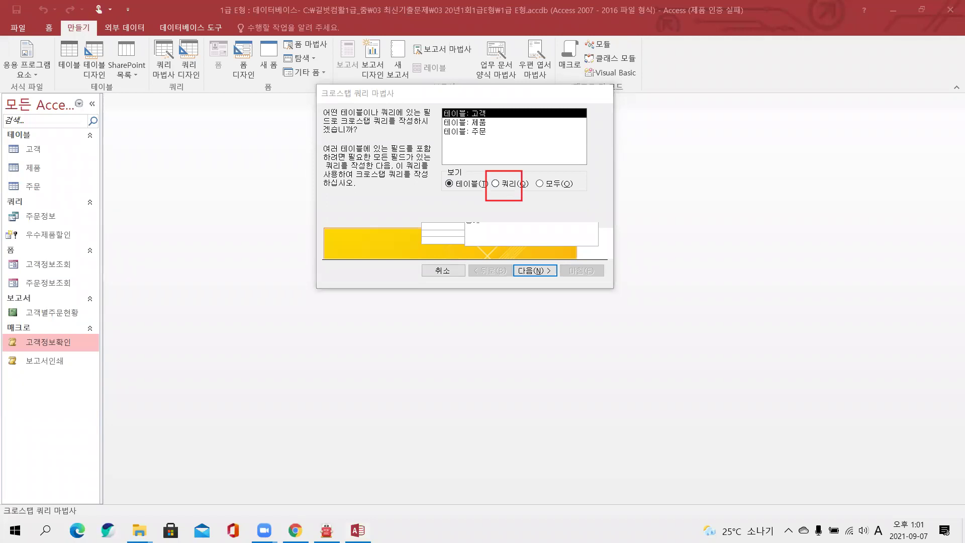
left_click(502, 184)
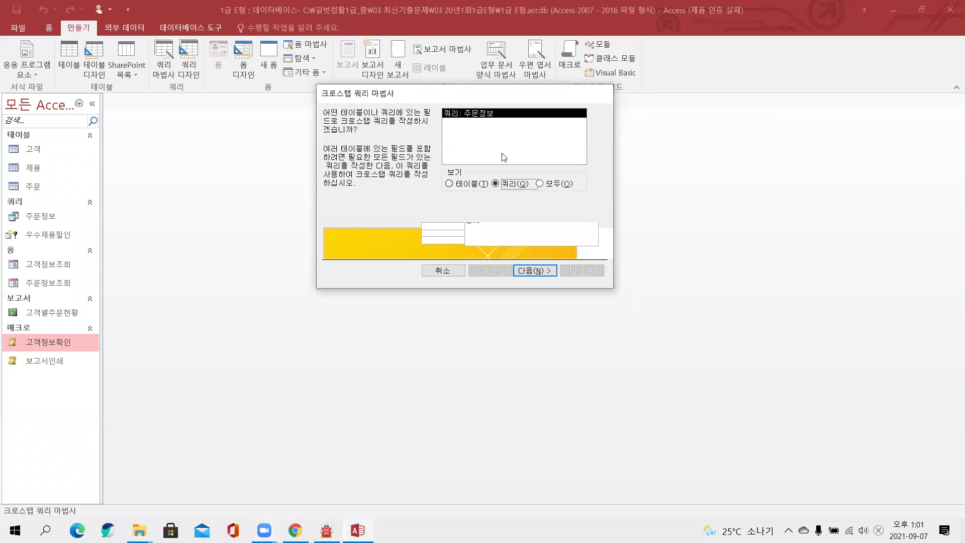
left_click(536, 273)
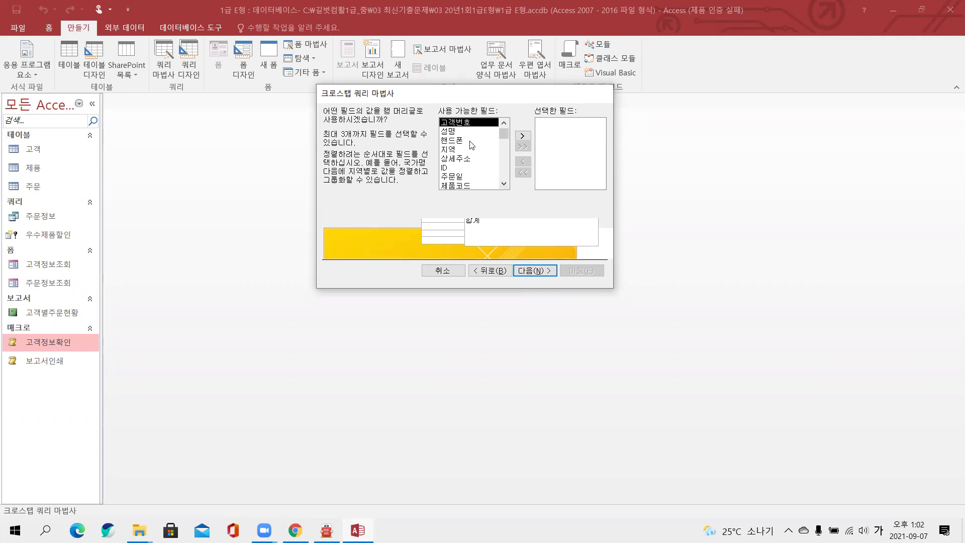
left_click(458, 177)
scroll(458, 182, "down", 1)
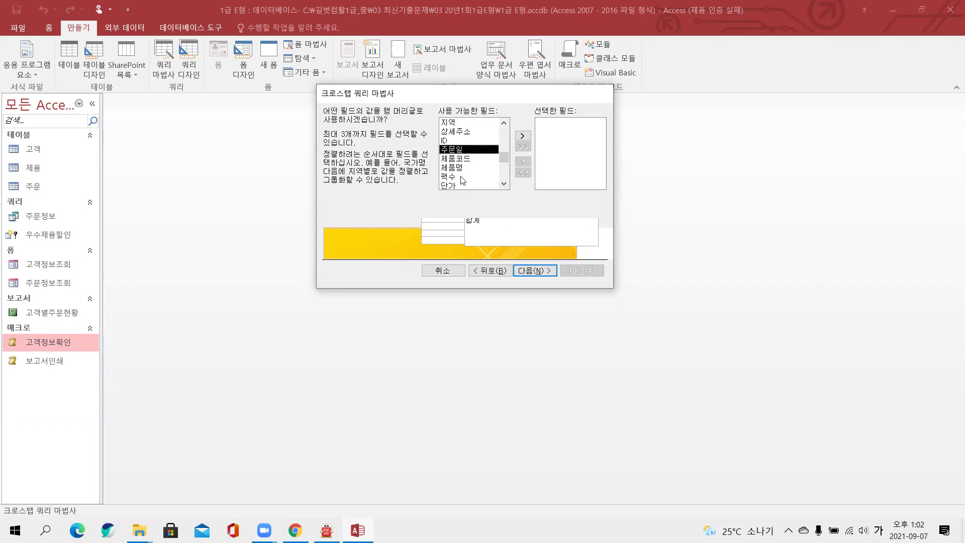
double_click(461, 168)
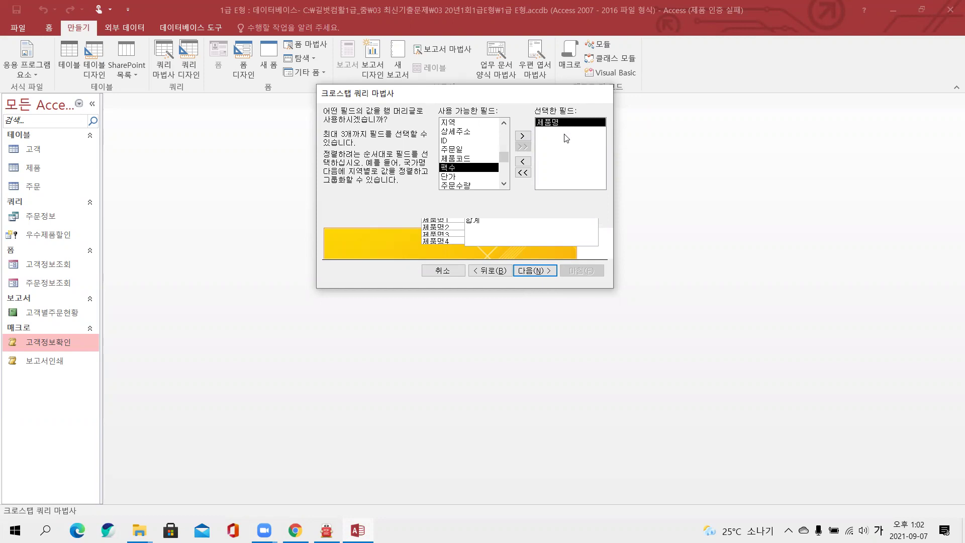
left_click(533, 270)
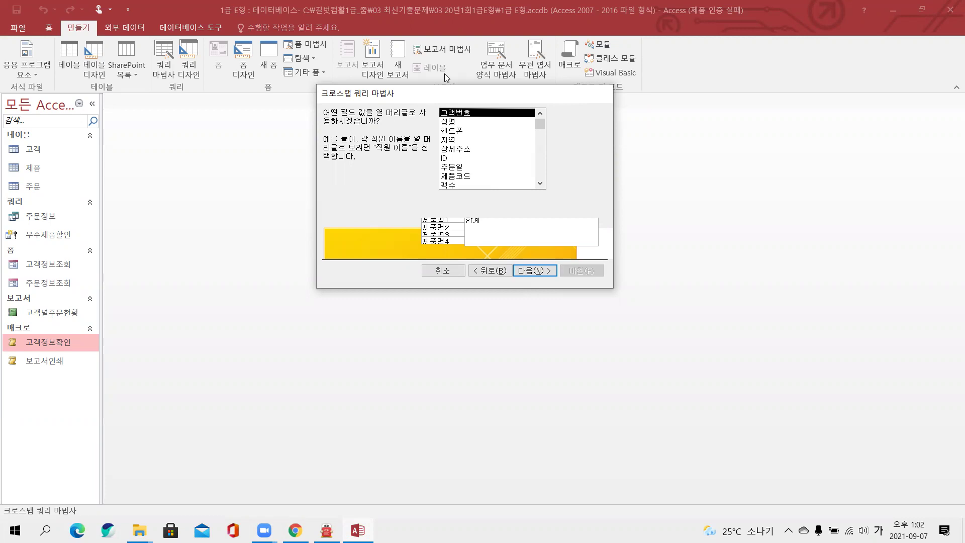
Step: Use 지역 as the column heading and the 총계 function of 주문금액 as the calculated value
left_click_drag(310, 106, 432, 131)
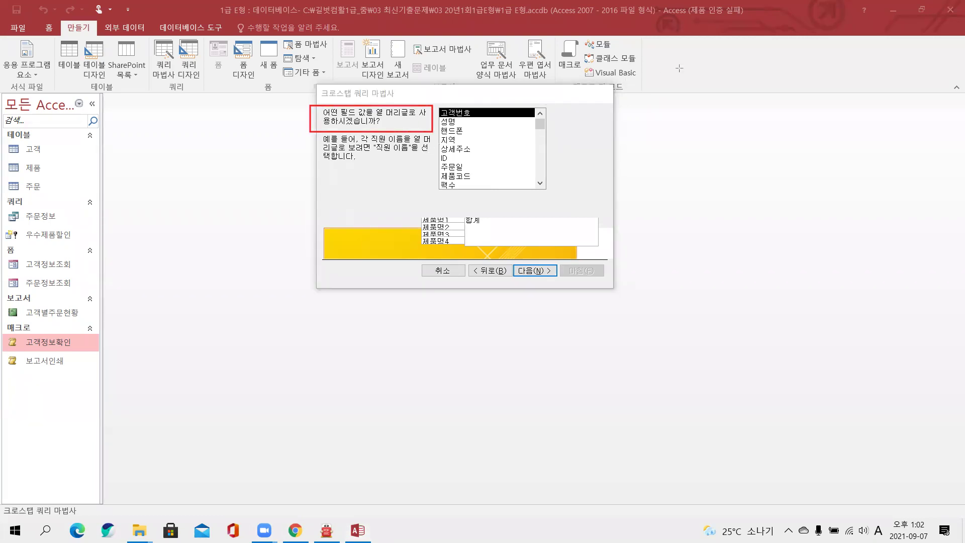
key("Escape")
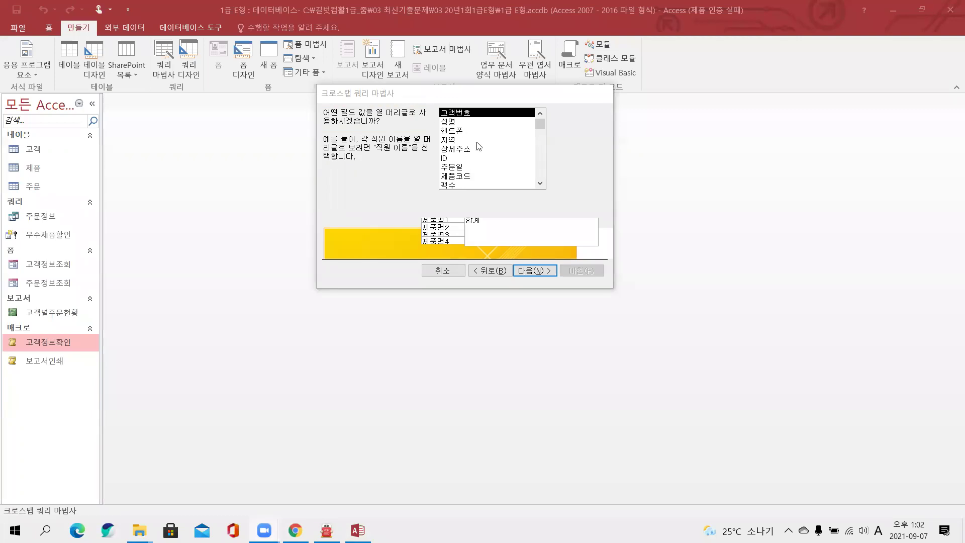
left_click(458, 141)
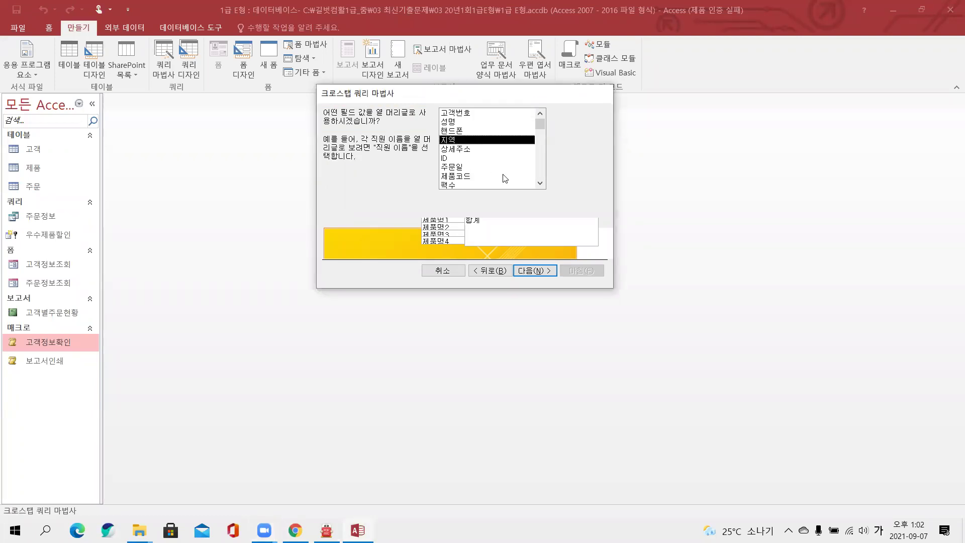
left_click(536, 272)
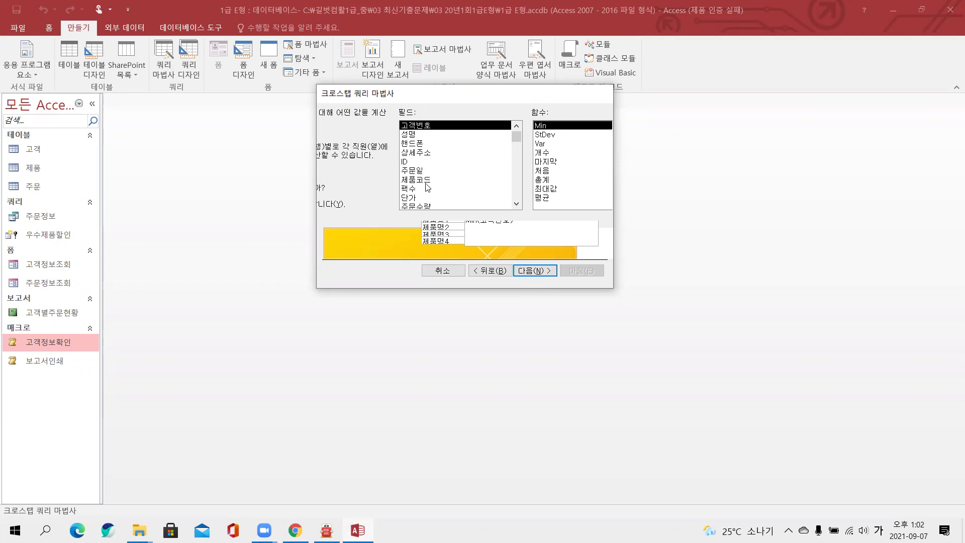
left_click_drag(423, 205, 425, 197)
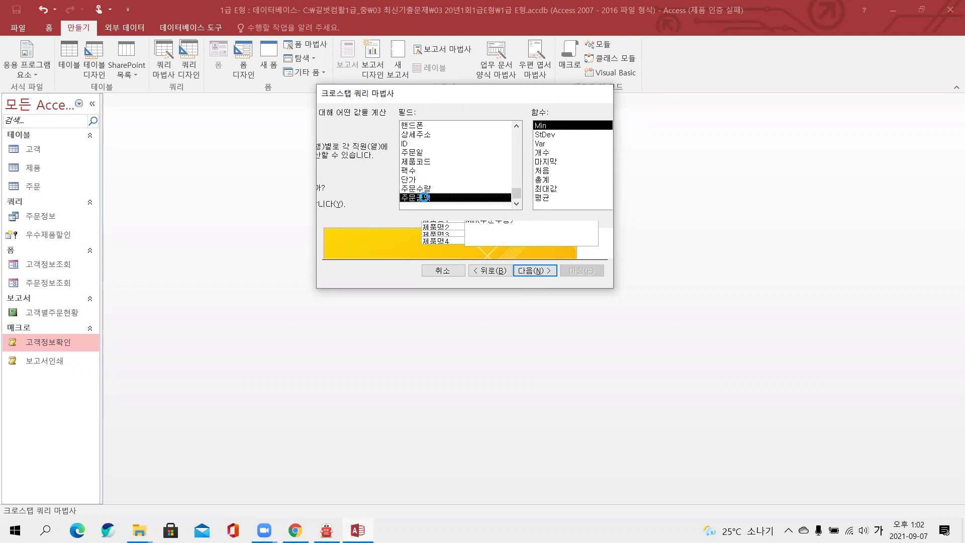
left_click(547, 181)
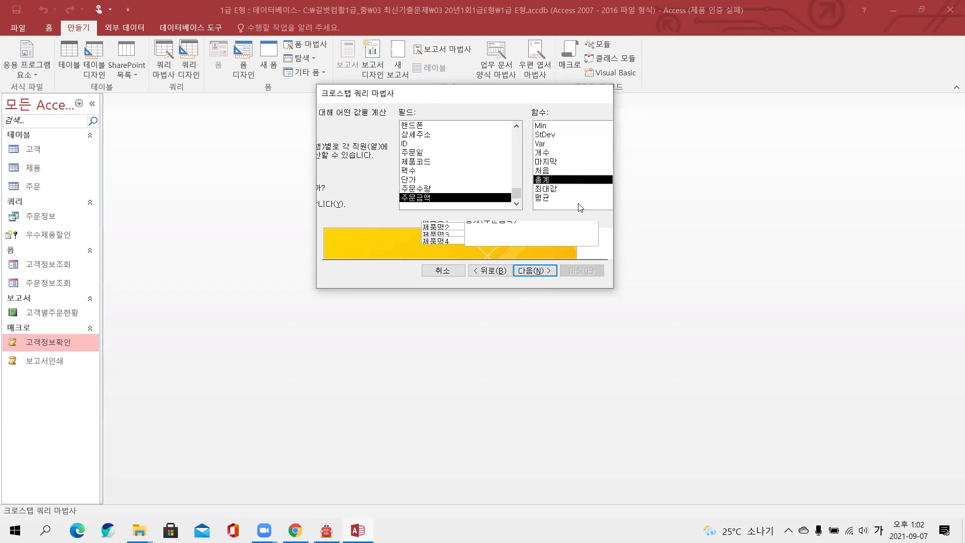
left_click(539, 270)
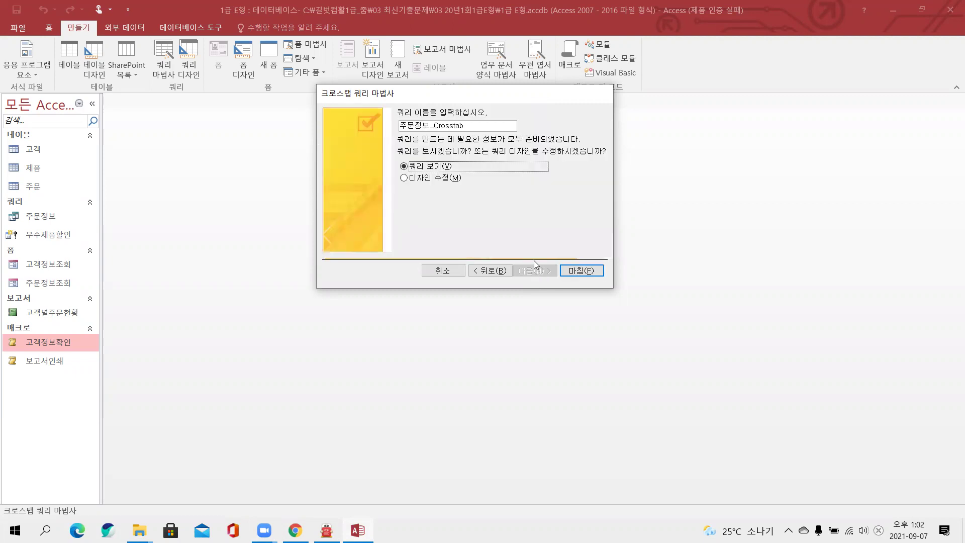
Step: Name the crosstab query 제품별광역시주문내역 and finish the wizard with the query opened for viewing
left_click_drag(491, 122, 386, 125)
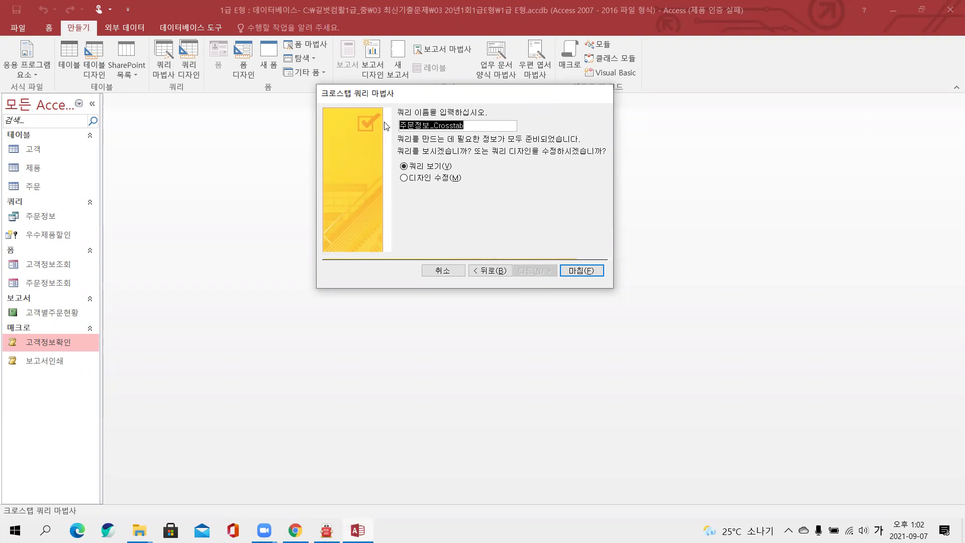
type("제품별")
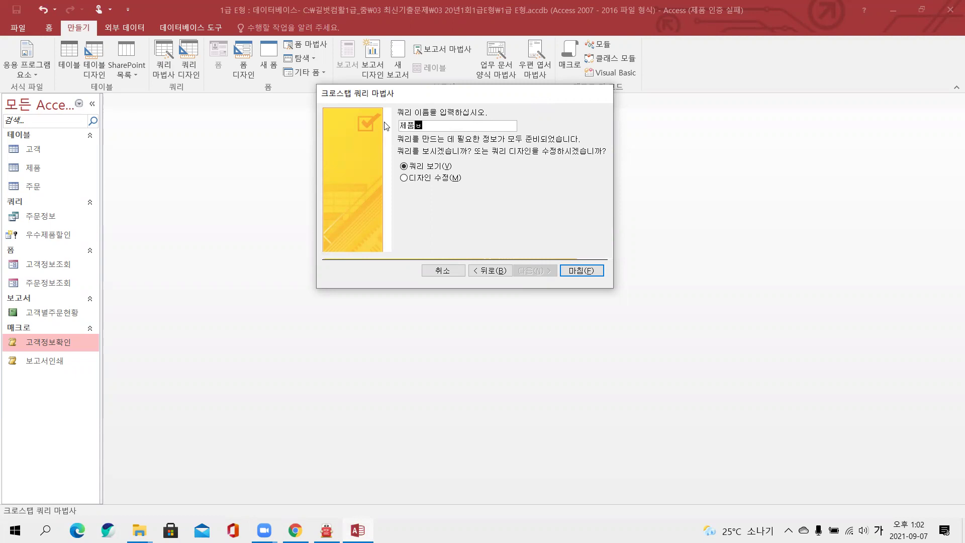
type("광역시ㅈ주문내역")
left_click(589, 271)
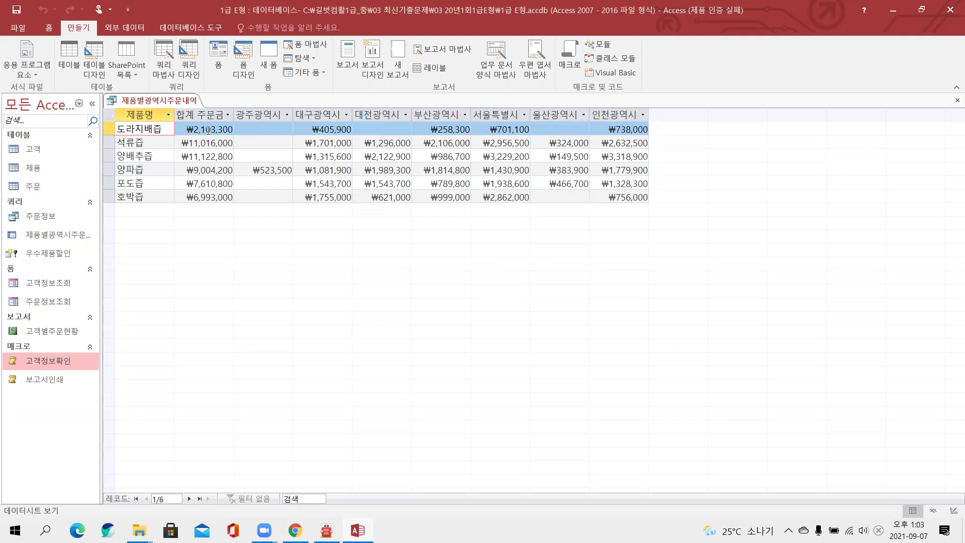
Step: Fit the 합계 주문금액 column to its heading and examine the total and 서울특별시 columns of the crosstab result
double_click(233, 115)
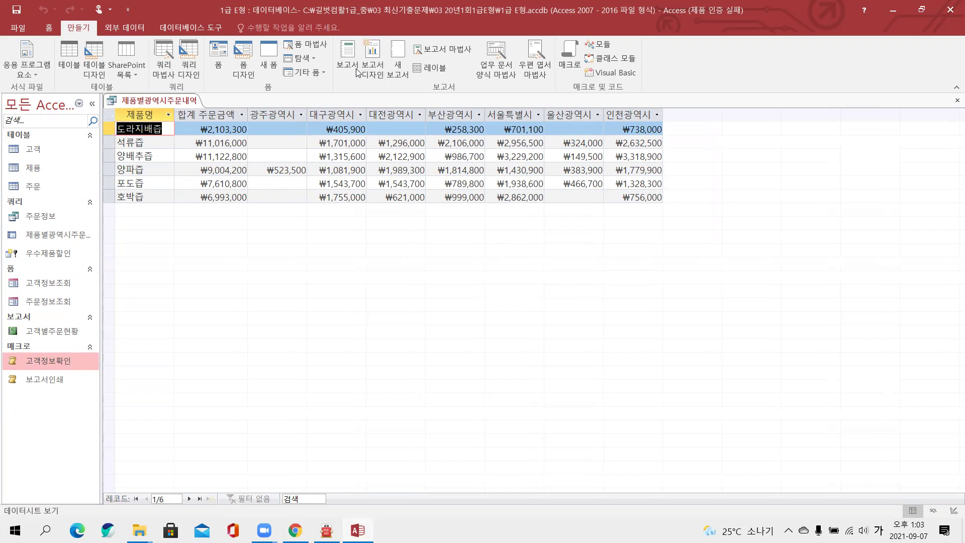
left_click_drag(176, 105, 240, 122)
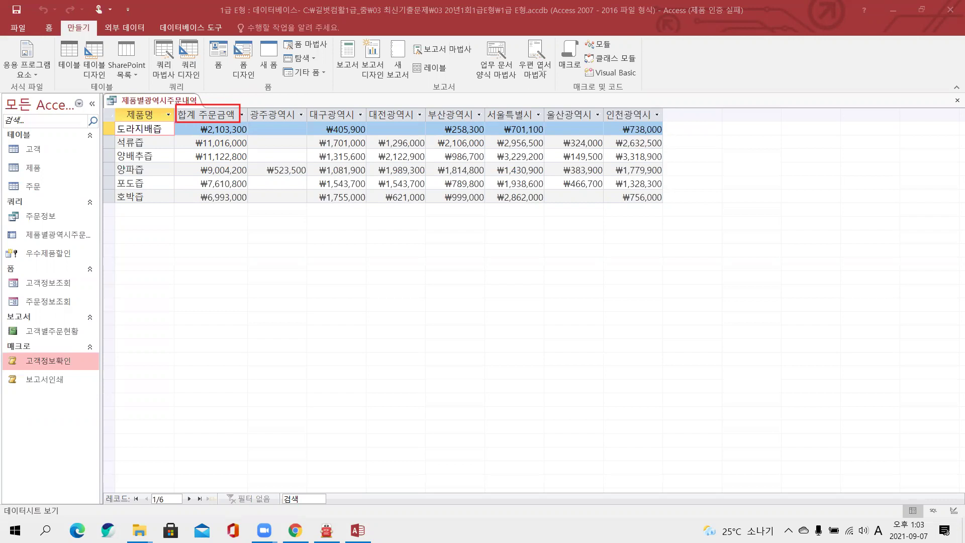
left_click_drag(534, 112, 503, 190)
left_click_drag(502, 126, 532, 203)
key("Escape")
Step: In design view, enter the criterion Right([지역],3)="광역시" for the 지역 field
right_click(176, 101)
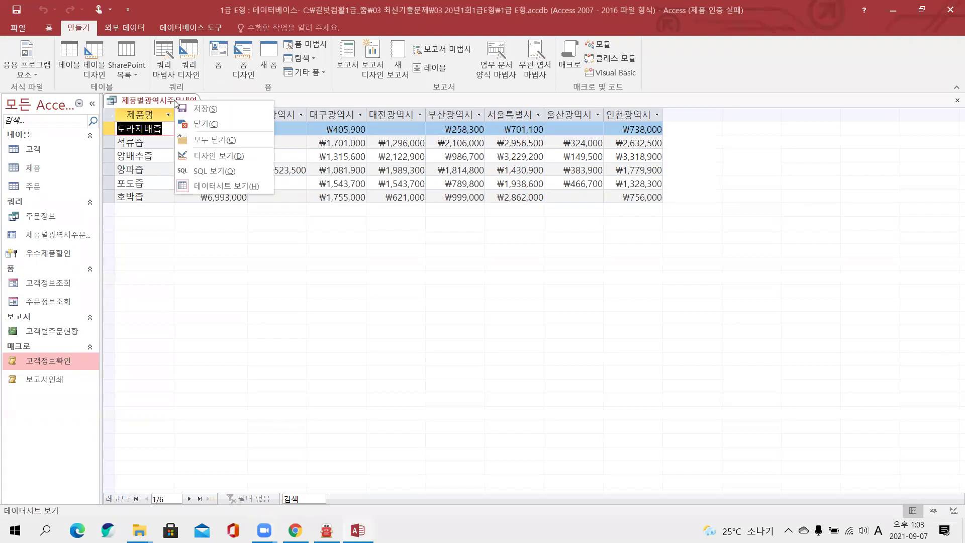
left_click(224, 156)
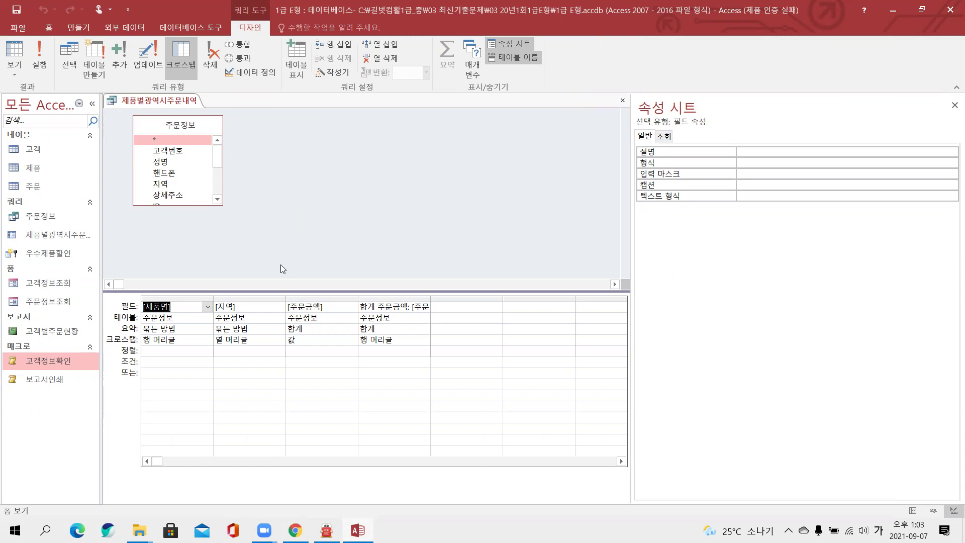
left_click(222, 362)
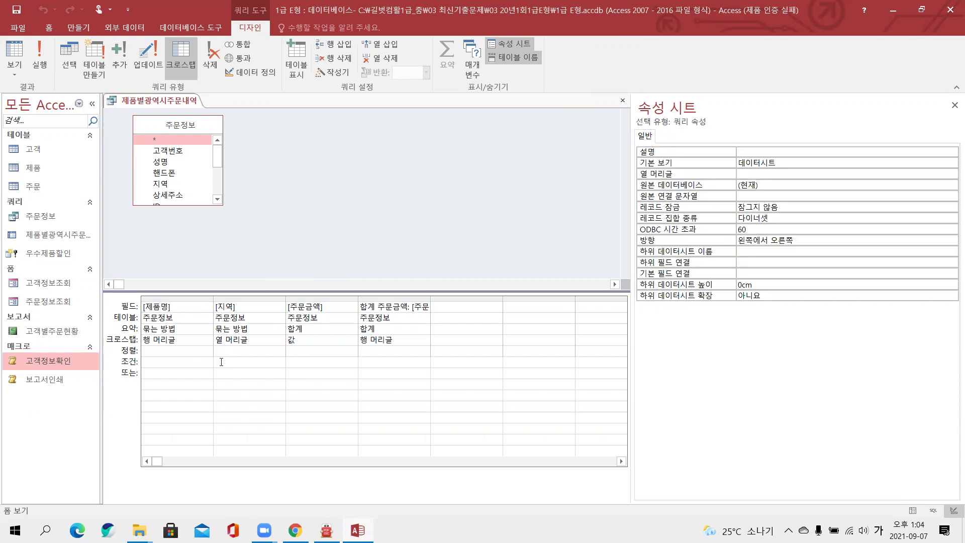
type("갸")
key("BackSpace")
key("Hangul")
type("right(")
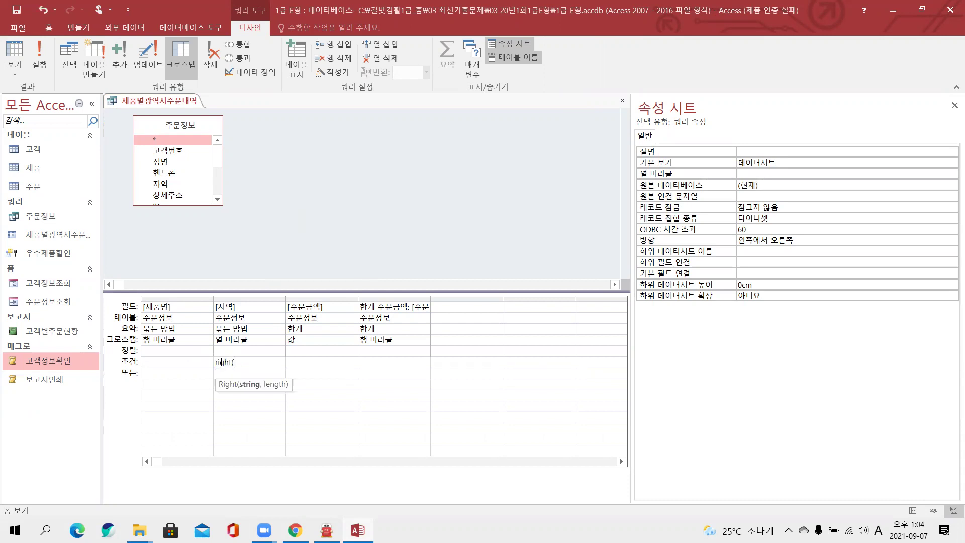
type("[")
key("Hangul")
type("ㅈ지역],")
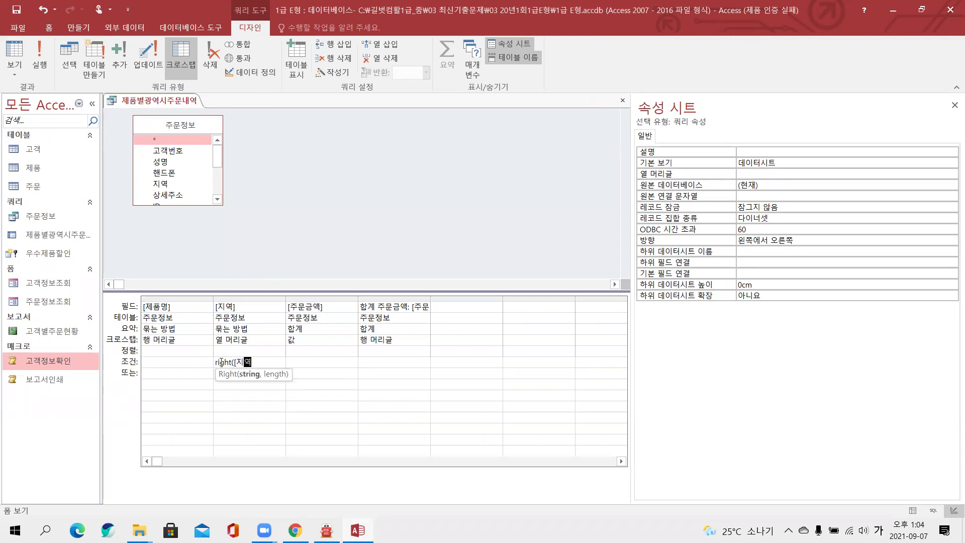
type("3)=")
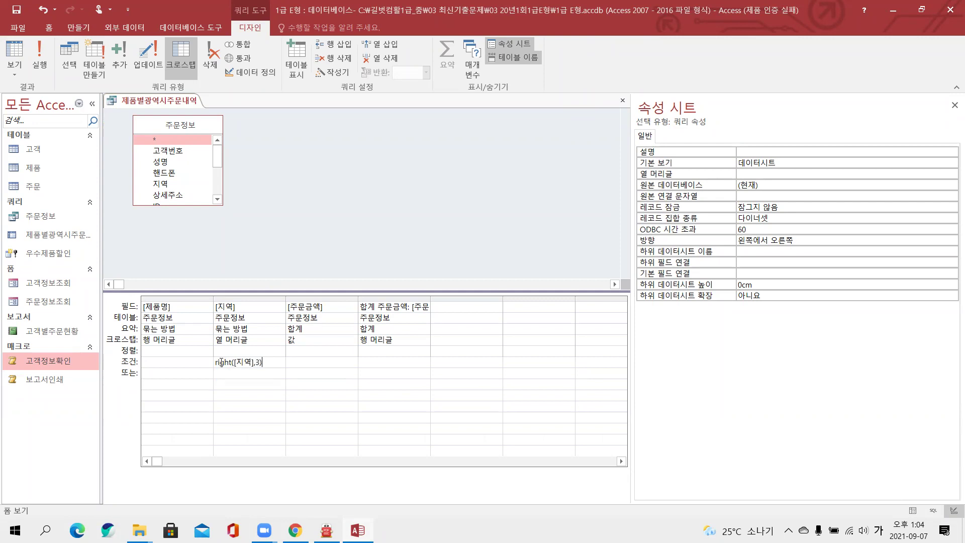
key("Hangul")
type("\"")
key("Hangul")
type("광역시\"")
key("Home")
Step: Change the caption of the total row-heading field to 총주문금액, keeping its expression
left_click_drag(408, 307, 353, 308)
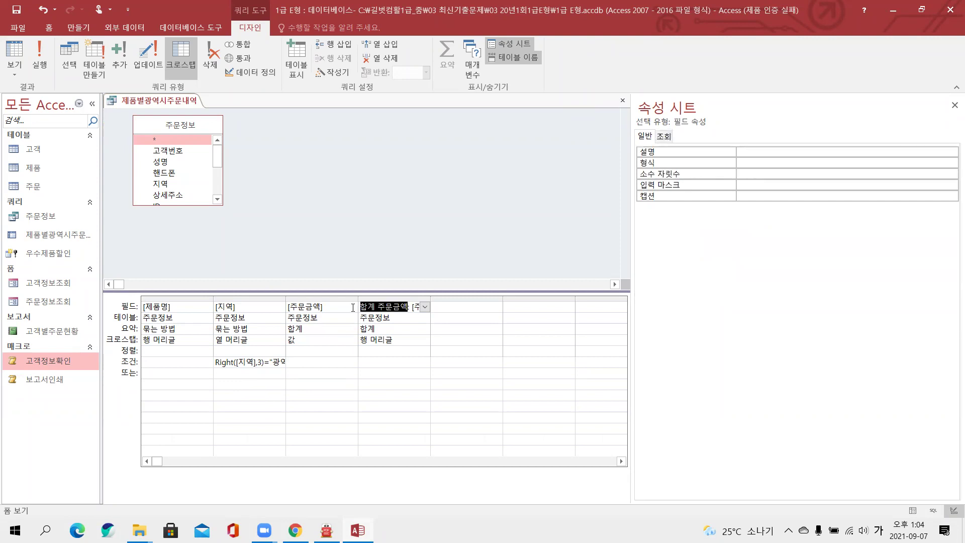
type("총주문그ㅁ액")
key("BackSpace")
key("BackSpace")
key("BackSpace")
key("BackSpace")
type("금액")
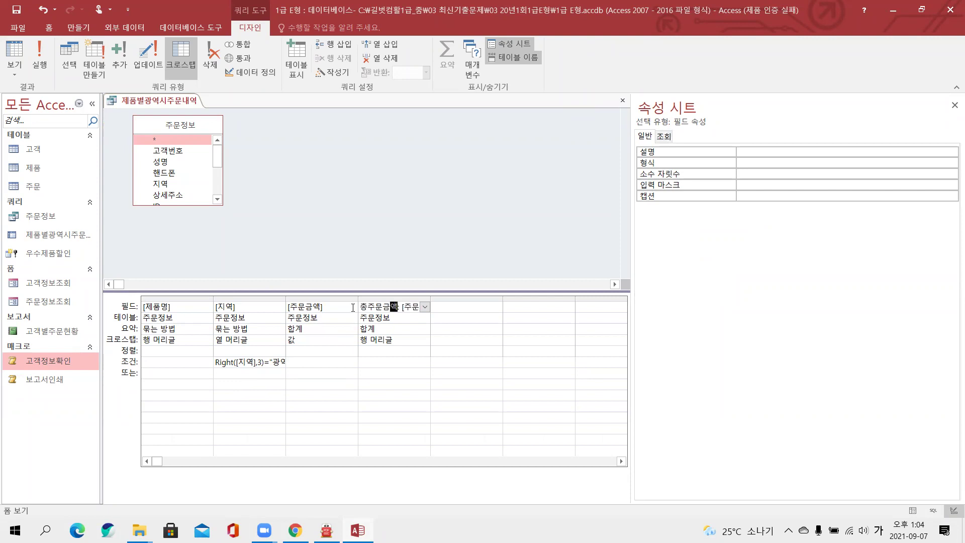
left_click(387, 327)
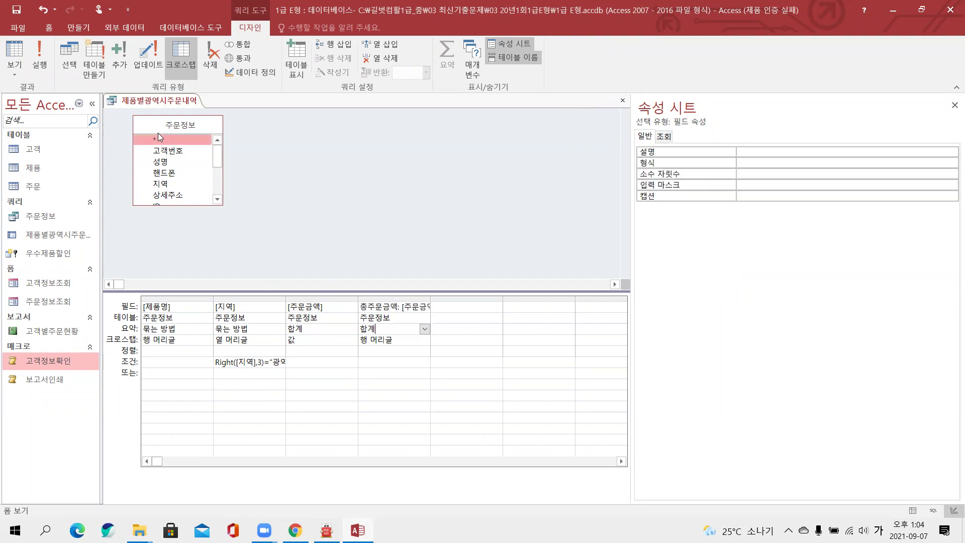
Step: Check the crosstab result in datasheet view and close the 제품별광역시주문내역 query
right_click(126, 101)
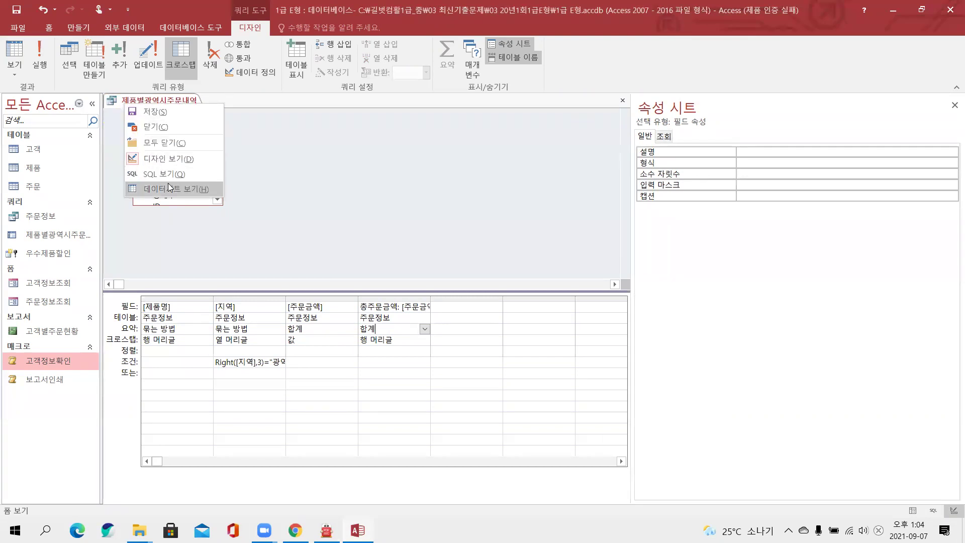
left_click(169, 188)
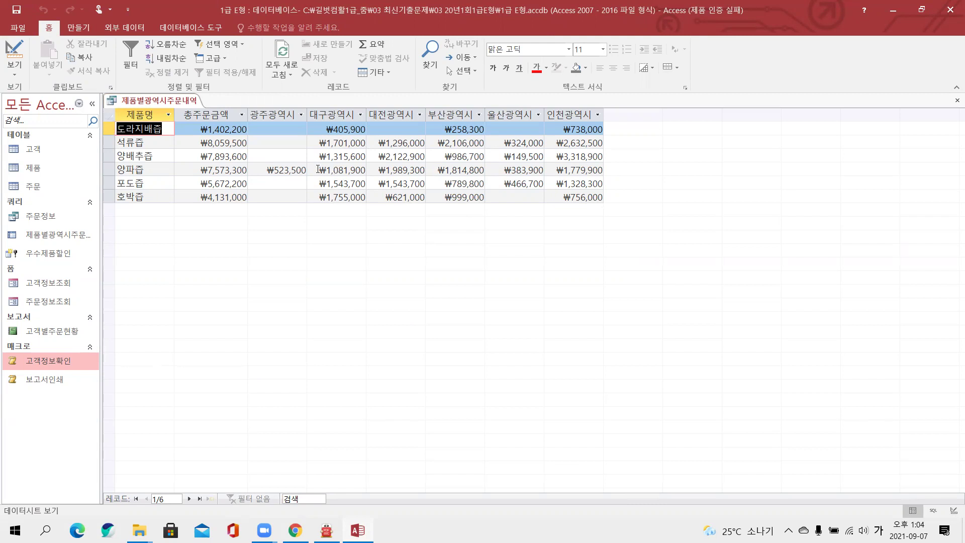
right_click(144, 101)
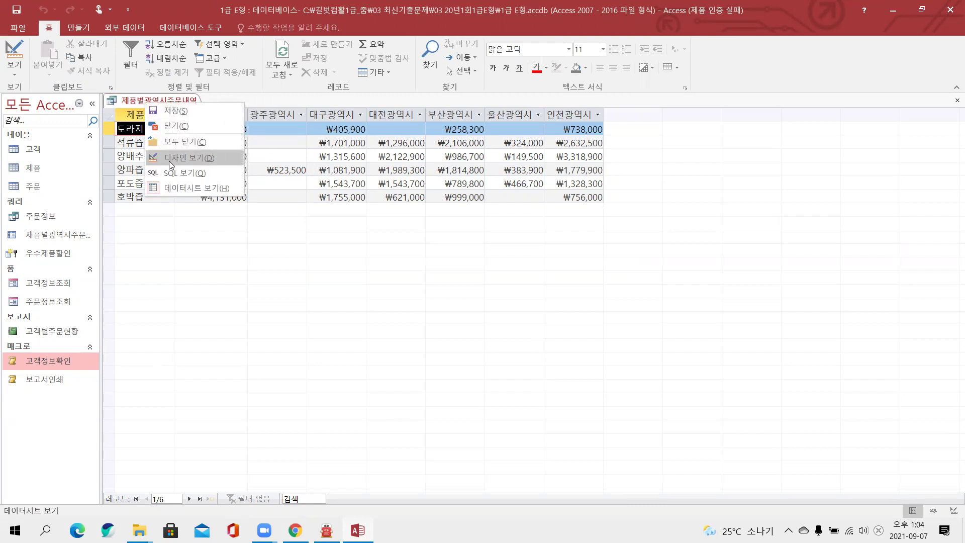
left_click(175, 128)
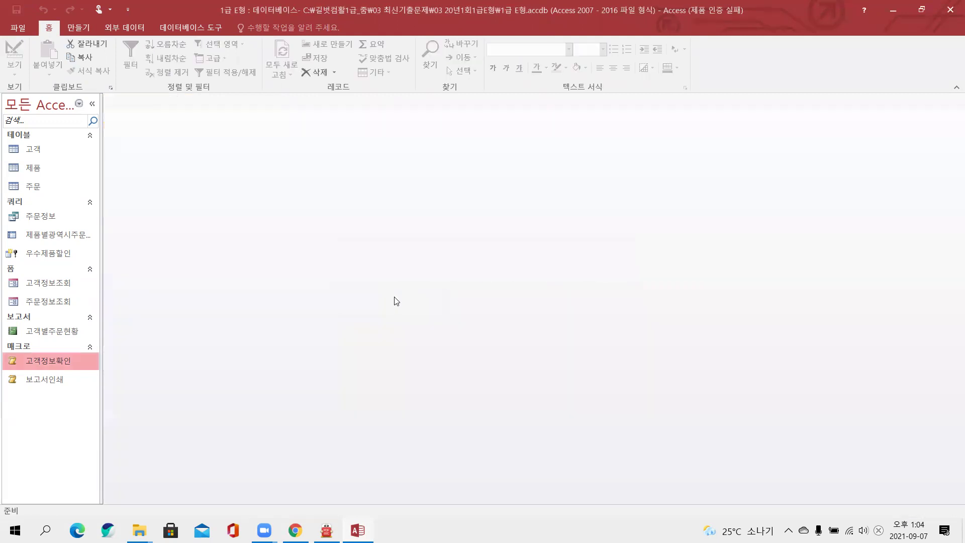
left_click(398, 300)
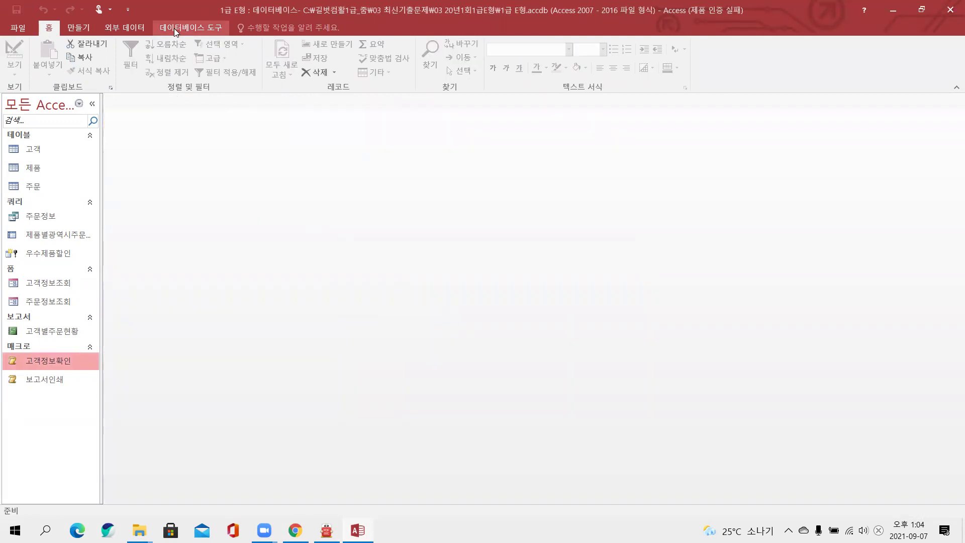
Step: Create a new query in design view and add the 주문정보 query as its source
left_click(78, 27)
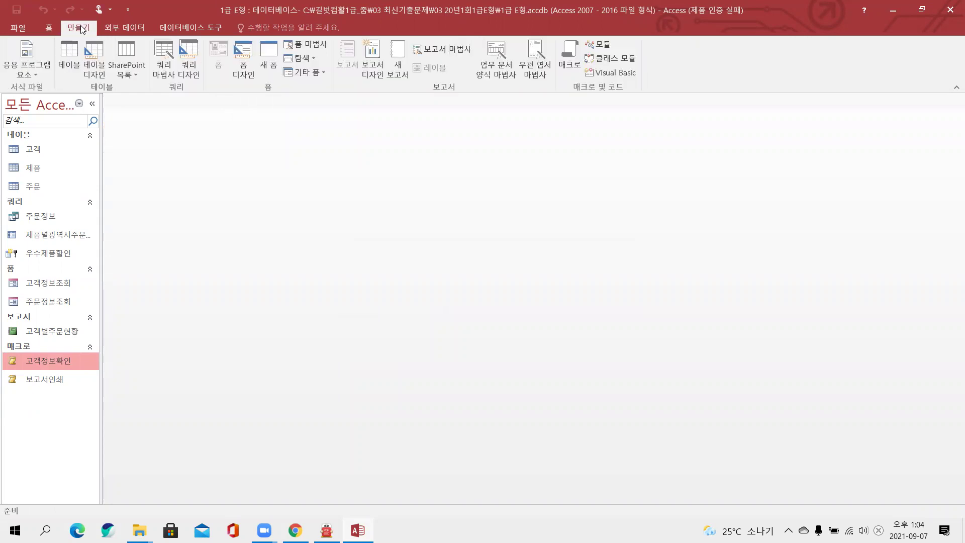
left_click(190, 70)
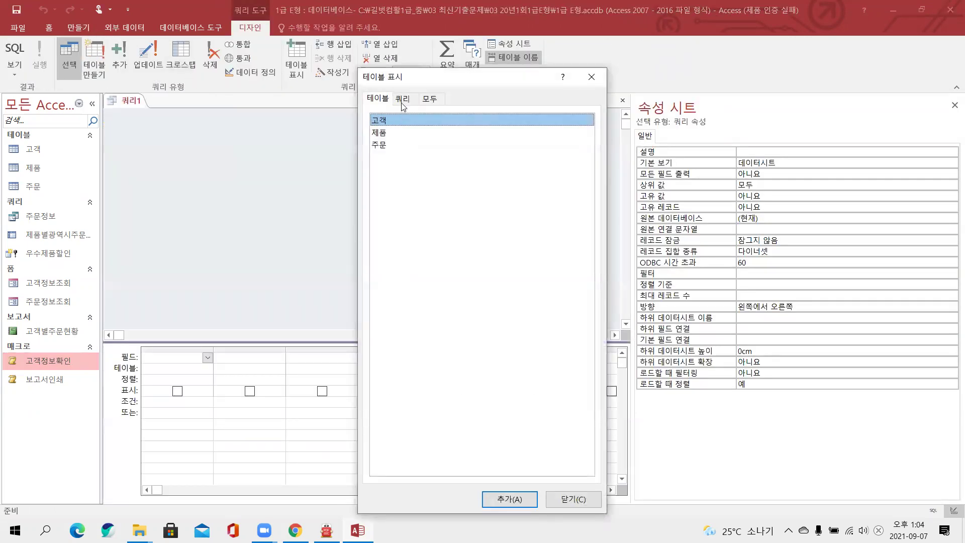
left_click(403, 101)
double_click(405, 131)
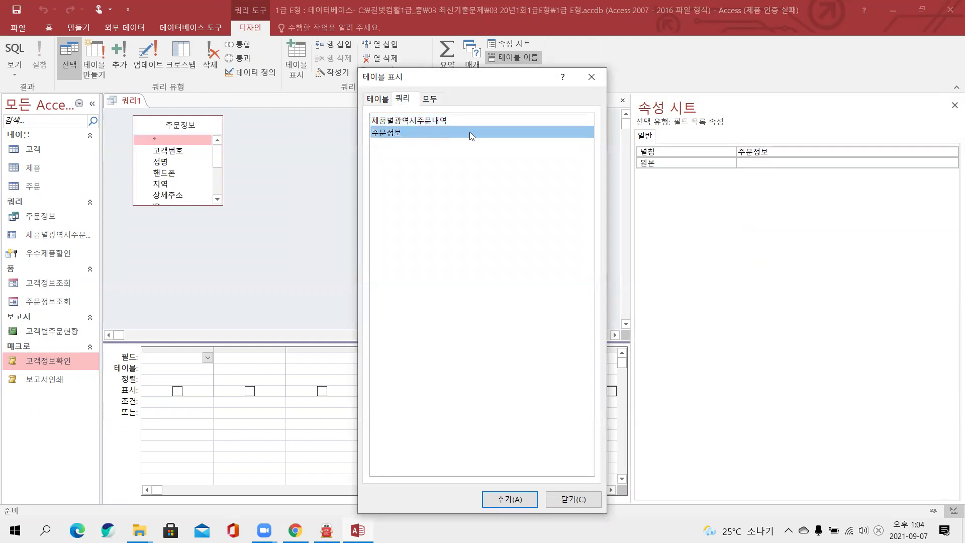
Step: Close the table selection dialog and add the fields 제품명, 지역 and 주문금액 twice from 주문정보 to the design grid
left_click(591, 76)
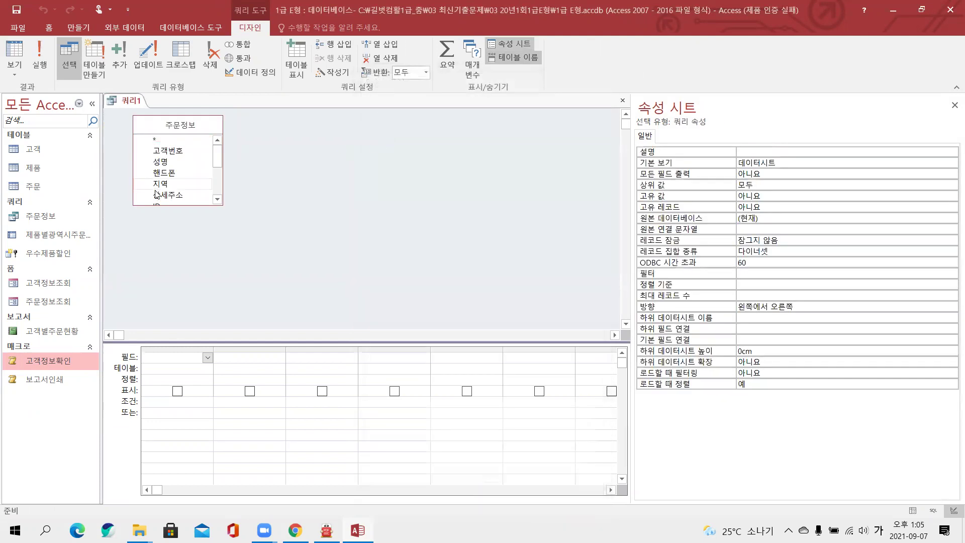
left_click_drag(215, 160, 217, 178)
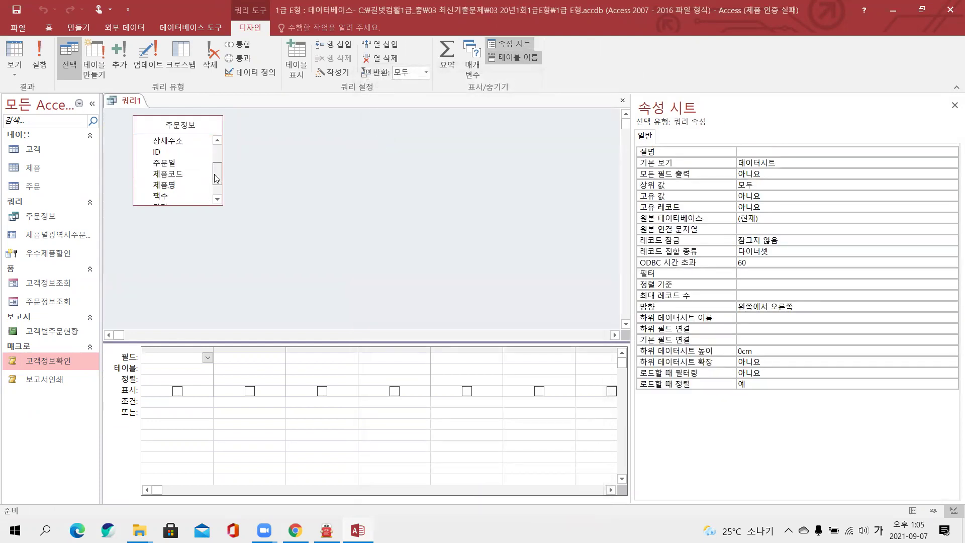
double_click(183, 190)
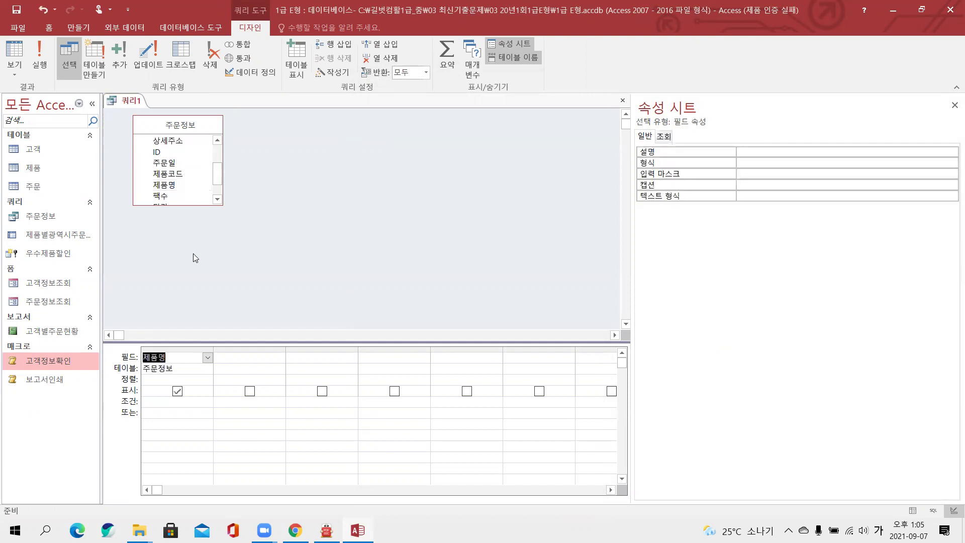
scroll(181, 181, "up", 2)
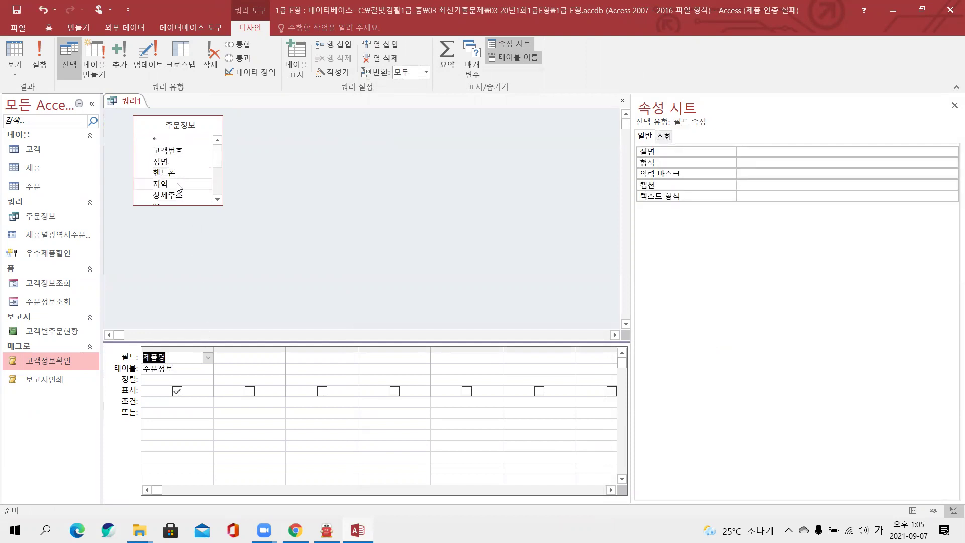
double_click(180, 187)
scroll(180, 191, "down", 4)
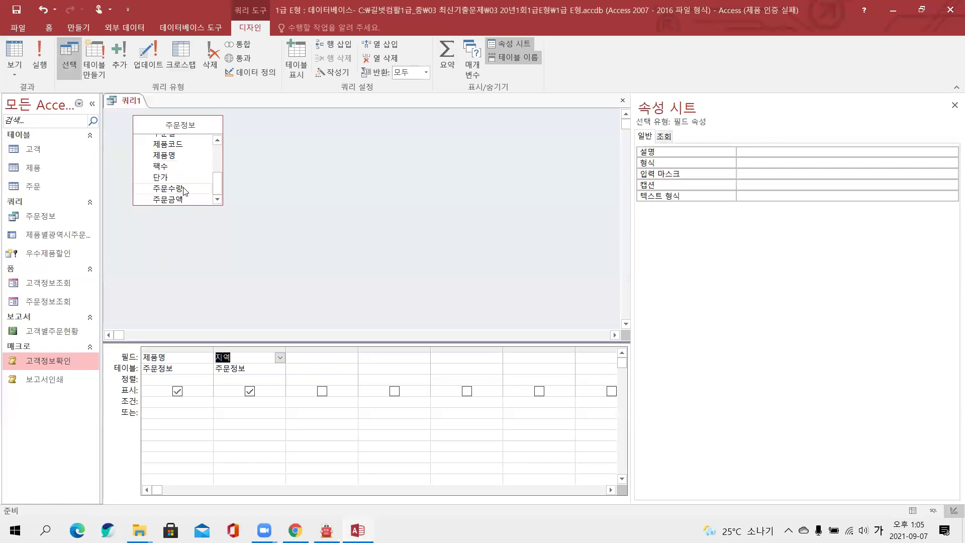
double_click(181, 200)
double_click(180, 201)
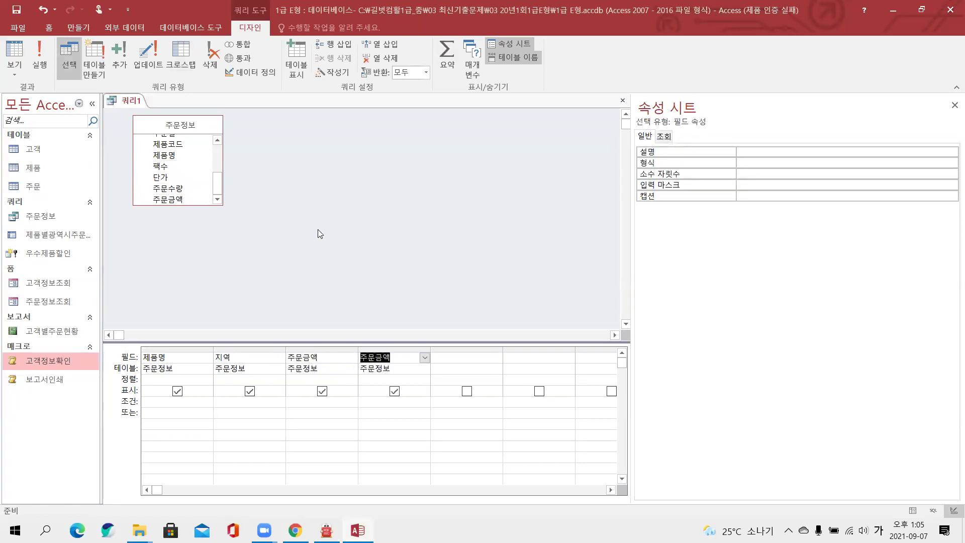
Step: Convert the query to a crosstab, with 제품명 as the row heading and 지역 as the column heading
left_click_drag(327, 342, 339, 221)
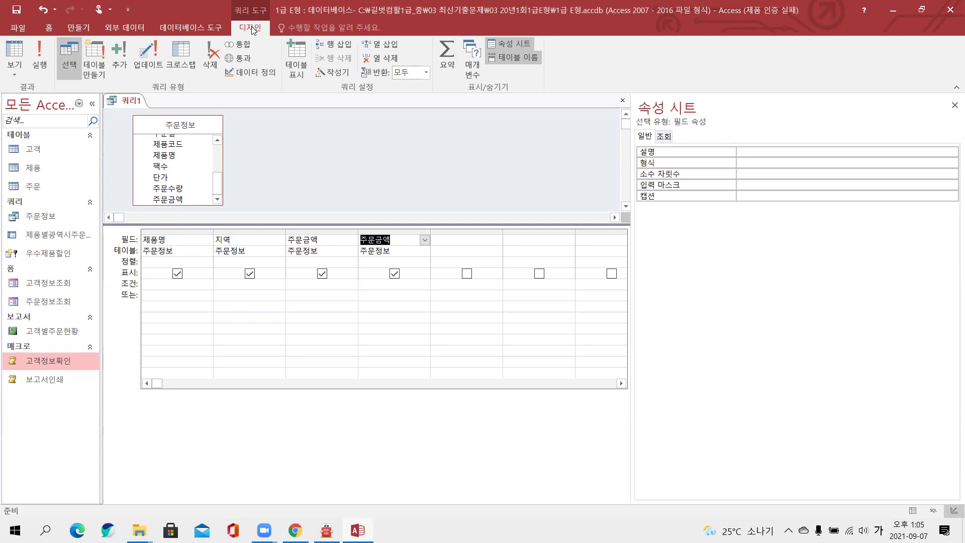
left_click(182, 63)
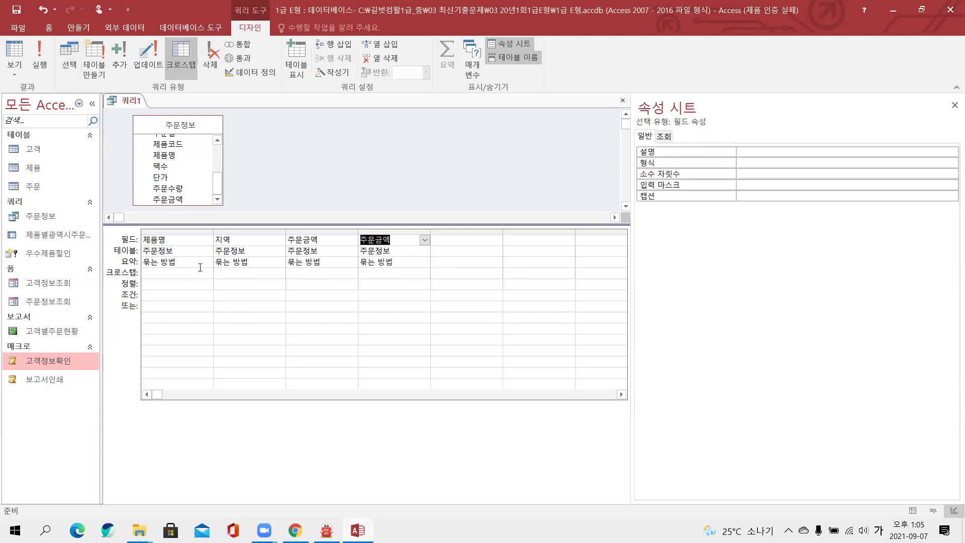
left_click(191, 272)
left_click(207, 272)
left_click(194, 284)
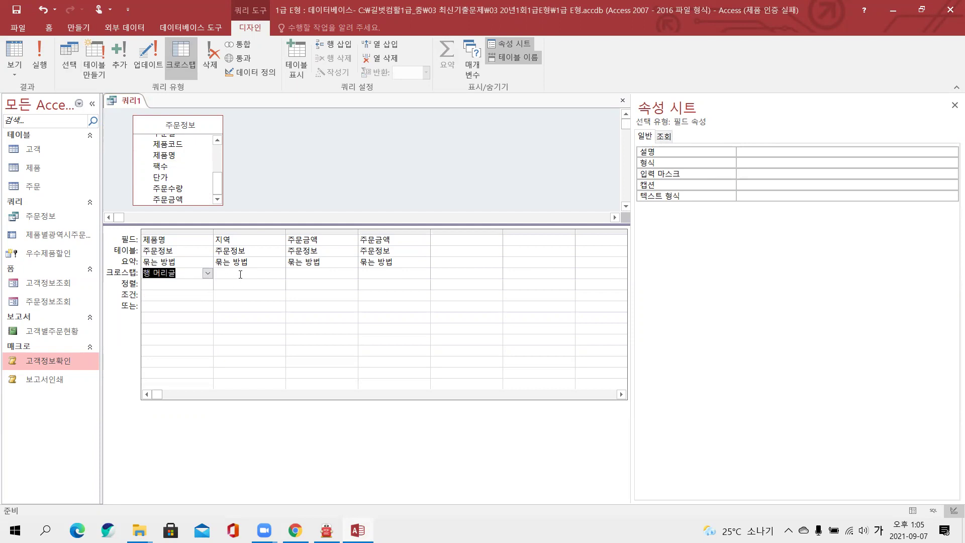
left_click(240, 274)
left_click(280, 273)
left_click(246, 296)
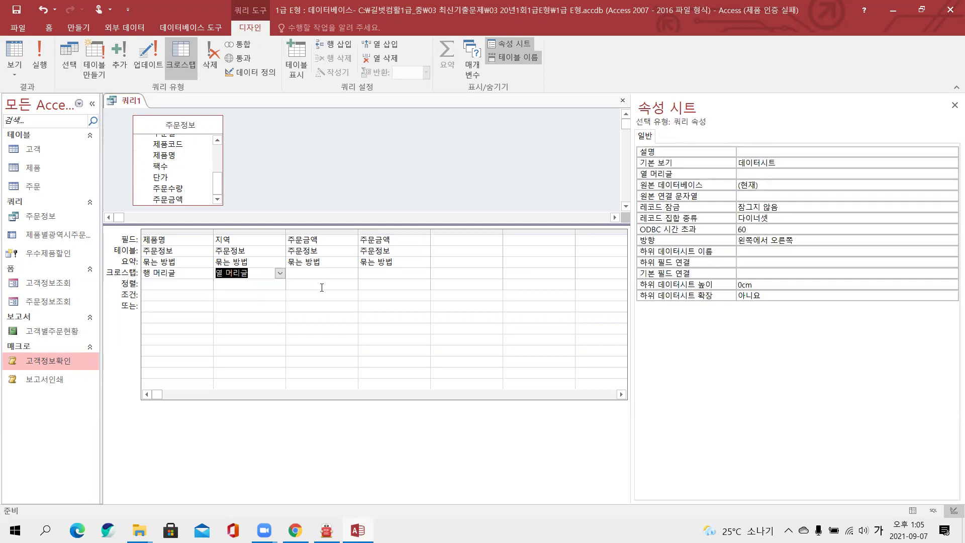
Step: Set the first 주문금액 column to summarize by 합계 and serve as the crosstab value (값)
left_click(329, 272)
left_click(352, 262)
left_click(353, 263)
left_click(353, 264)
left_click(334, 282)
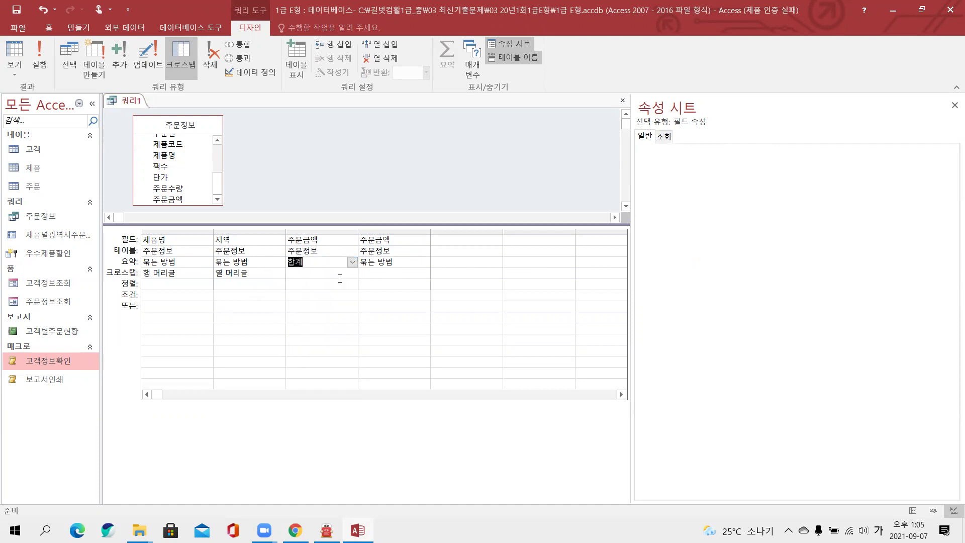
left_click(354, 273)
left_click(354, 273)
left_click(336, 308)
Step: Make the second 주문금액 column a 합계 row heading (행 머리글) and caption it 총주문금액
left_click(386, 262)
left_click(425, 262)
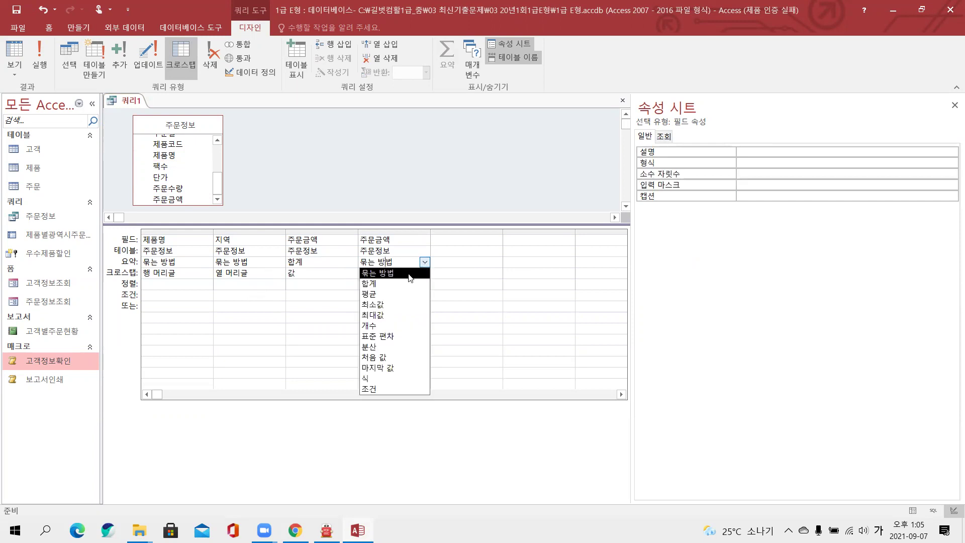
left_click(405, 282)
left_click(425, 273)
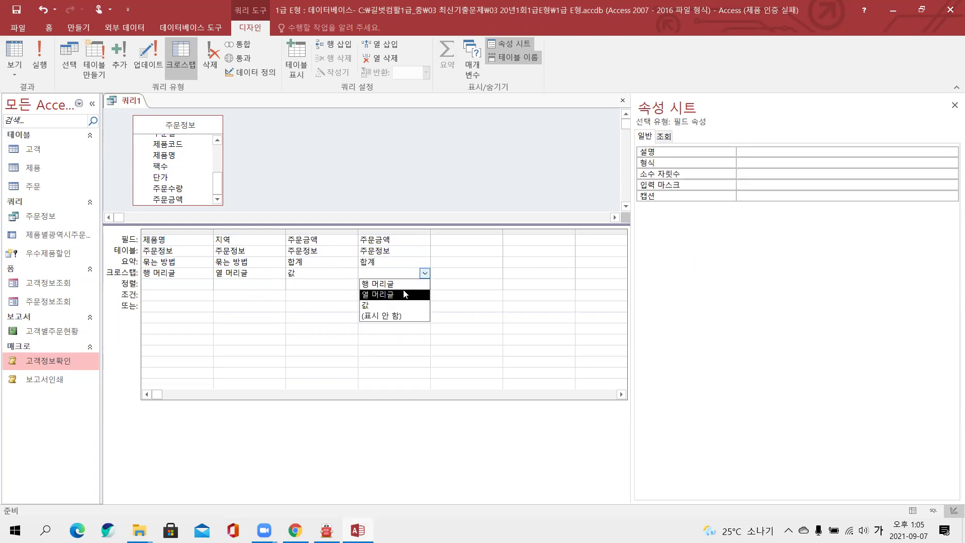
left_click(385, 284)
left_click(364, 241)
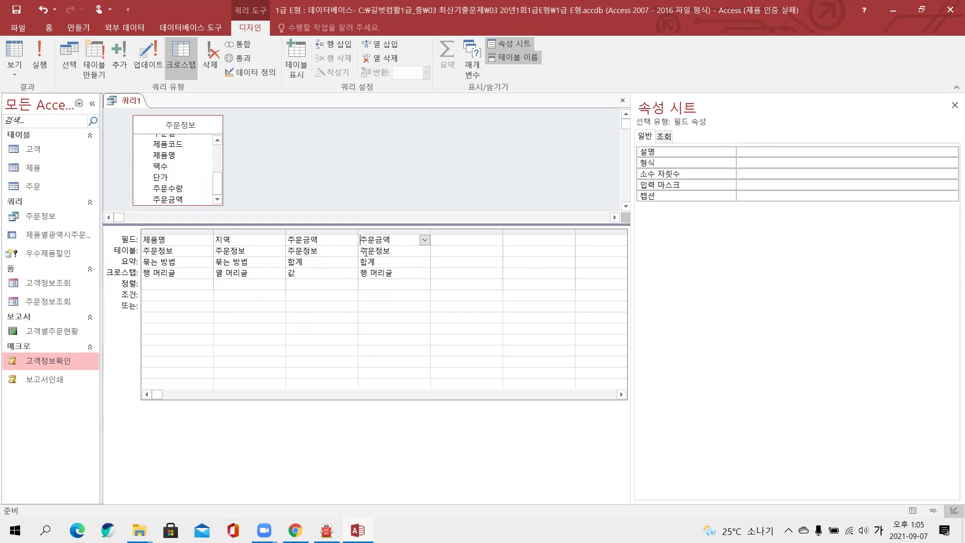
type("총주문ㄱㅁ")
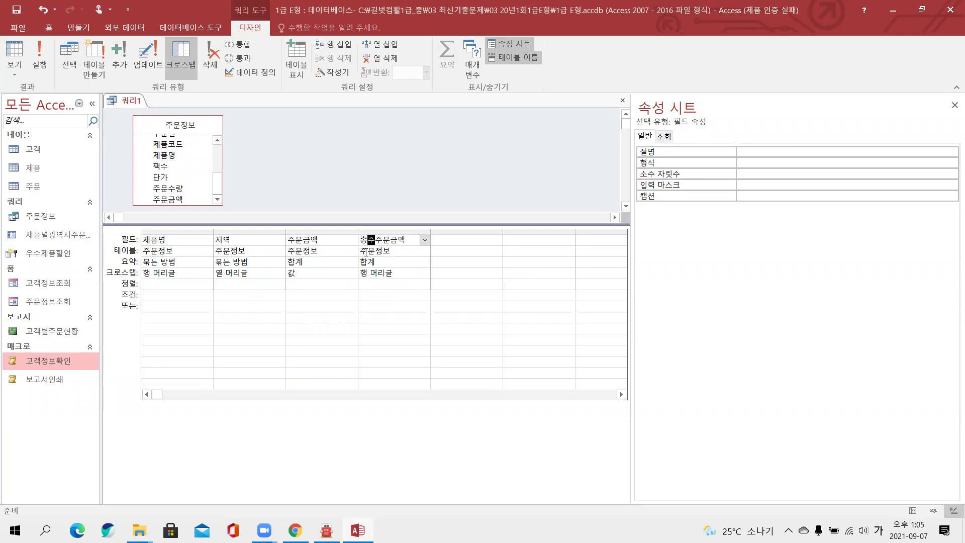
type("액:주문금")
left_click(222, 295)
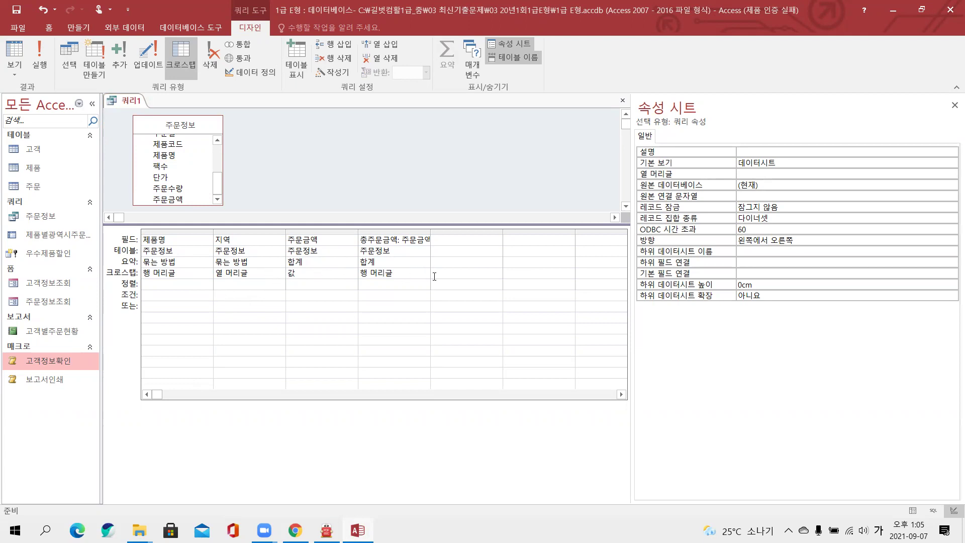
Step: Add a calculated column Right([지역],3) to the design grid and widen it to show the whole expression
left_click(444, 243)
type("가")
key("BackSpace")
key("Hangul")
type("right")
type("(wldu")
key("BackSpace")
key("BackSpace")
key("BackSpace")
key("BackSpace")
key("Hangul")
type("징역,3)")
key("Down")
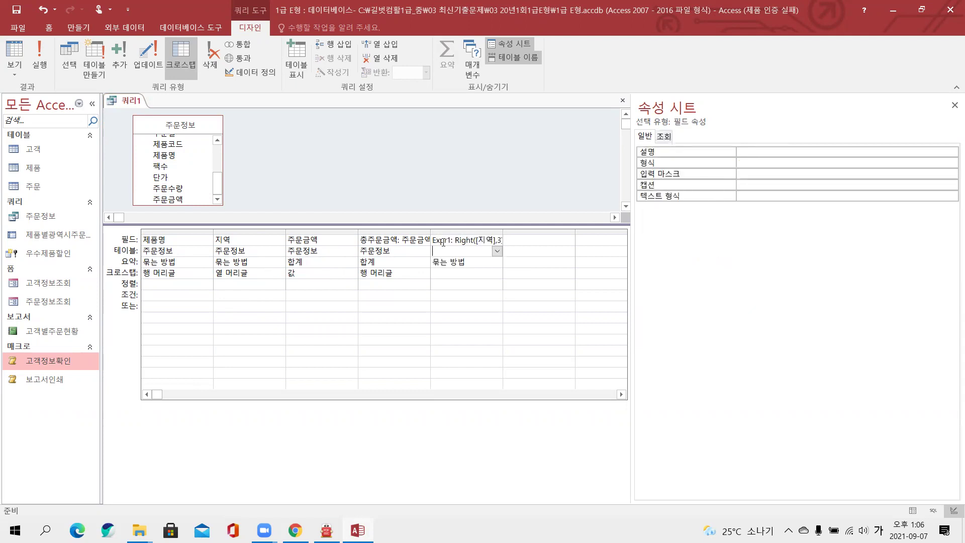
left_click_drag(503, 232, 531, 233)
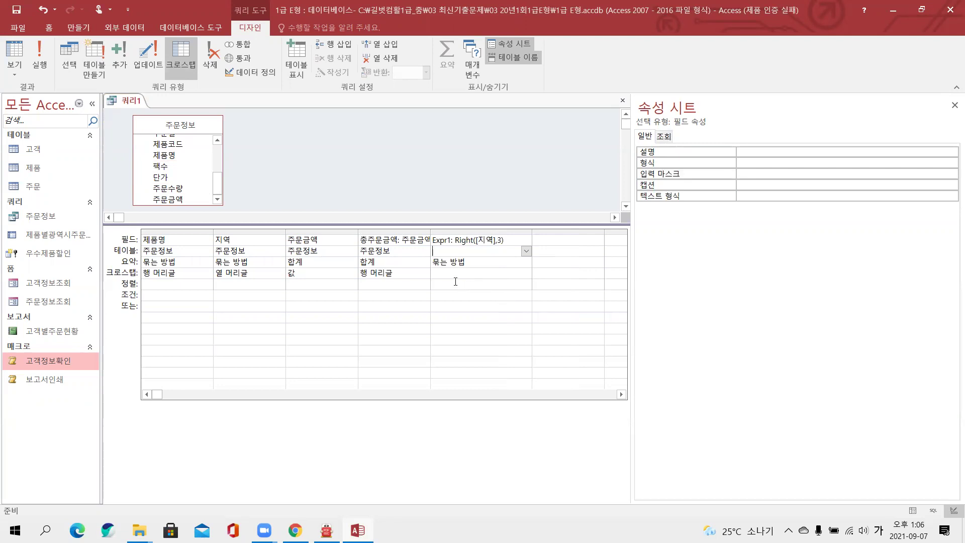
Step: Set the summary option of the Right([지역],3) column to 조건
left_click(469, 265)
left_click(526, 262)
left_click(483, 388)
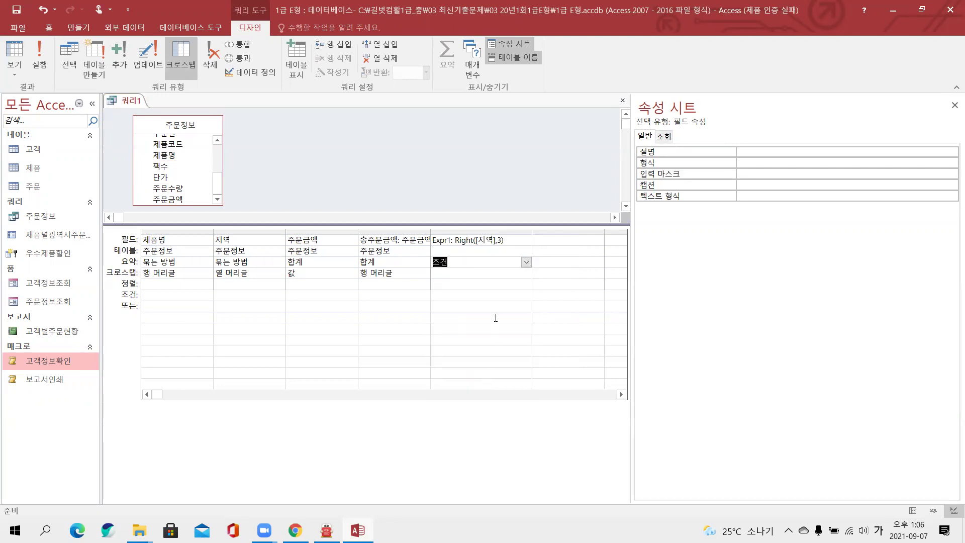
left_click(470, 283)
type("ㄱ")
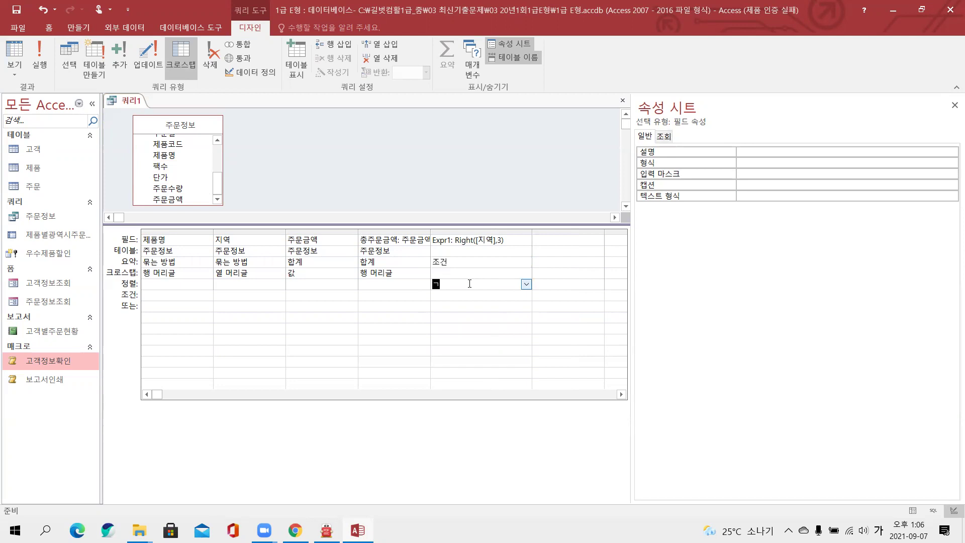
type("역시")
key("Return")
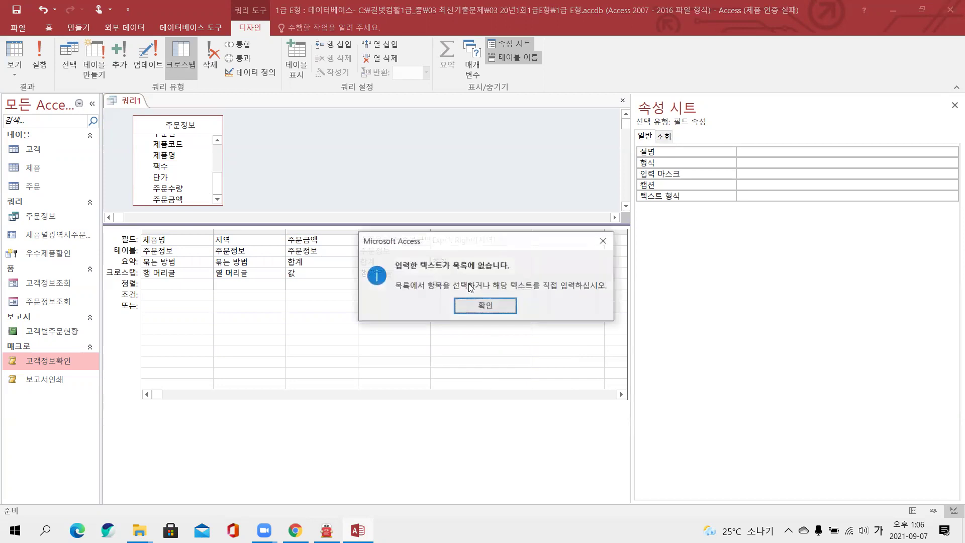
left_click(481, 306)
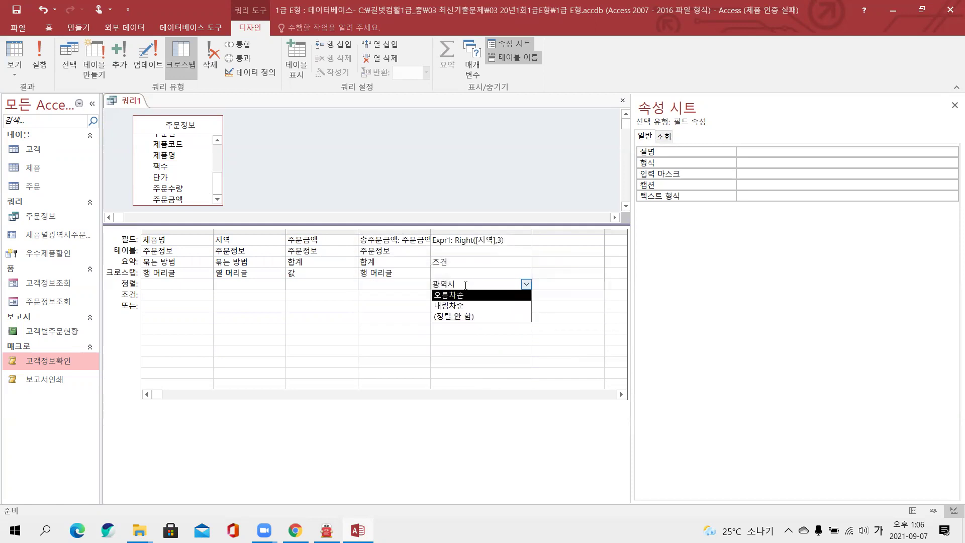
left_click_drag(465, 285, 425, 286)
key("BackSpace")
left_click(409, 308)
Step: Enter 광역시 as the criterion for the Right([지역],3) column
left_click(442, 296)
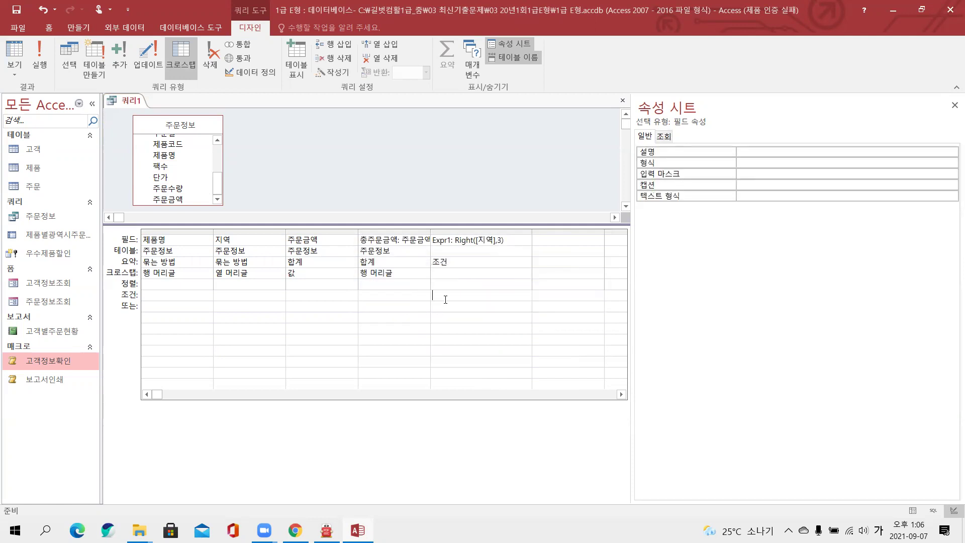
type("광역시")
left_click(445, 310)
Step: Check the crosstab result in datasheet view and return to design view
right_click(112, 102)
left_click(133, 189)
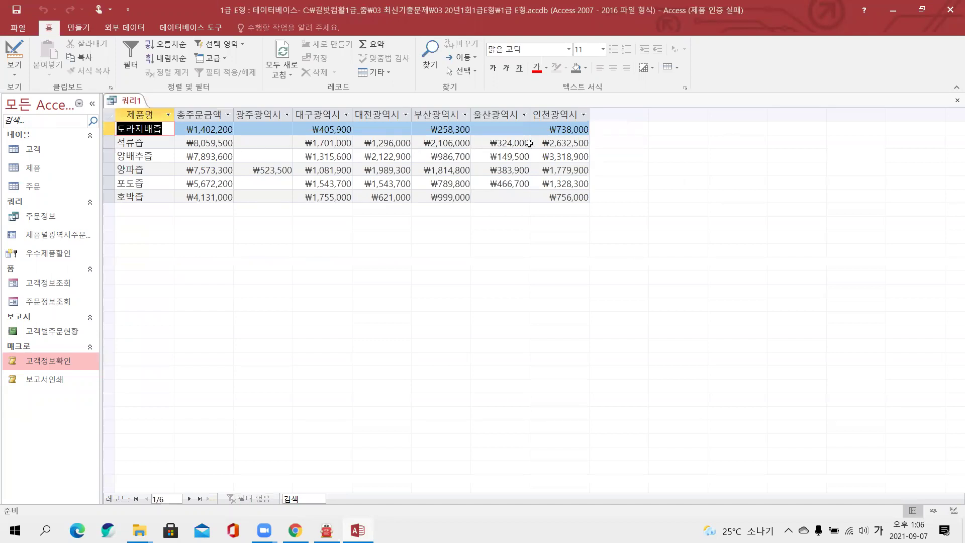
right_click(127, 102)
left_click(164, 156)
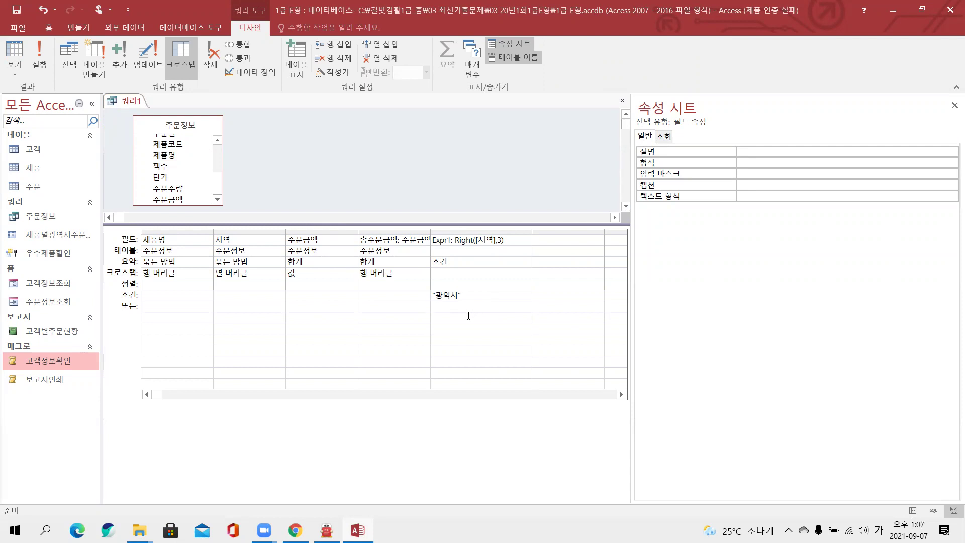
Step: Close the crosstab query and save it under the name 쿼리1
right_click(131, 103)
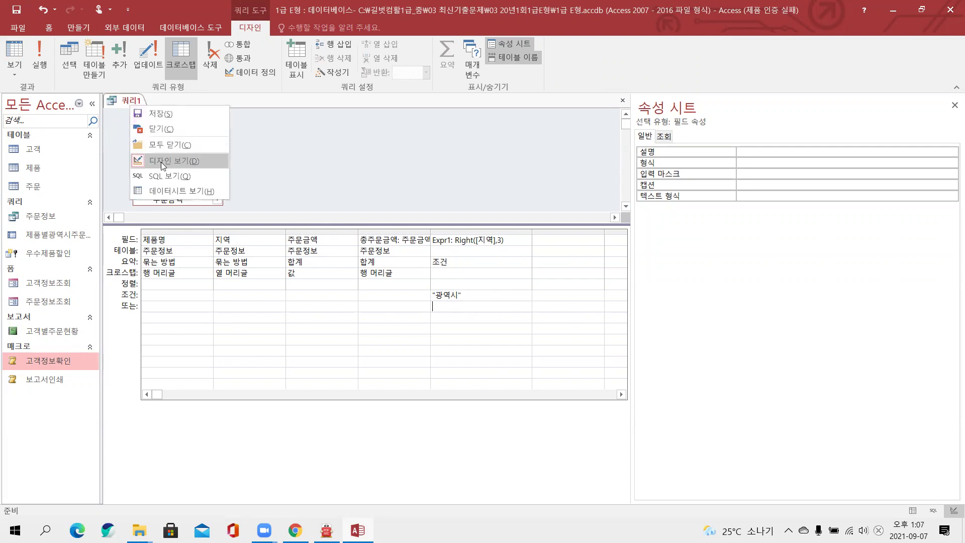
left_click(166, 130)
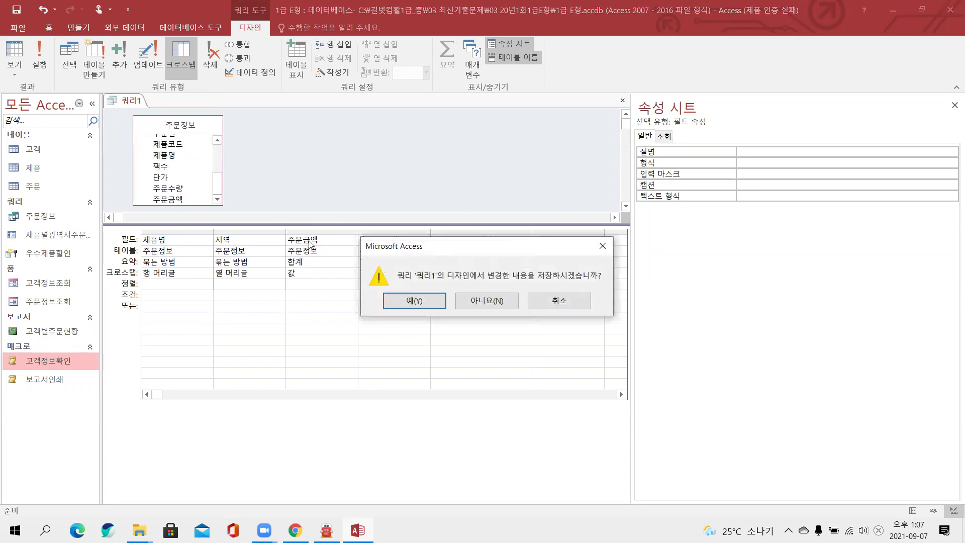
left_click(400, 304)
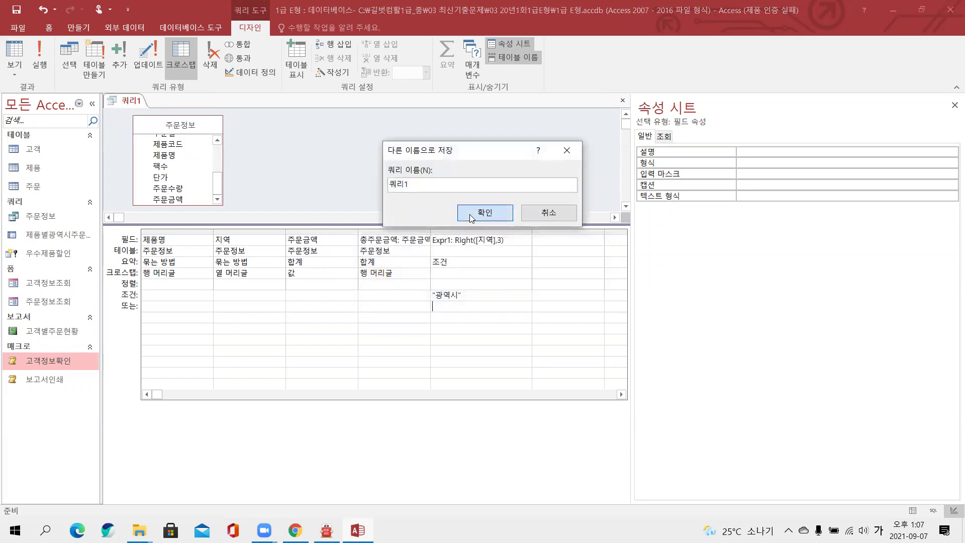
left_click(470, 214)
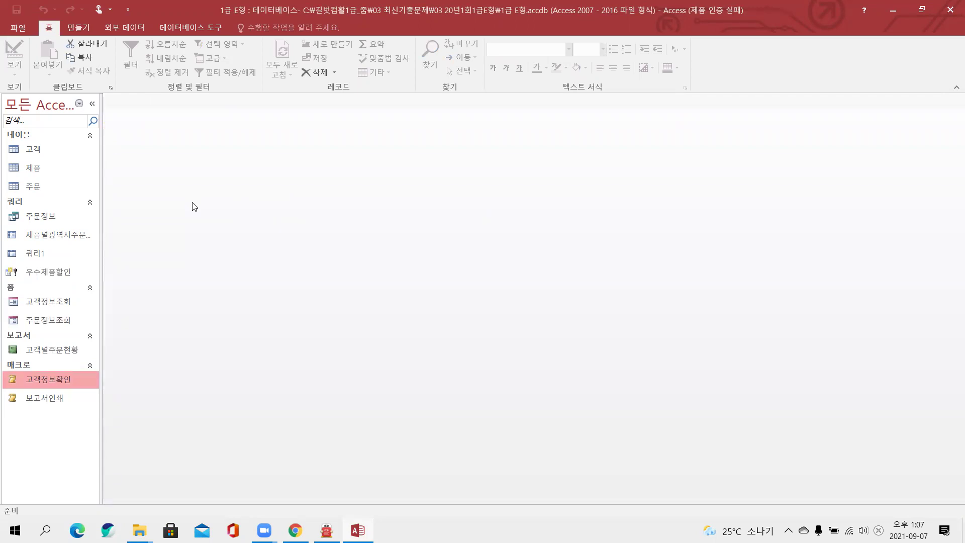
Step: Switch to the exam sheet in 알PDF and examine task 3 for the 주문정보조회 form's cmd닫기 button, marking its message box and requirements
left_click(327, 531)
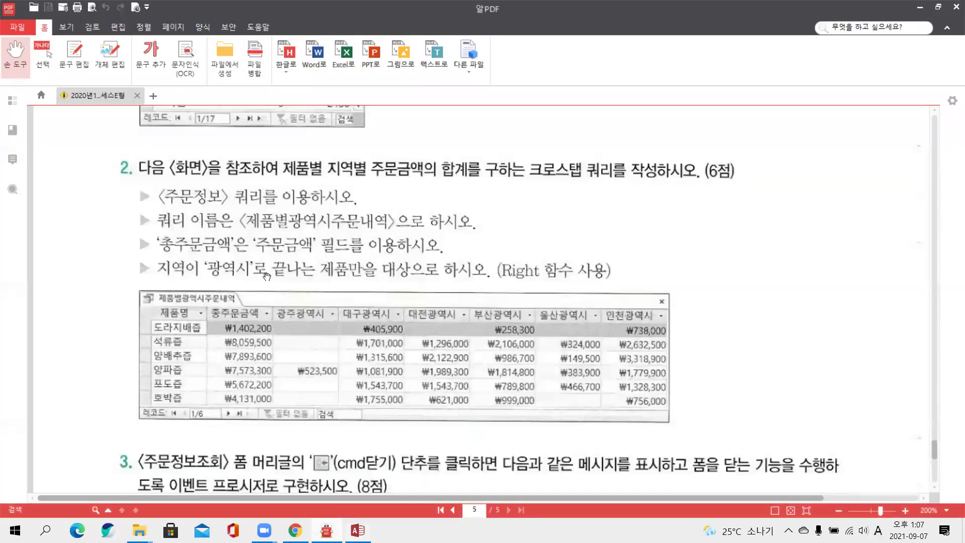
scroll(243, 309, "down", 5)
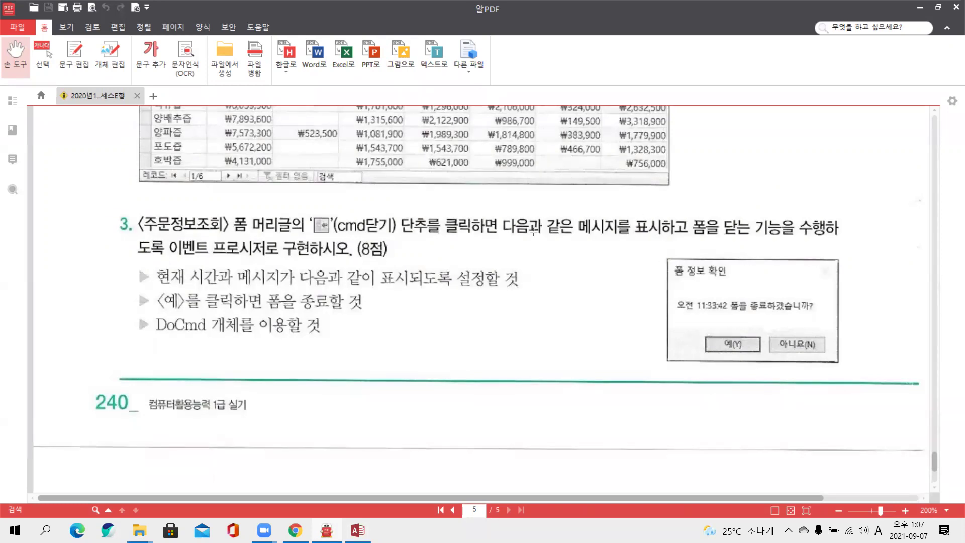
left_click_drag(664, 255, 738, 283)
left_click_drag(669, 294, 820, 321)
left_click_drag(708, 330, 828, 355)
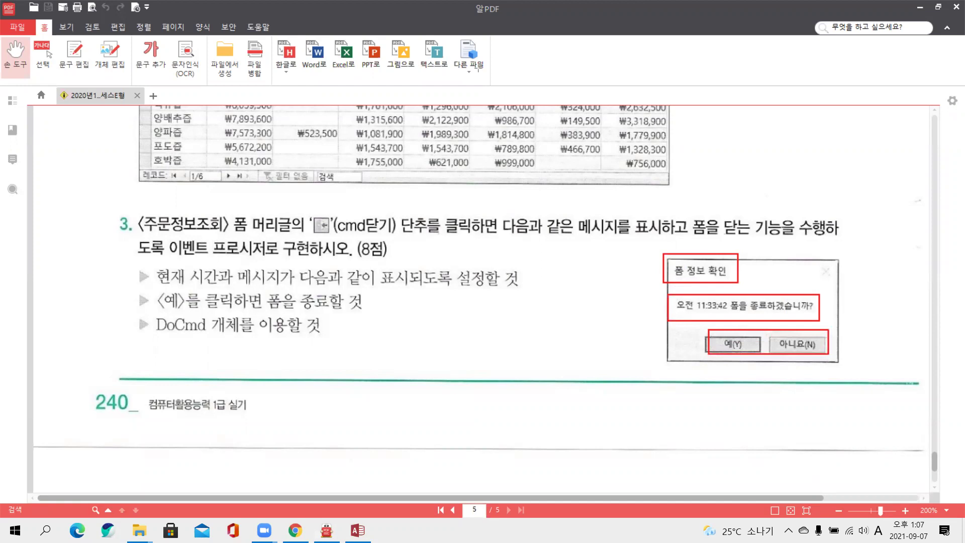
left_click(425, 65)
left_click_drag(737, 342, 783, 343)
left_click_drag(703, 373, 718, 372)
mouse_move(713, 375)
left_mouse_down()
mouse_move(722, 386)
mouse_move(714, 388)
left_mouse_up()
left_click_drag(736, 366, 713, 401)
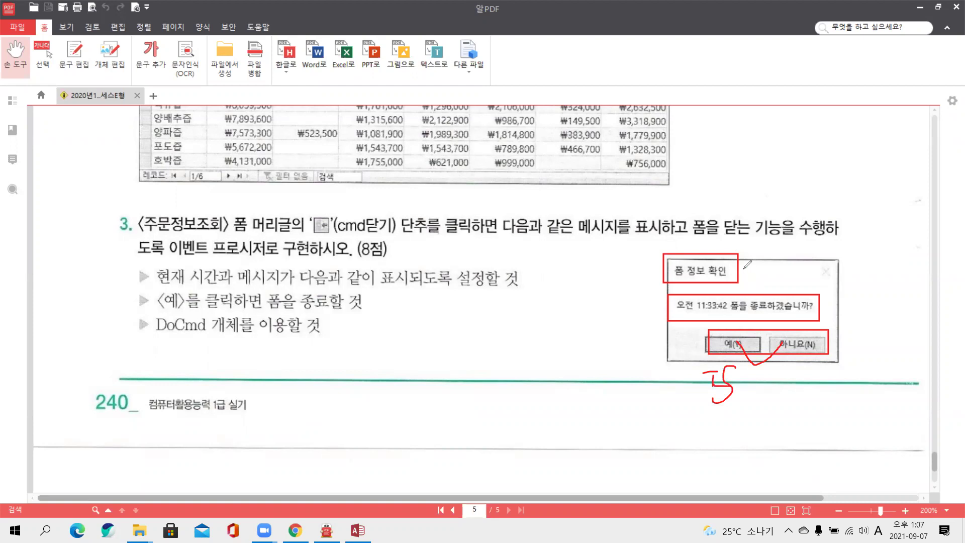
mouse_move(724, 319)
left_mouse_down()
mouse_move(711, 318)
mouse_move(708, 289)
mouse_move(732, 297)
mouse_move(729, 311)
left_mouse_up()
mouse_move(165, 283)
left_mouse_down()
mouse_move(192, 283)
mouse_move(211, 310)
mouse_move(279, 310)
left_mouse_up()
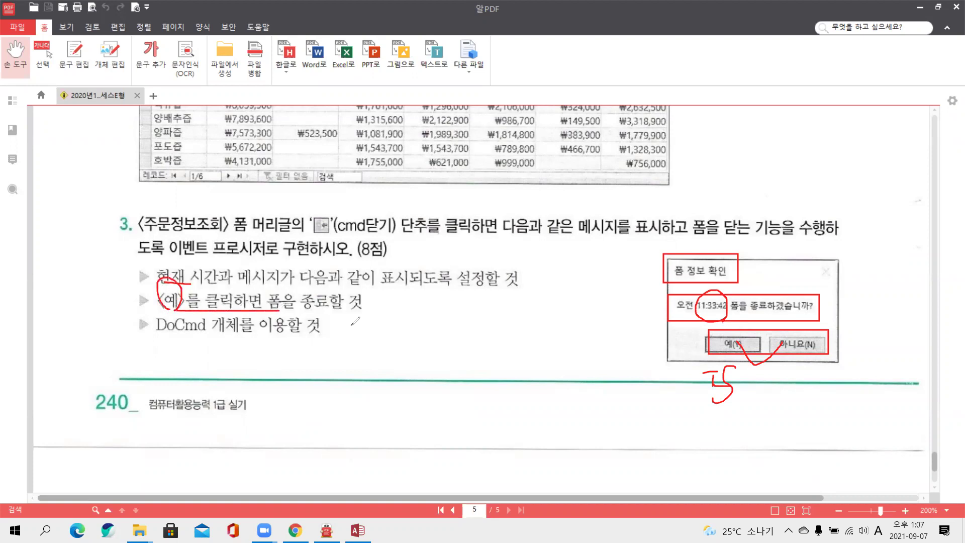
left_click_drag(147, 338, 234, 339)
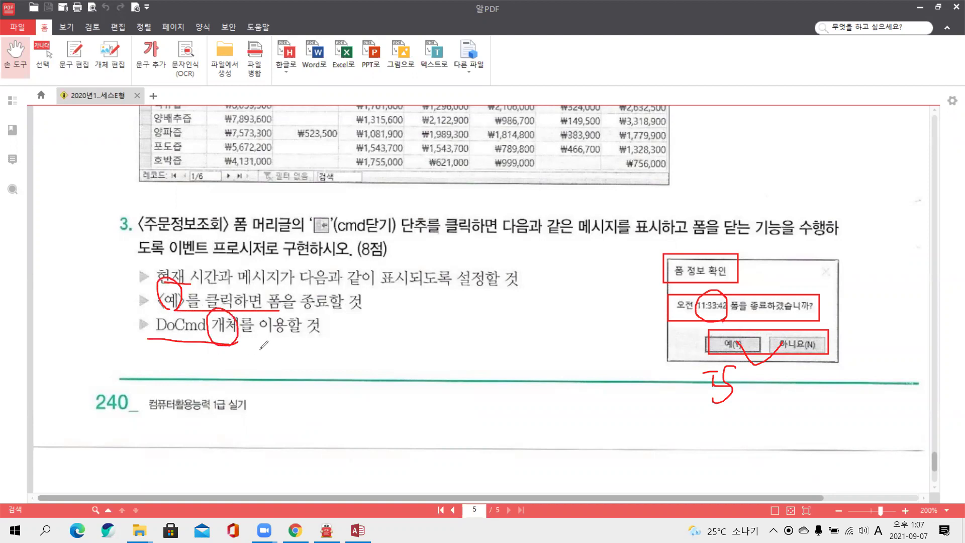
Step: Write the note "close" below the DoCmd requirement on the exam sheet and clear all markings
mouse_move(295, 351)
left_mouse_down()
mouse_move(280, 359)
mouse_move(296, 363)
left_mouse_up()
mouse_move(300, 349)
left_mouse_down()
mouse_move(301, 362)
mouse_move(344, 354)
left_mouse_up()
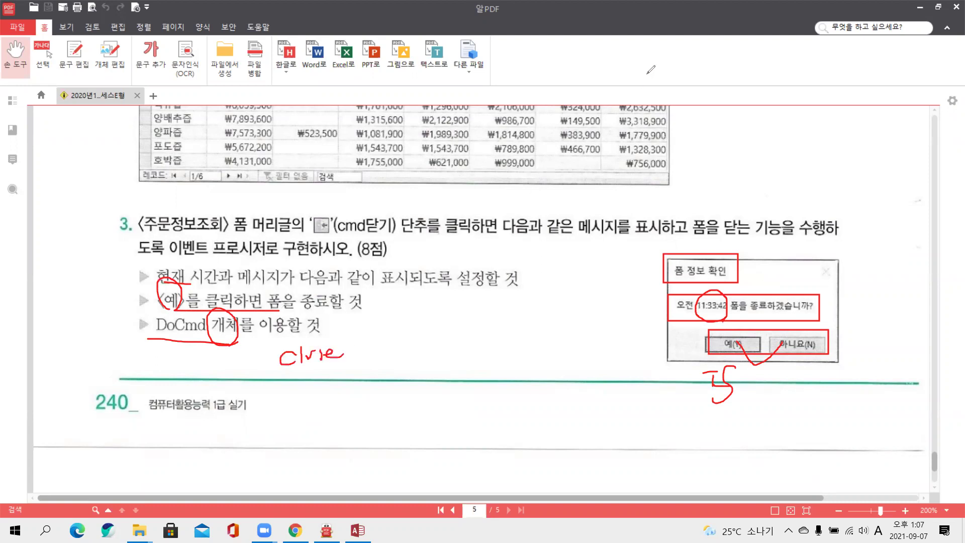
key("Escape")
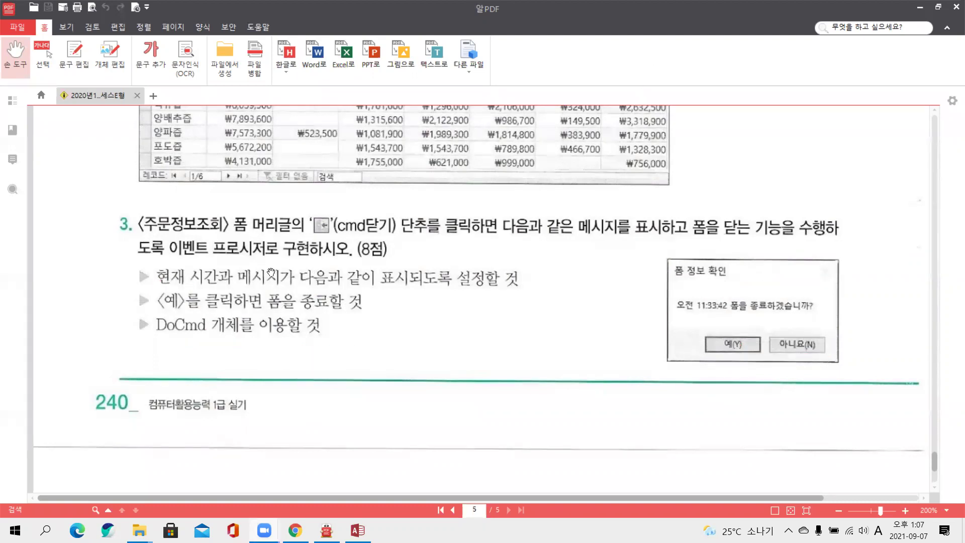
Step: Switch to Access and open the 주문정보조회 form in design view
key("alt+Tab")
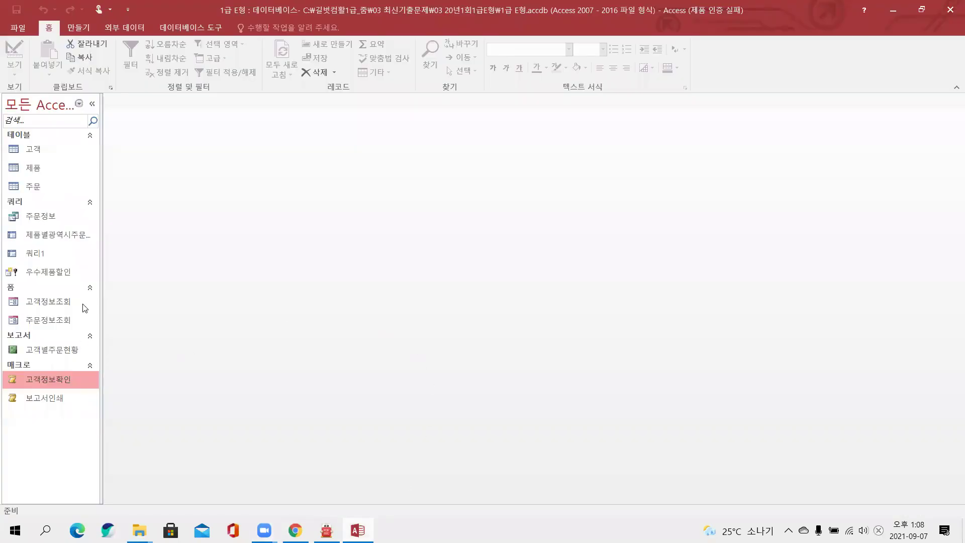
left_click(50, 322)
right_click(50, 323)
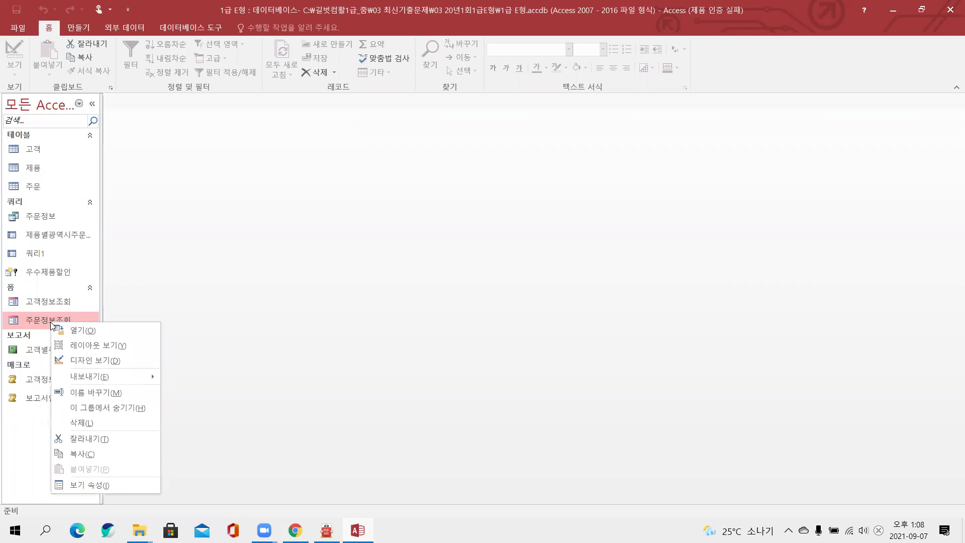
left_click(86, 360)
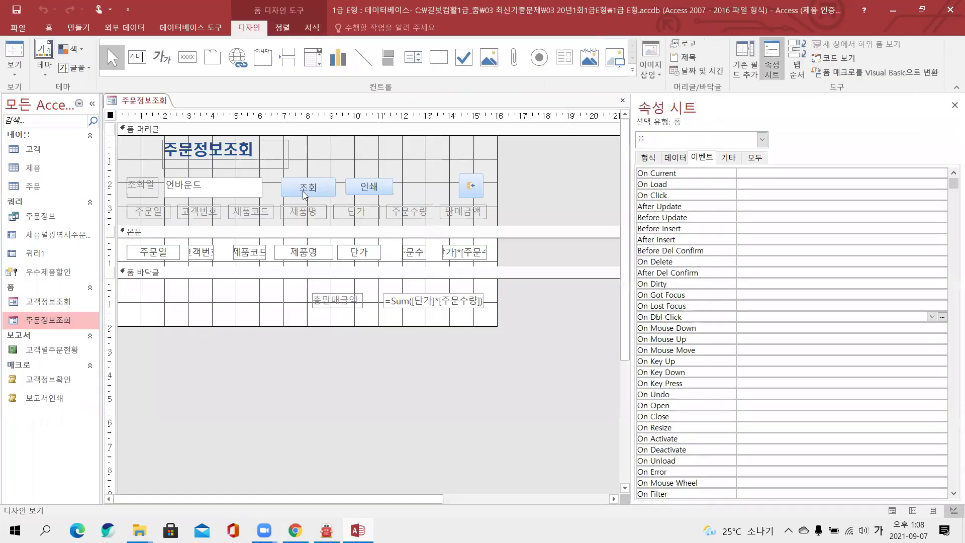
Step: Create an On Click event procedure for the cmd닫기 button in the form header using the code builder
left_click(477, 193)
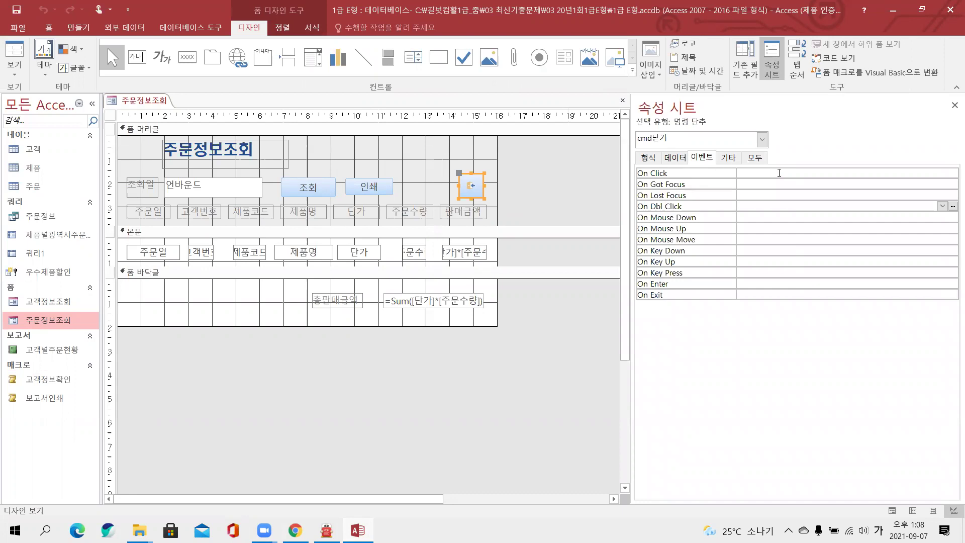
left_click(779, 173)
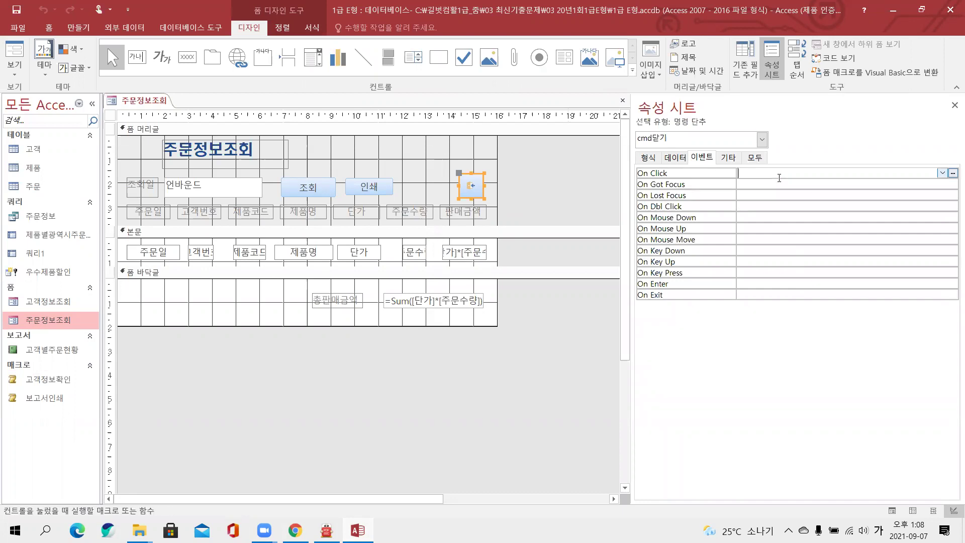
left_click(952, 174)
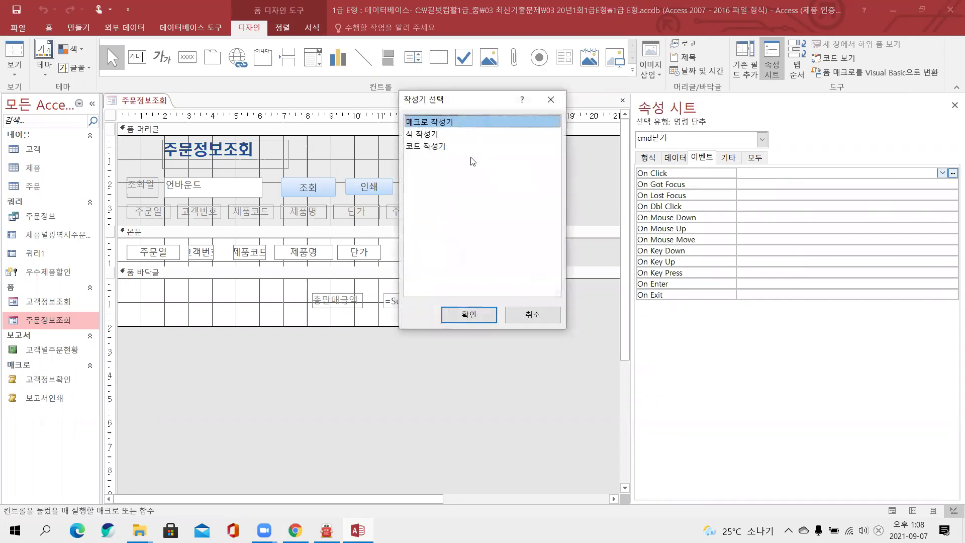
left_click(435, 146)
left_click(481, 314)
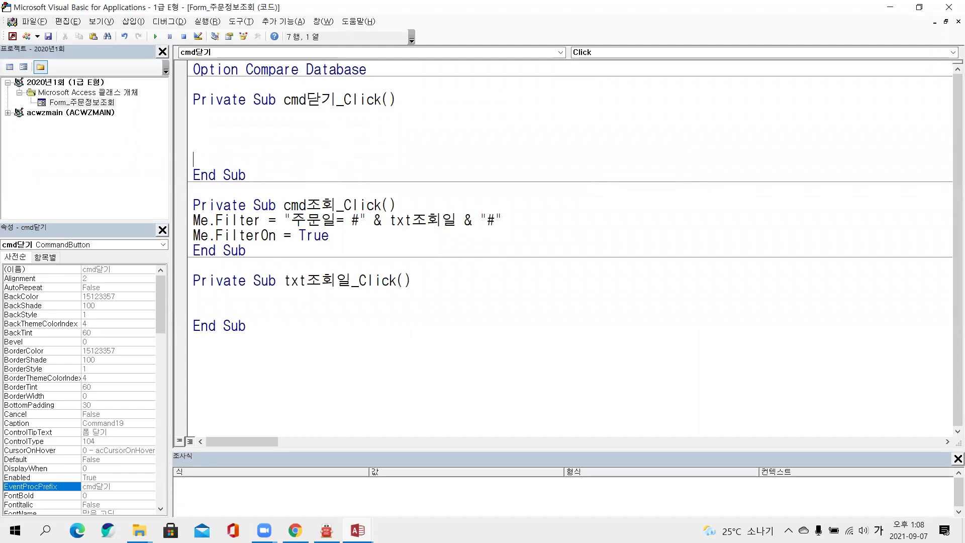
Step: In cmd닫기_Click, start the statement a=MsgBox( with time() joined to a quoted prompt ending in 종료하겠습니까?
key("Up")
type("ㅁ")
key("BackSpace")
key("Hangul")
type("a=MsgBox")
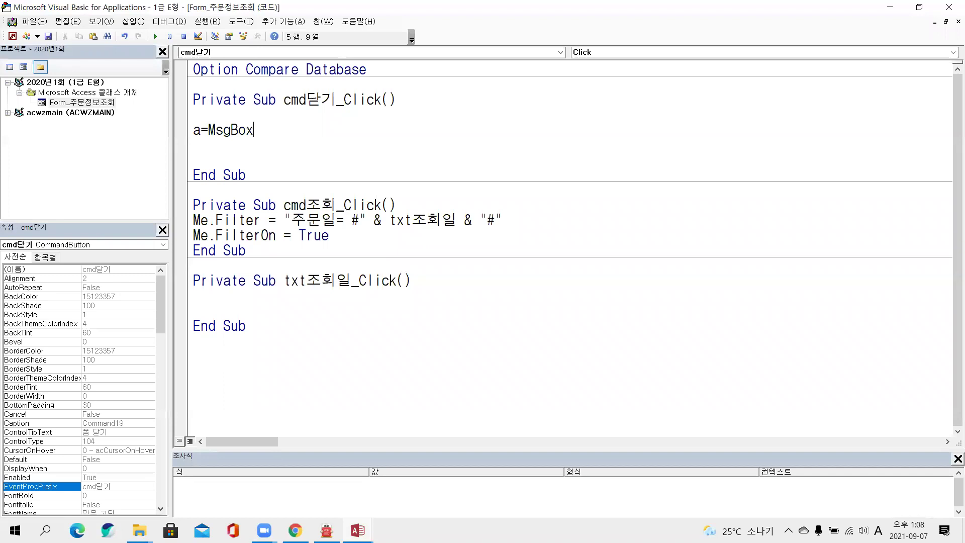
type("(")
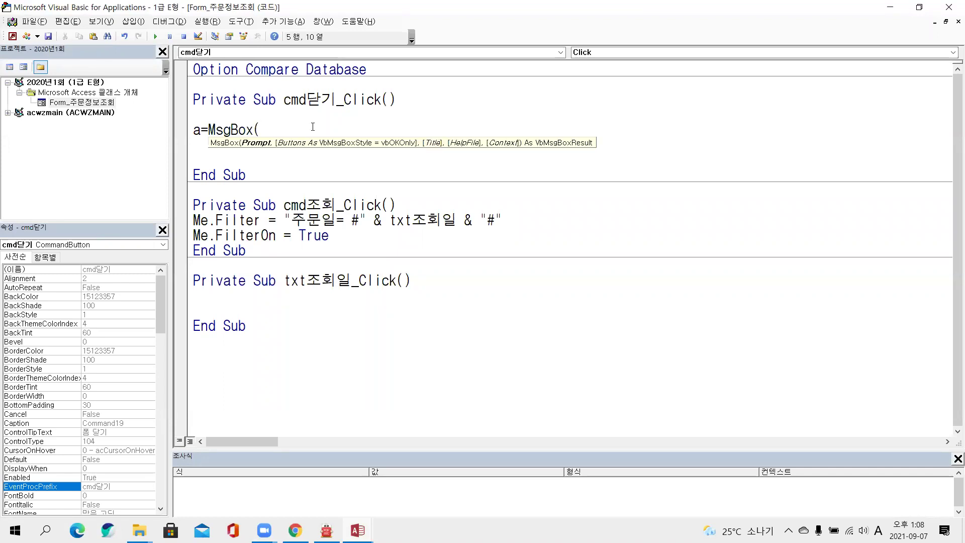
type("time() & \"")
key("Hangul")
type("포믕ㄹ 종룡")
type("하겠습니까?")
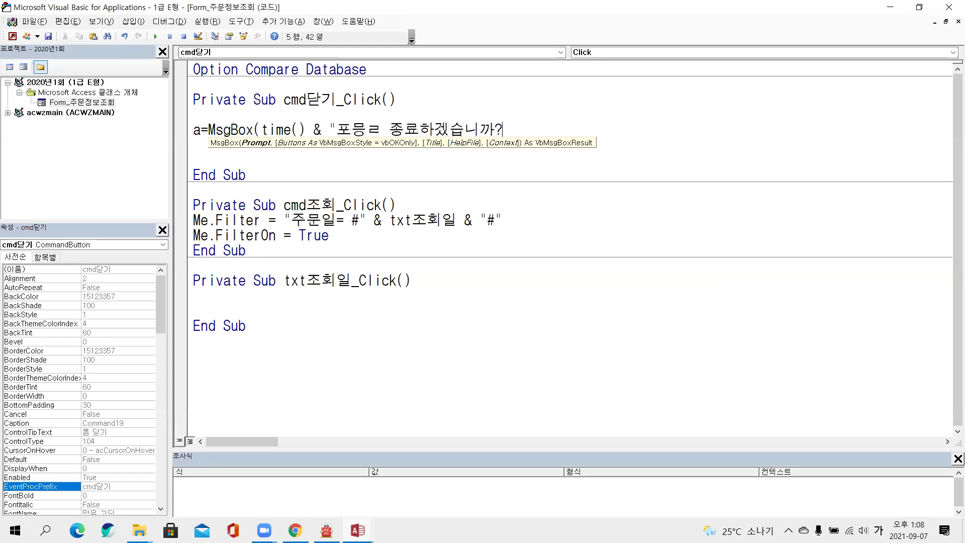
type("\"")
Step: Correct the misspelled first word of the message box prompt to 폼을
key("Left")
key("Left")
key("Left")
key("Left")
key("Left")
key("Left")
key("Left")
key("Left")
key("Left")
key("Left")
key("Delete")
key("BackSpace")
key("BackSpace")
type("폼을")
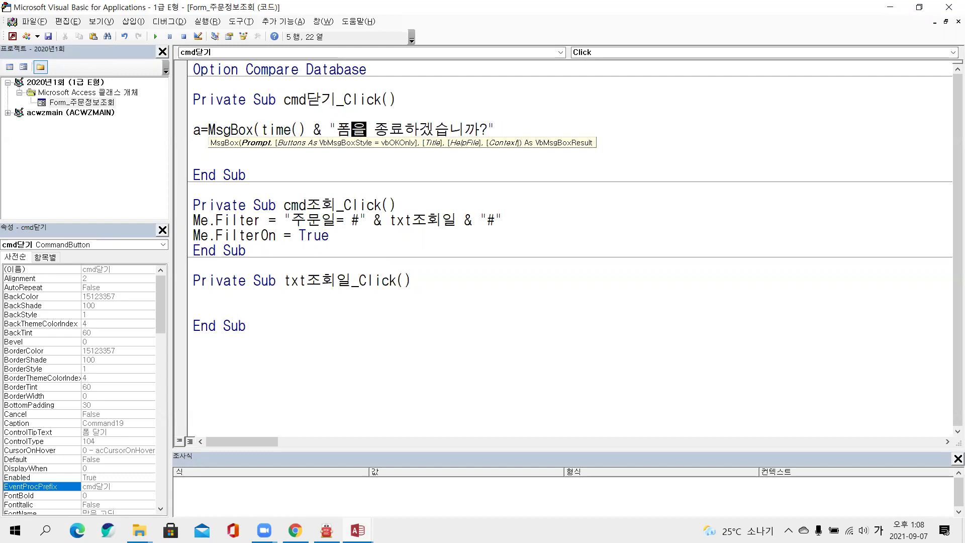
Step: Set the message box's buttons argument to vbYesNo
key("End")
type(",")
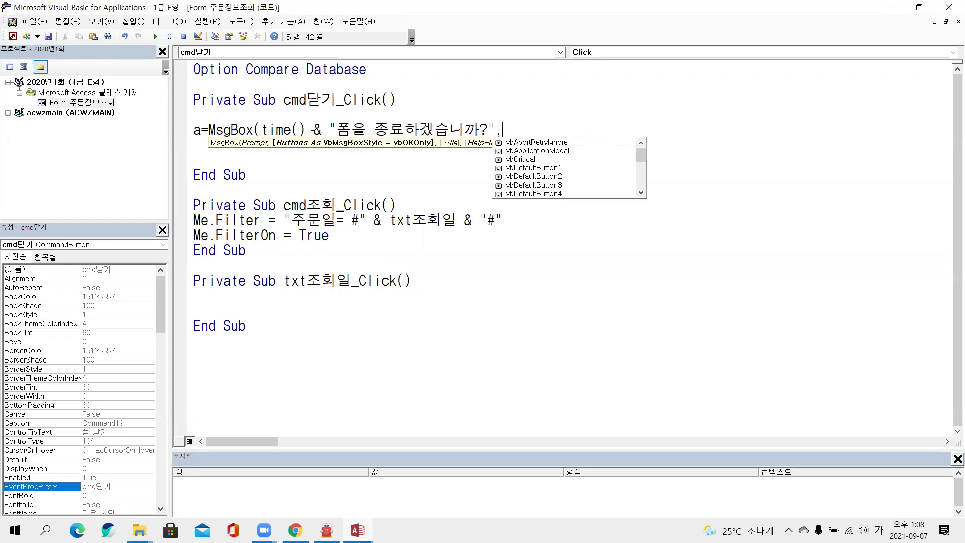
type("ㅍ")
key("BackSpace")
key("Hangul")
type("vb")
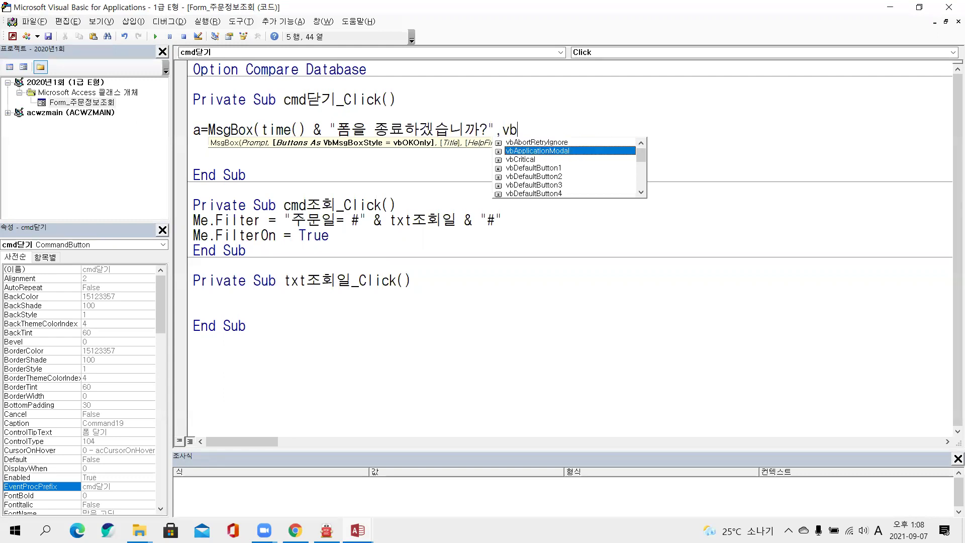
type("t")
key("BackSpace")
type("y")
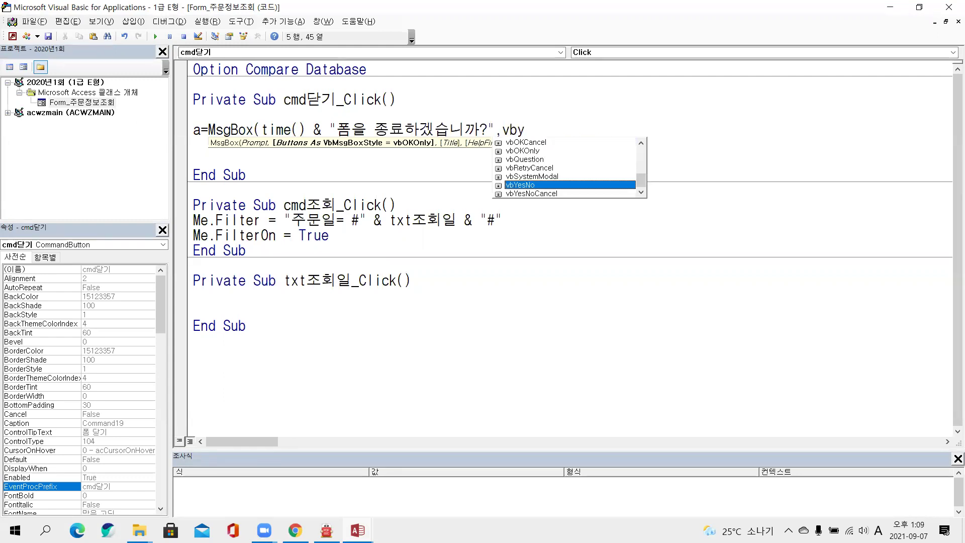
type("esNo,")
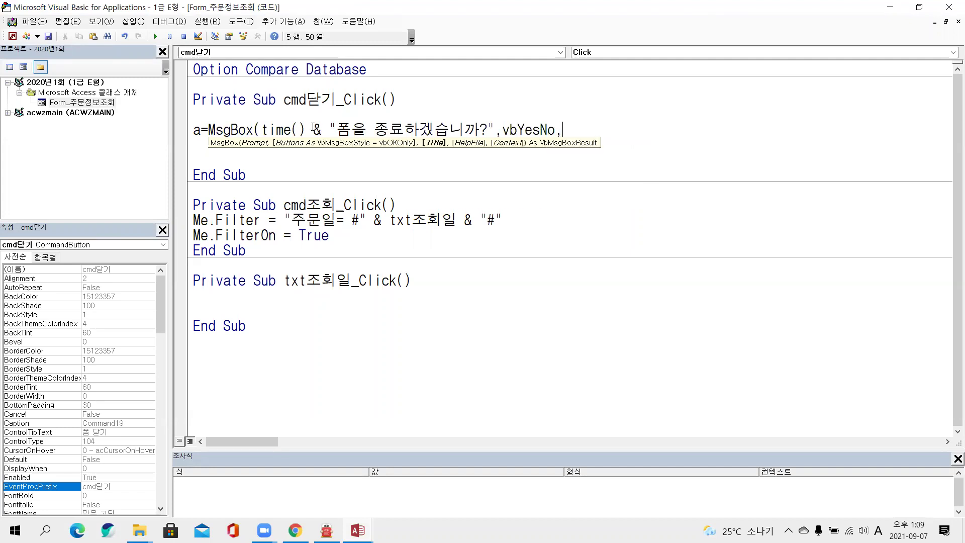
Step: Add "폼 정보 확인" as the message box title and complete the MsgBox statement with its closing parenthesis
type("\"vha")
key("BackSpace")
key("BackSpace")
key("BackSpace")
key("Hangul")
type("폼 정보 확인\"")
key("Return")
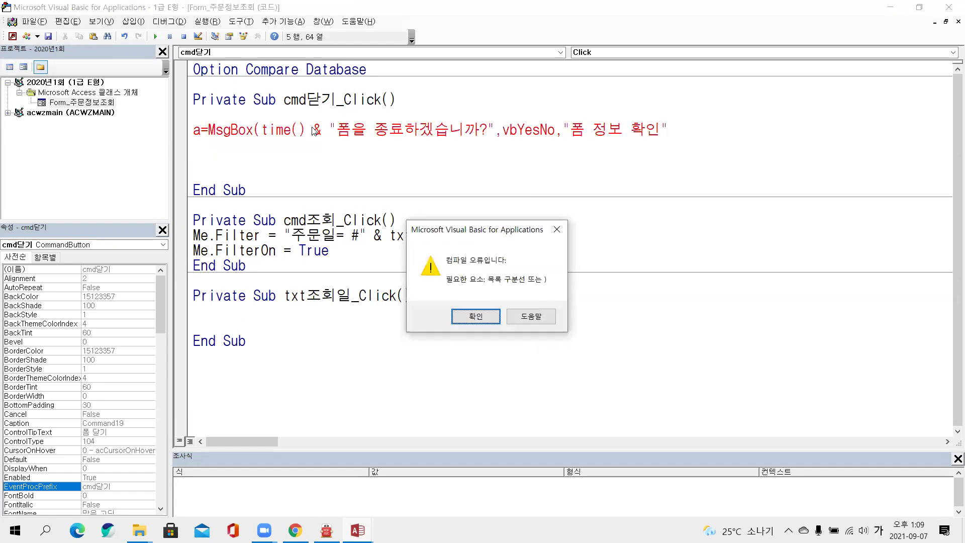
key("Return")
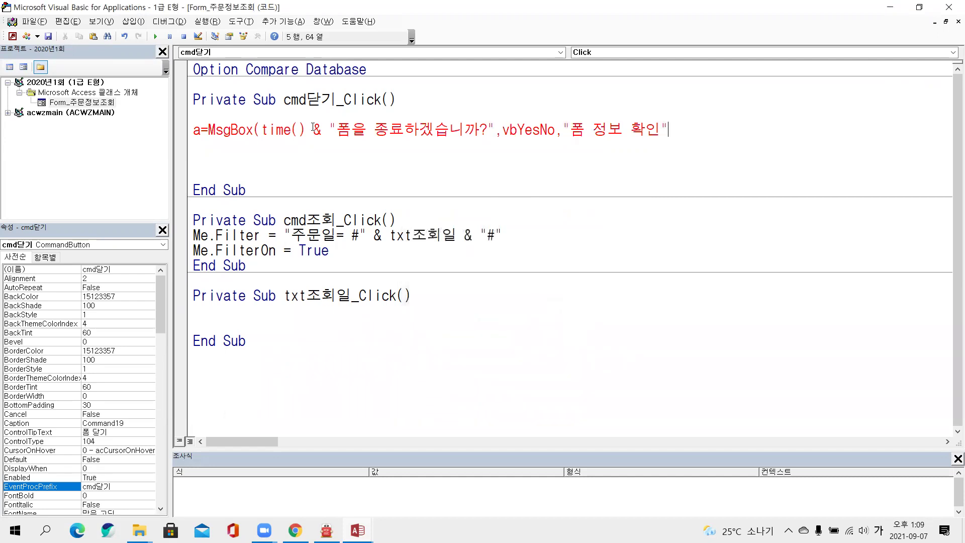
type(")")
key("Return")
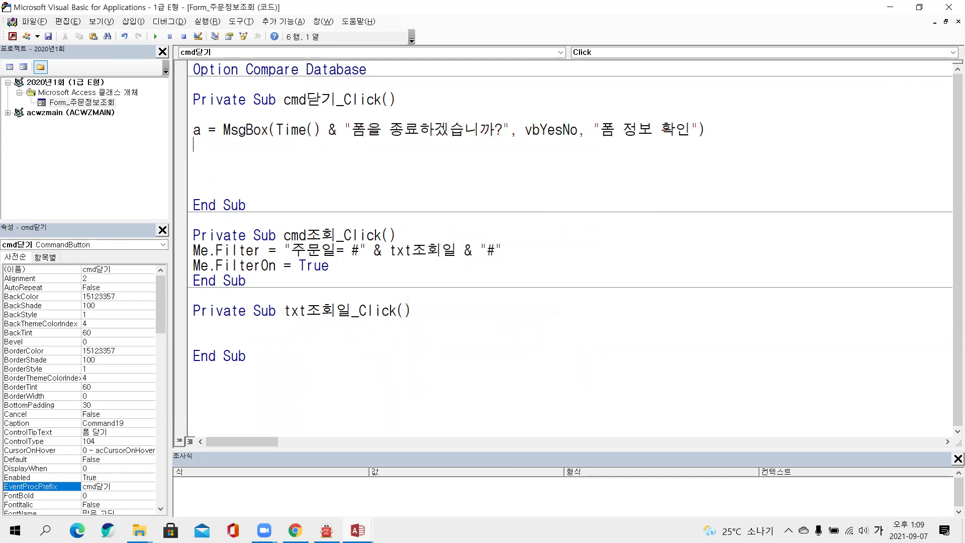
Step: Add the condition line If a=vbYes Then below the MsgBox statement
key("Hangul")
type("if a=vbyes then")
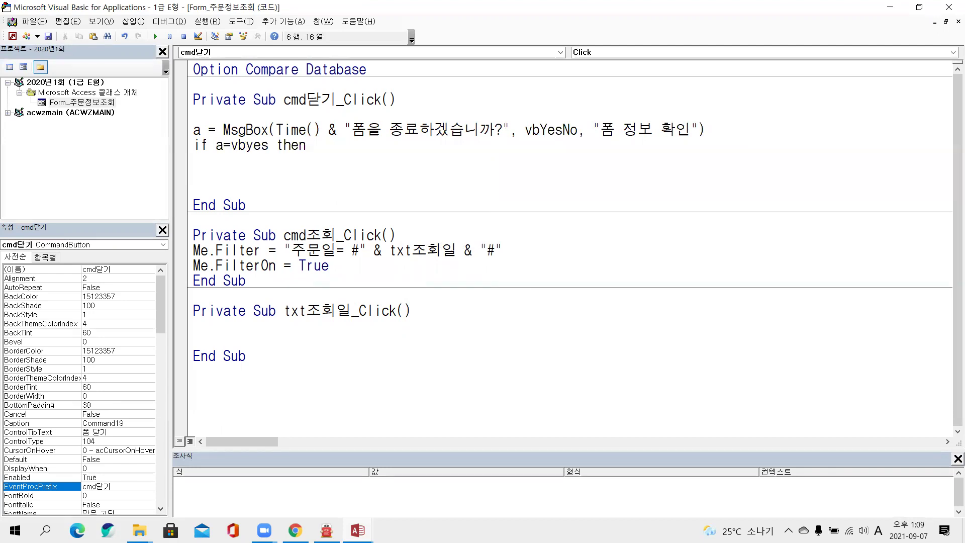
key("Return")
Step: Complete the If block with DoCmd.Close and End If, and close the code editor
type("dl")
key("BackSpace")
type("d")
key("BackSpace")
type("o")
key("ctrl+space")
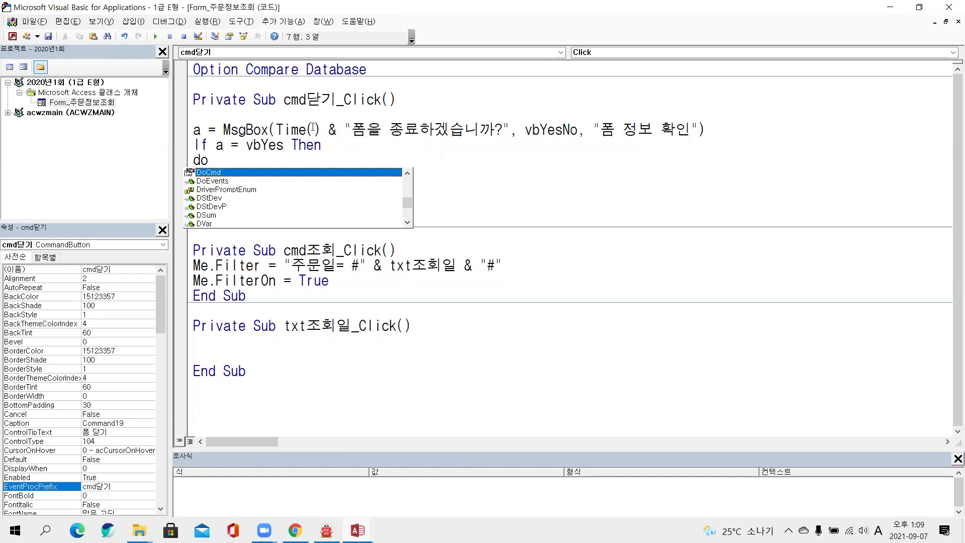
type(".cl")
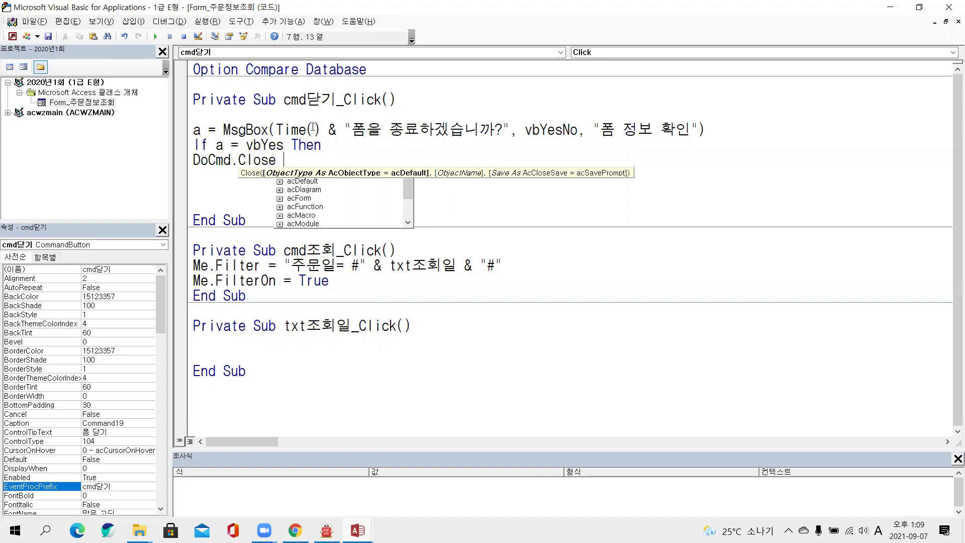
key("Return")
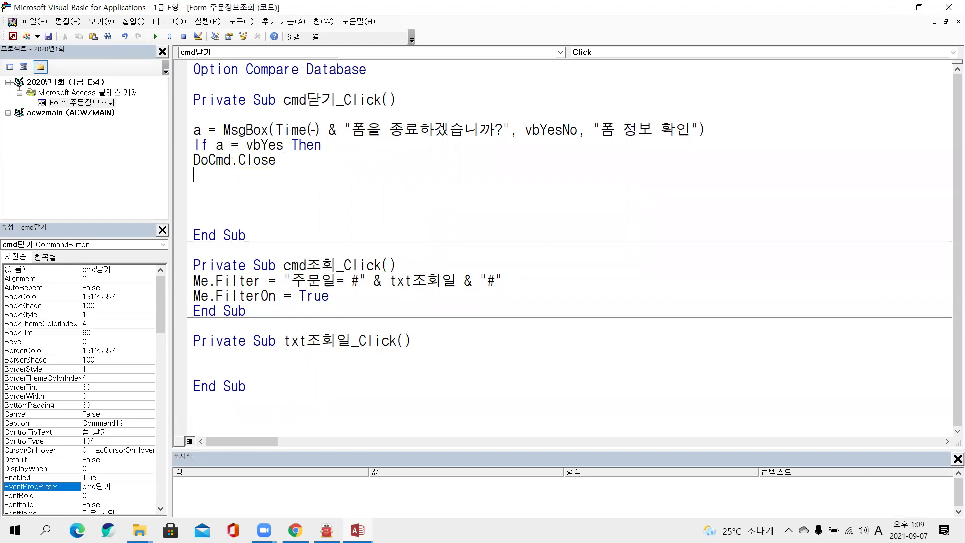
type("endif")
key("Return")
left_click(949, 7)
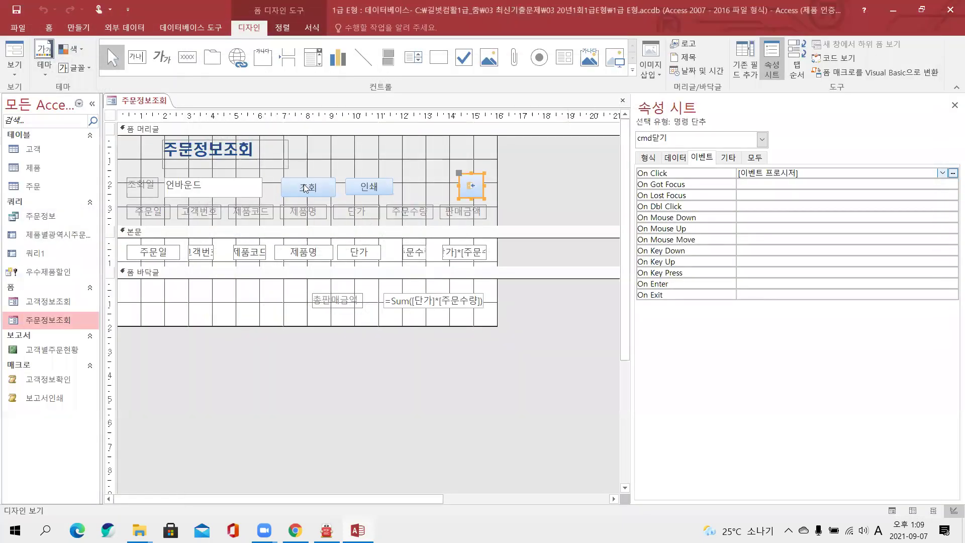
Step: Show the 주문정보조회 form in form view and test the cmd닫기 button, answering 예 to the closing message
right_click(131, 100)
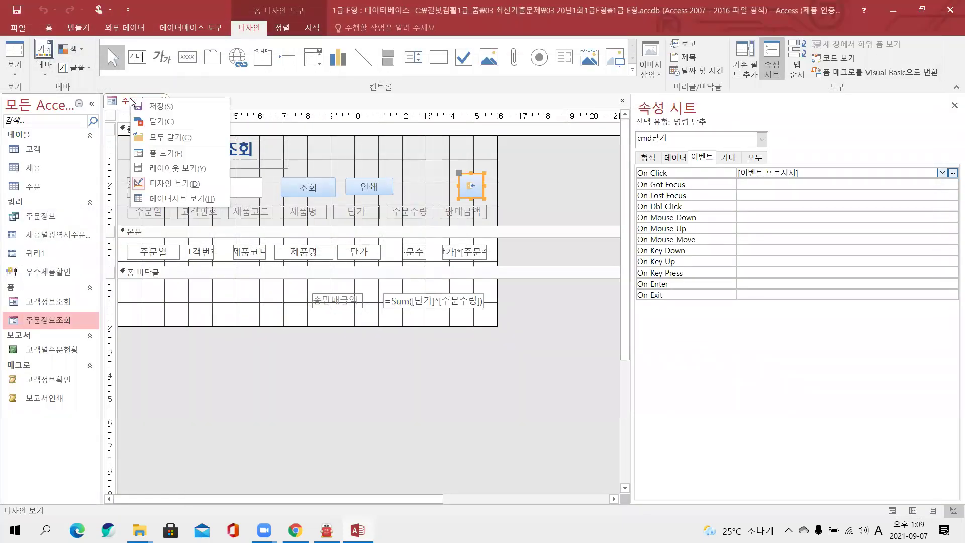
left_click(166, 153)
left_click(465, 159)
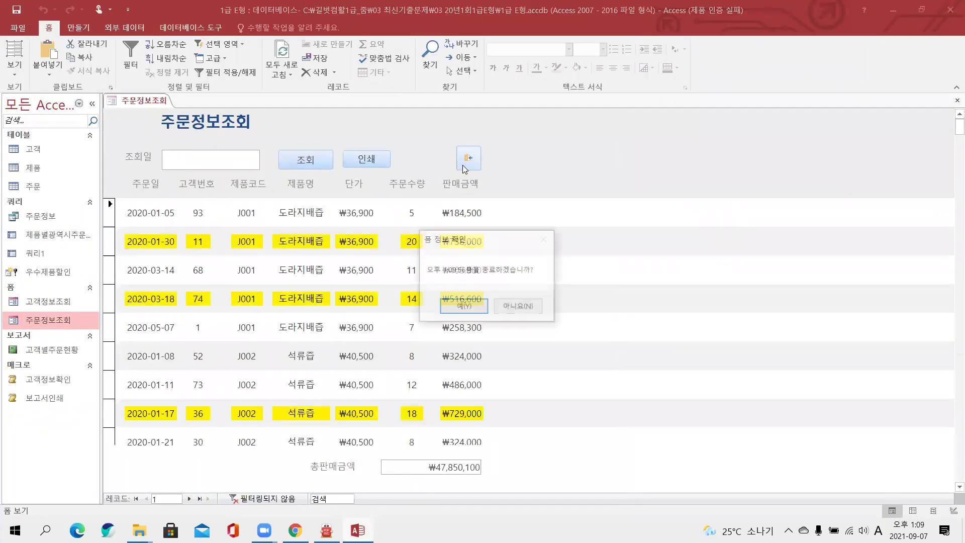
left_click(464, 310)
left_click(418, 302)
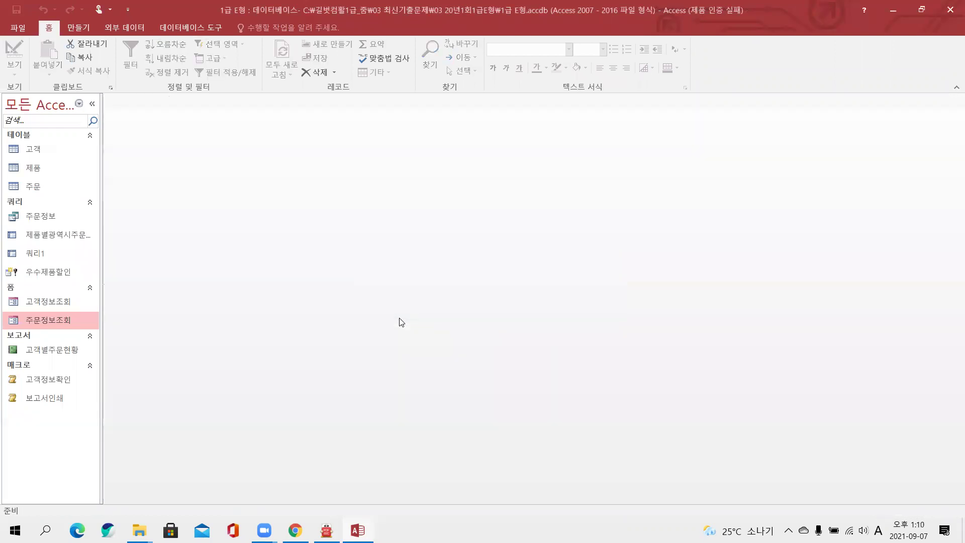